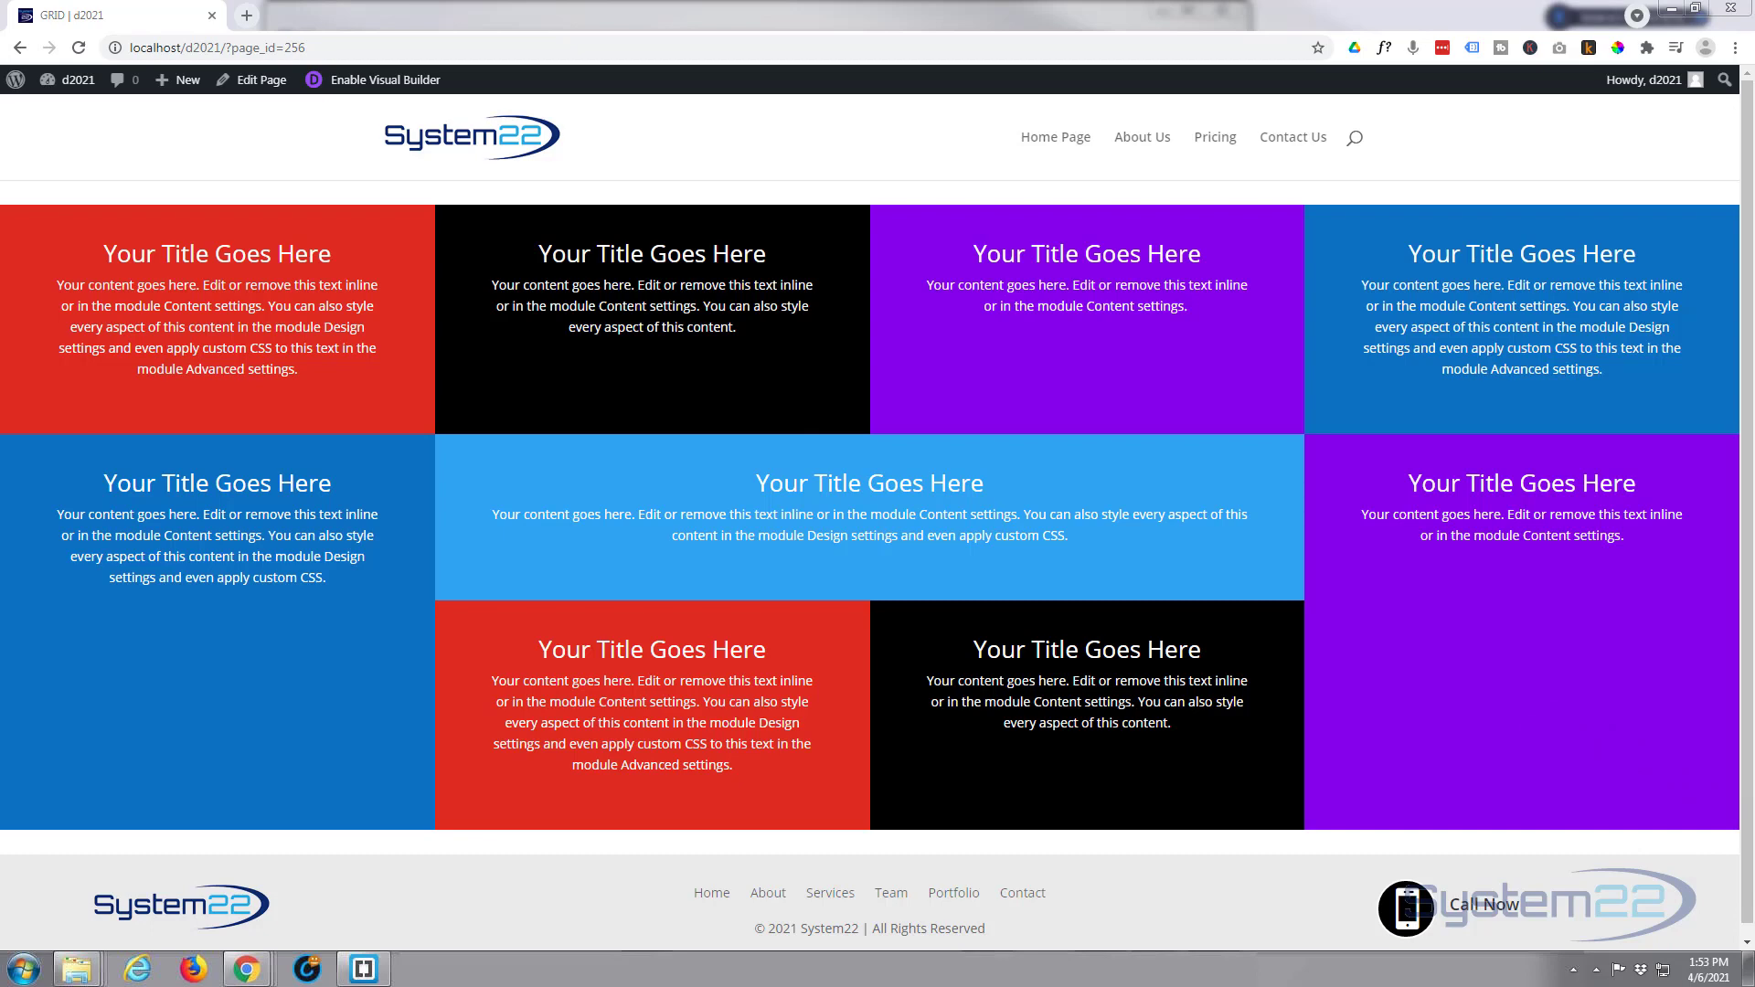
- Preview the existing grid page in responsive device mode at a narrower width, then close developer tools
{"action": "key", "text": "ctrl+shift+i"}
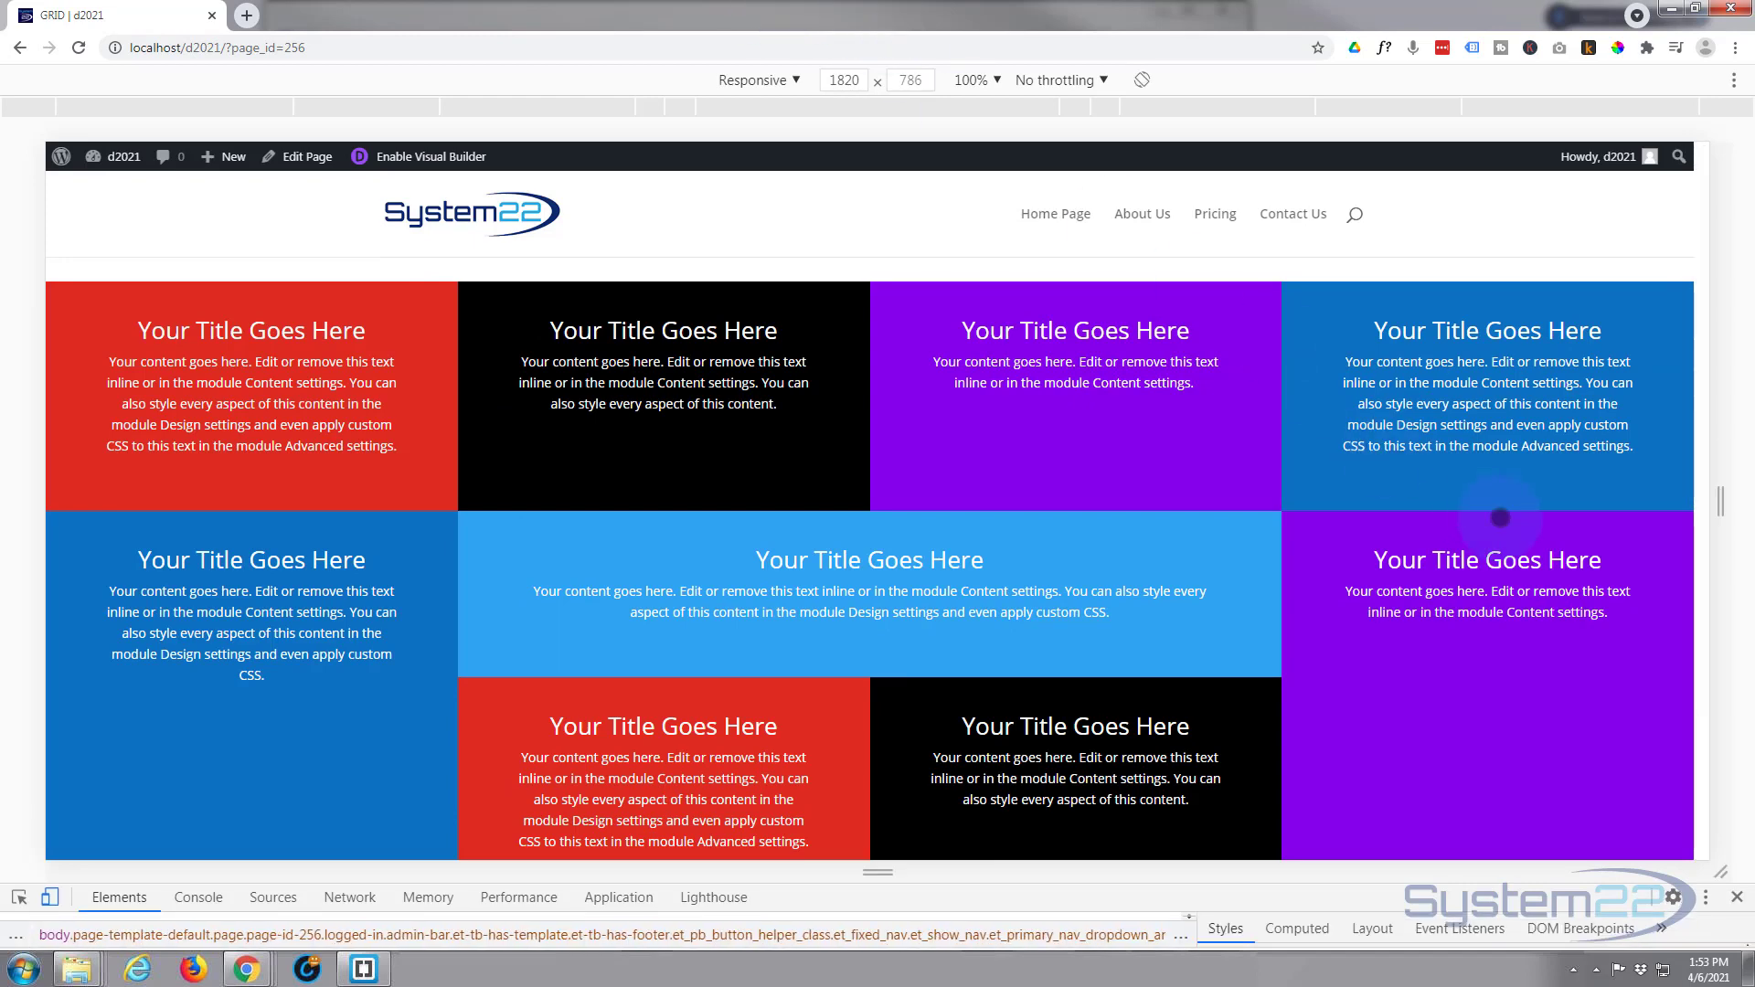
{"action": "mouse_move", "coordinate": [1722, 506]}
{"action": "left_mouse_down"}
{"action": "mouse_move", "coordinate": [1478, 515]}
{"action": "mouse_move", "coordinate": [1038, 490]}
{"action": "mouse_move", "coordinate": [1747, 495]}
{"action": "left_mouse_up"}
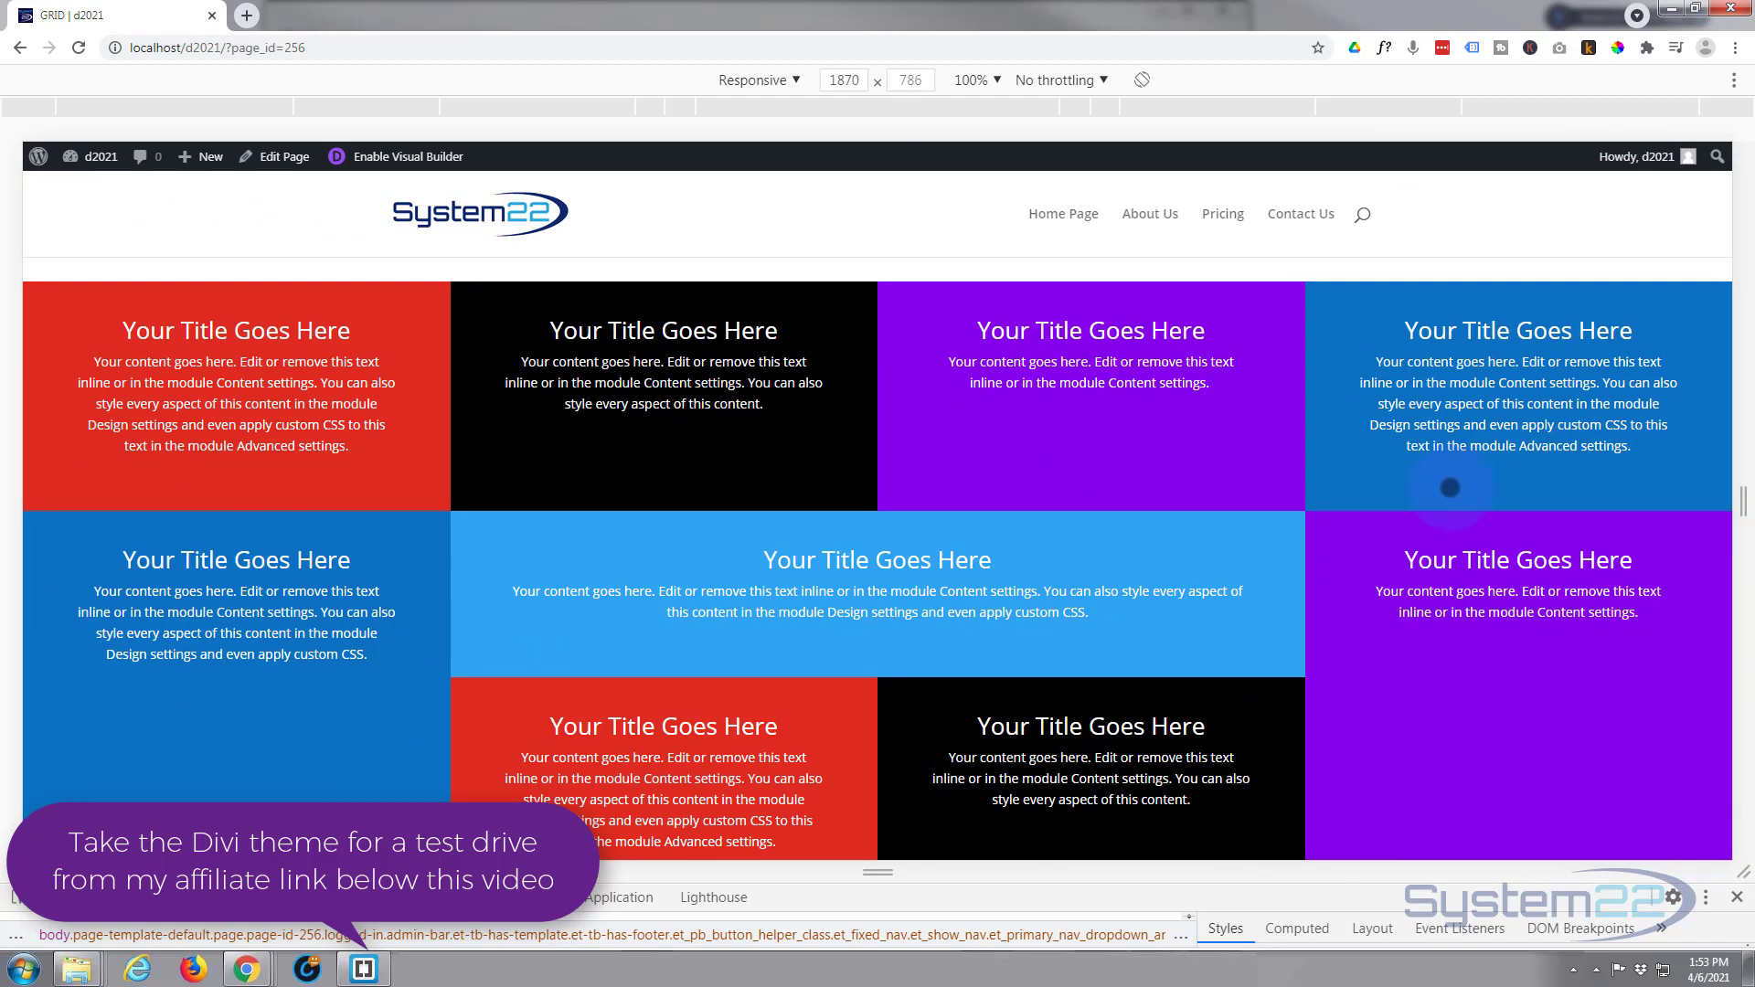
{"action": "key", "text": "F12"}
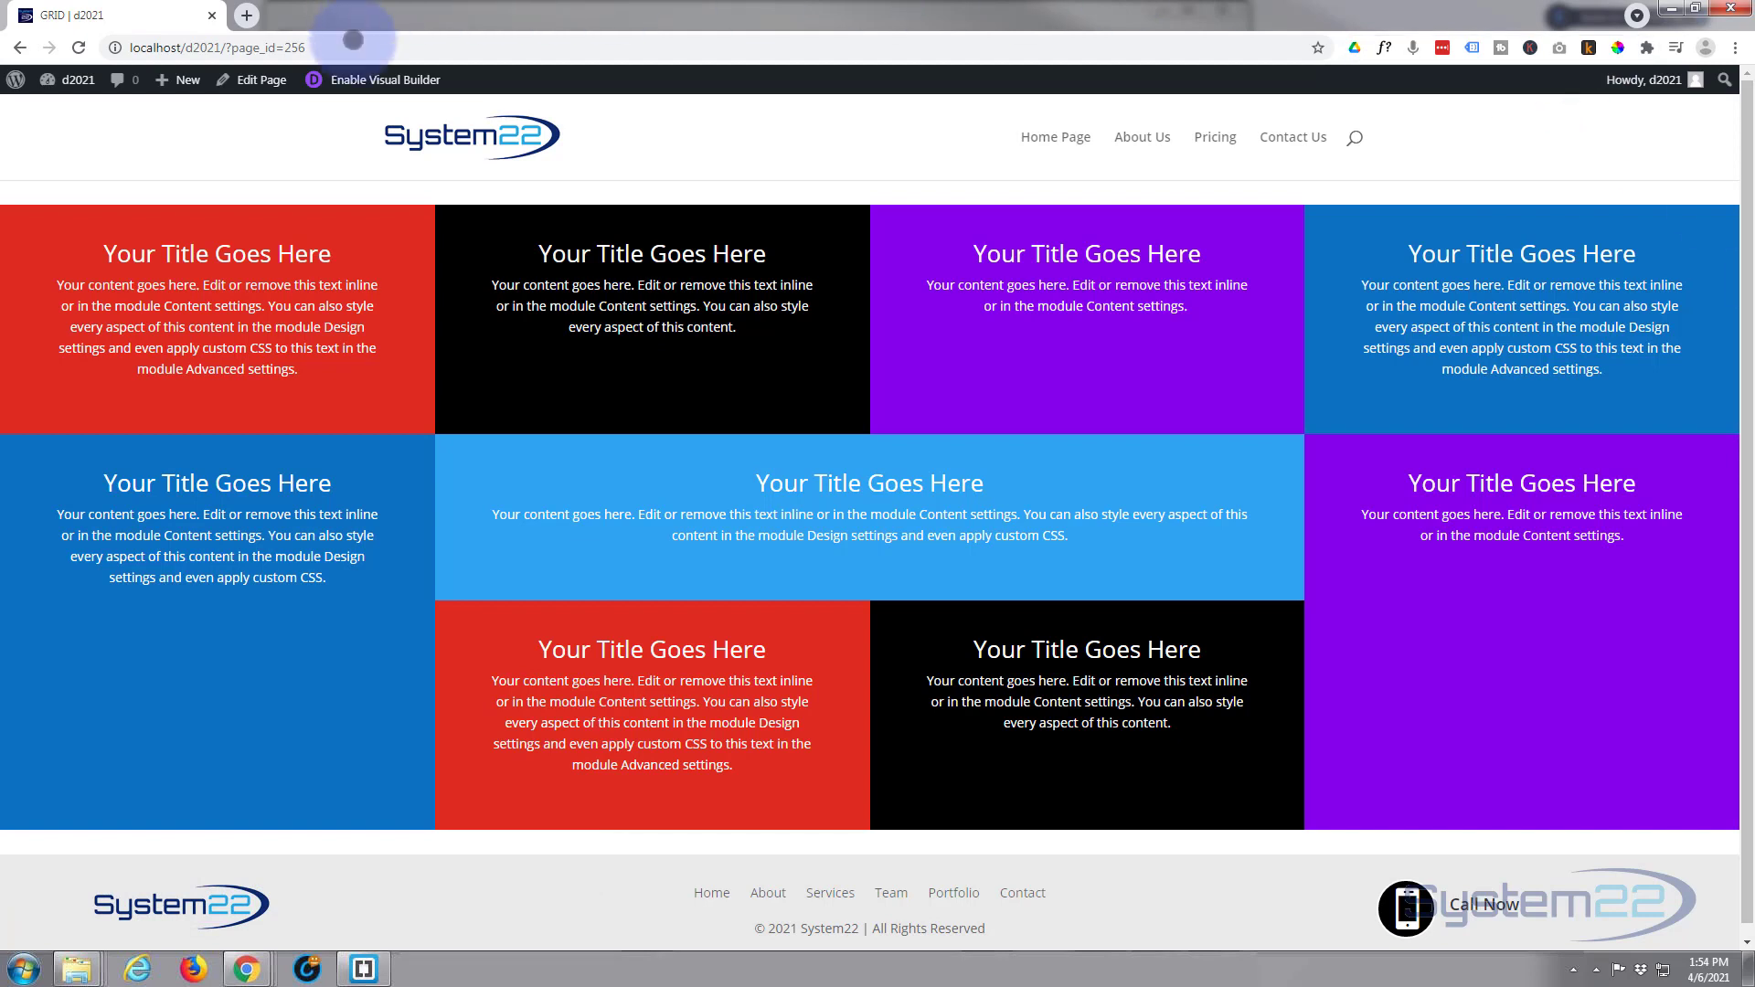
- Enable the Visual Builder and delete the existing coloured grid row
{"action": "left_click", "coordinate": [374, 77]}
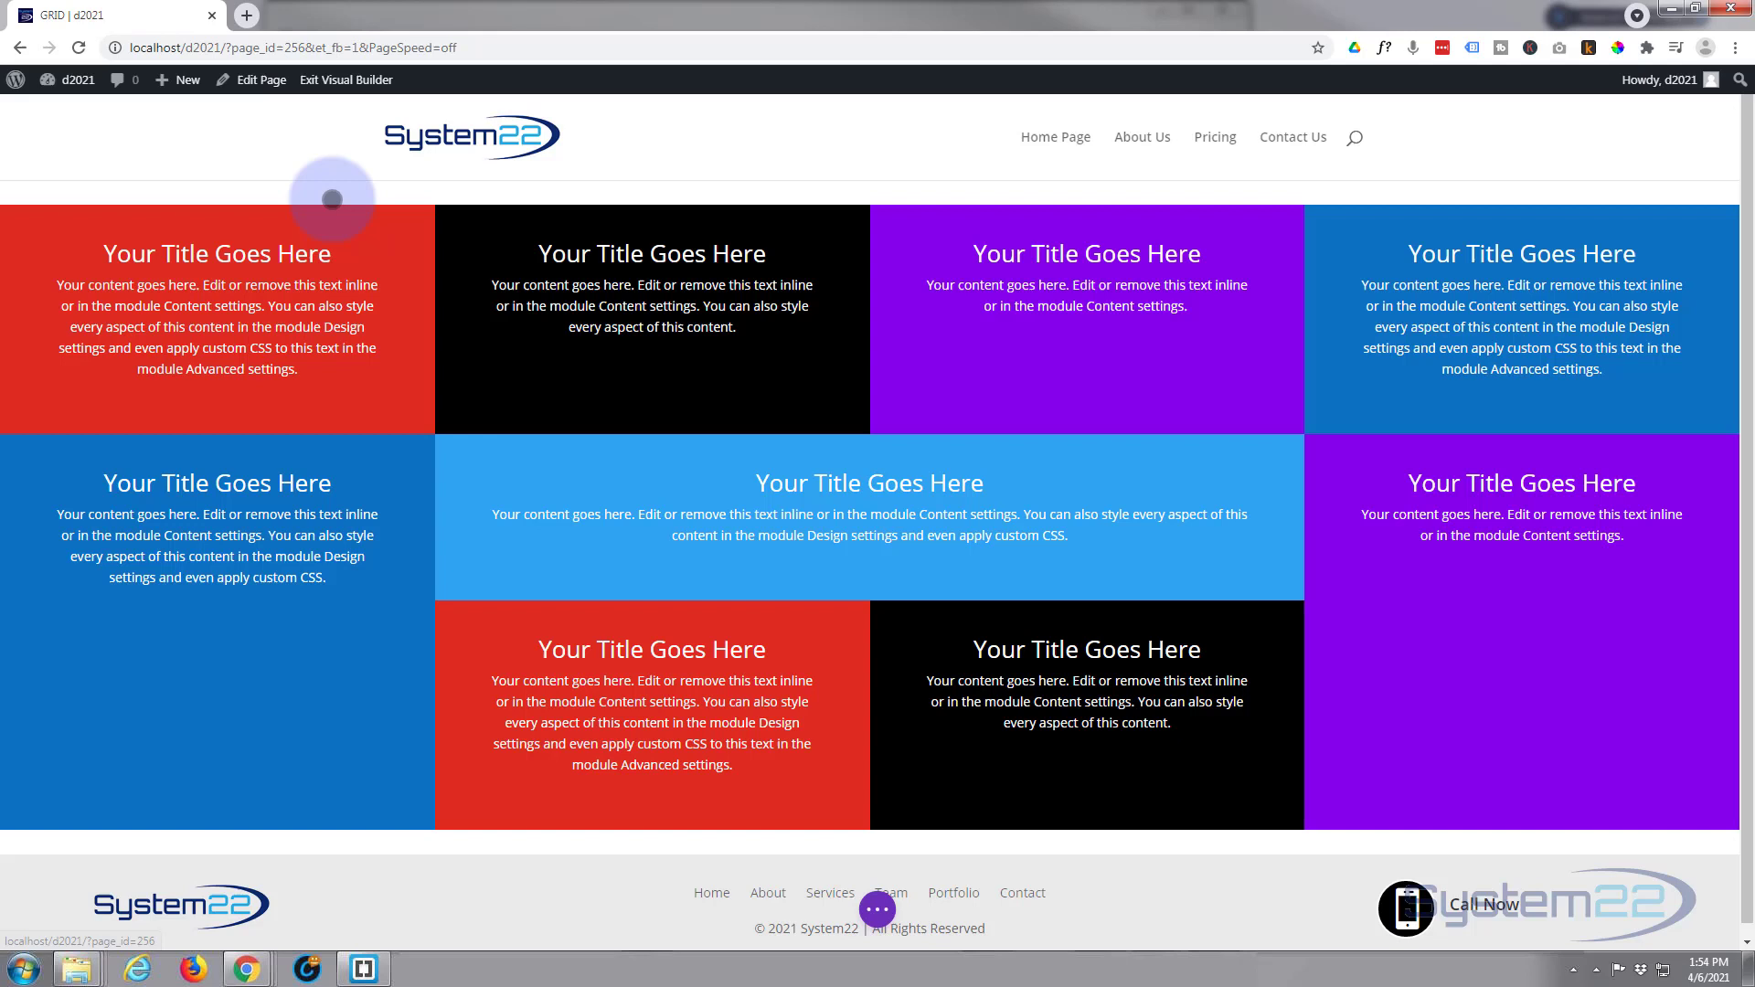
{"action": "mouse_move", "coordinate": [332, 240]}
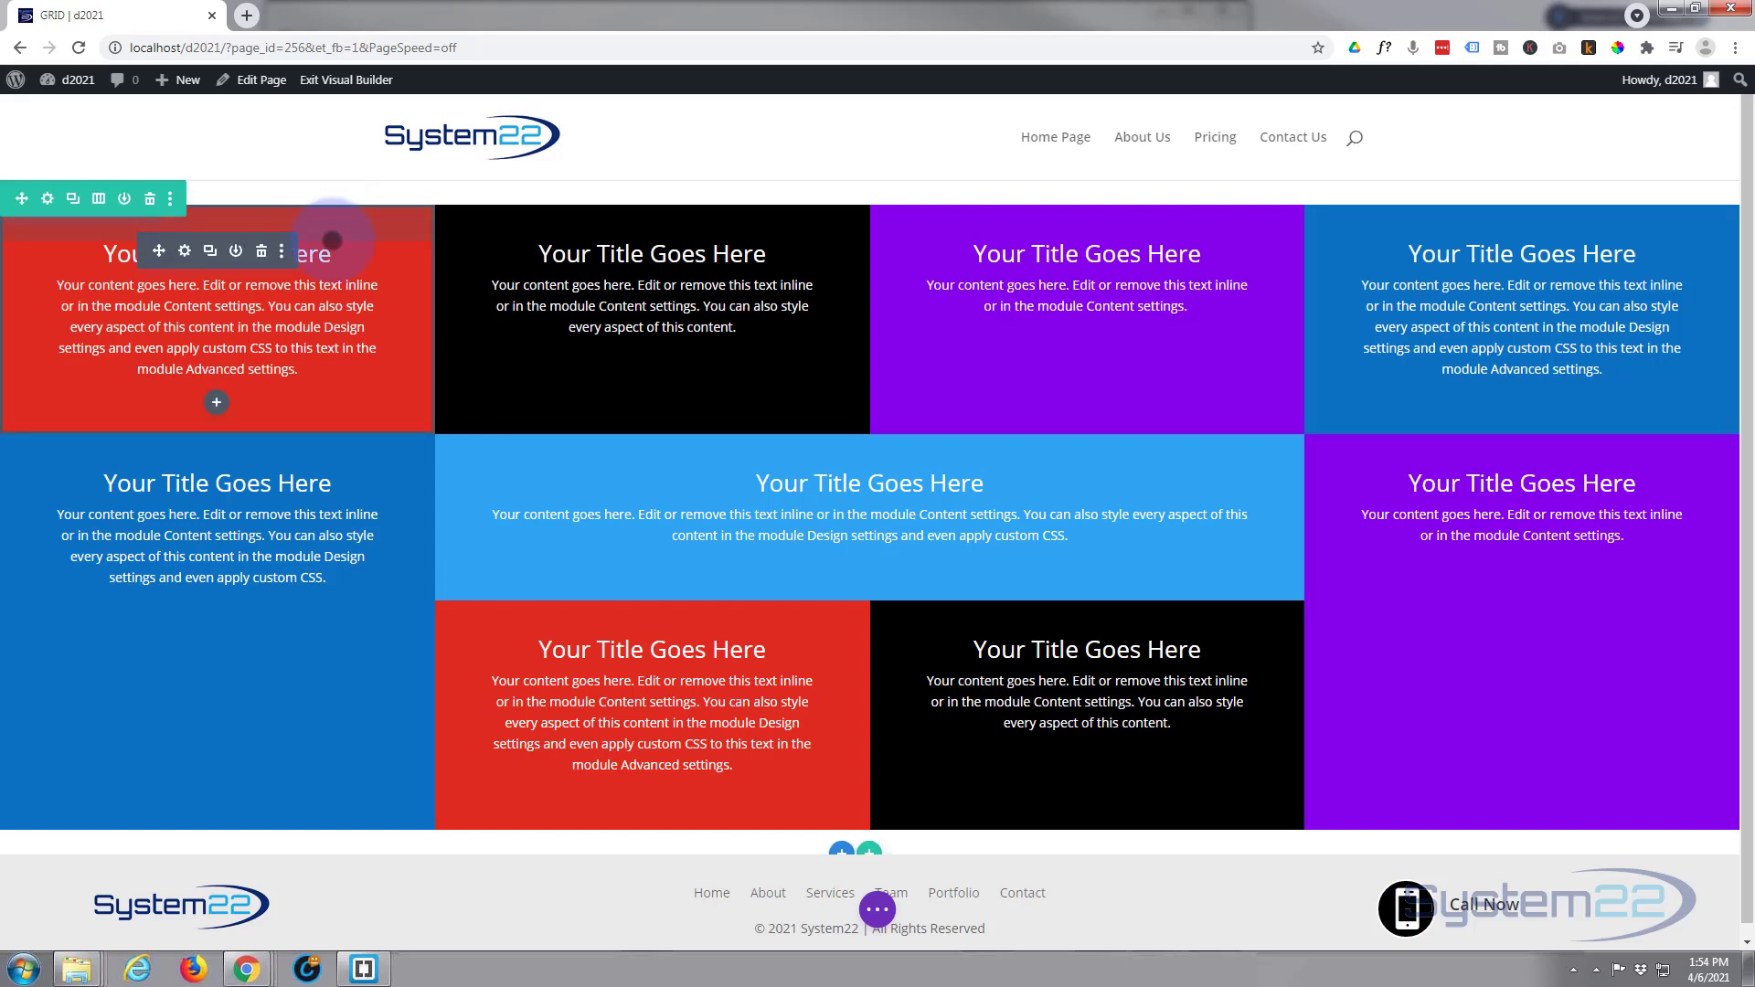
{"action": "left_click", "coordinate": [150, 198]}
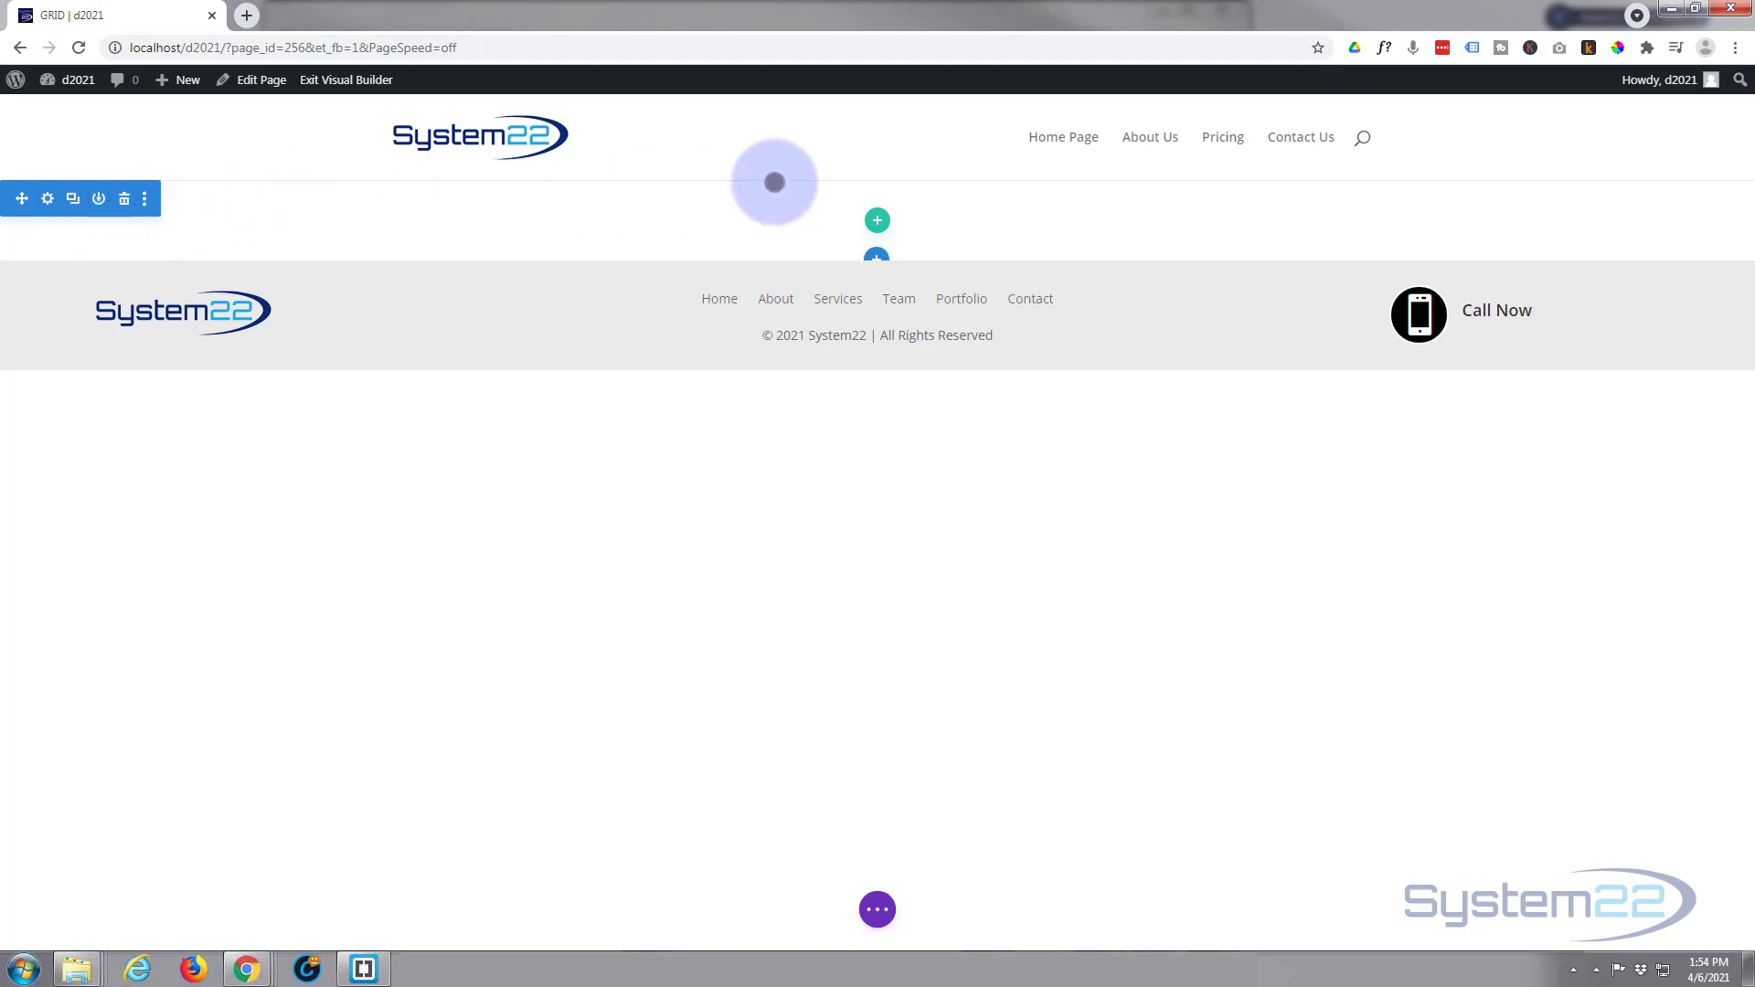
- Insert a one-column row holding a default Call To Action module and save it
{"action": "left_click", "coordinate": [878, 221]}
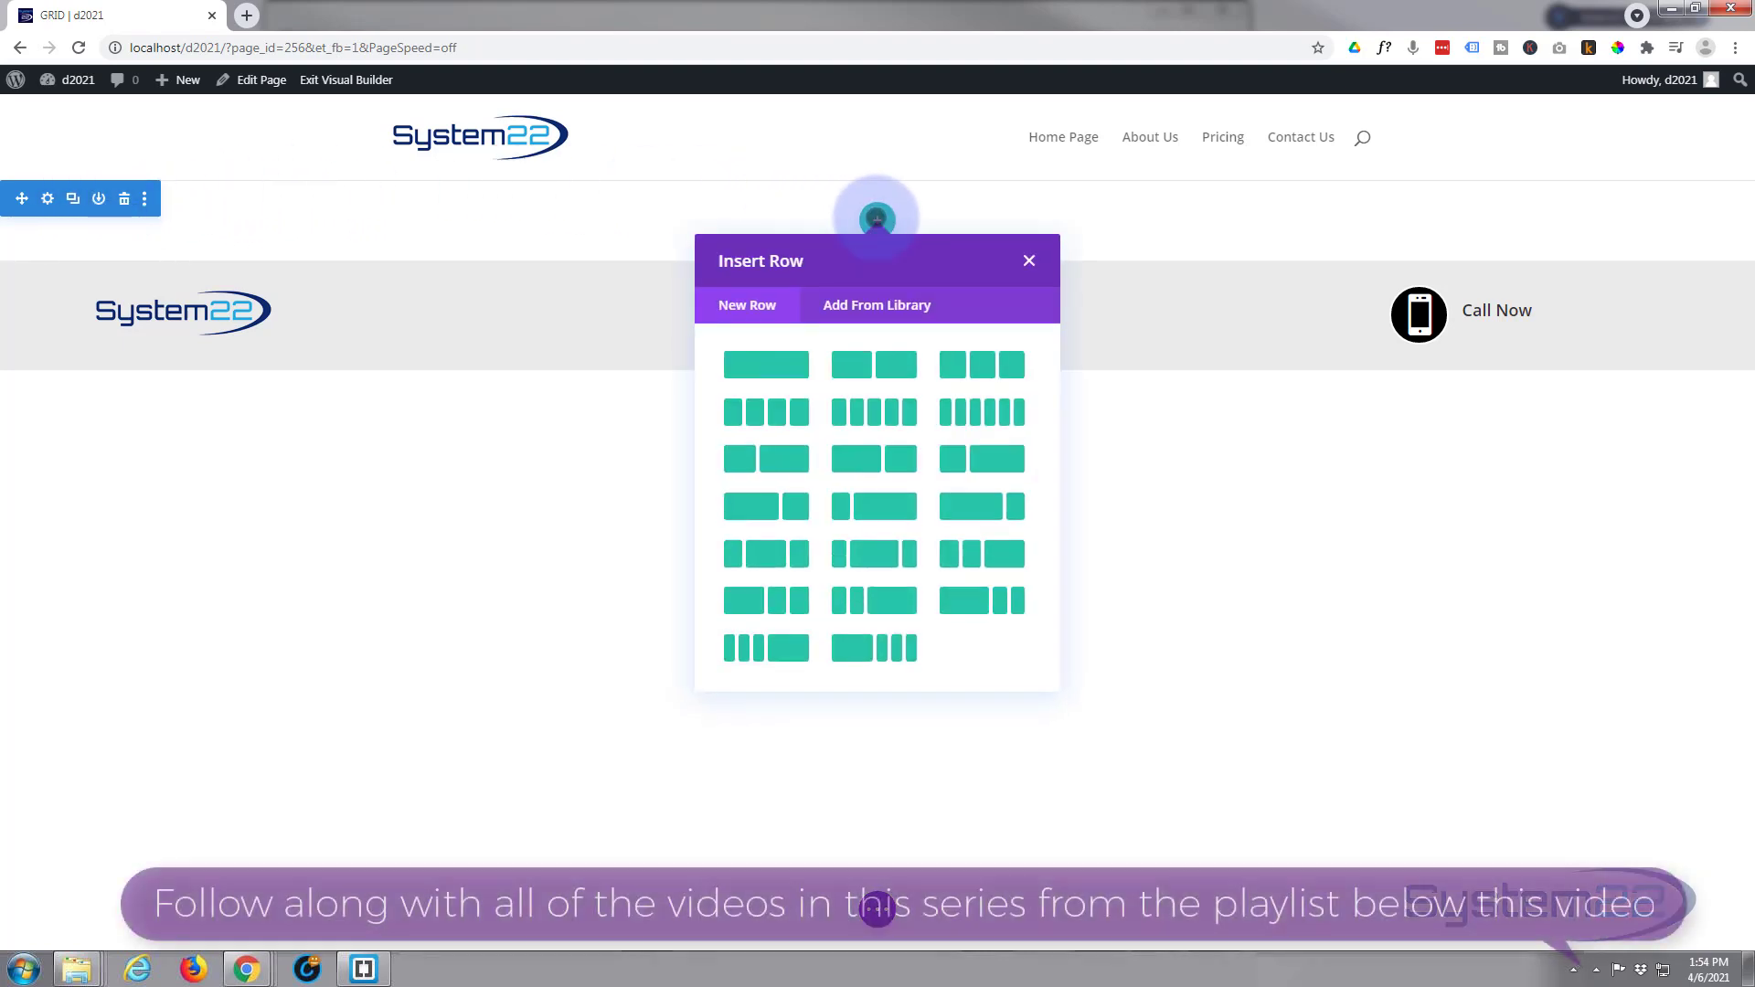
{"action": "left_click", "coordinate": [783, 364]}
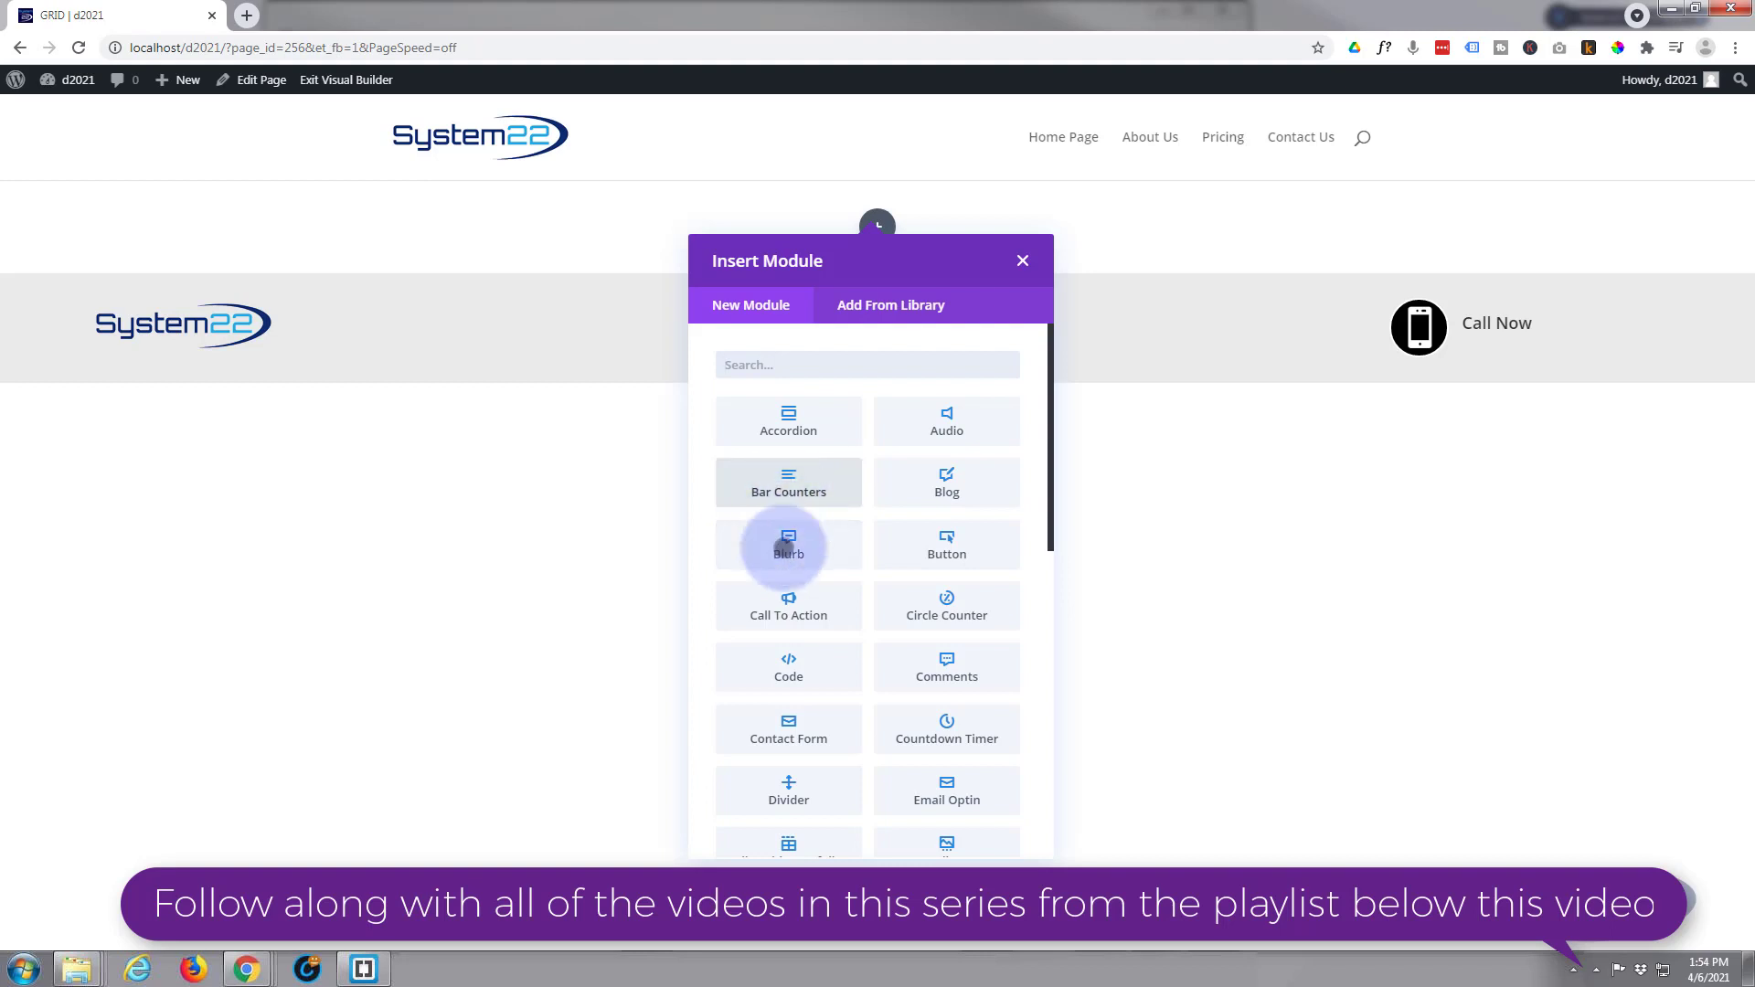
{"action": "left_click", "coordinate": [788, 596]}
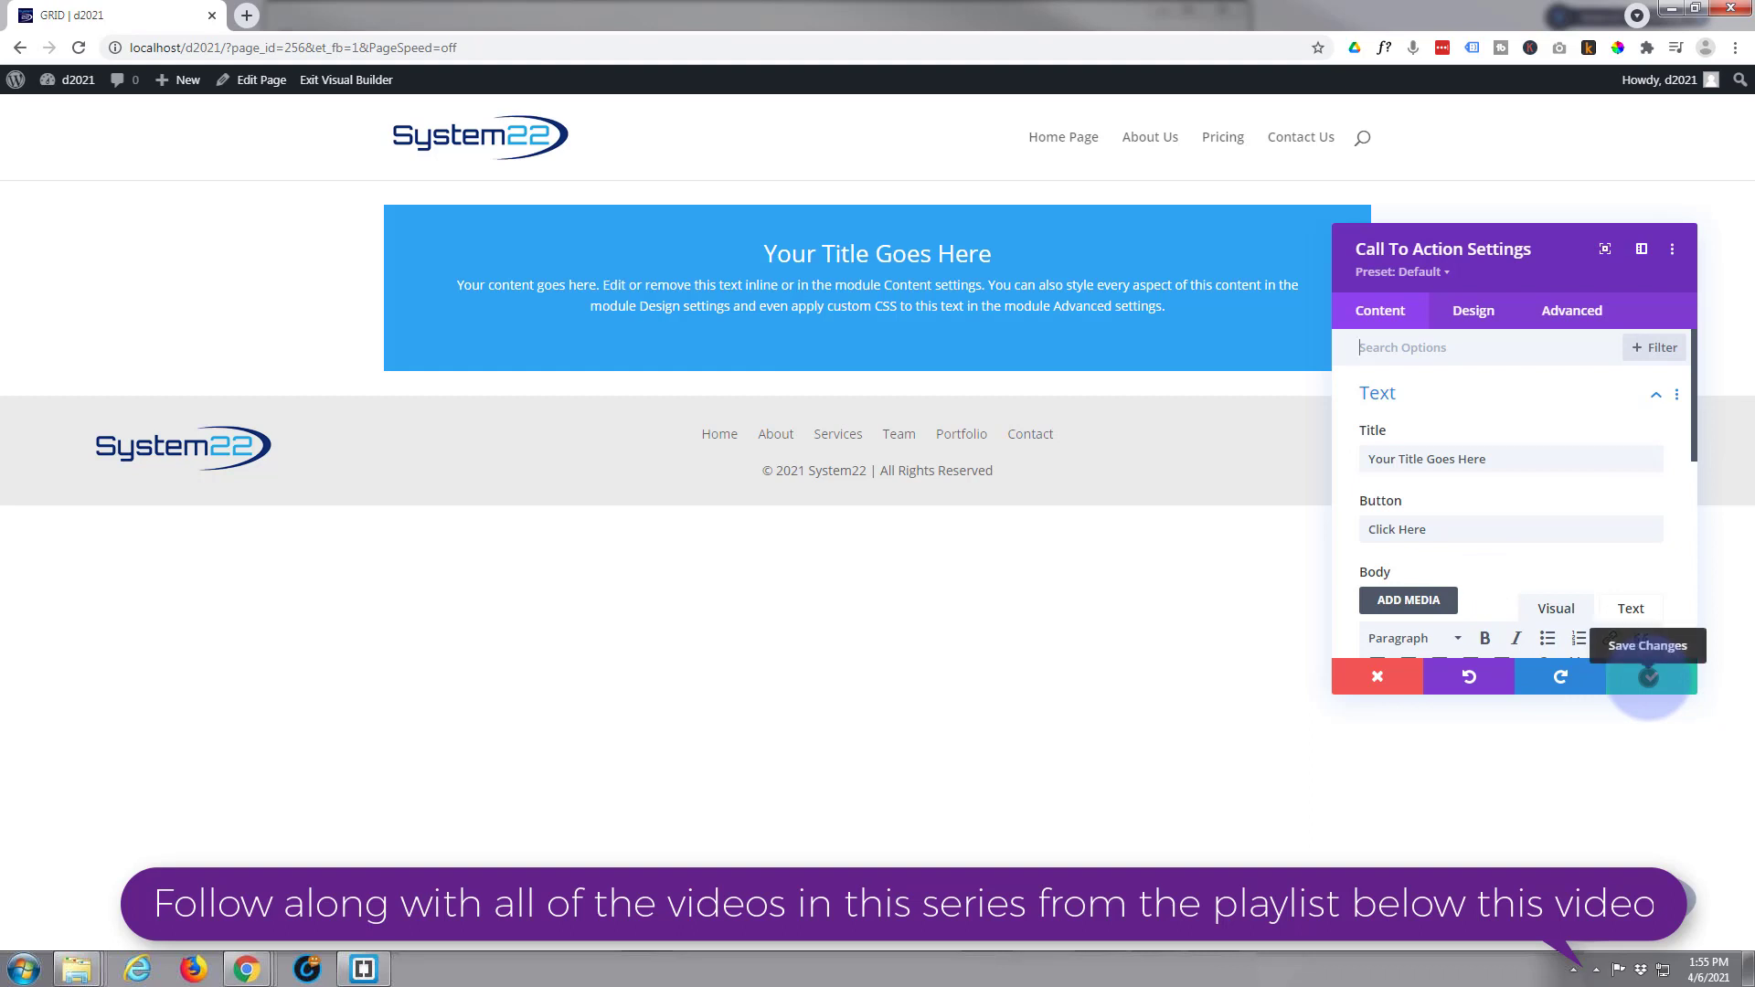
{"action": "left_click", "coordinate": [1649, 677]}
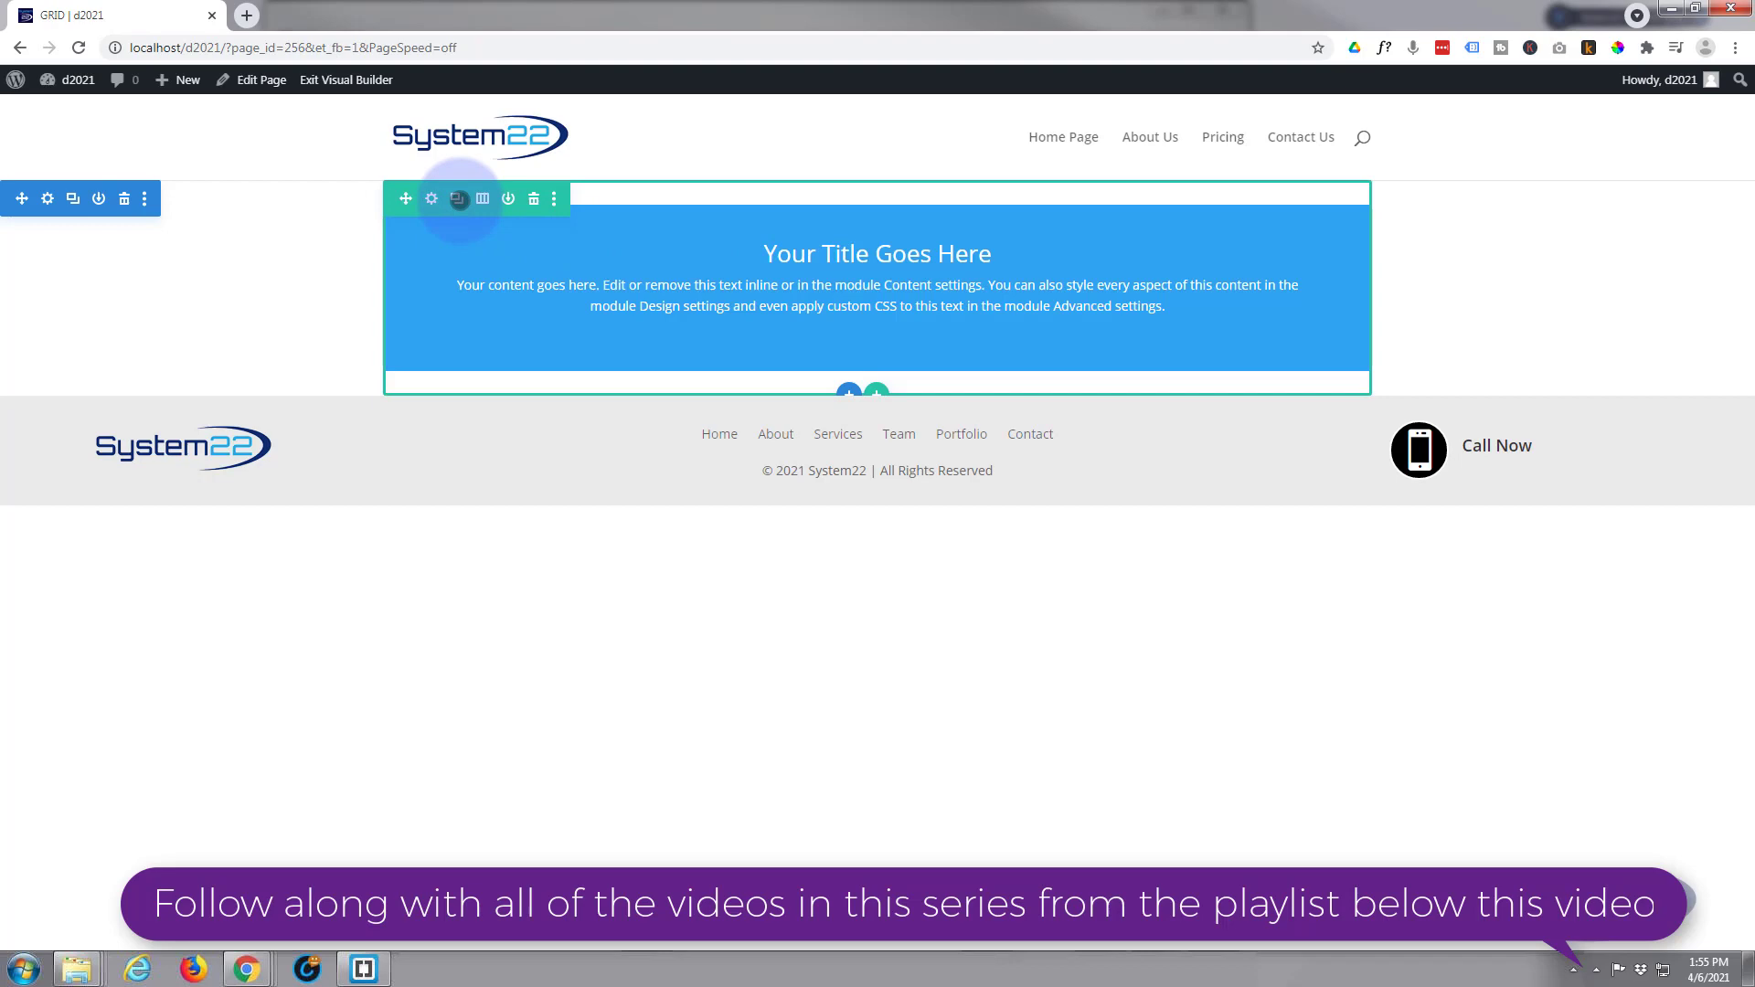
- Duplicate the Call To Action module three times to make four modules
{"action": "left_click", "coordinate": [869, 251]}
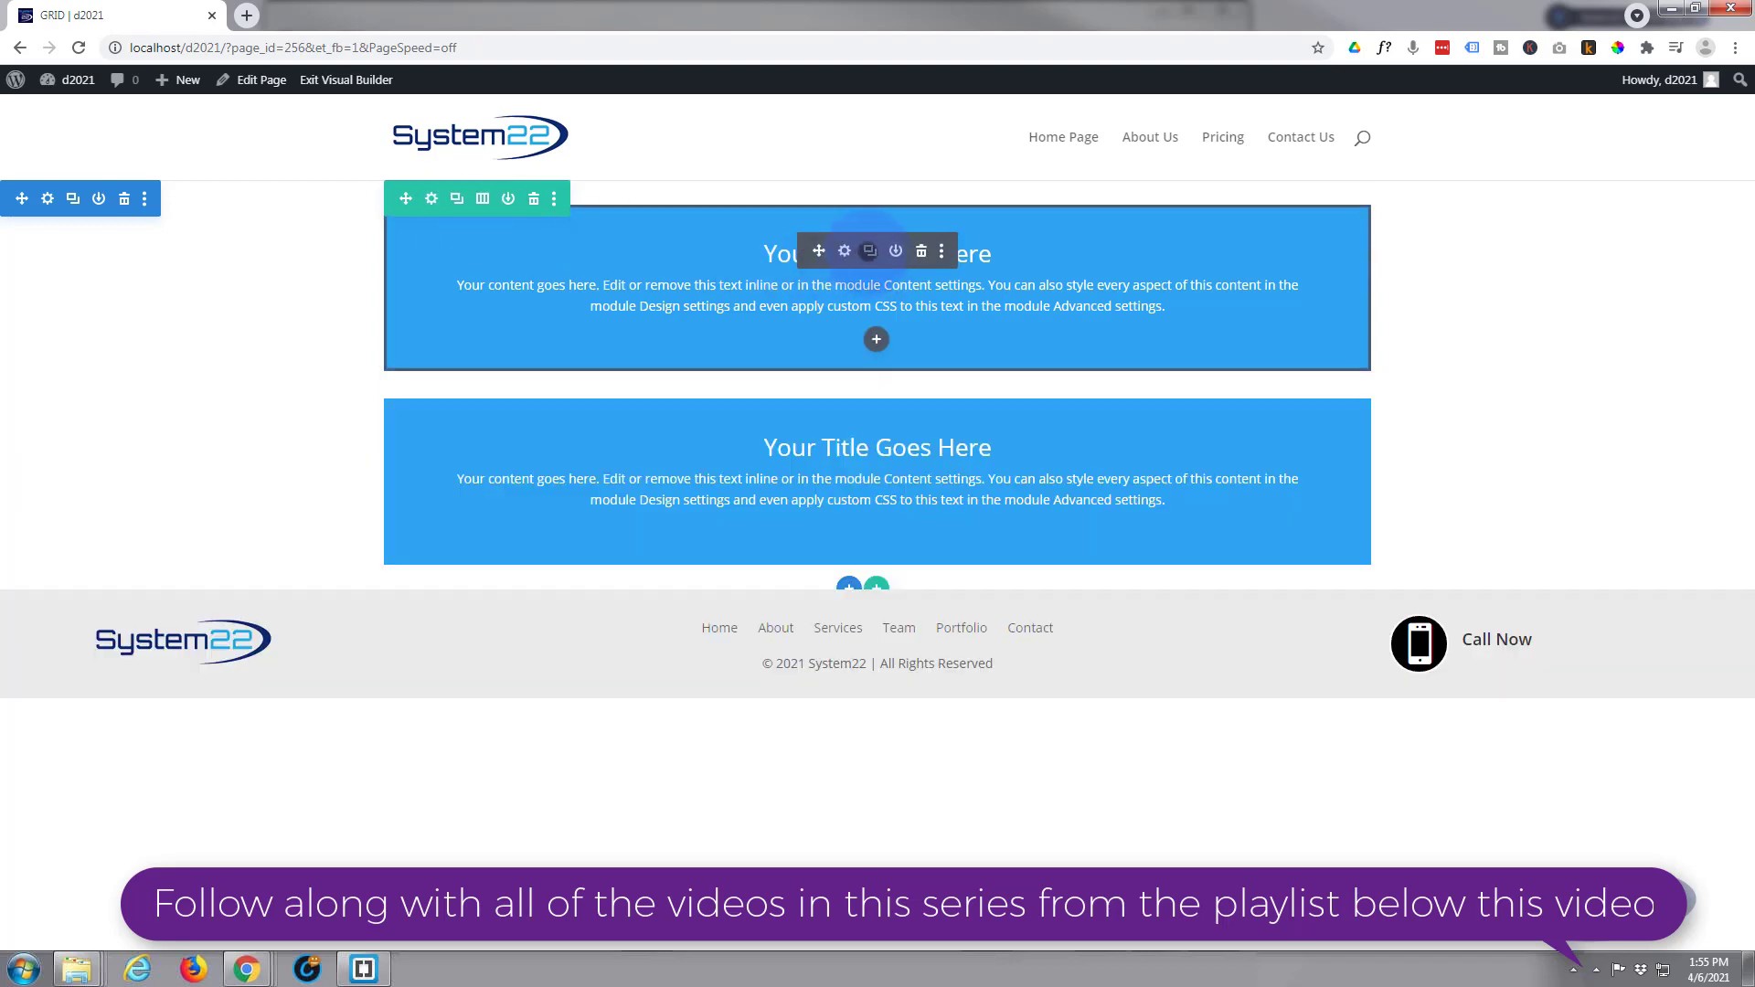
{"action": "left_click", "coordinate": [869, 251]}
{"action": "left_click", "coordinate": [870, 251]}
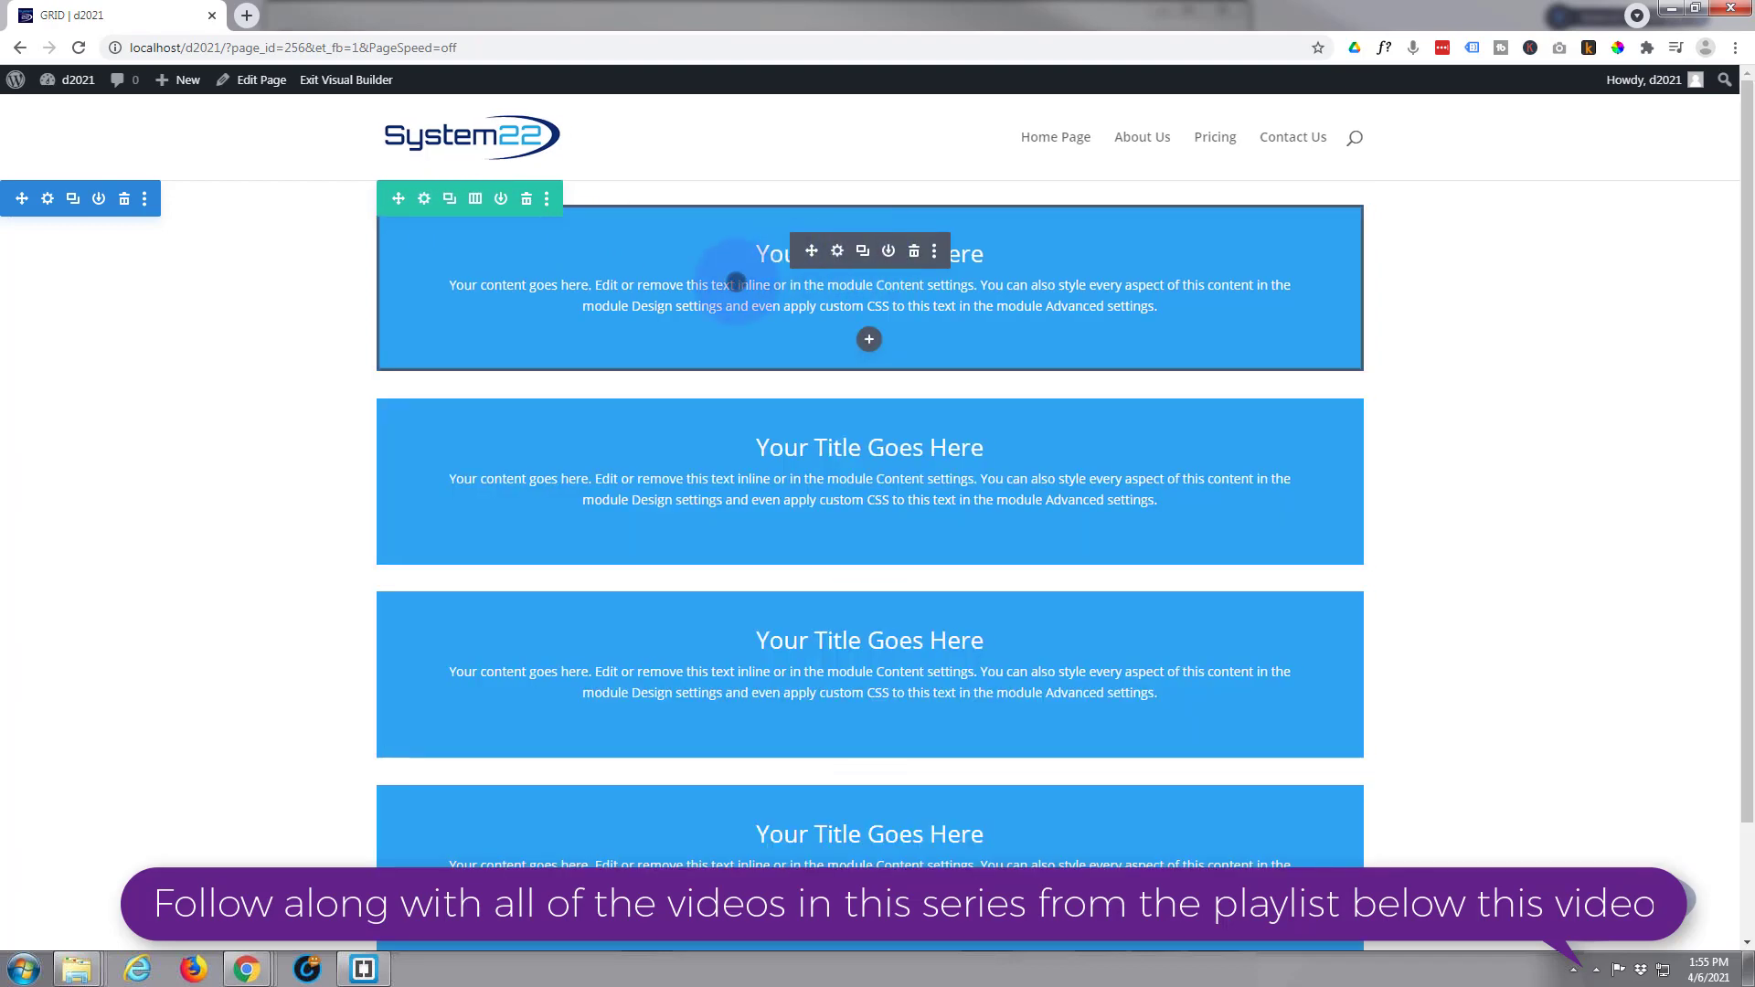
{"action": "scroll", "coordinate": [736, 281], "scroll_direction": "down", "scroll_amount": 1}
{"action": "scroll", "coordinate": [735, 282], "scroll_direction": "down", "scroll_amount": 1}
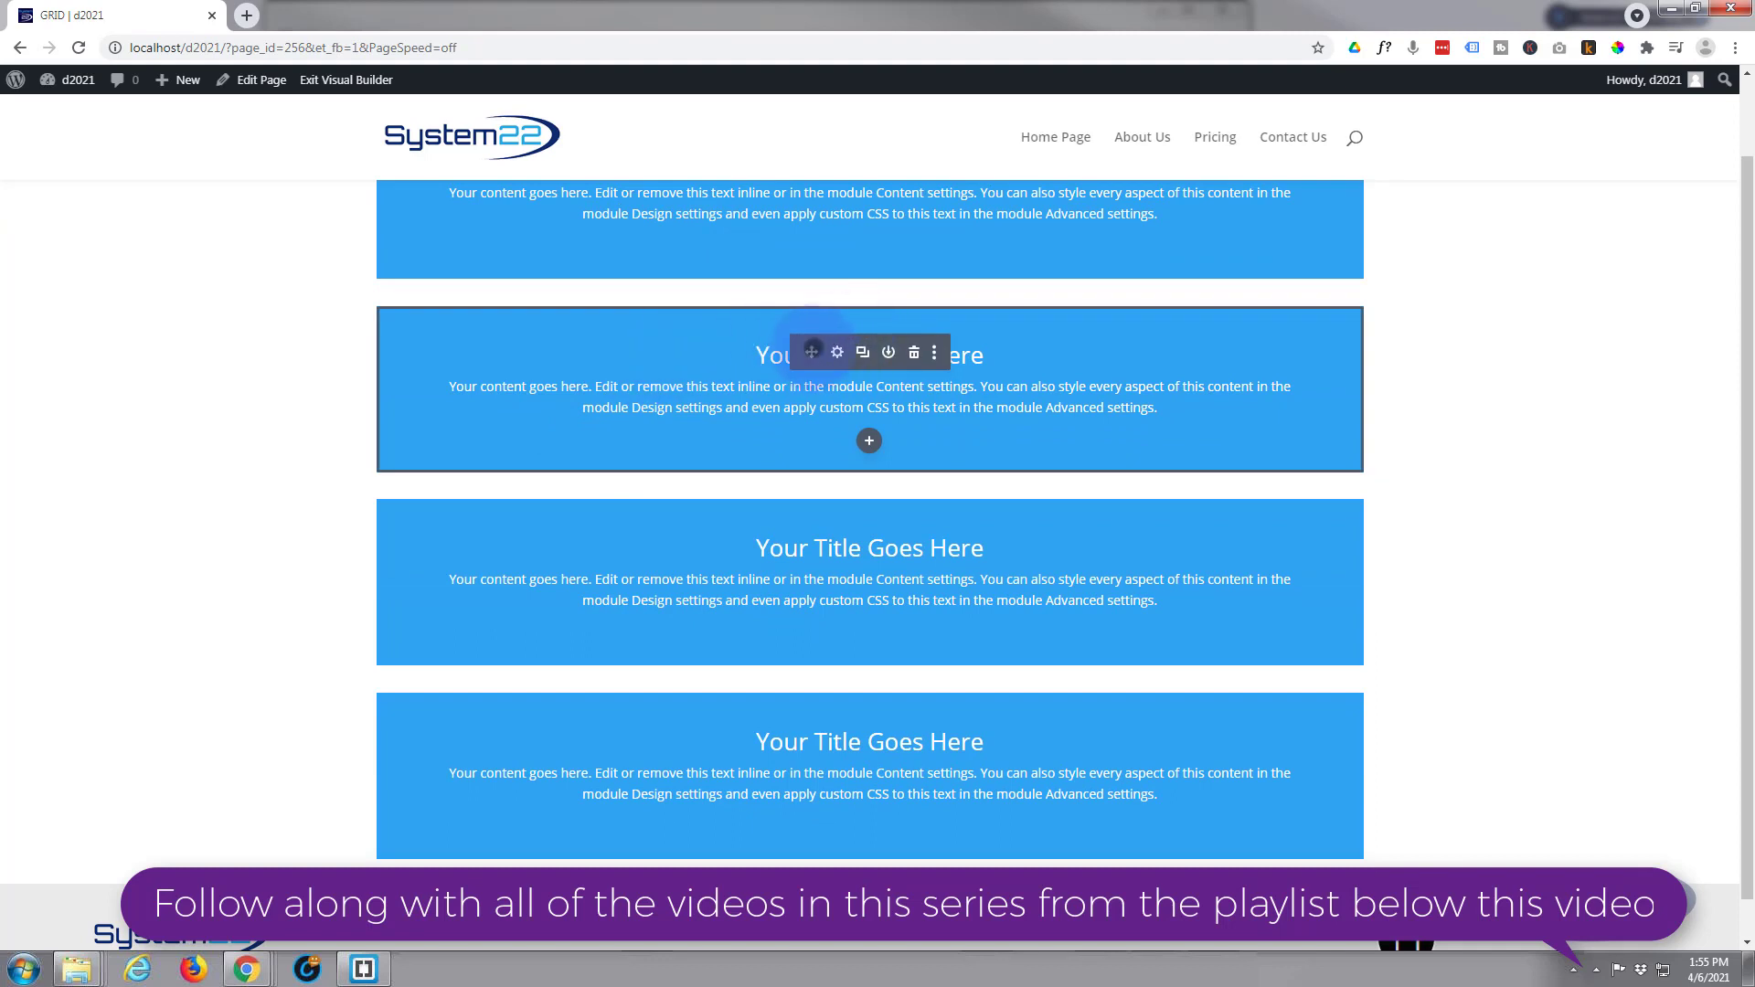
- Give the second module a black background and save
{"action": "left_click", "coordinate": [838, 352]}
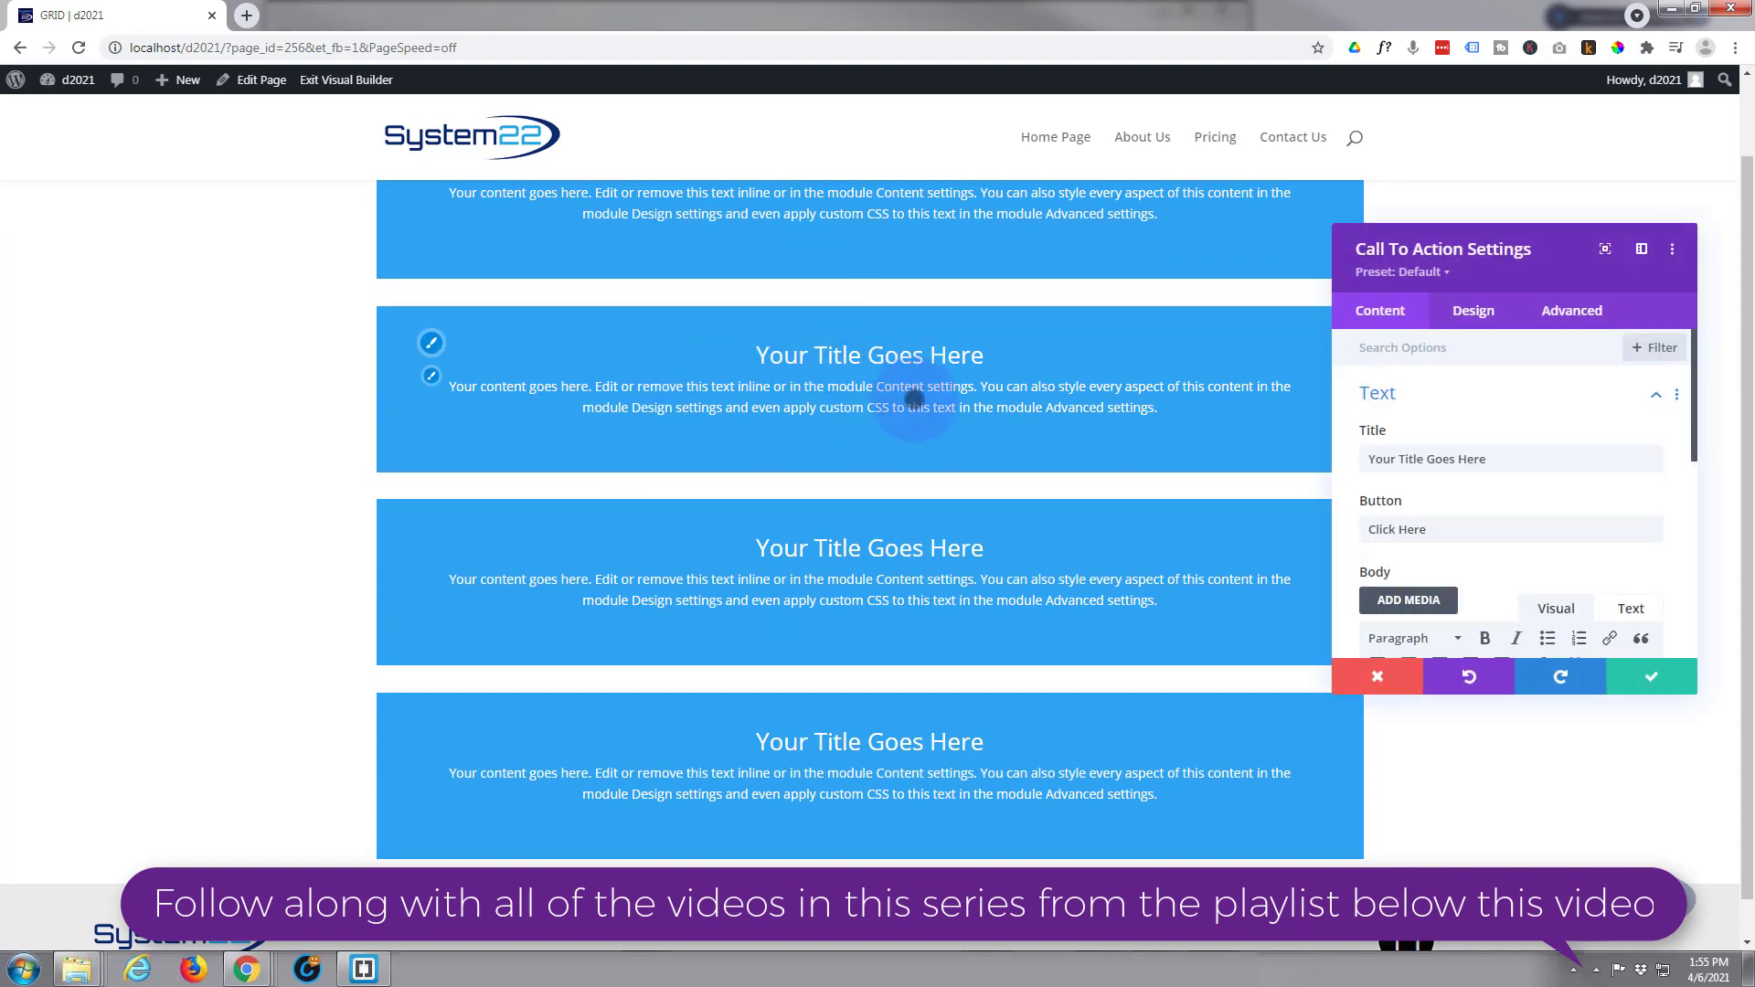
{"action": "scroll", "coordinate": [1396, 443], "scroll_direction": "down", "scroll_amount": 6}
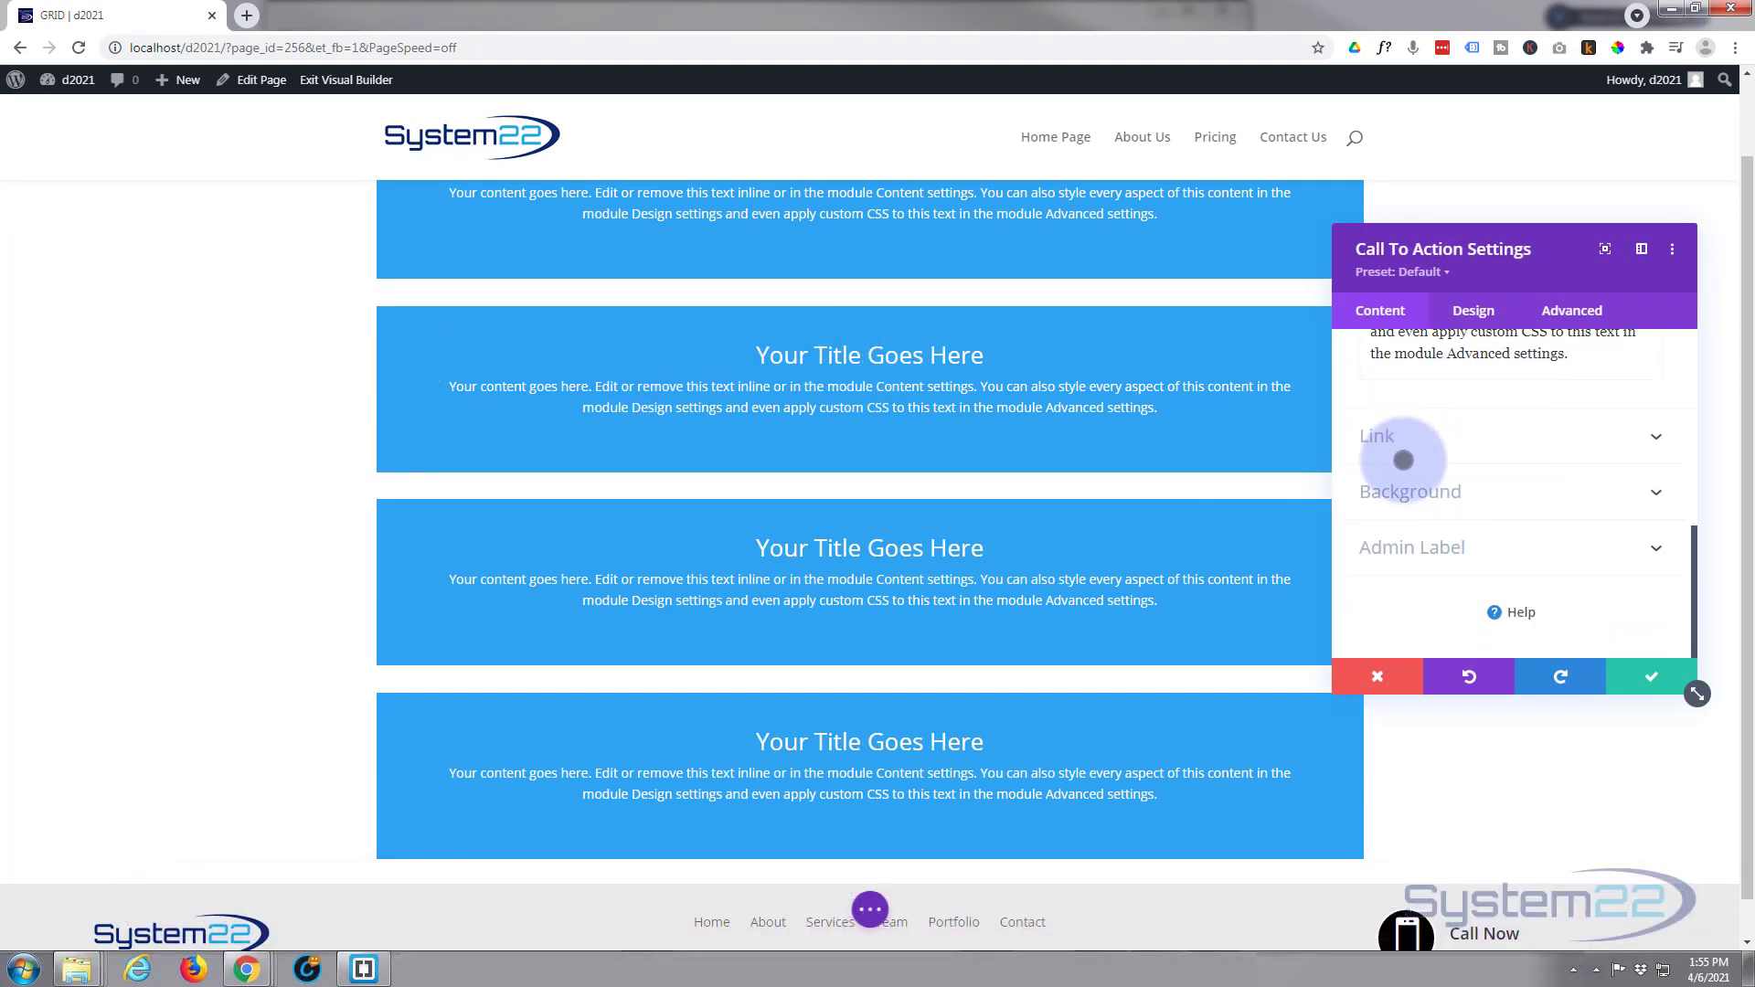
{"action": "left_click", "coordinate": [1433, 495]}
{"action": "scroll", "coordinate": [1437, 565], "scroll_direction": "down", "scroll_amount": 2}
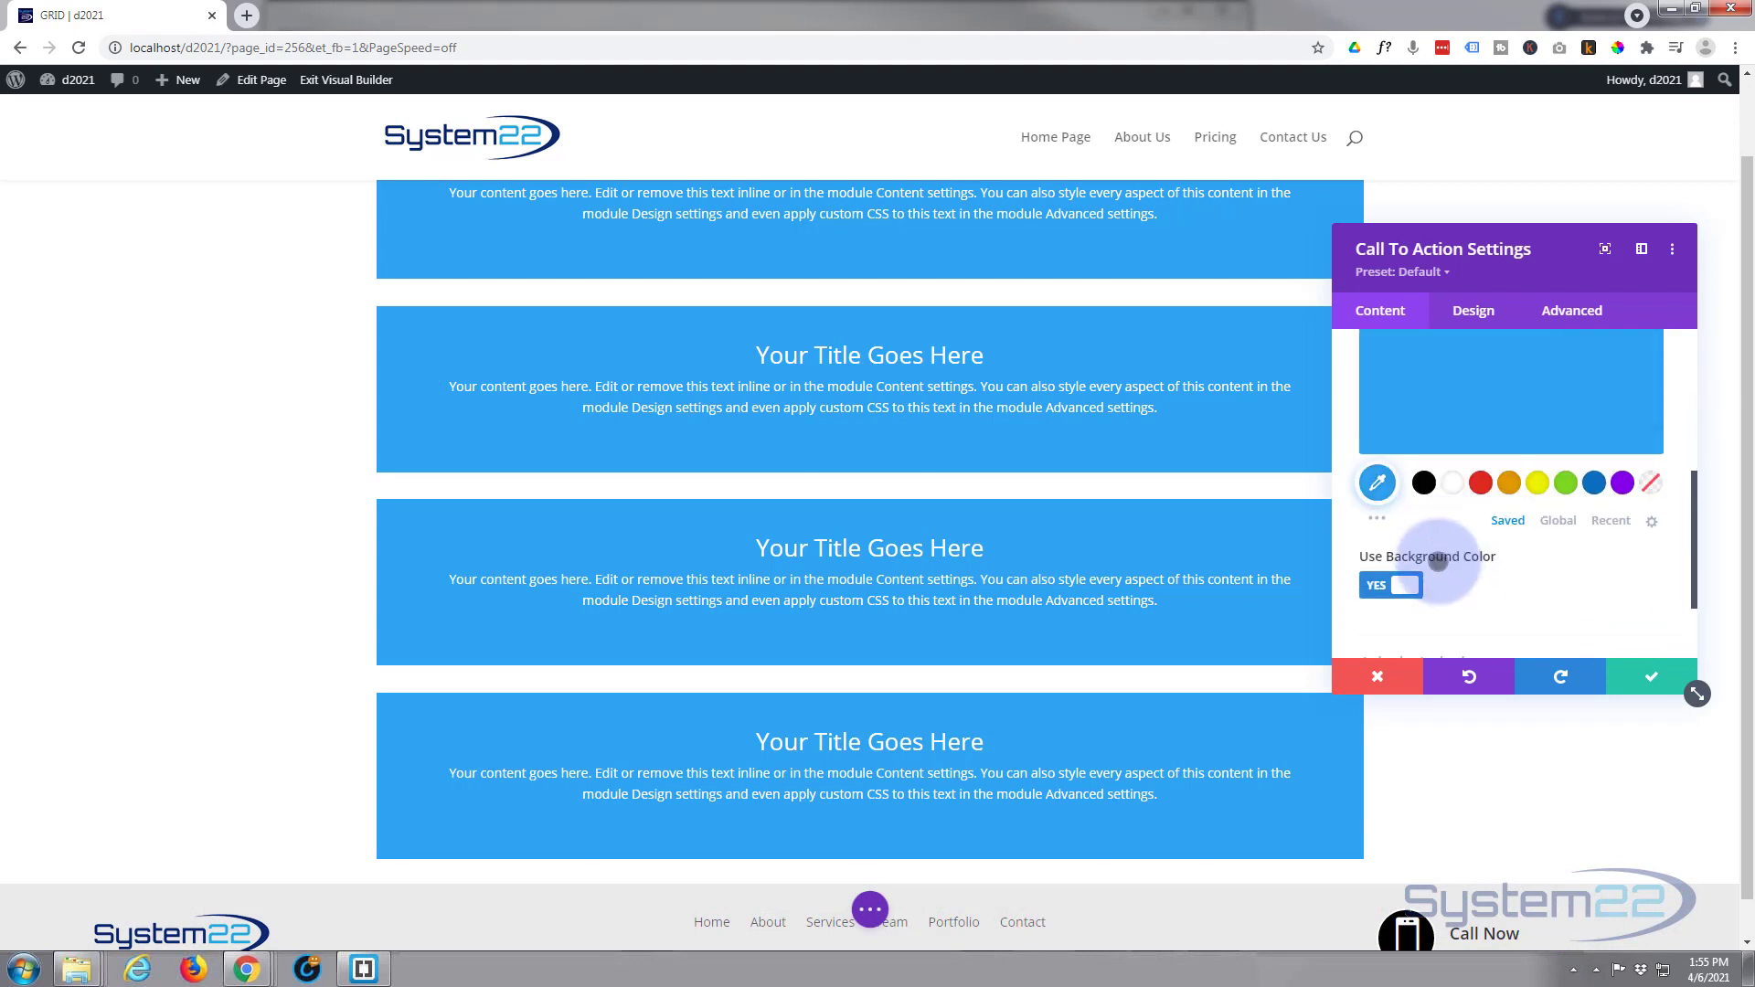
{"action": "left_click", "coordinate": [1424, 482]}
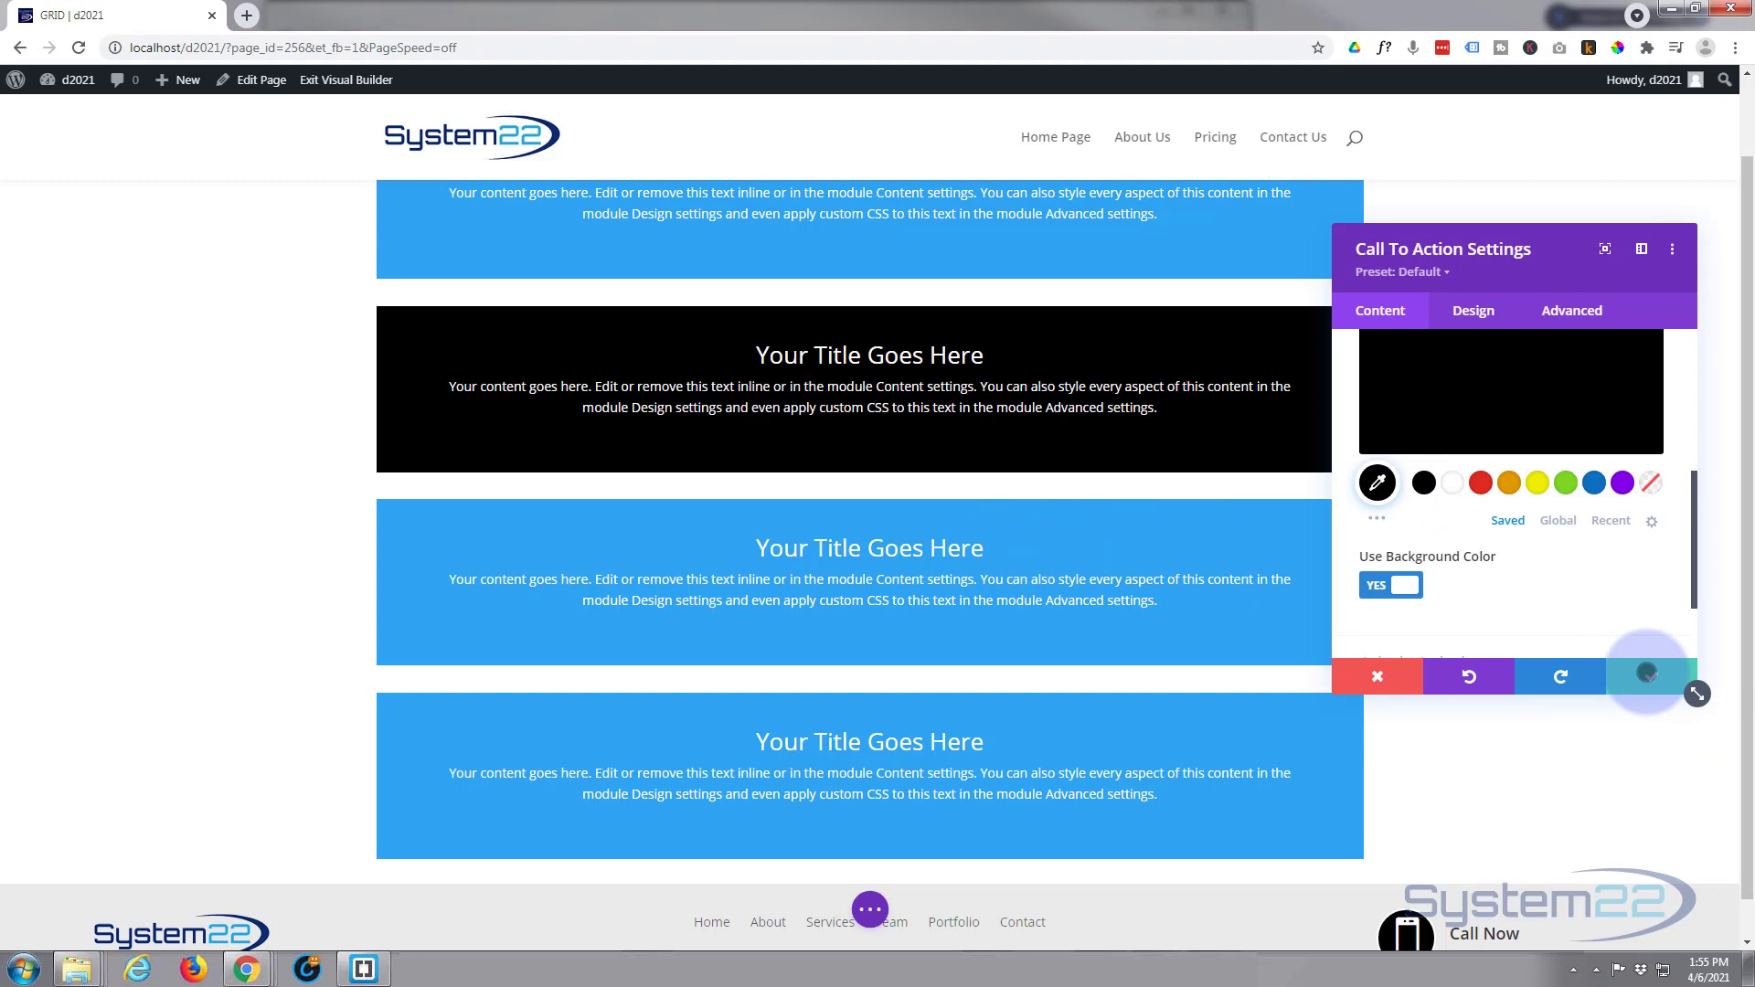
{"action": "left_click", "coordinate": [1649, 676]}
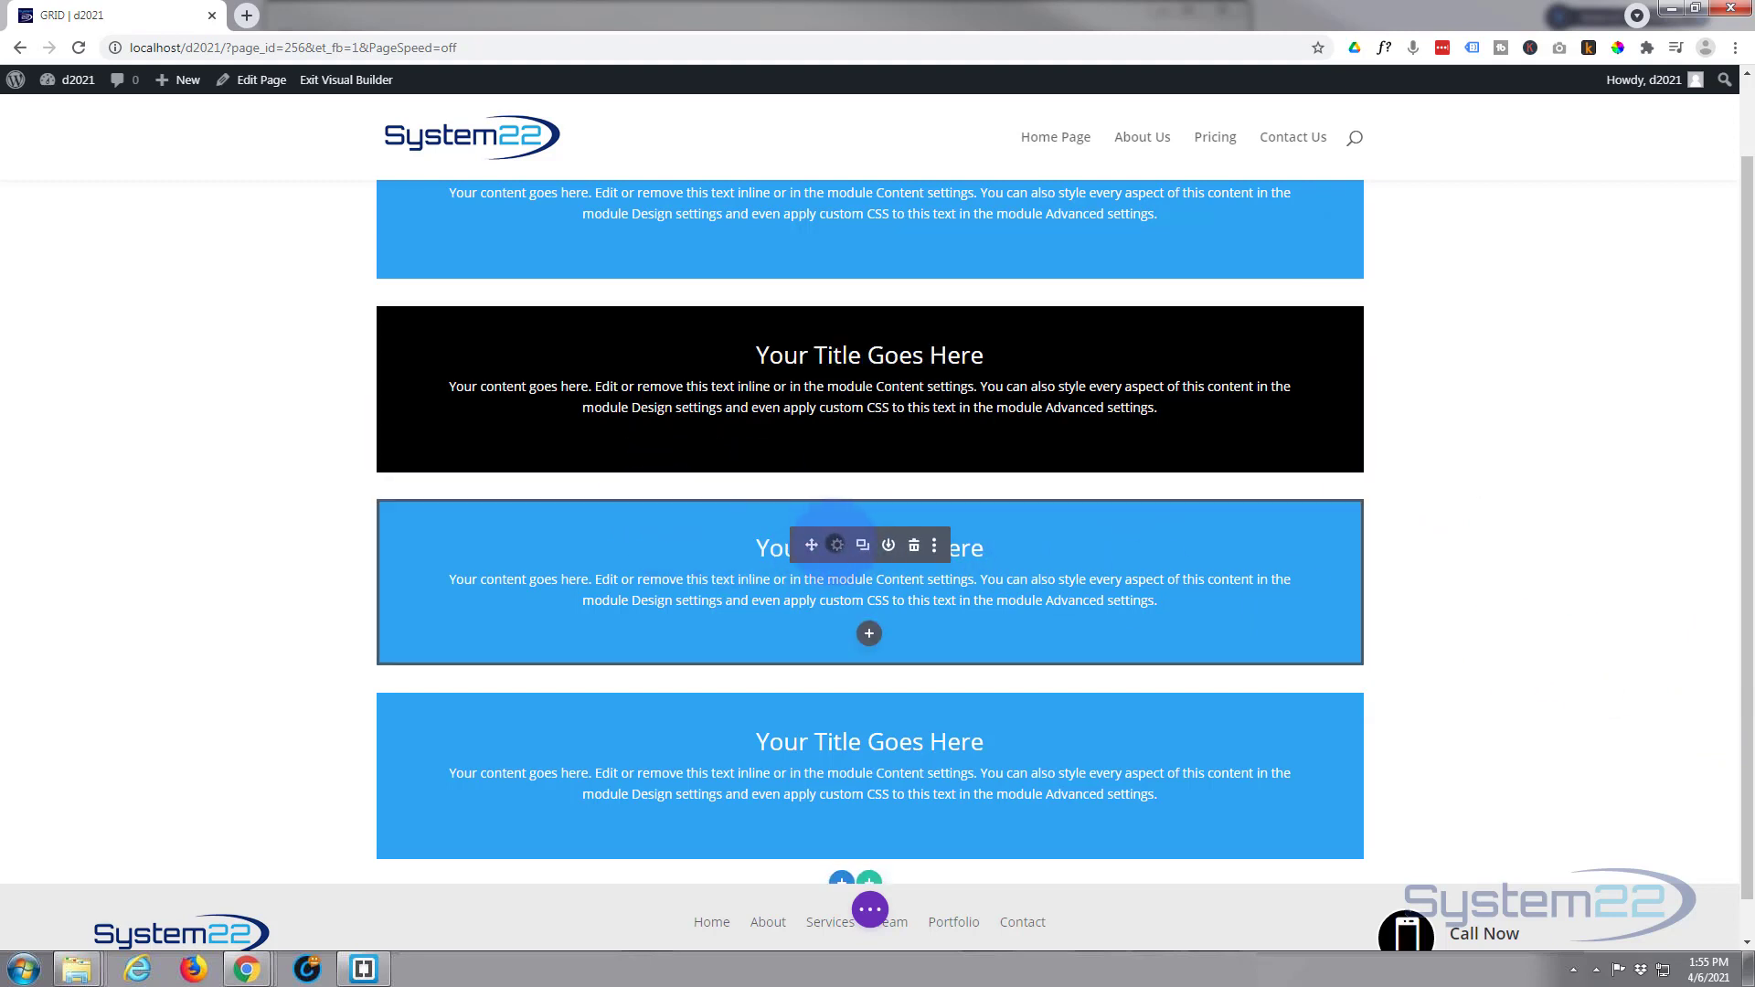
- Give the third module a red (#e02b20) background and save
{"action": "left_click", "coordinate": [837, 544]}
{"action": "scroll", "coordinate": [1469, 507], "scroll_direction": "down", "scroll_amount": 5}
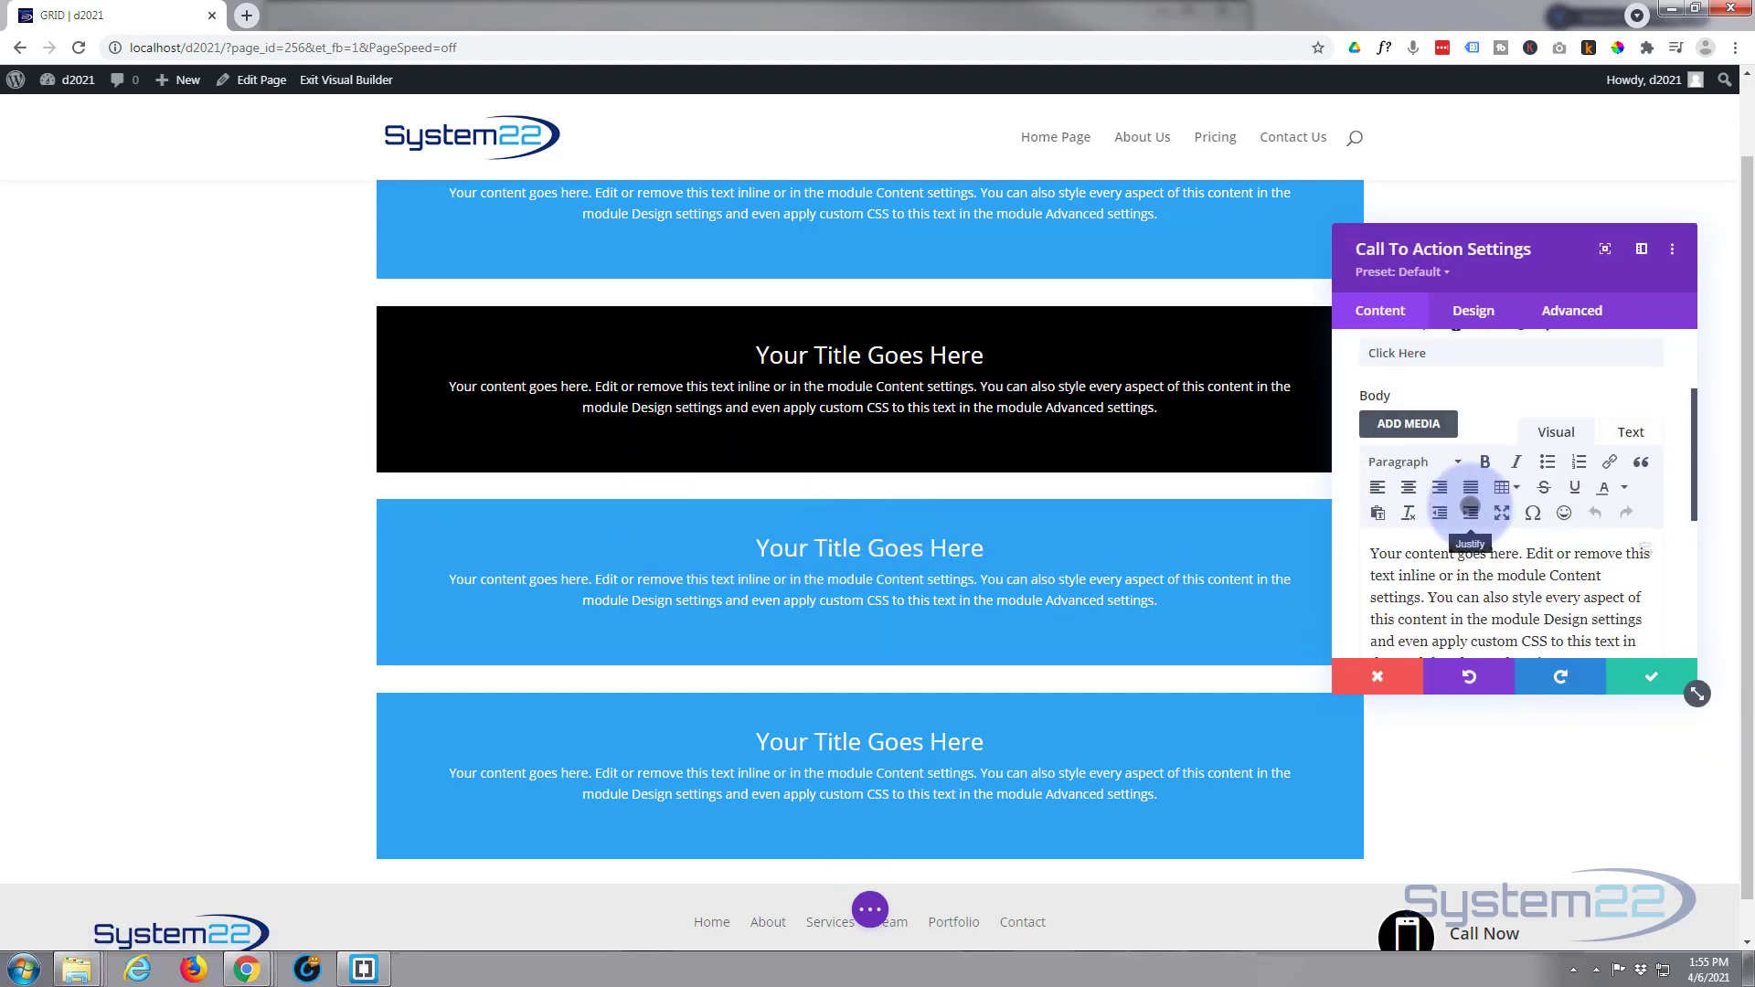
{"action": "scroll", "coordinate": [1469, 506], "scroll_direction": "down", "scroll_amount": 2}
{"action": "left_click", "coordinate": [1469, 498]}
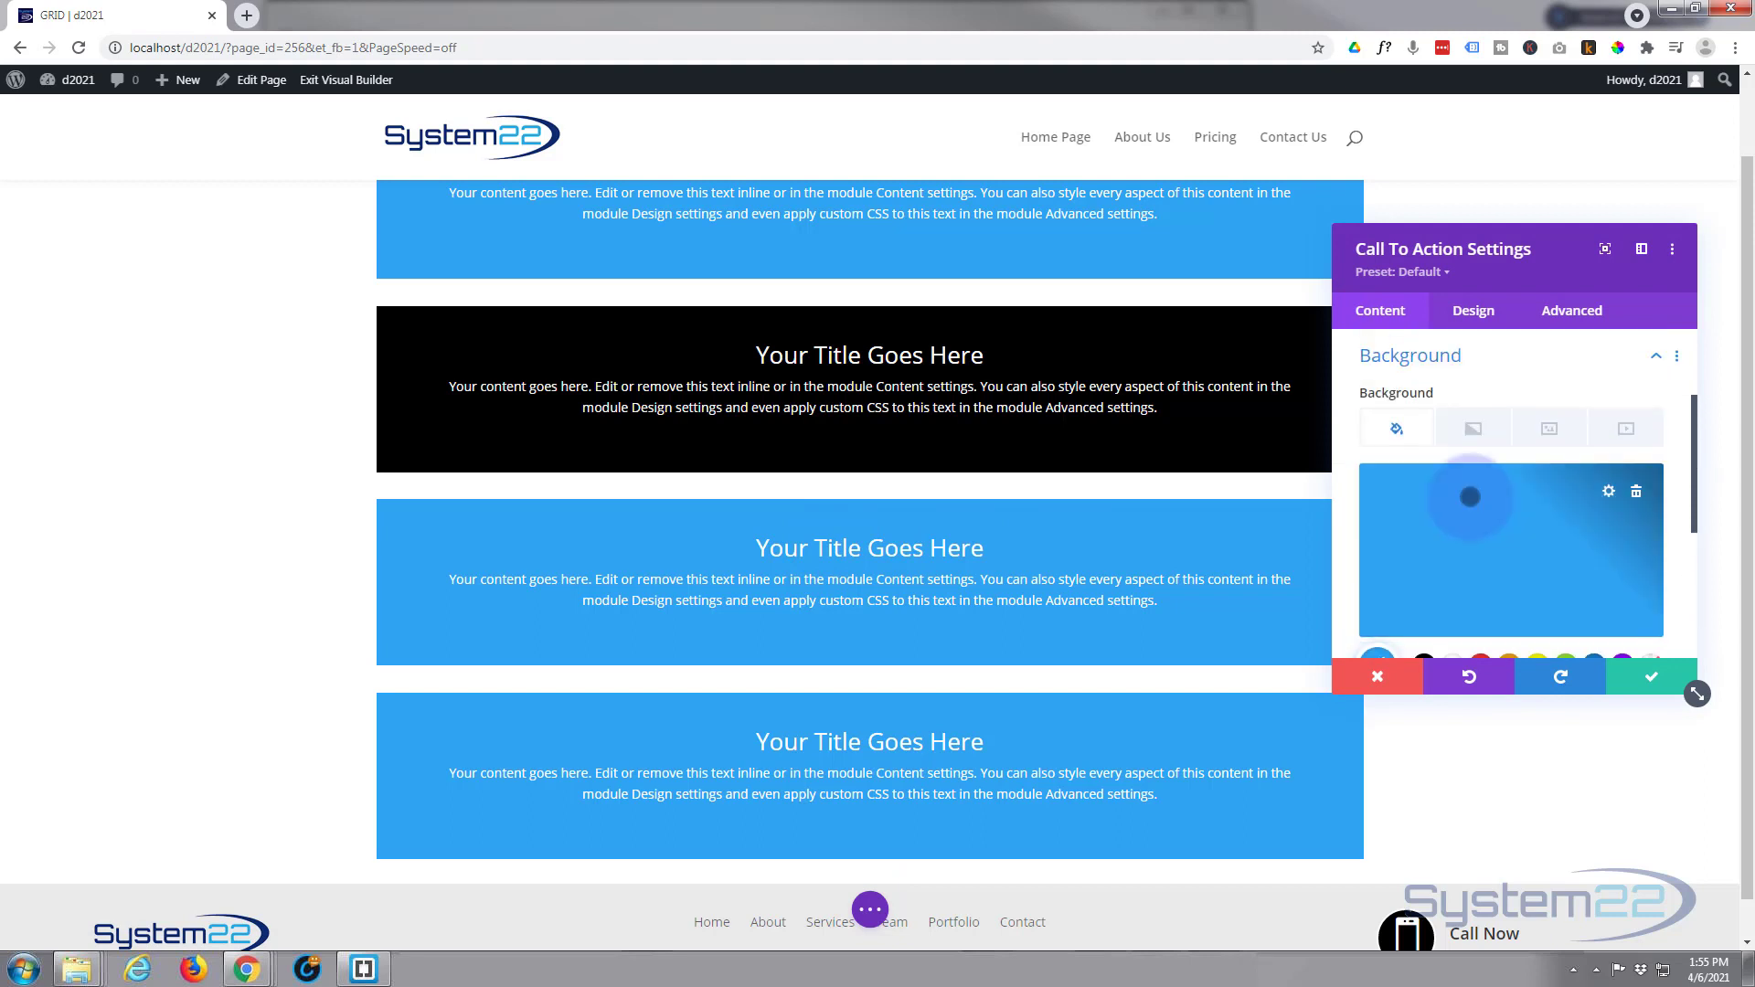
{"action": "scroll", "coordinate": [1472, 498], "scroll_direction": "down", "scroll_amount": 3}
{"action": "left_click", "coordinate": [1481, 483]}
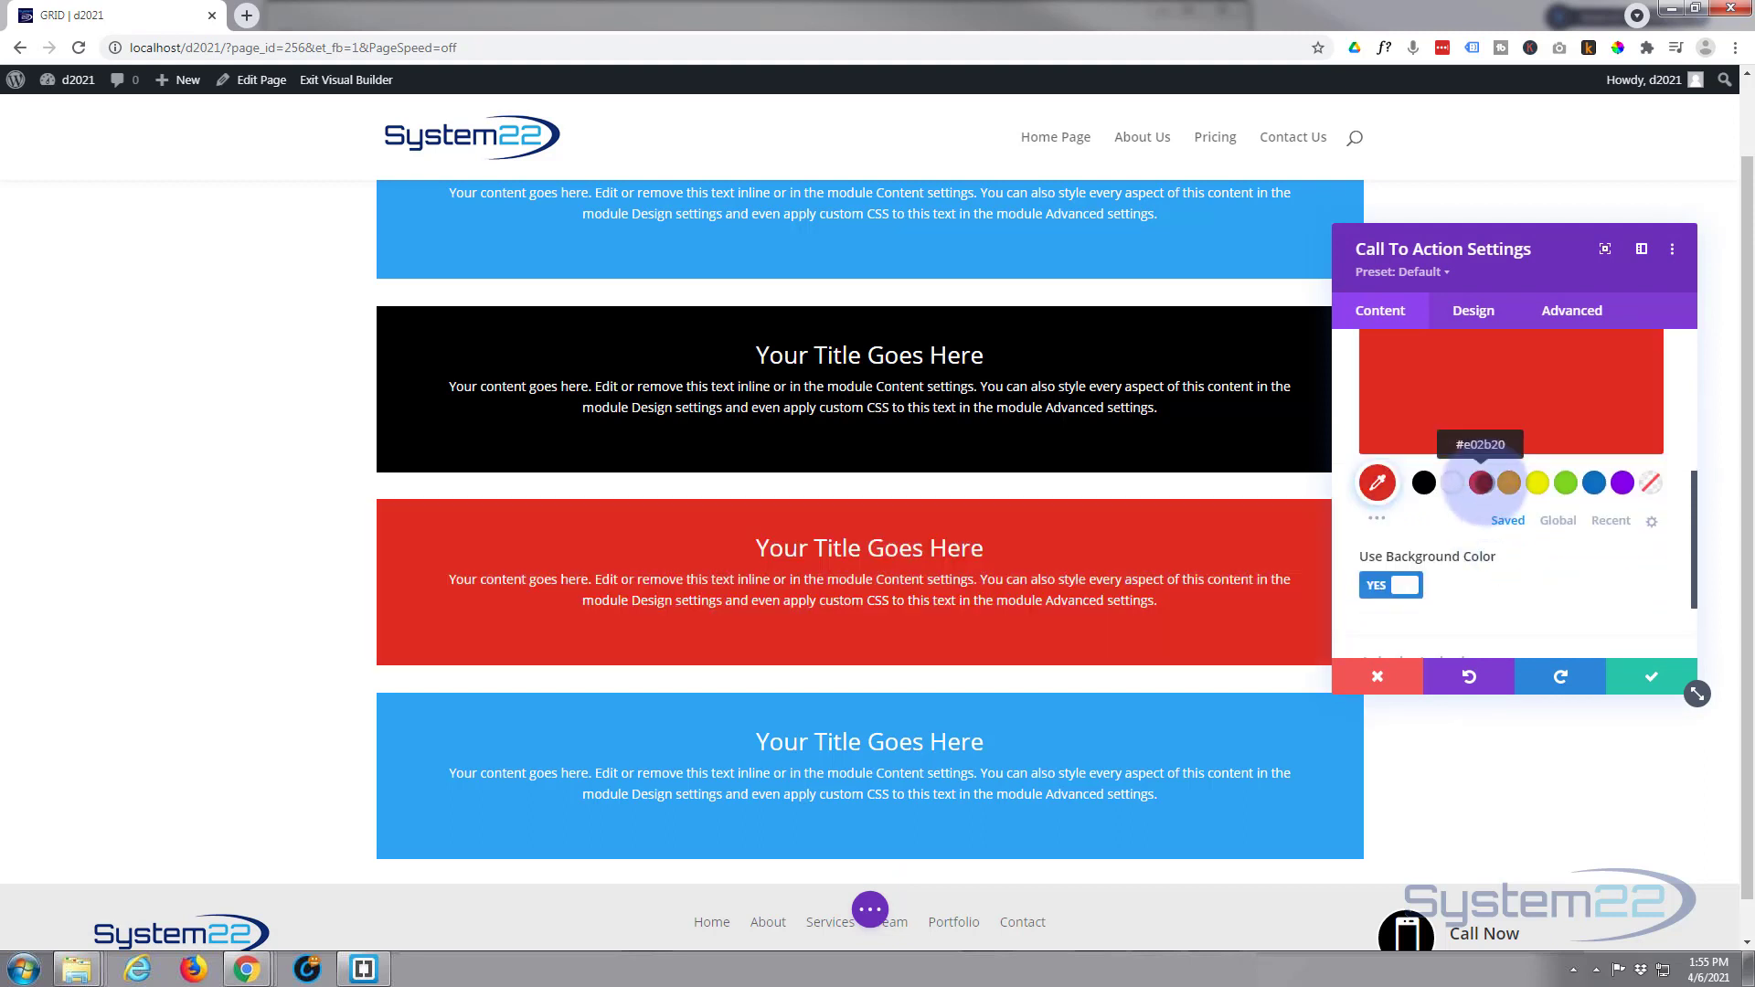
{"action": "left_click", "coordinate": [1646, 675]}
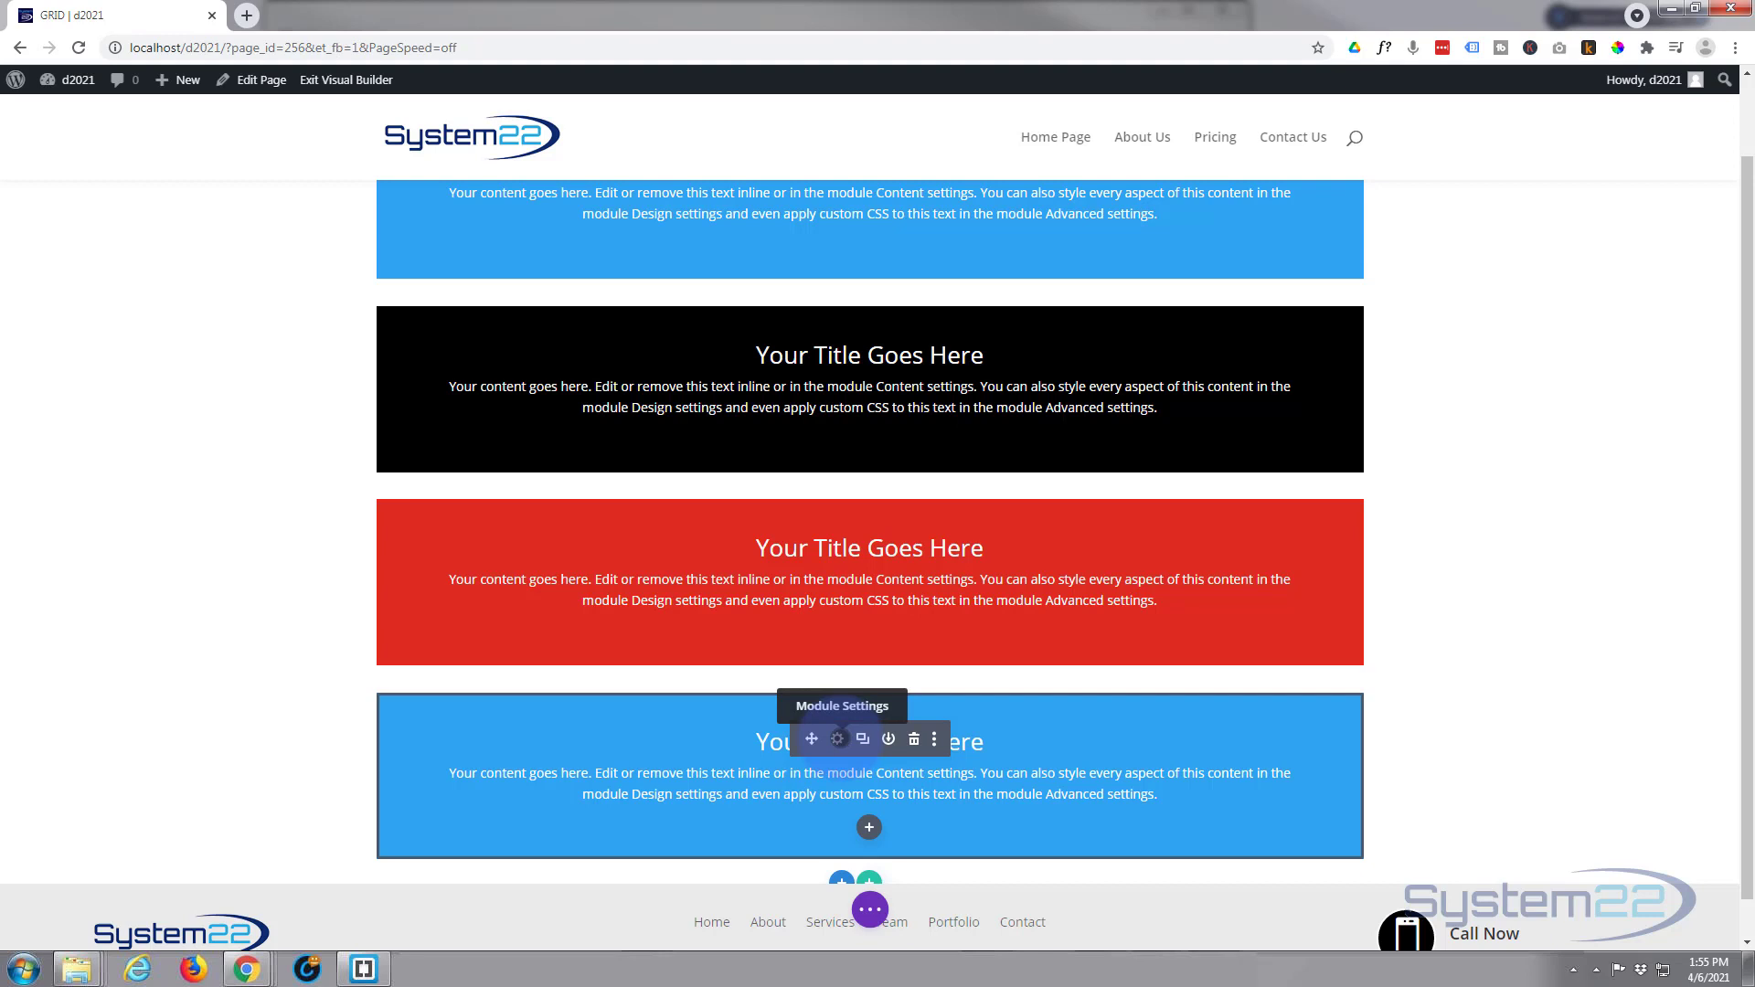
- Give the bottom module a purple (#8300e9) background and save
{"action": "left_click", "coordinate": [837, 738]}
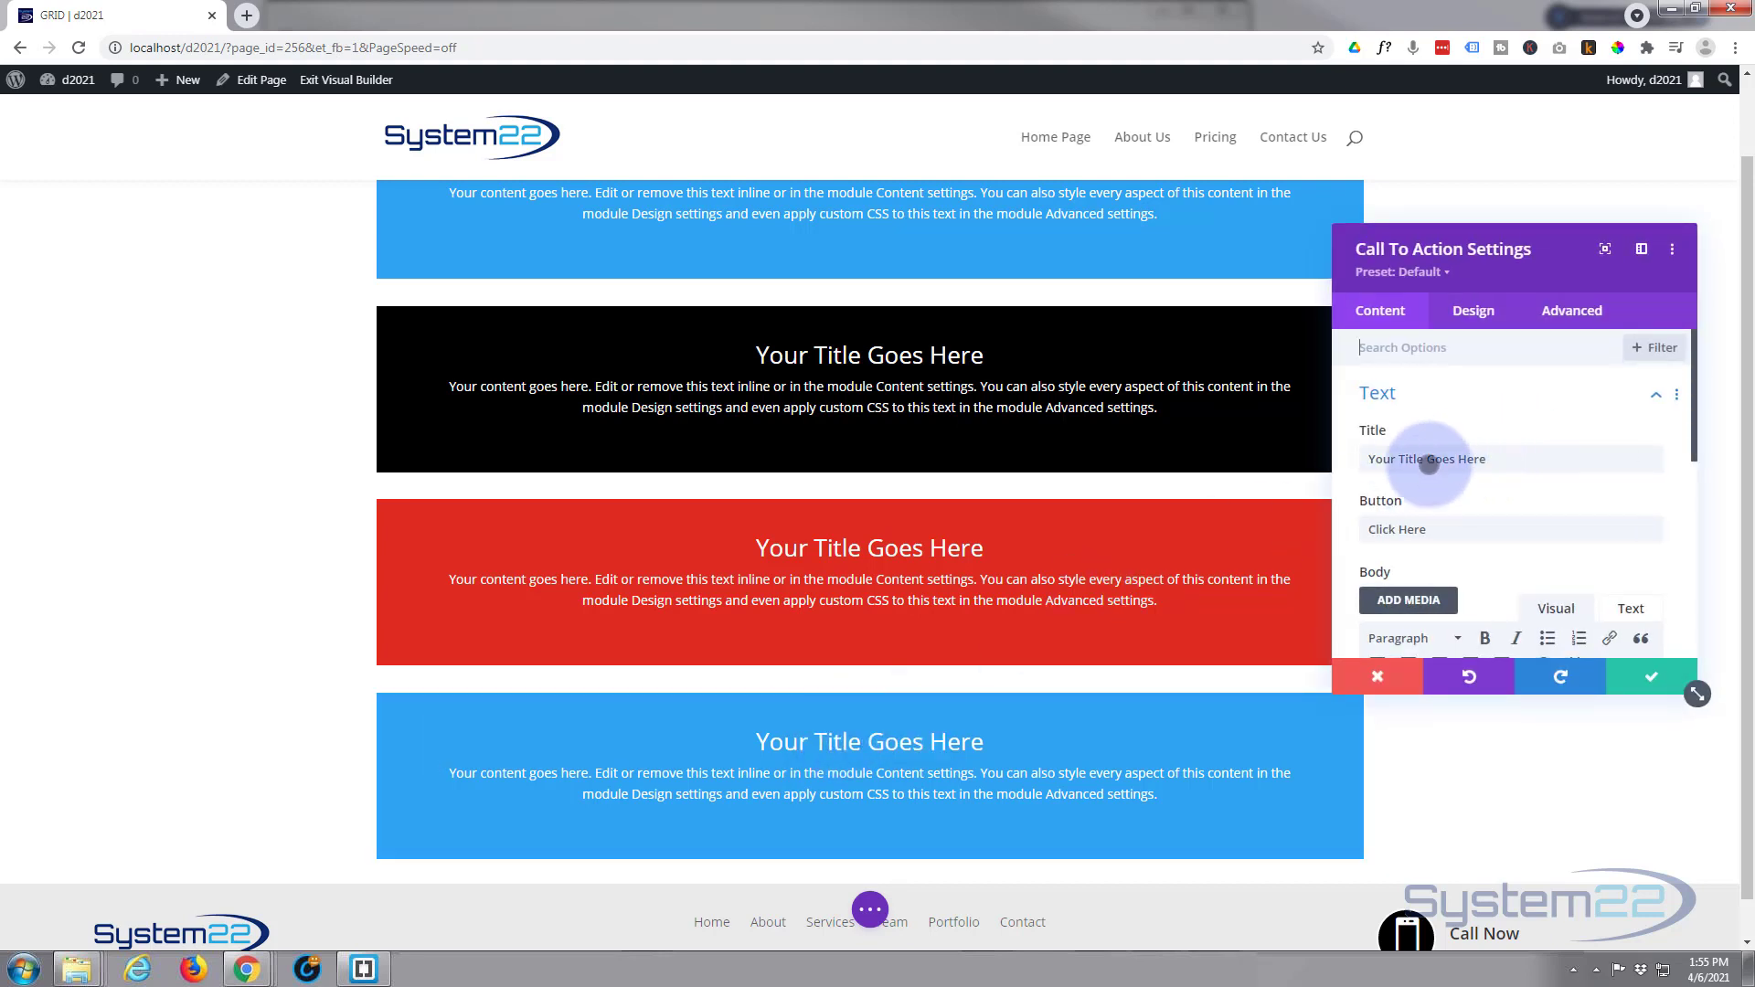
{"action": "scroll", "coordinate": [1426, 460], "scroll_direction": "down", "scroll_amount": 3}
{"action": "scroll", "coordinate": [1428, 464], "scroll_direction": "down", "scroll_amount": 3}
{"action": "left_click", "coordinate": [1428, 490]}
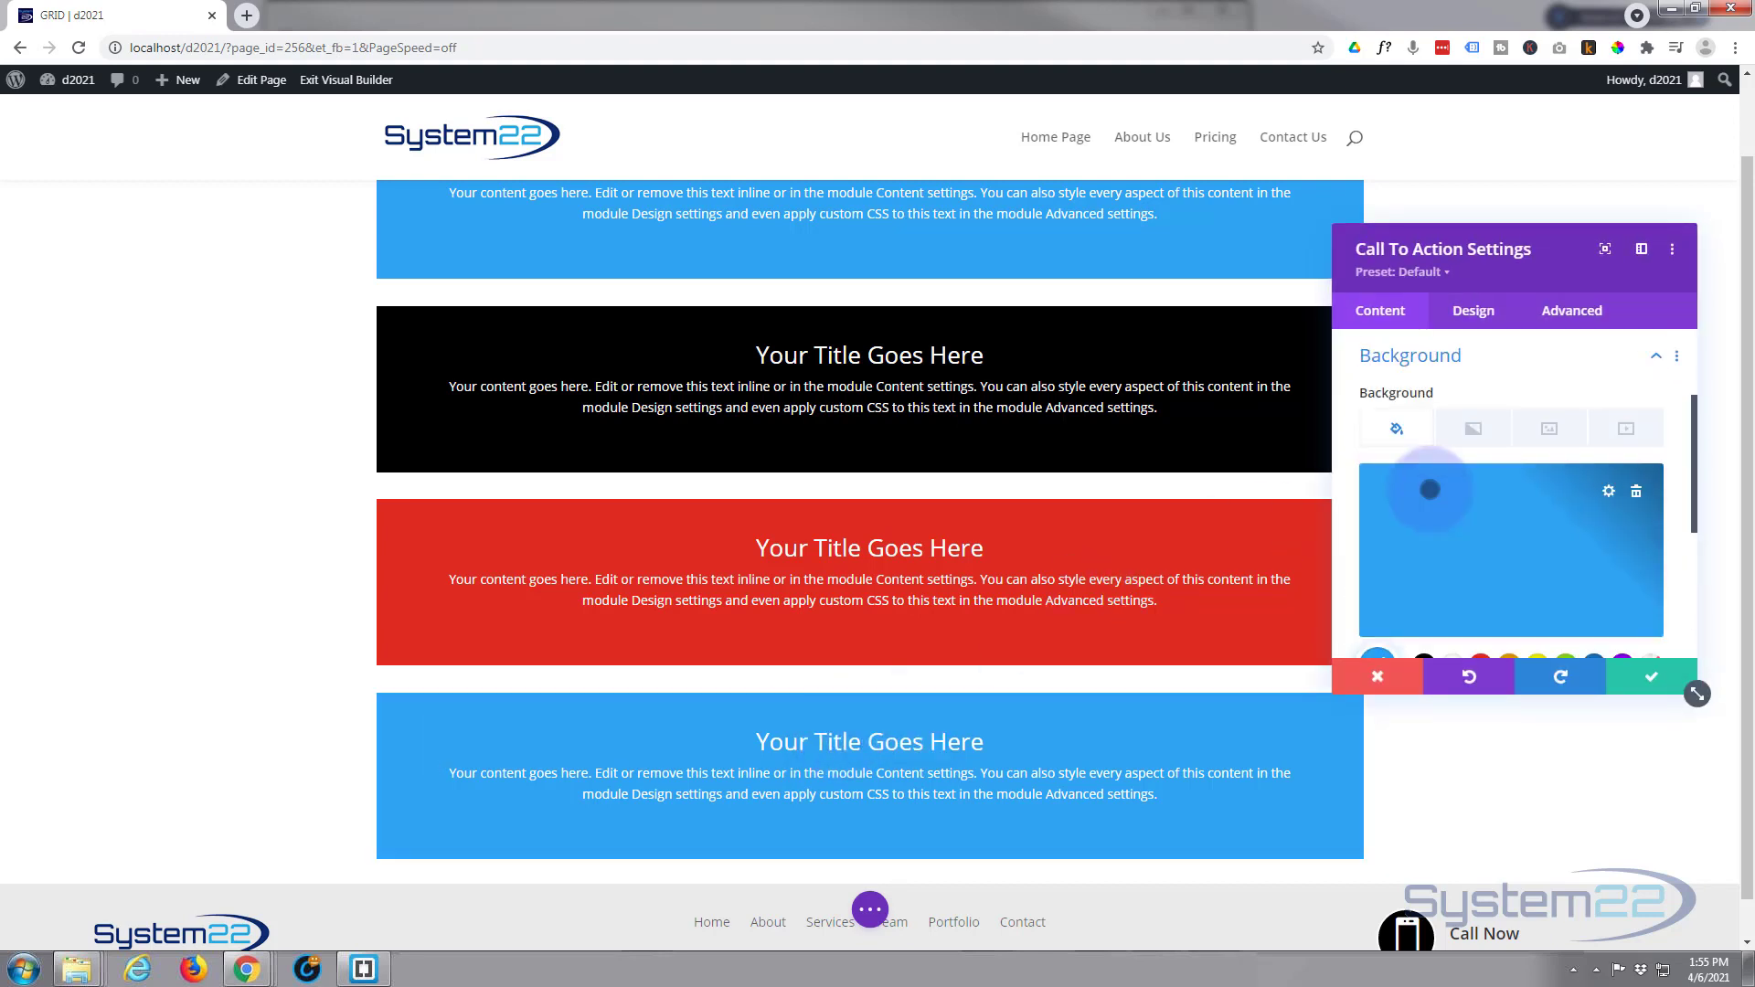
{"action": "scroll", "coordinate": [1461, 531], "scroll_direction": "down", "scroll_amount": 2}
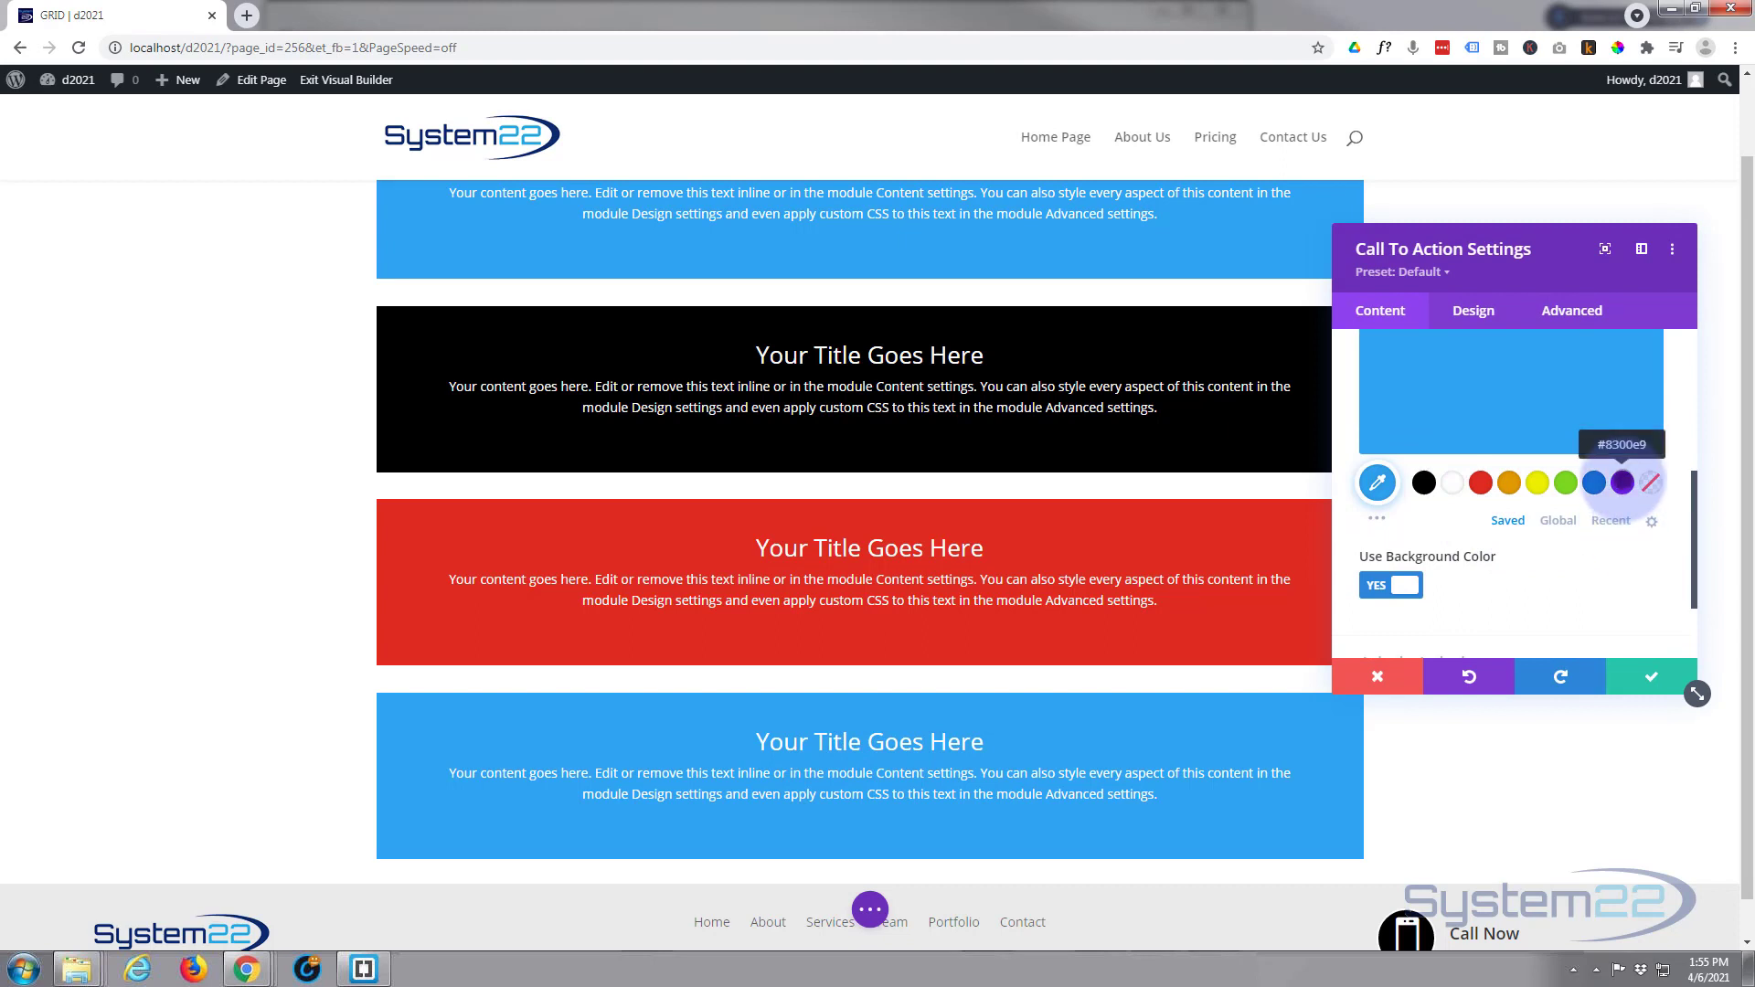
{"action": "left_click", "coordinate": [1622, 482]}
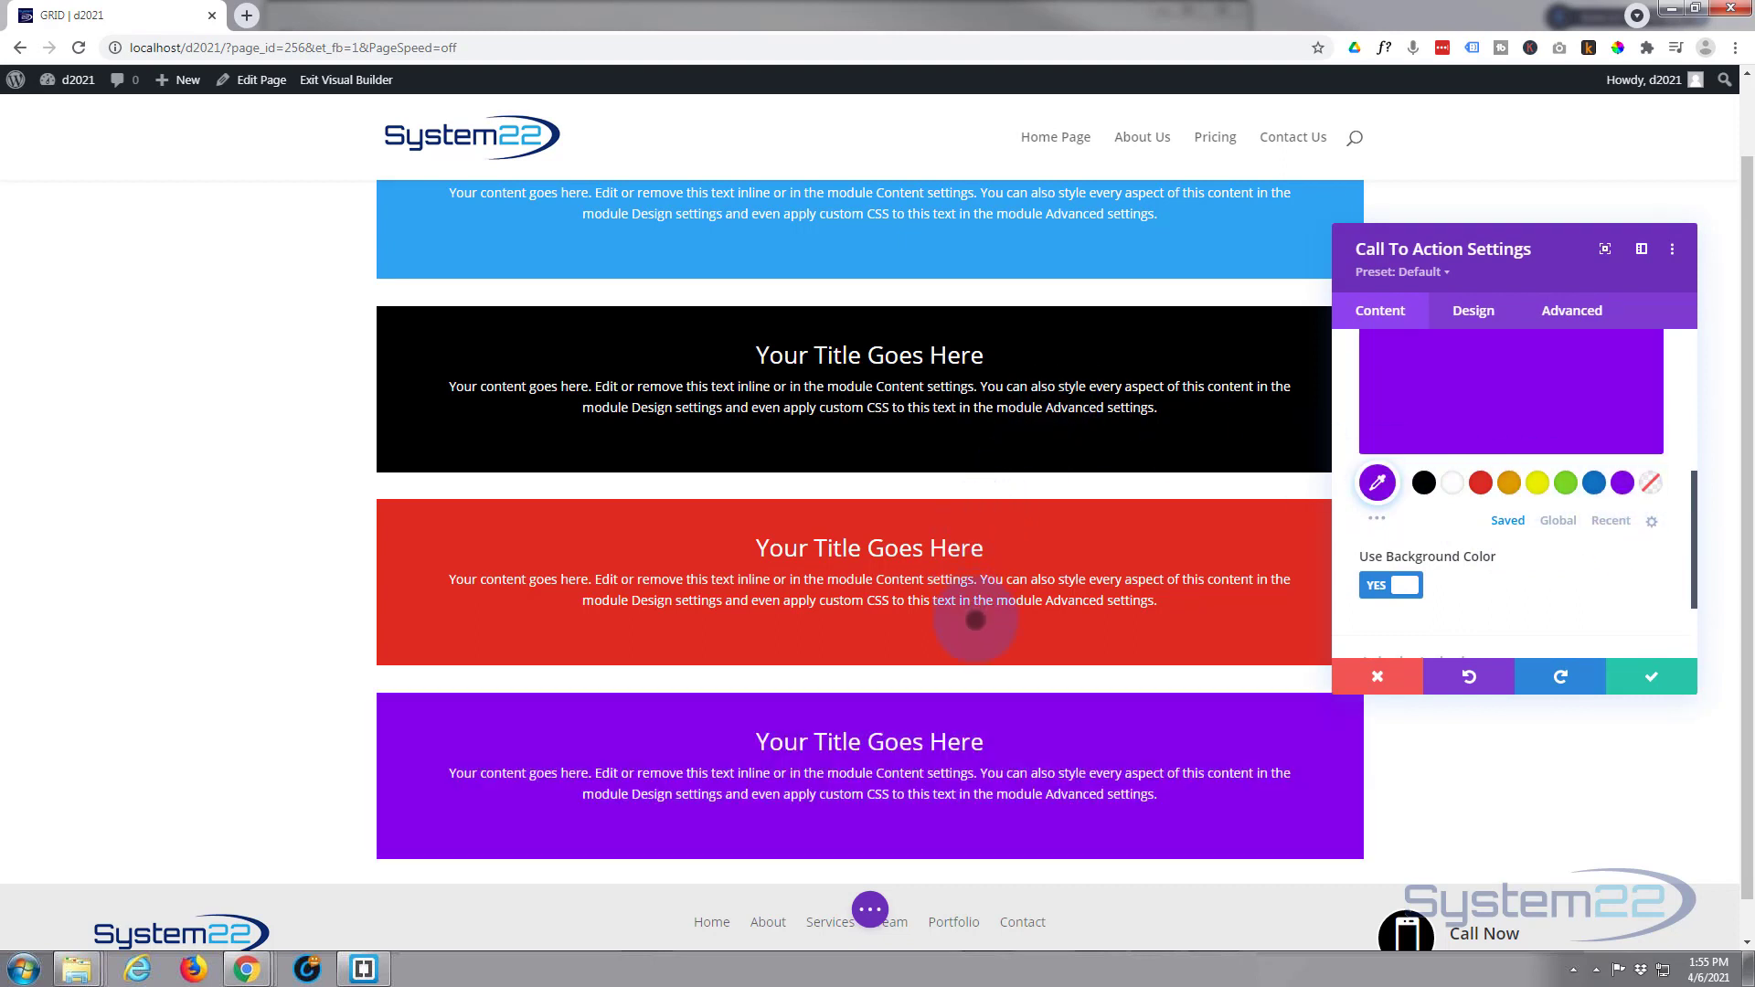
{"action": "left_click", "coordinate": [1658, 677]}
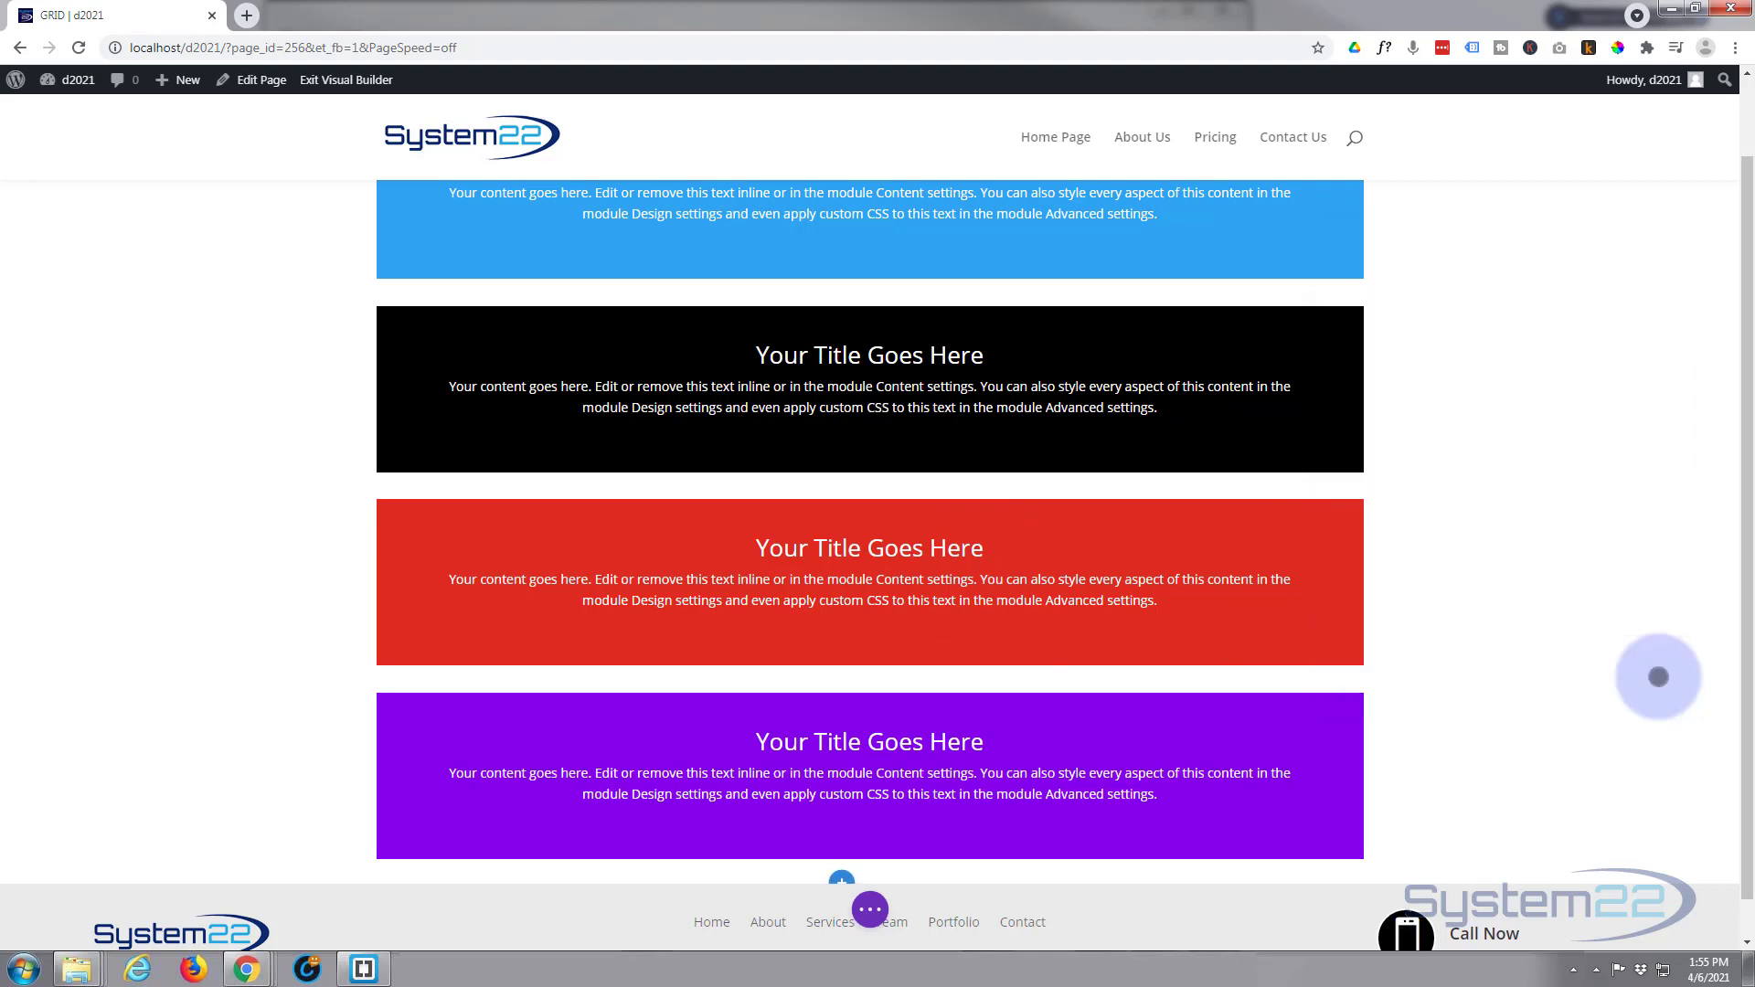
- In the row's Design Sizing options, enable a custom gutter width and reduce it to 1
{"action": "scroll", "coordinate": [1591, 685], "scroll_direction": "up", "scroll_amount": 1}
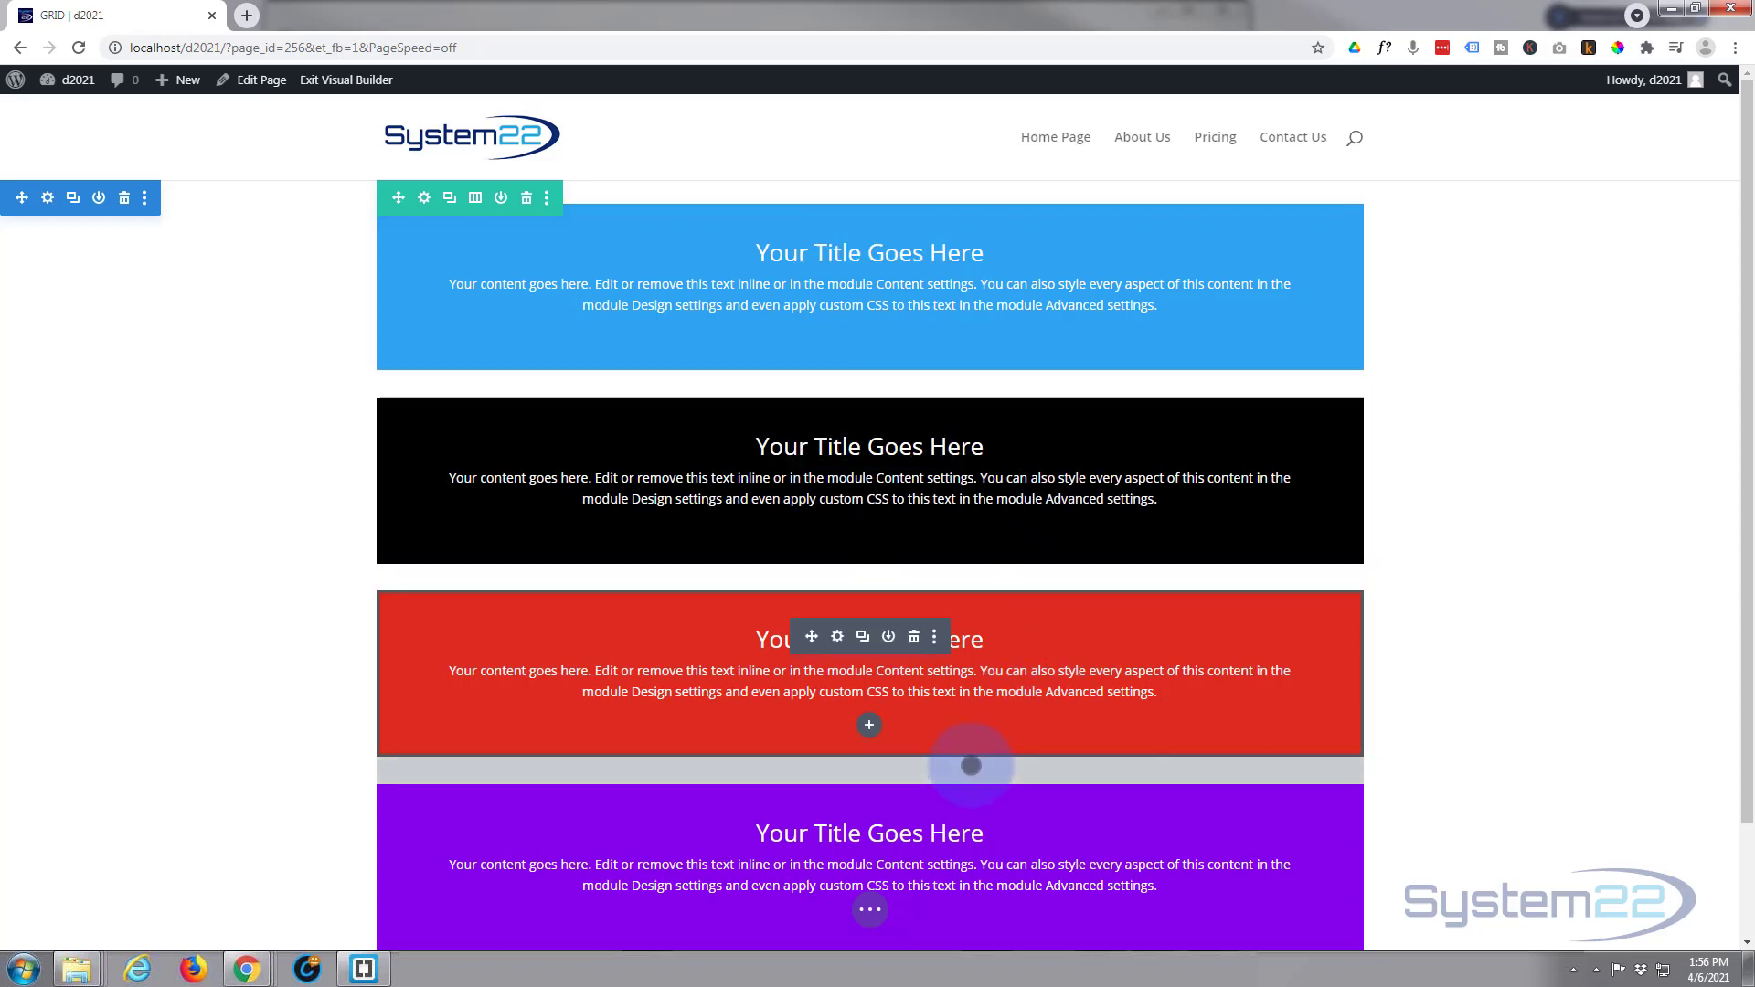
{"action": "scroll", "coordinate": [971, 765], "scroll_direction": "down", "scroll_amount": 1}
{"action": "scroll", "coordinate": [971, 765], "scroll_direction": "up", "scroll_amount": 1}
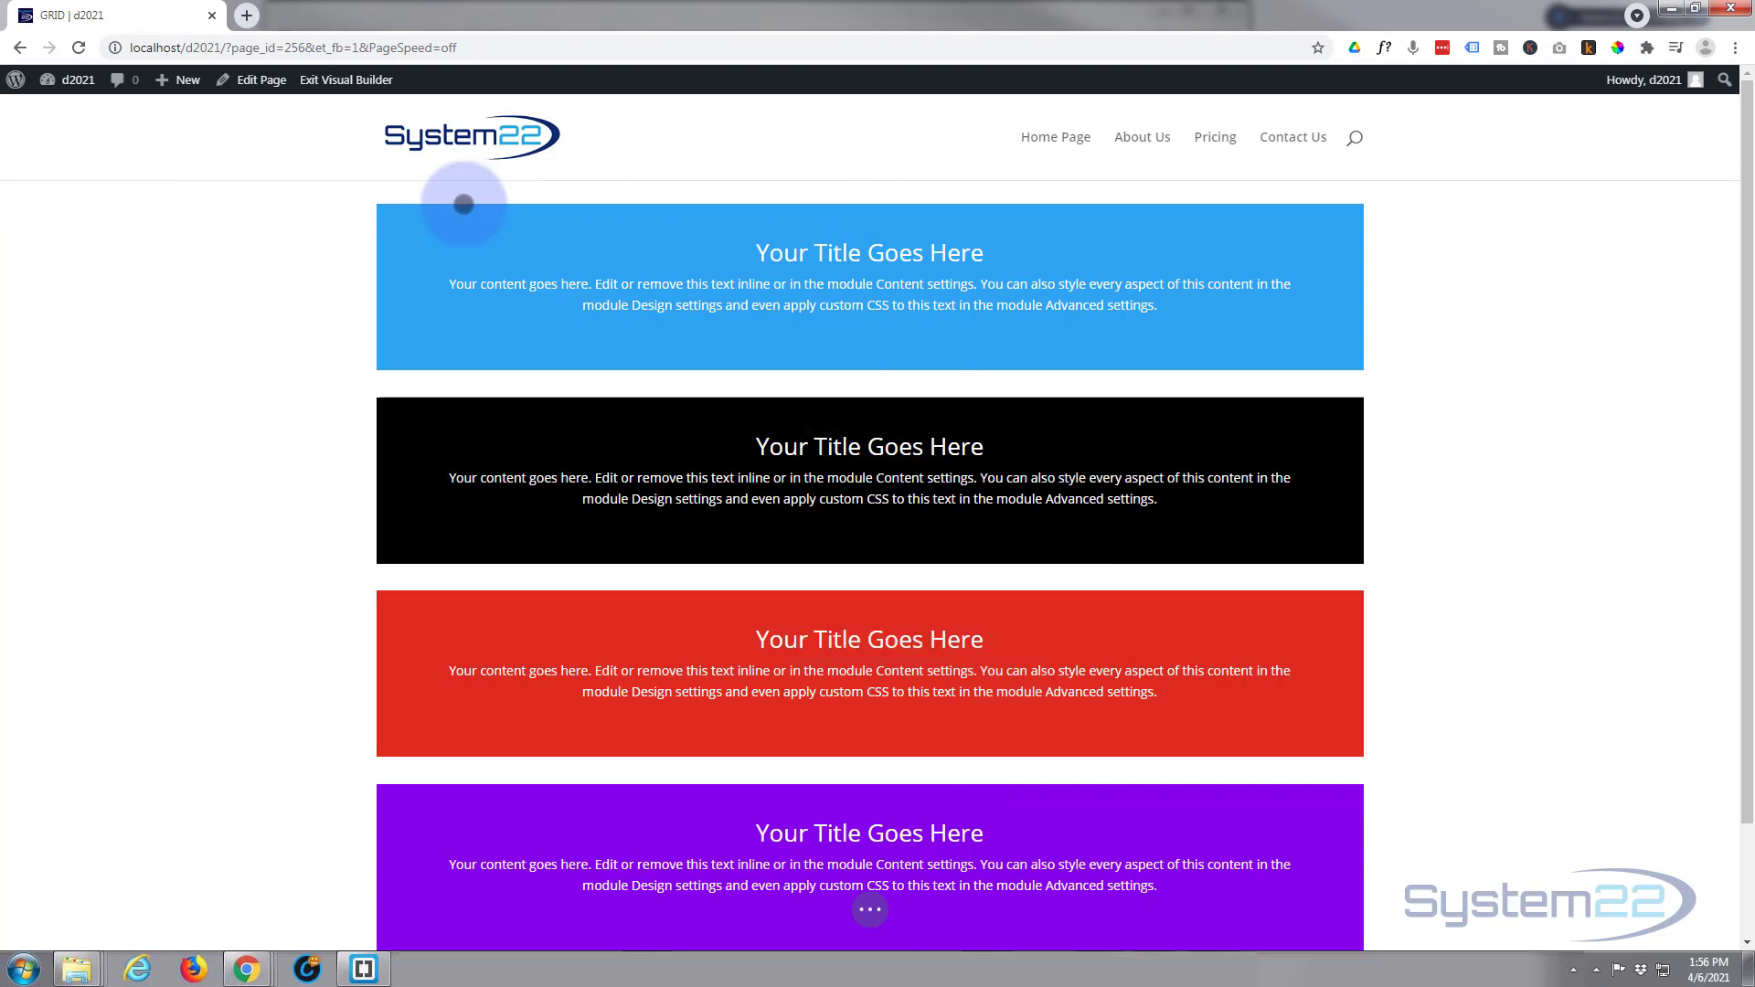
{"action": "left_click", "coordinate": [423, 196]}
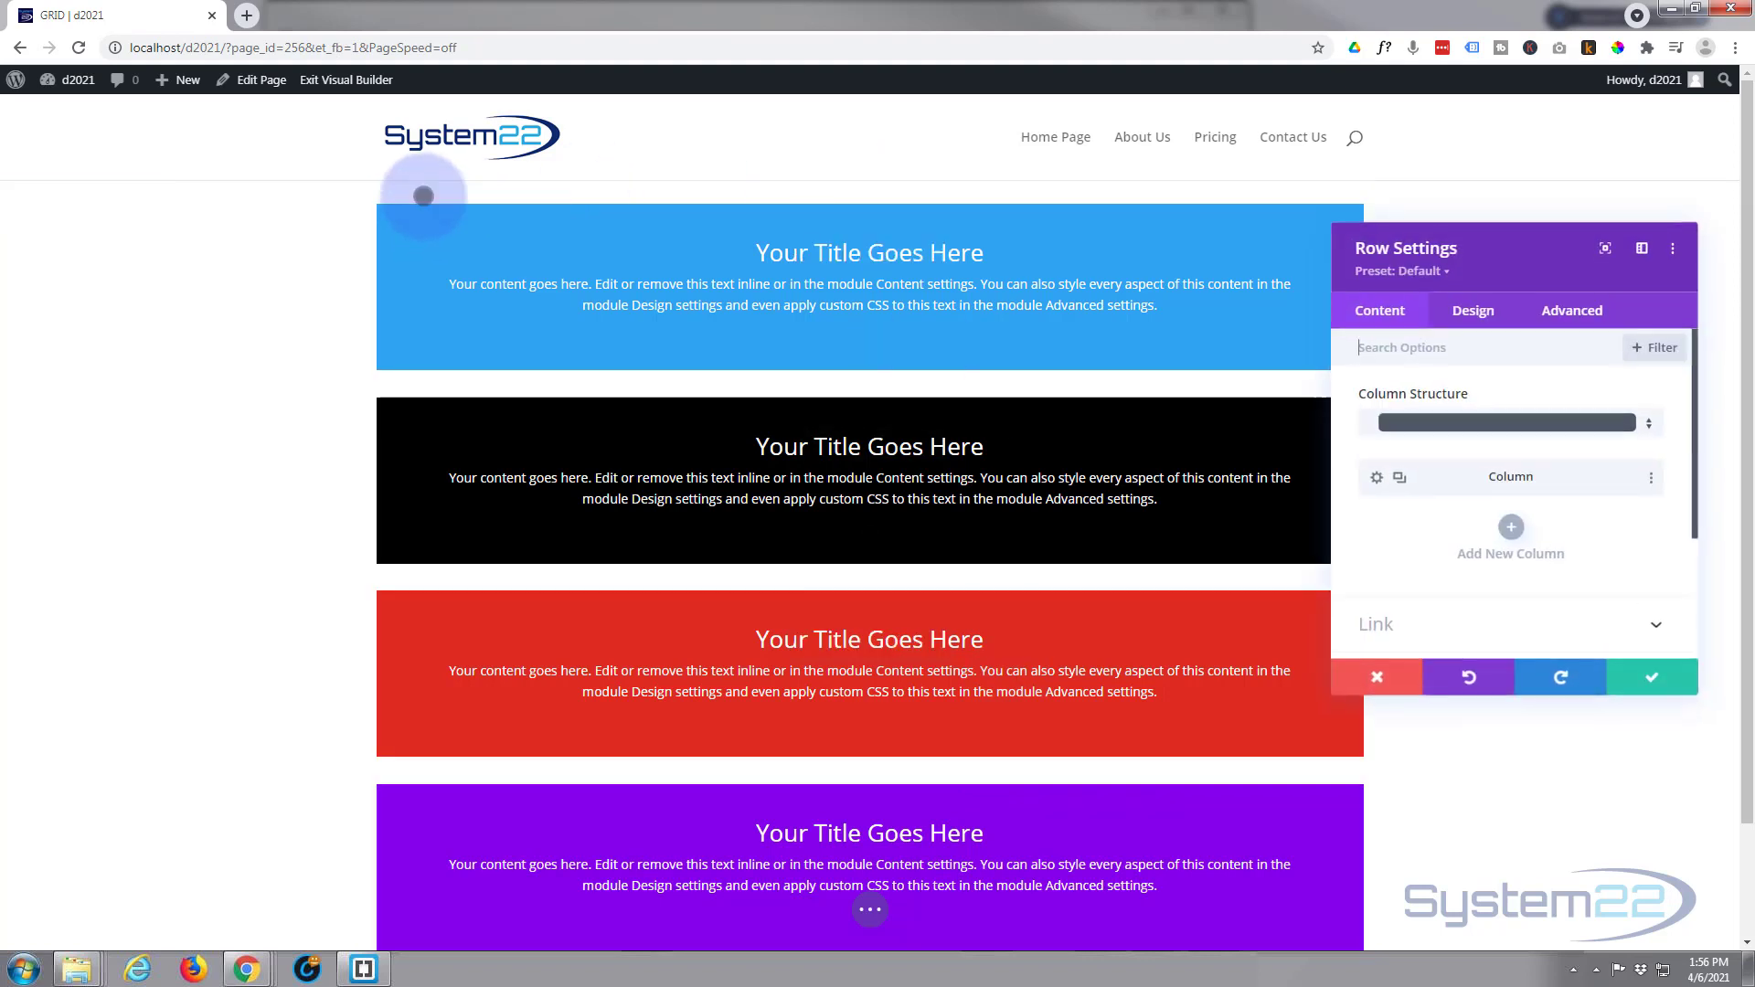
{"action": "left_click", "coordinate": [1475, 309]}
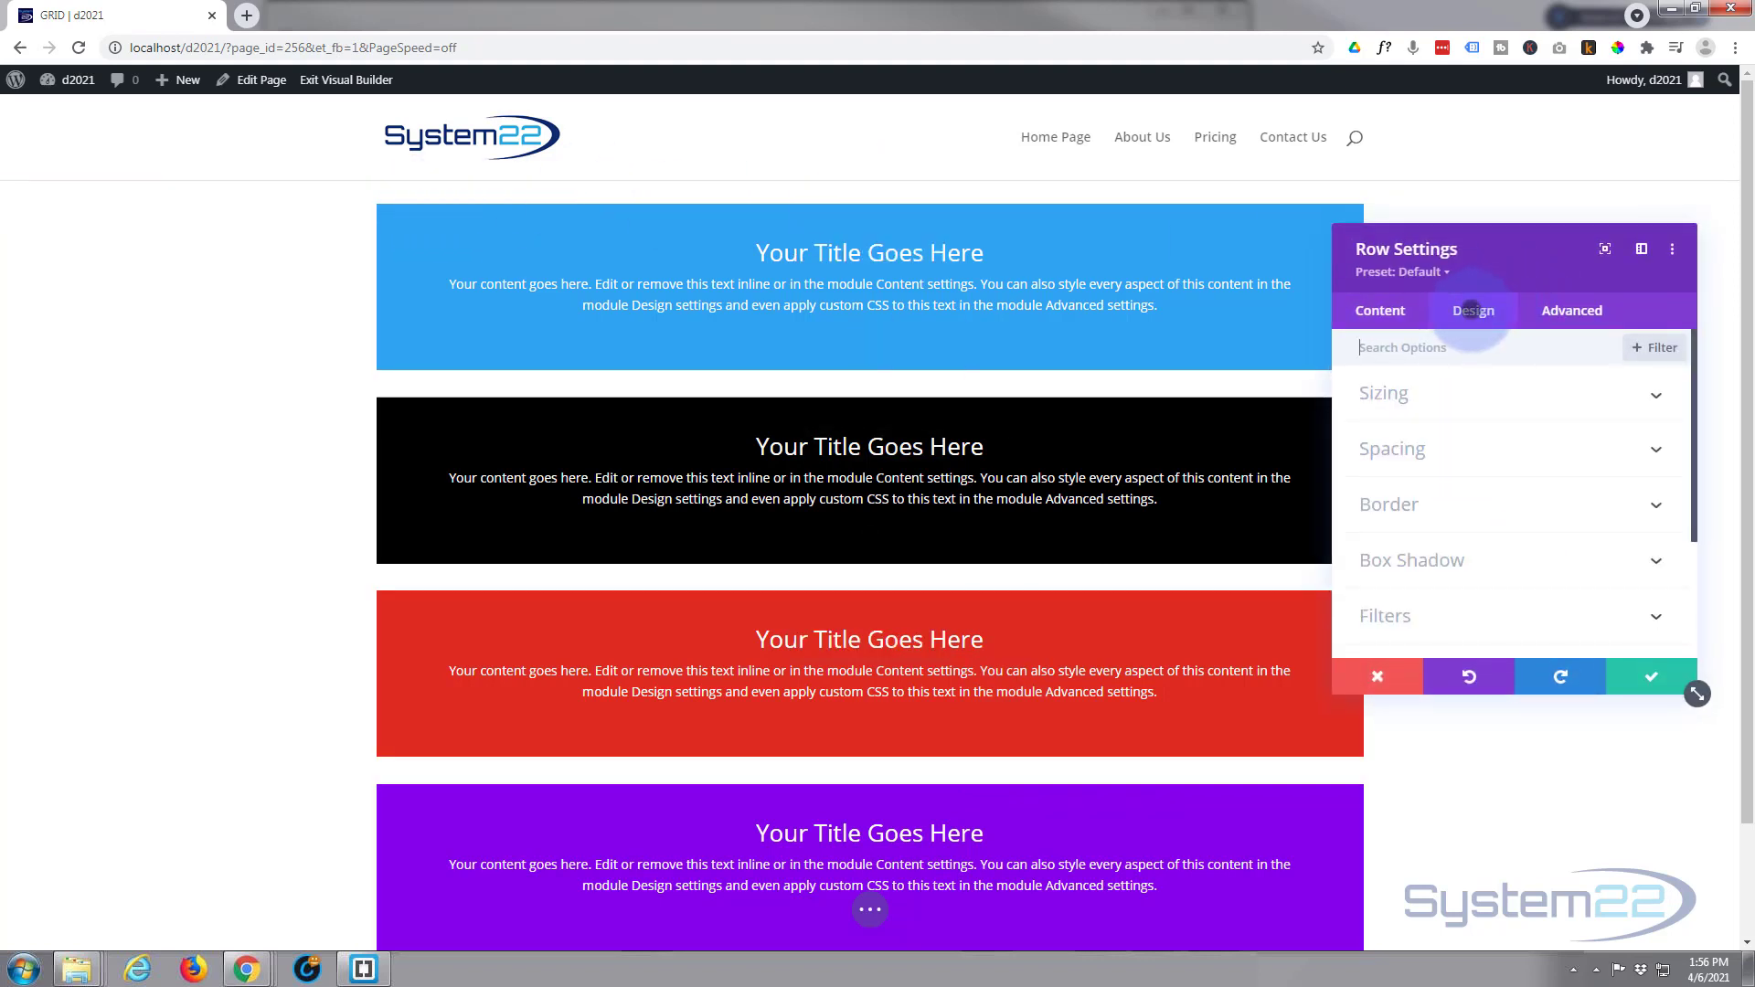
{"action": "left_click", "coordinate": [1462, 385]}
{"action": "left_click", "coordinate": [1407, 459]}
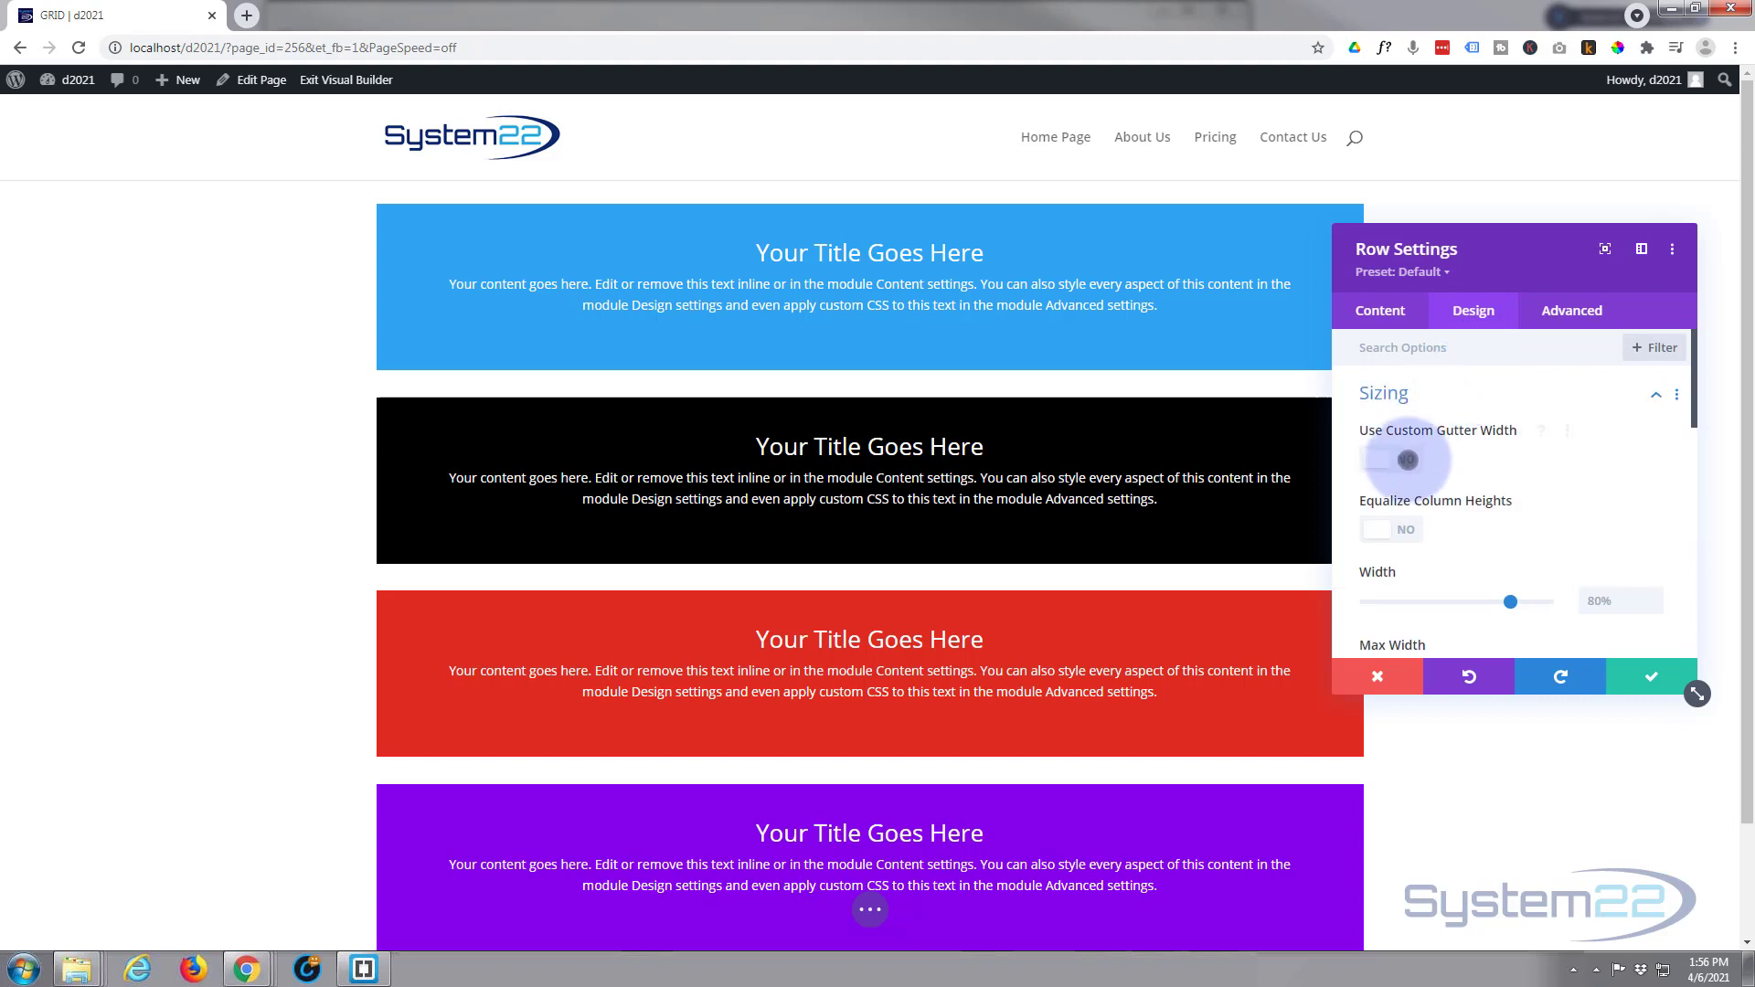
{"action": "left_click", "coordinate": [1476, 528]}
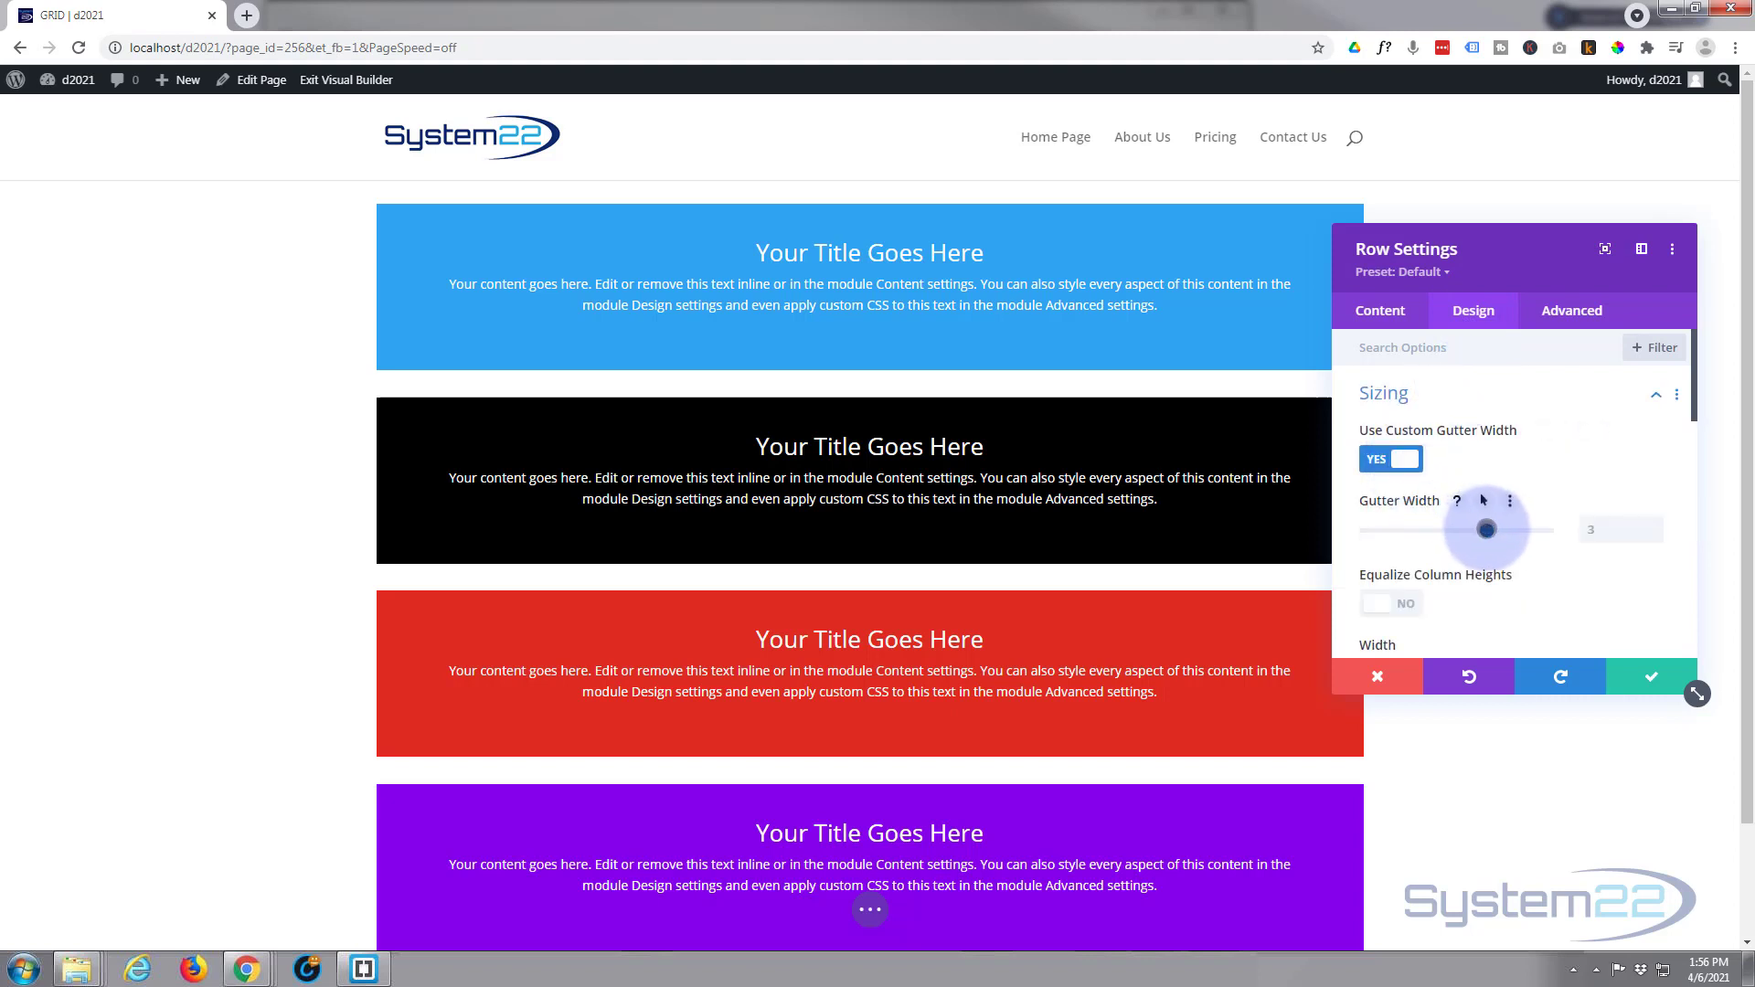
{"action": "left_click_drag", "start_coordinate": [1476, 530], "coordinate": [1352, 530]}
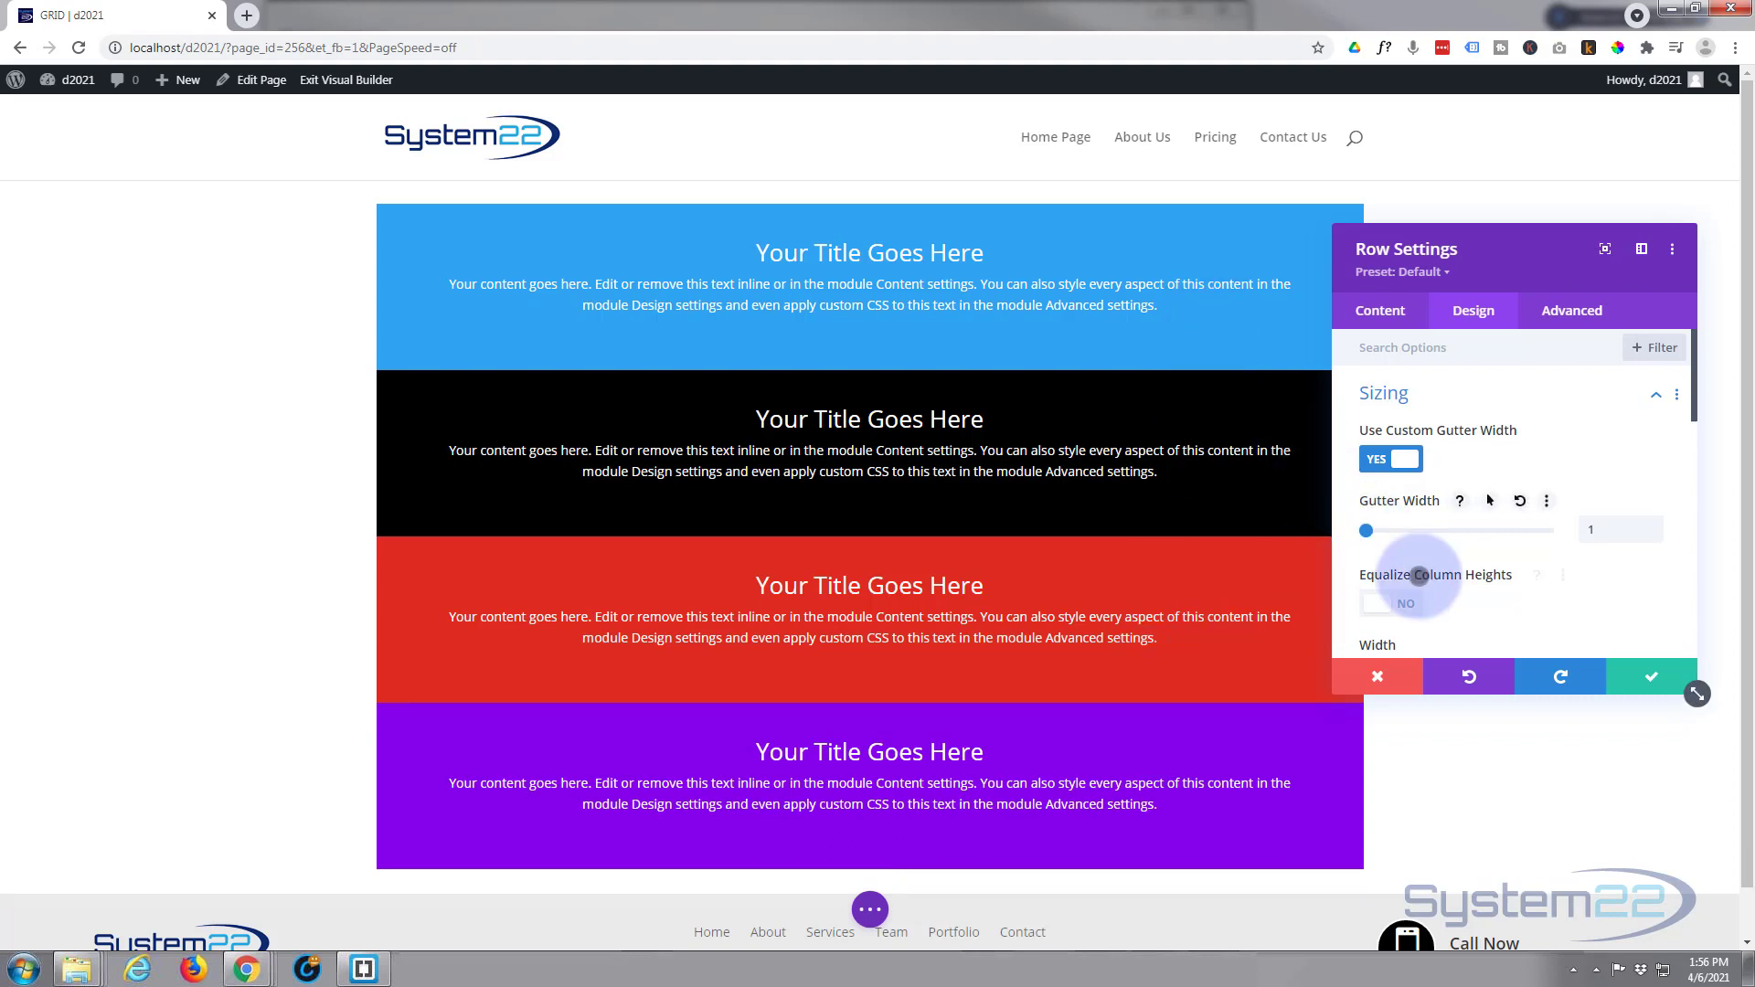
- Set the row's Width to 100% and its Max Width to 100%
{"action": "scroll", "coordinate": [1426, 574], "scroll_direction": "down", "scroll_amount": 3}
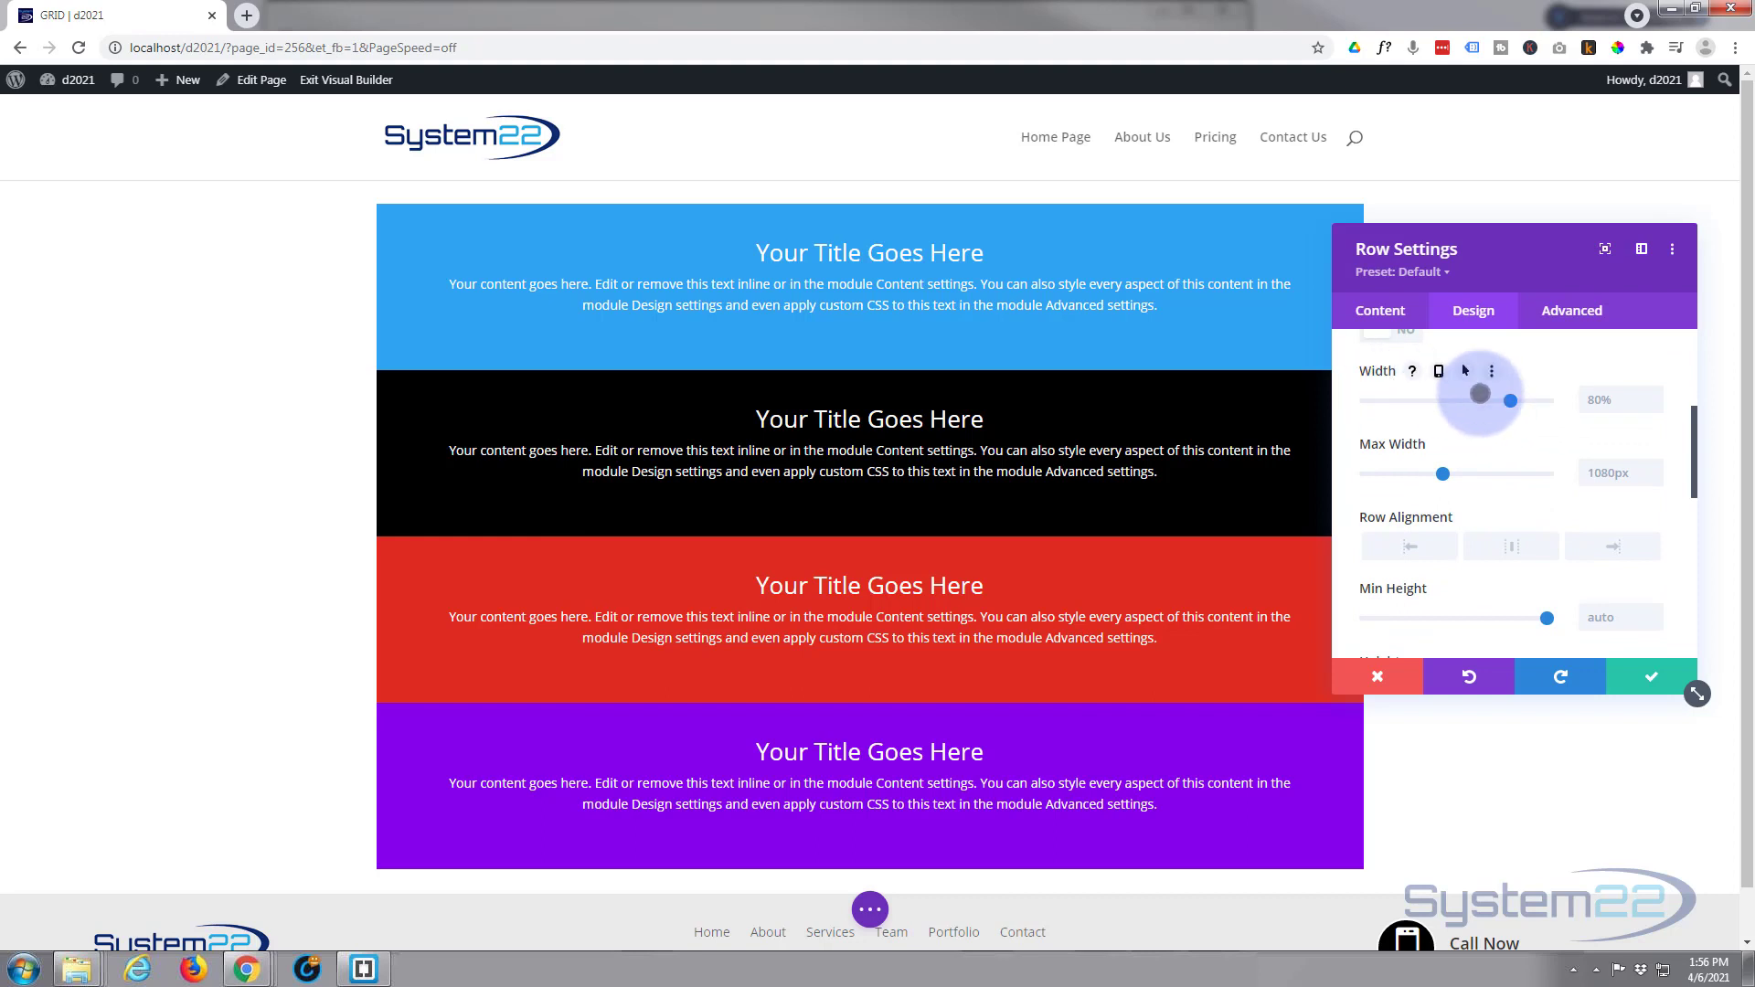
{"action": "left_click_drag", "start_coordinate": [1510, 401], "coordinate": [1572, 402]}
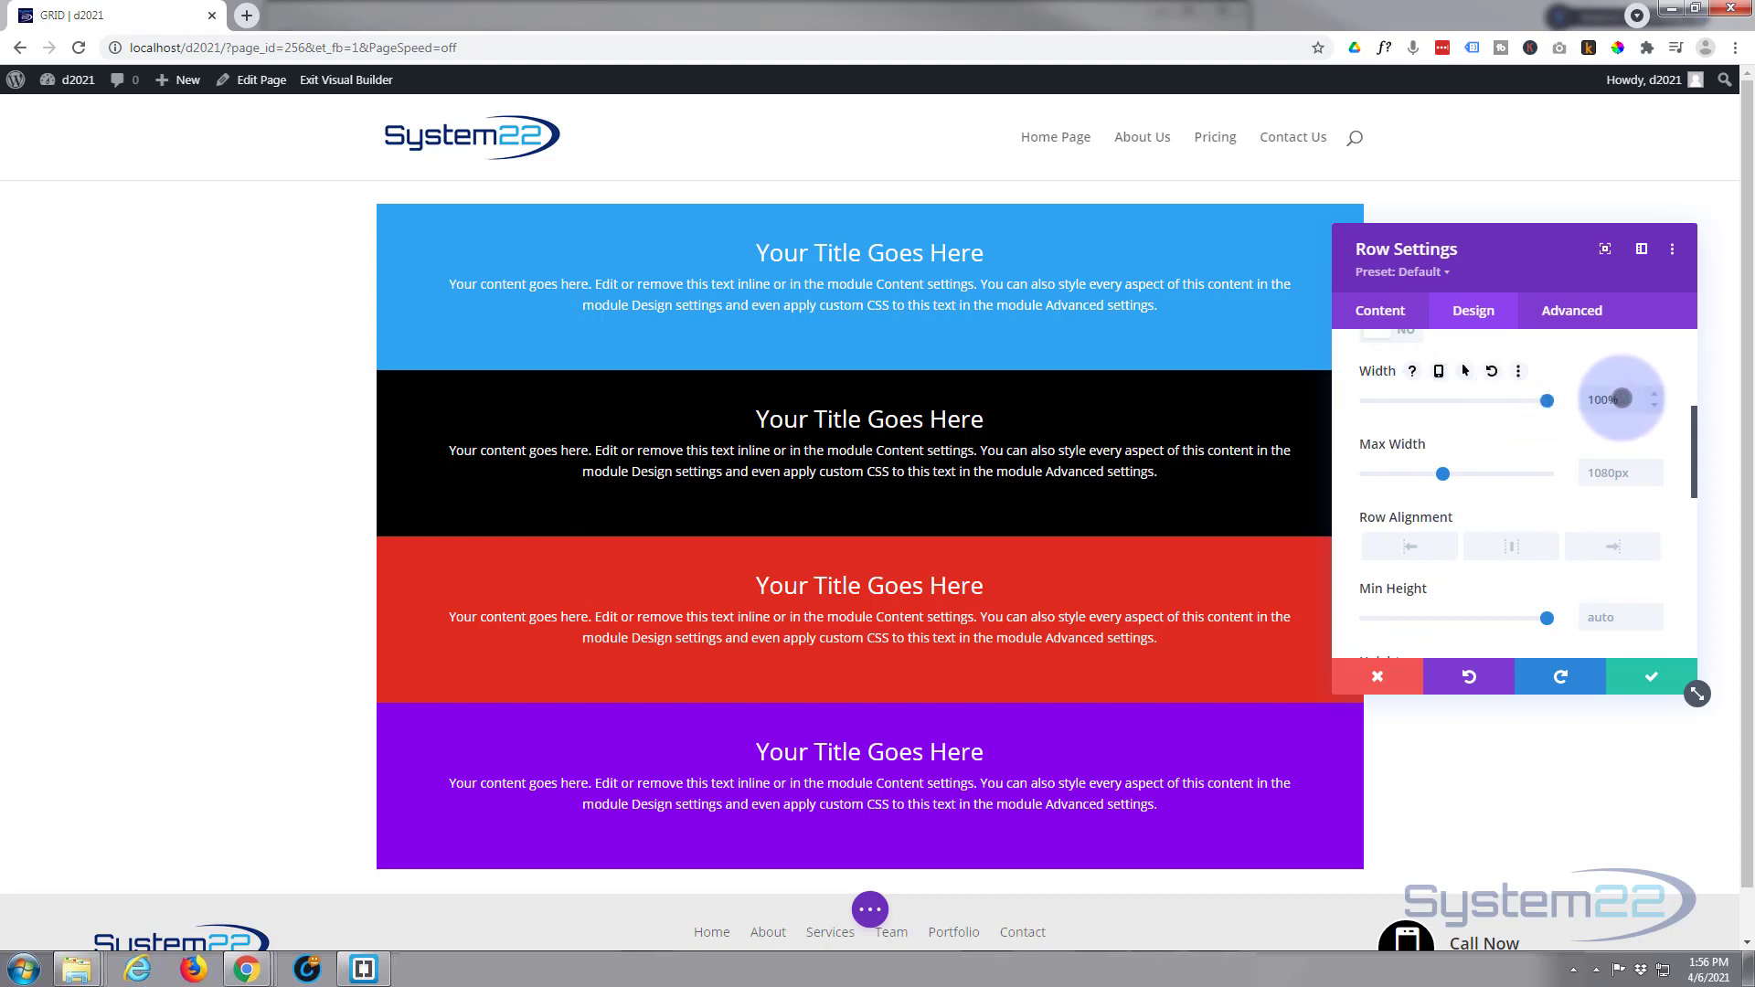
{"action": "left_click", "coordinate": [1582, 398]}
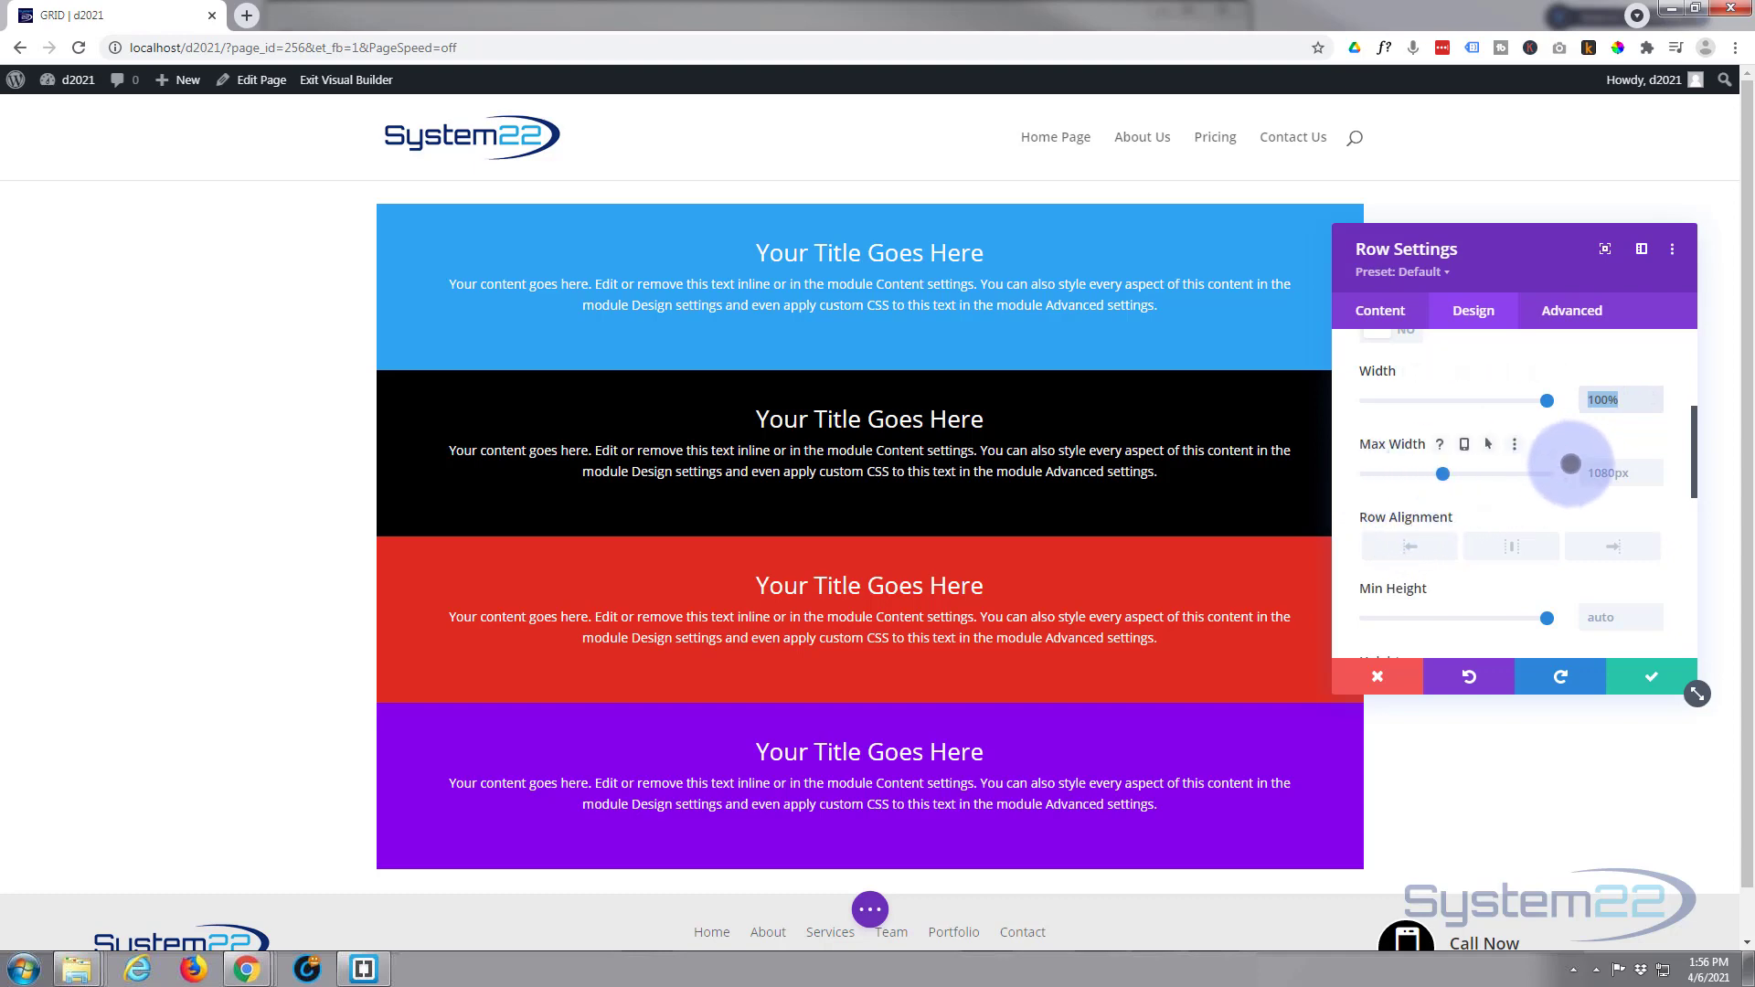
{"action": "left_click", "coordinate": [1587, 474]}
{"action": "type", "text": "100%"}
{"action": "left_click", "coordinate": [1652, 480]}
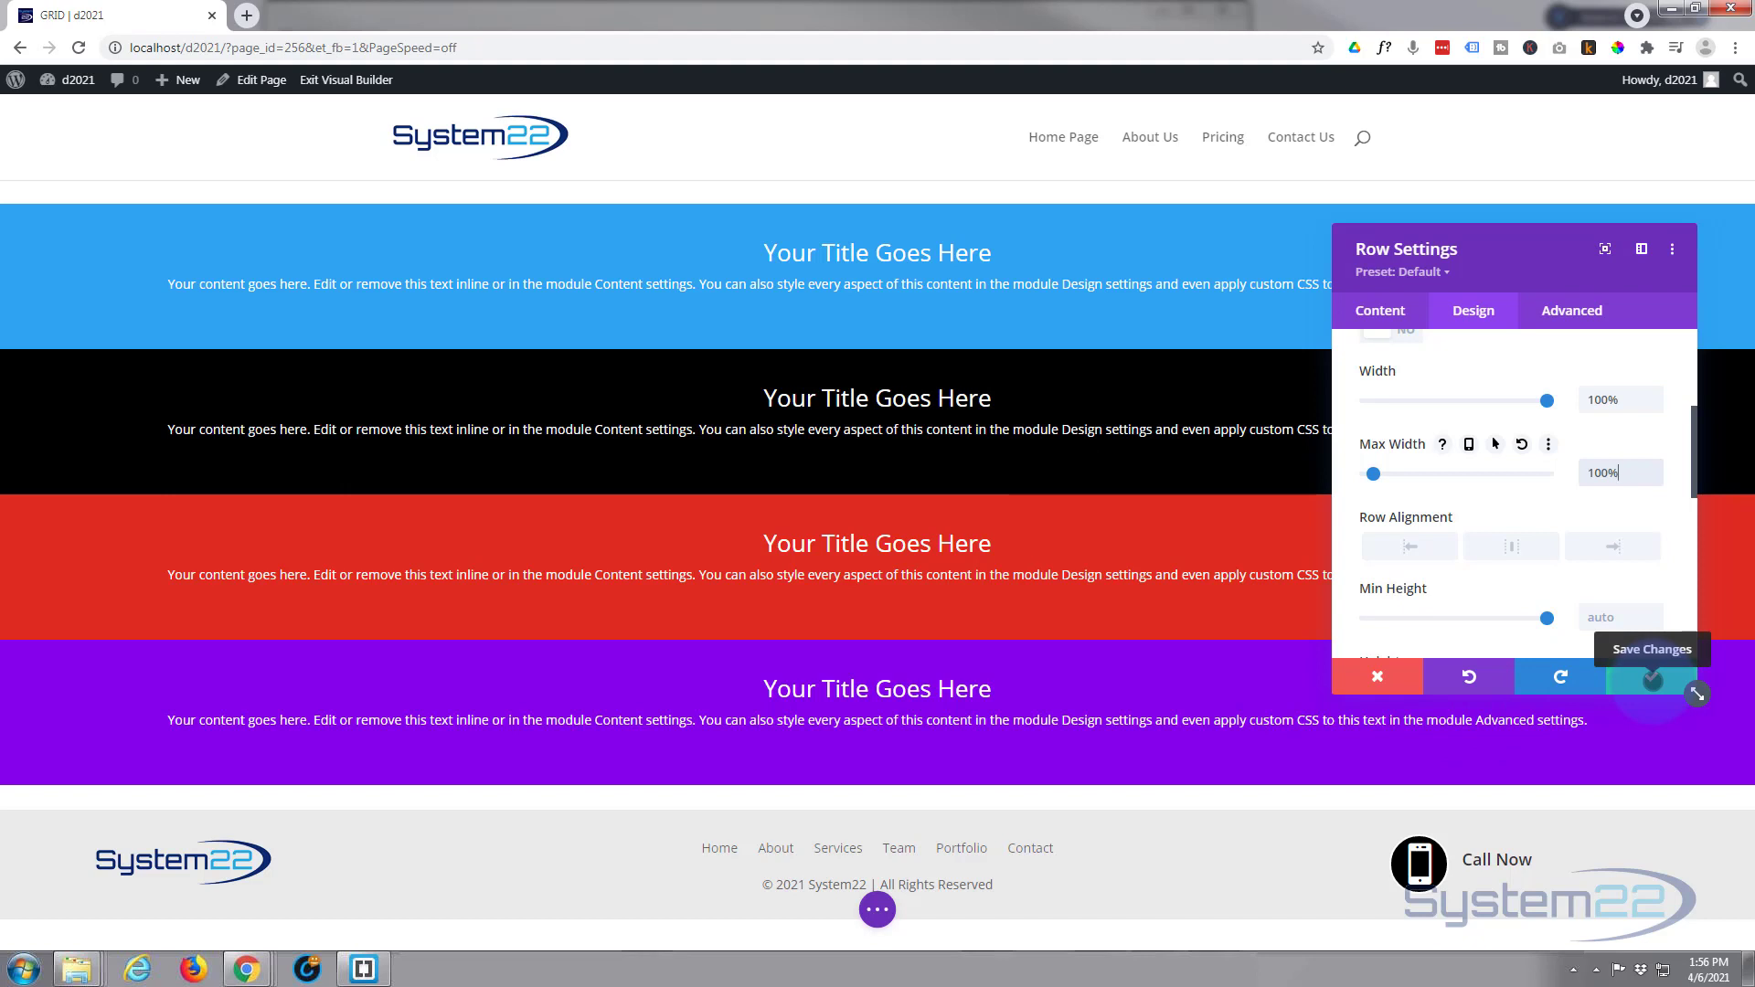
- Save the row settings, then trim part of the blue module's body text and save
{"action": "left_click", "coordinate": [1653, 678]}
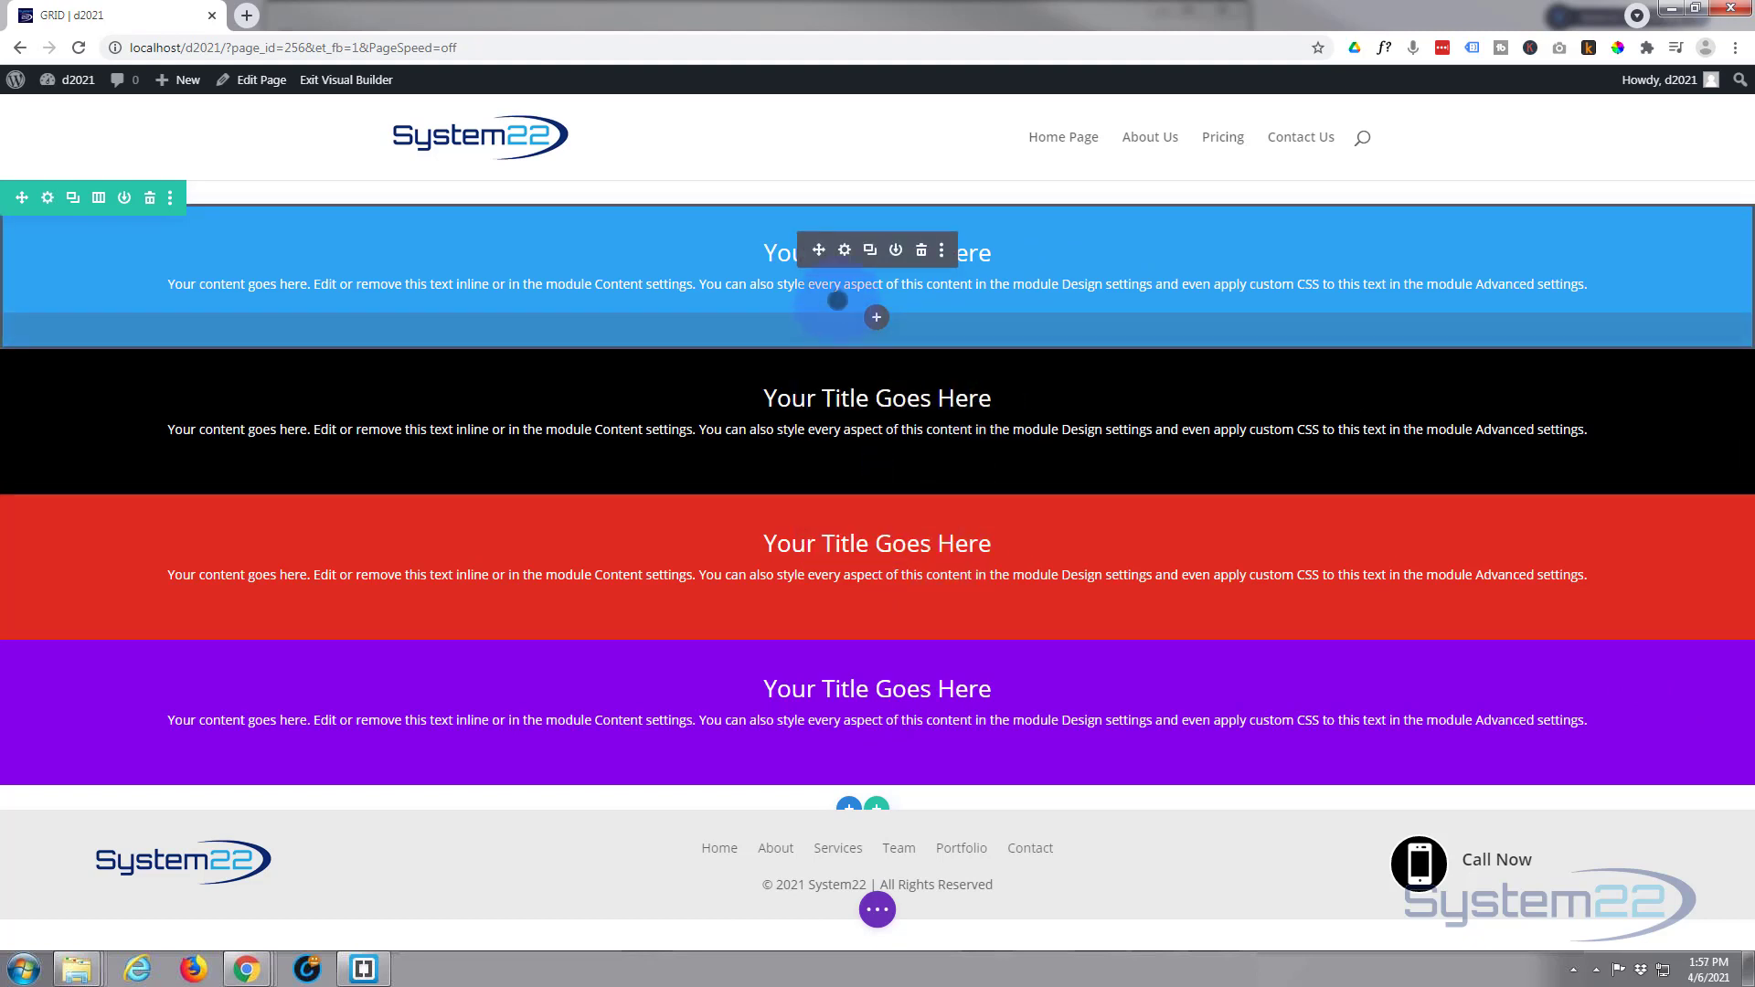
{"action": "left_click", "coordinate": [845, 249]}
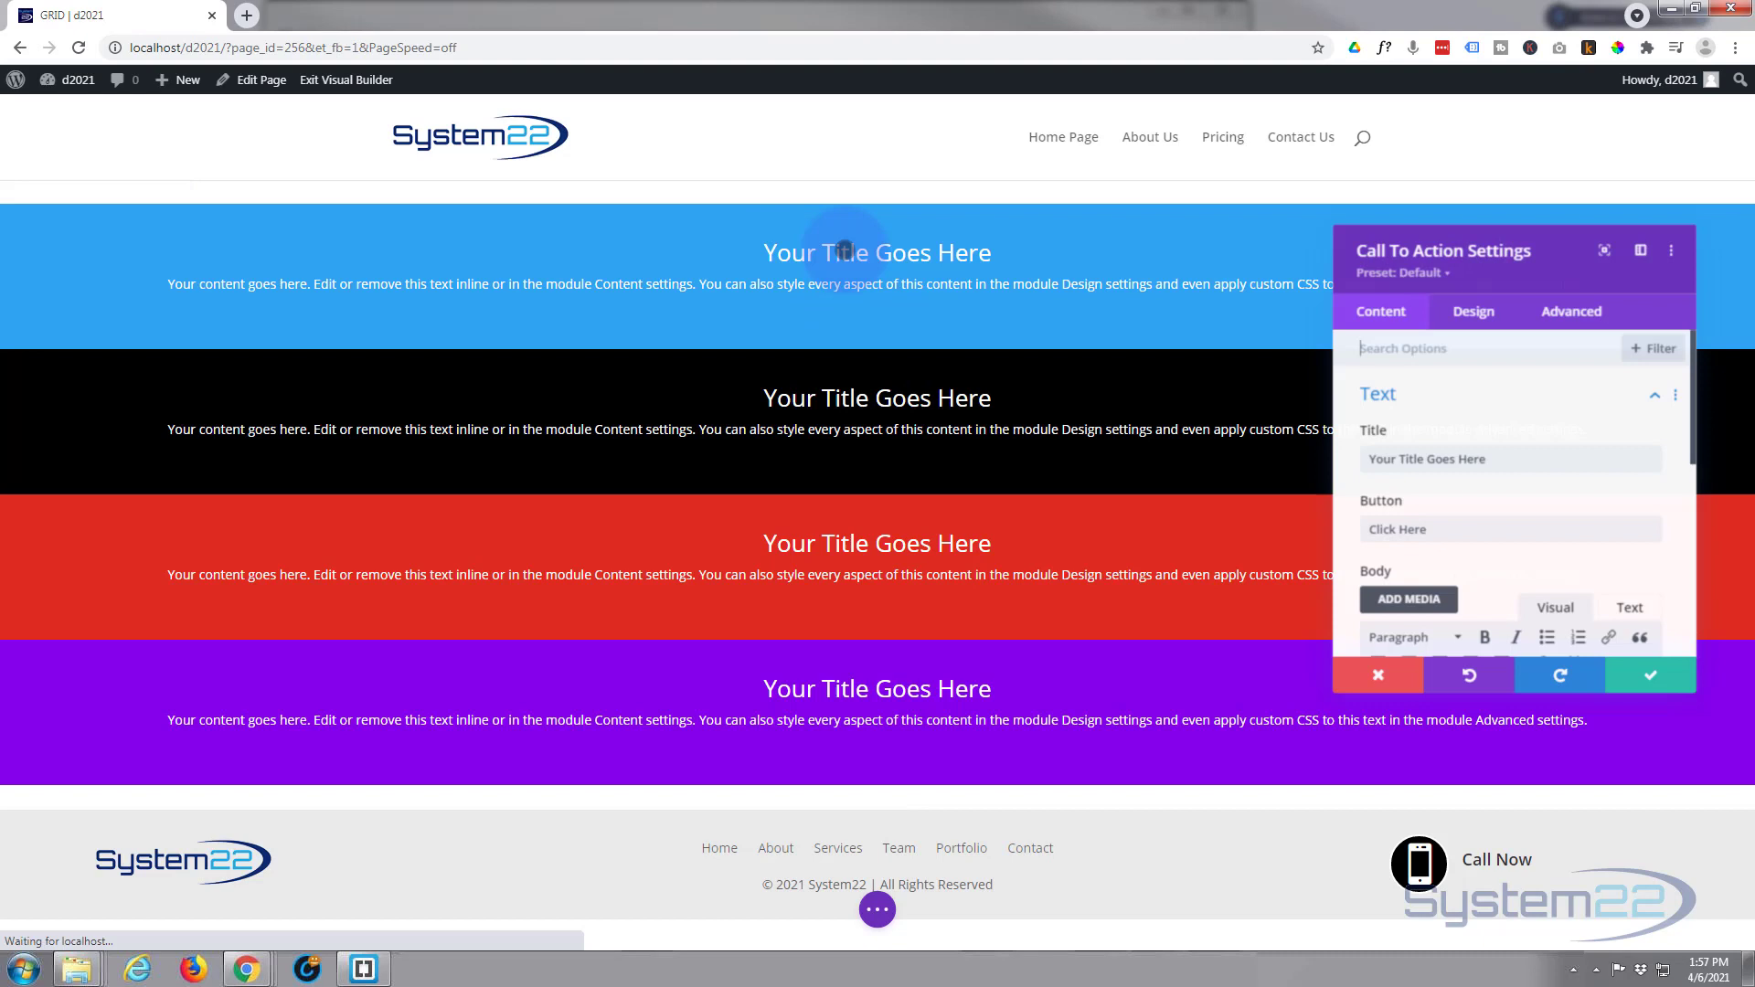
{"action": "scroll", "coordinate": [1412, 491], "scroll_direction": "down", "scroll_amount": 2}
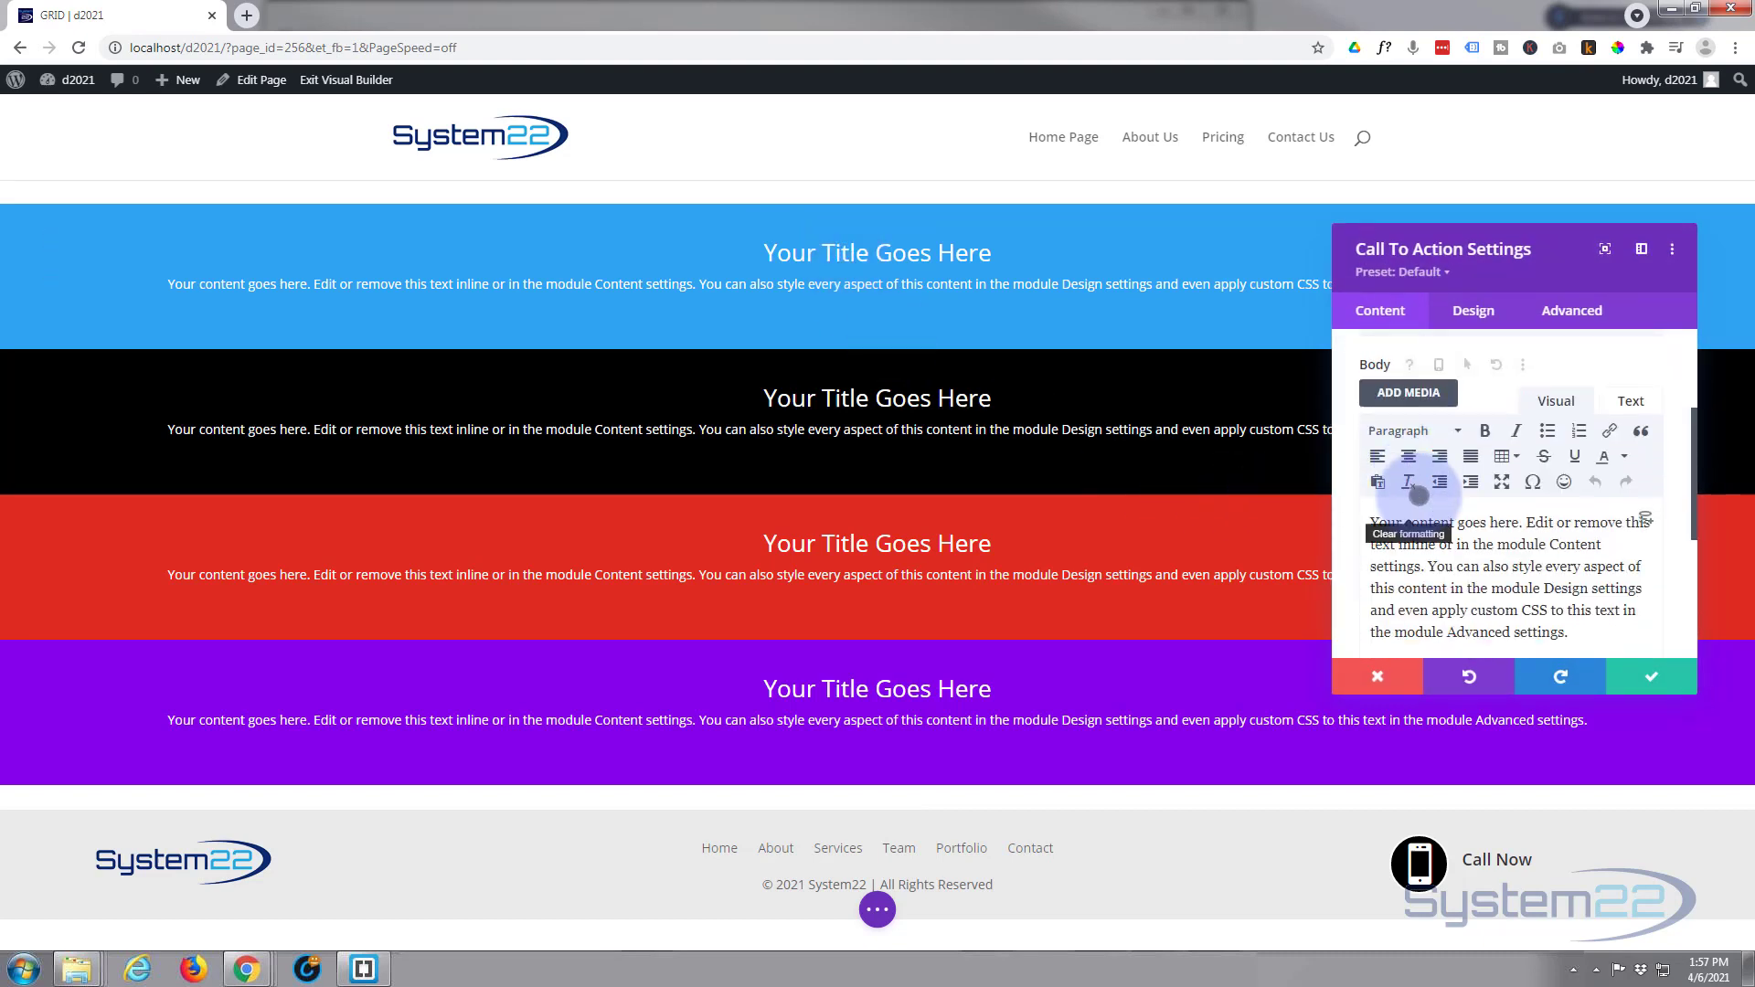
{"action": "scroll", "coordinate": [1413, 491], "scroll_direction": "down", "scroll_amount": 1}
{"action": "left_click_drag", "start_coordinate": [1428, 499], "coordinate": [1598, 567]}
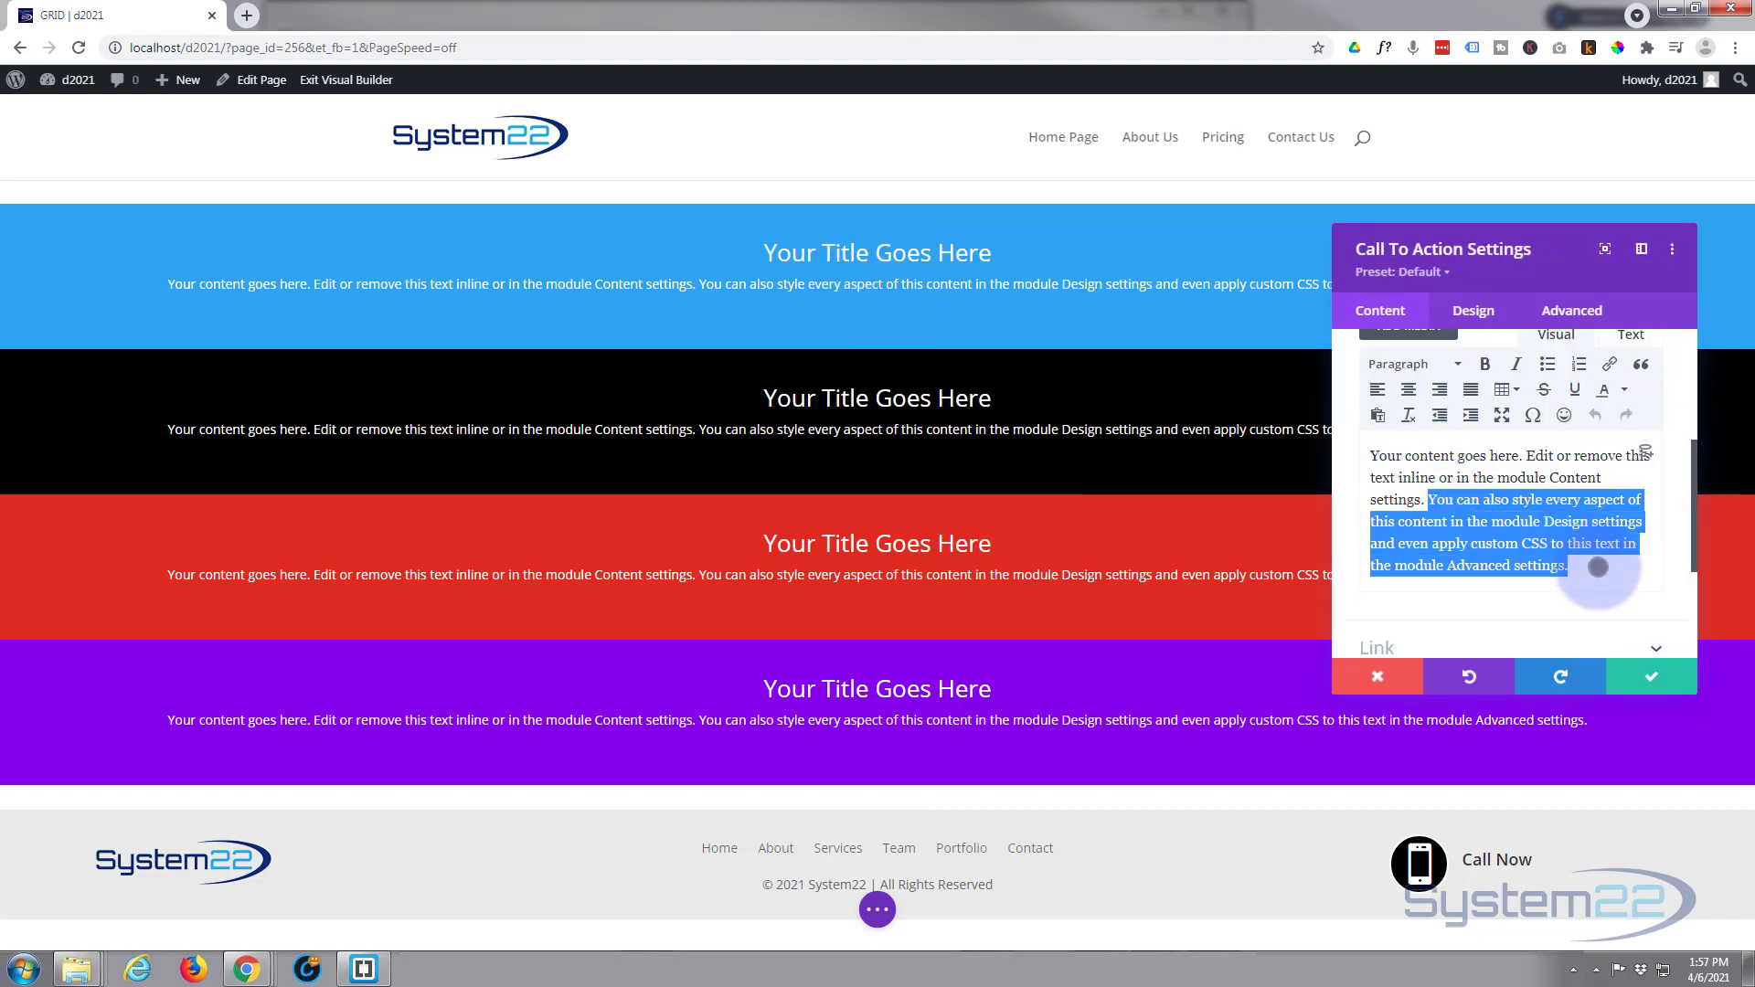
{"action": "key", "text": "BackSpace"}
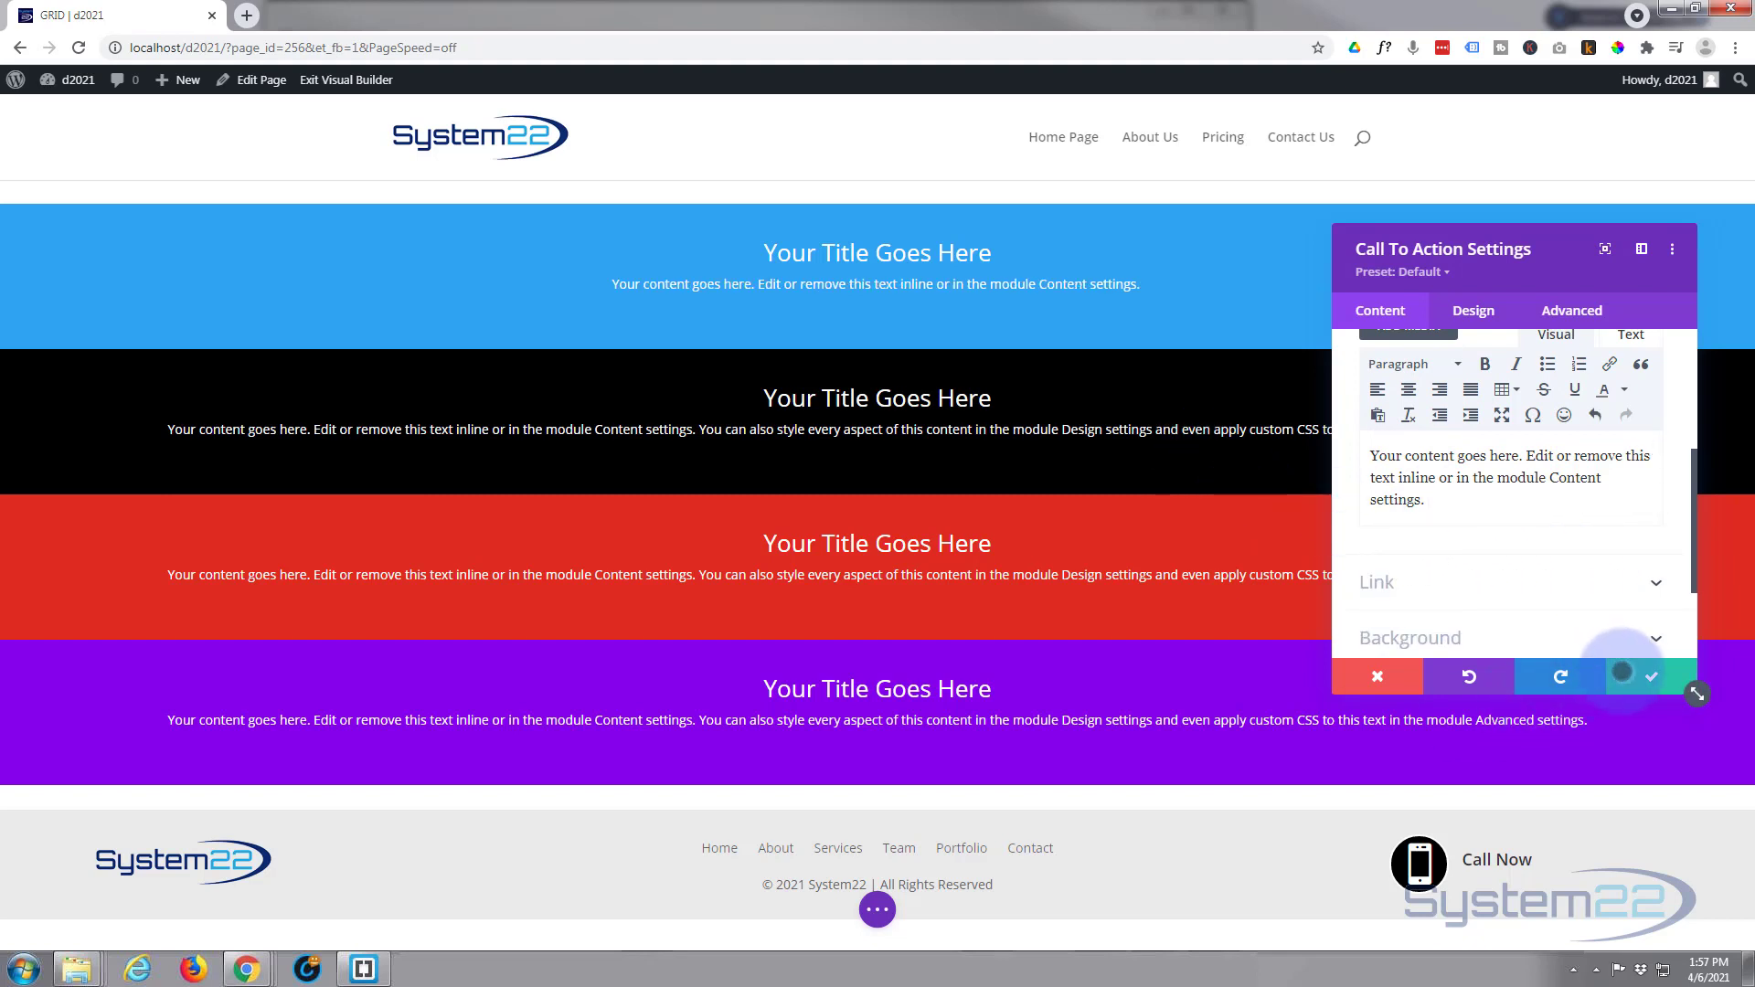
{"action": "left_click", "coordinate": [1631, 676]}
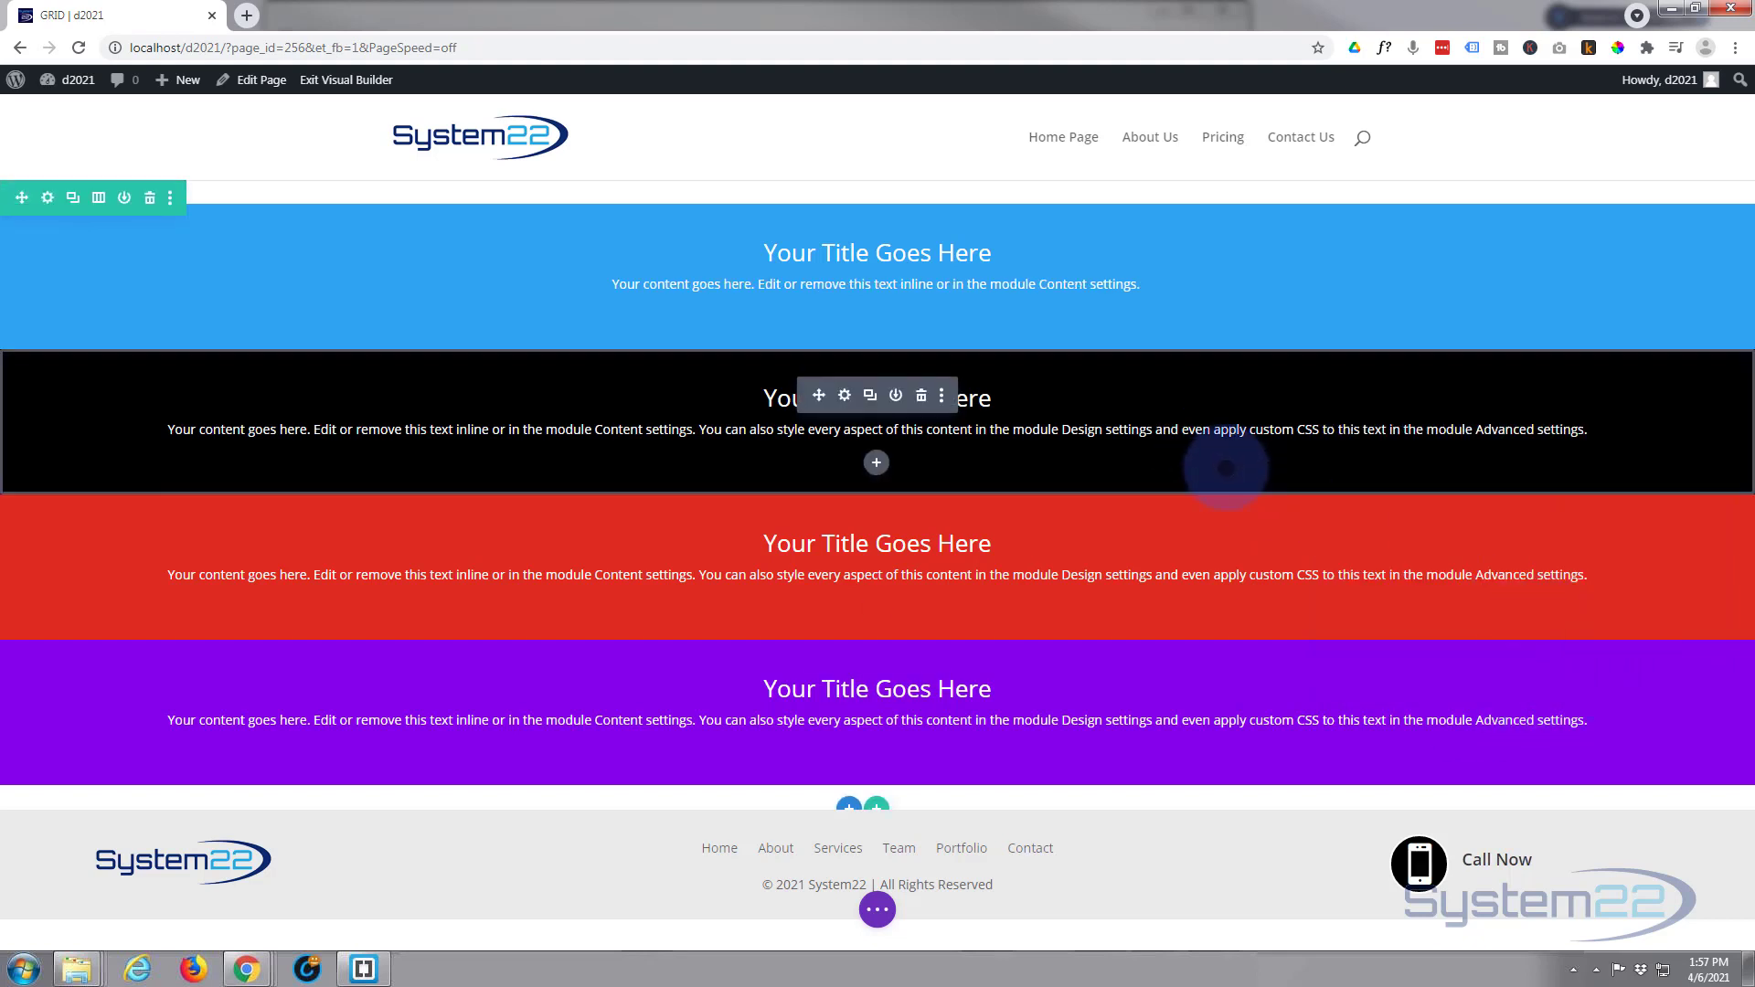
- Delete the end of the black module's body text and save
{"action": "left_click", "coordinate": [844, 395]}
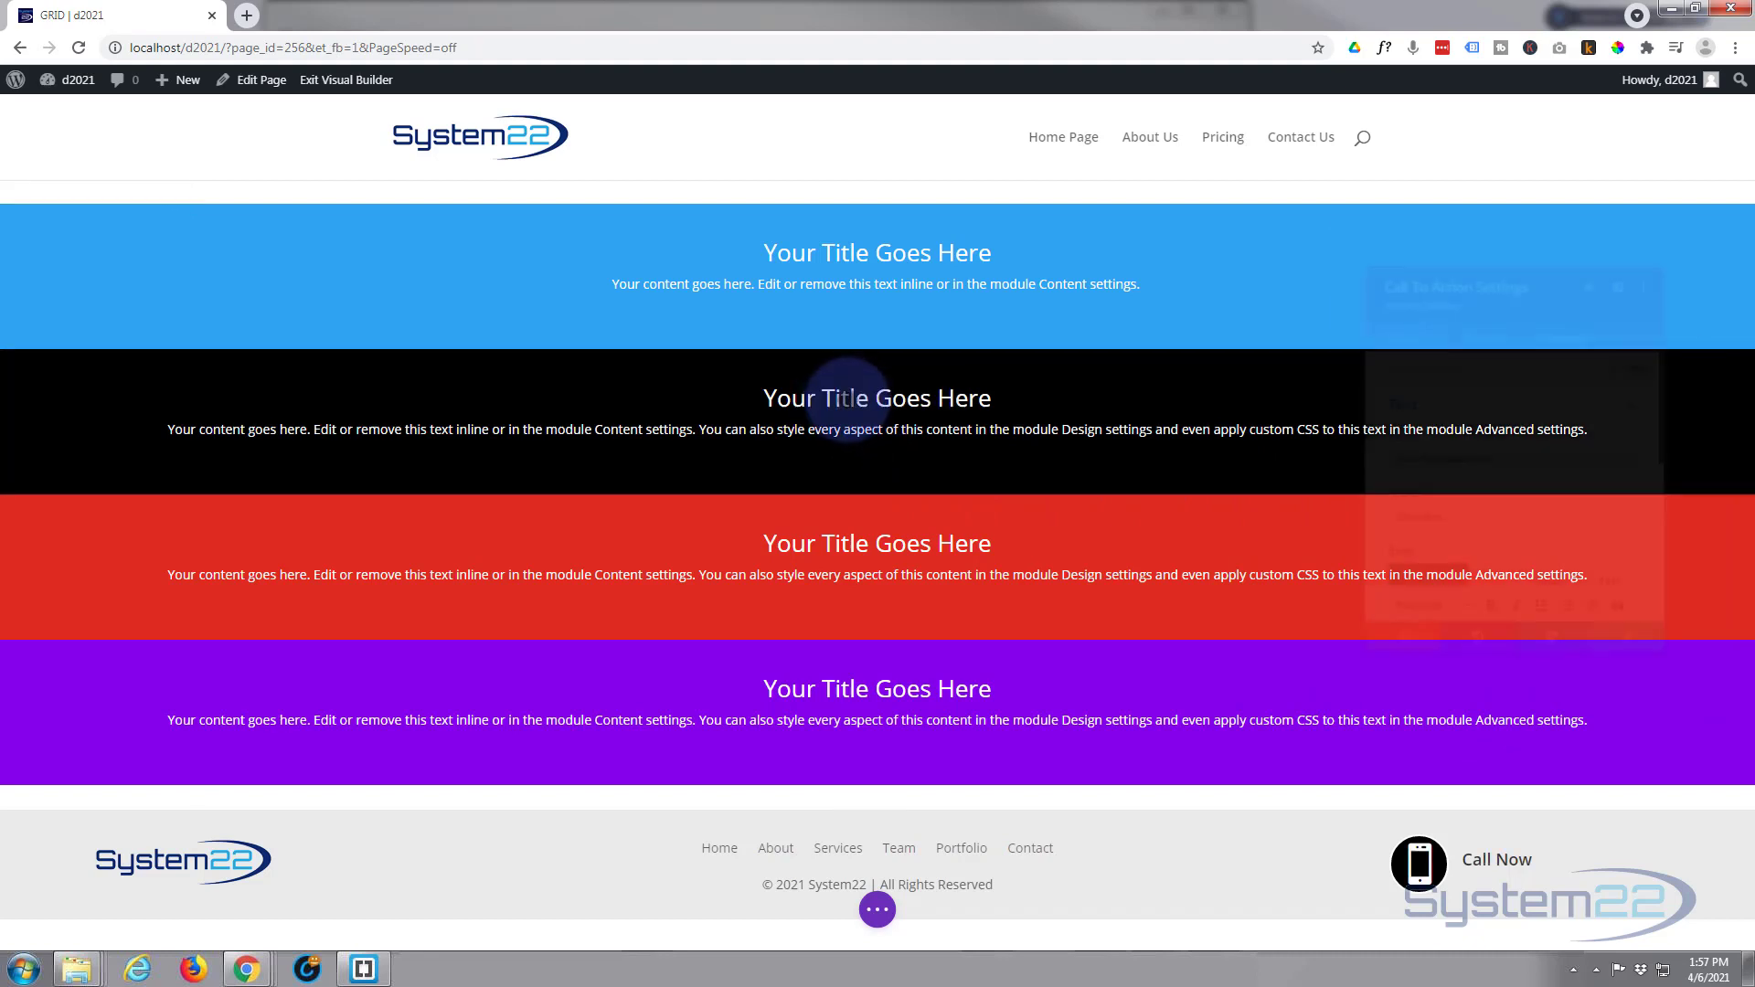
{"action": "scroll", "coordinate": [1438, 576], "scroll_direction": "down", "scroll_amount": 3}
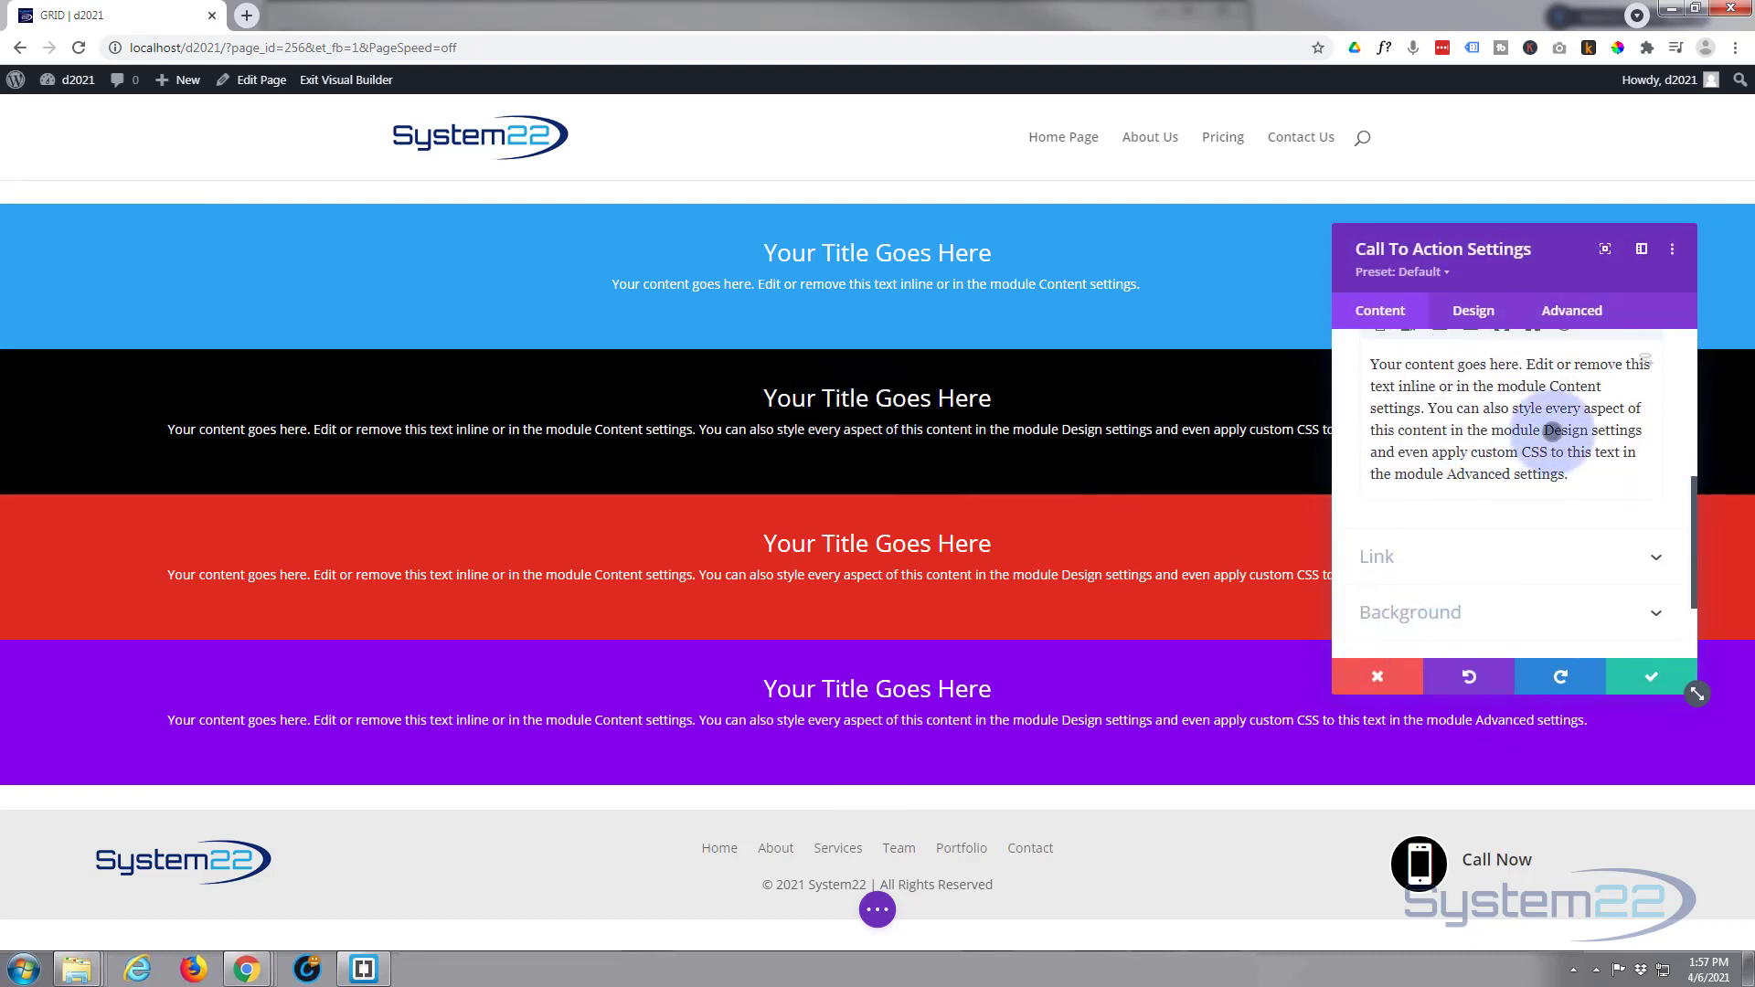
{"action": "left_click_drag", "start_coordinate": [1521, 452], "coordinate": [1593, 512]}
{"action": "key", "text": "BackSpace"}
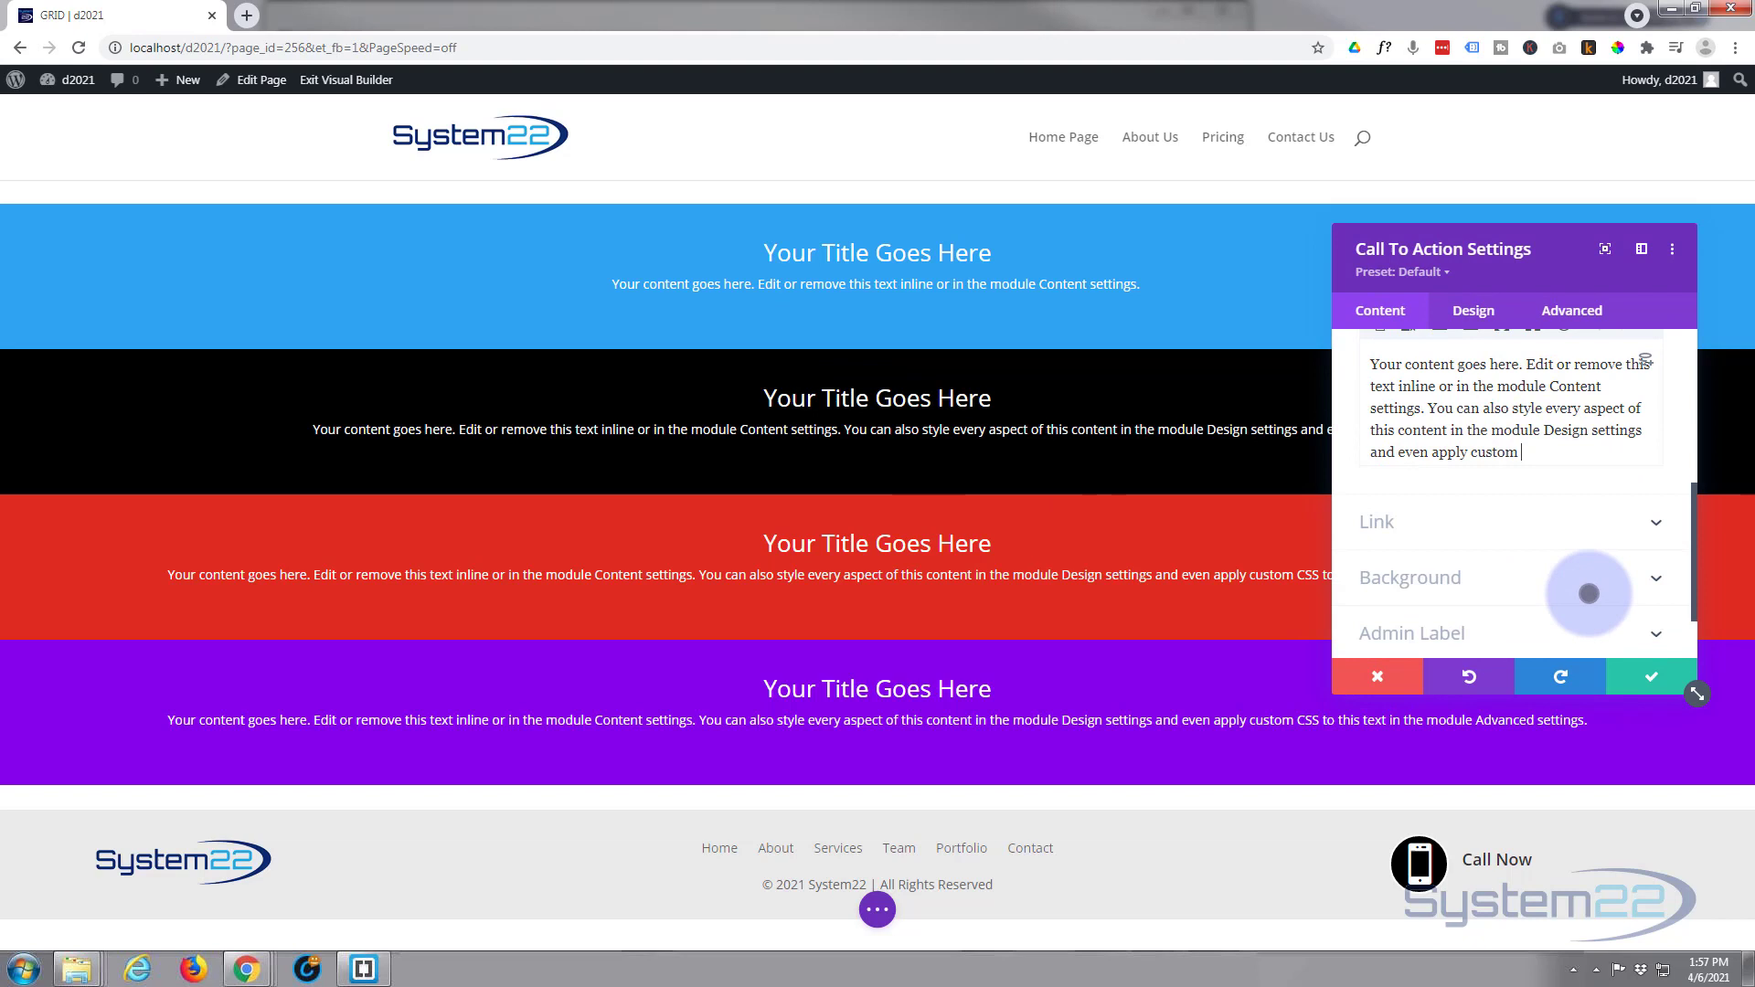
{"action": "left_click", "coordinate": [1651, 676]}
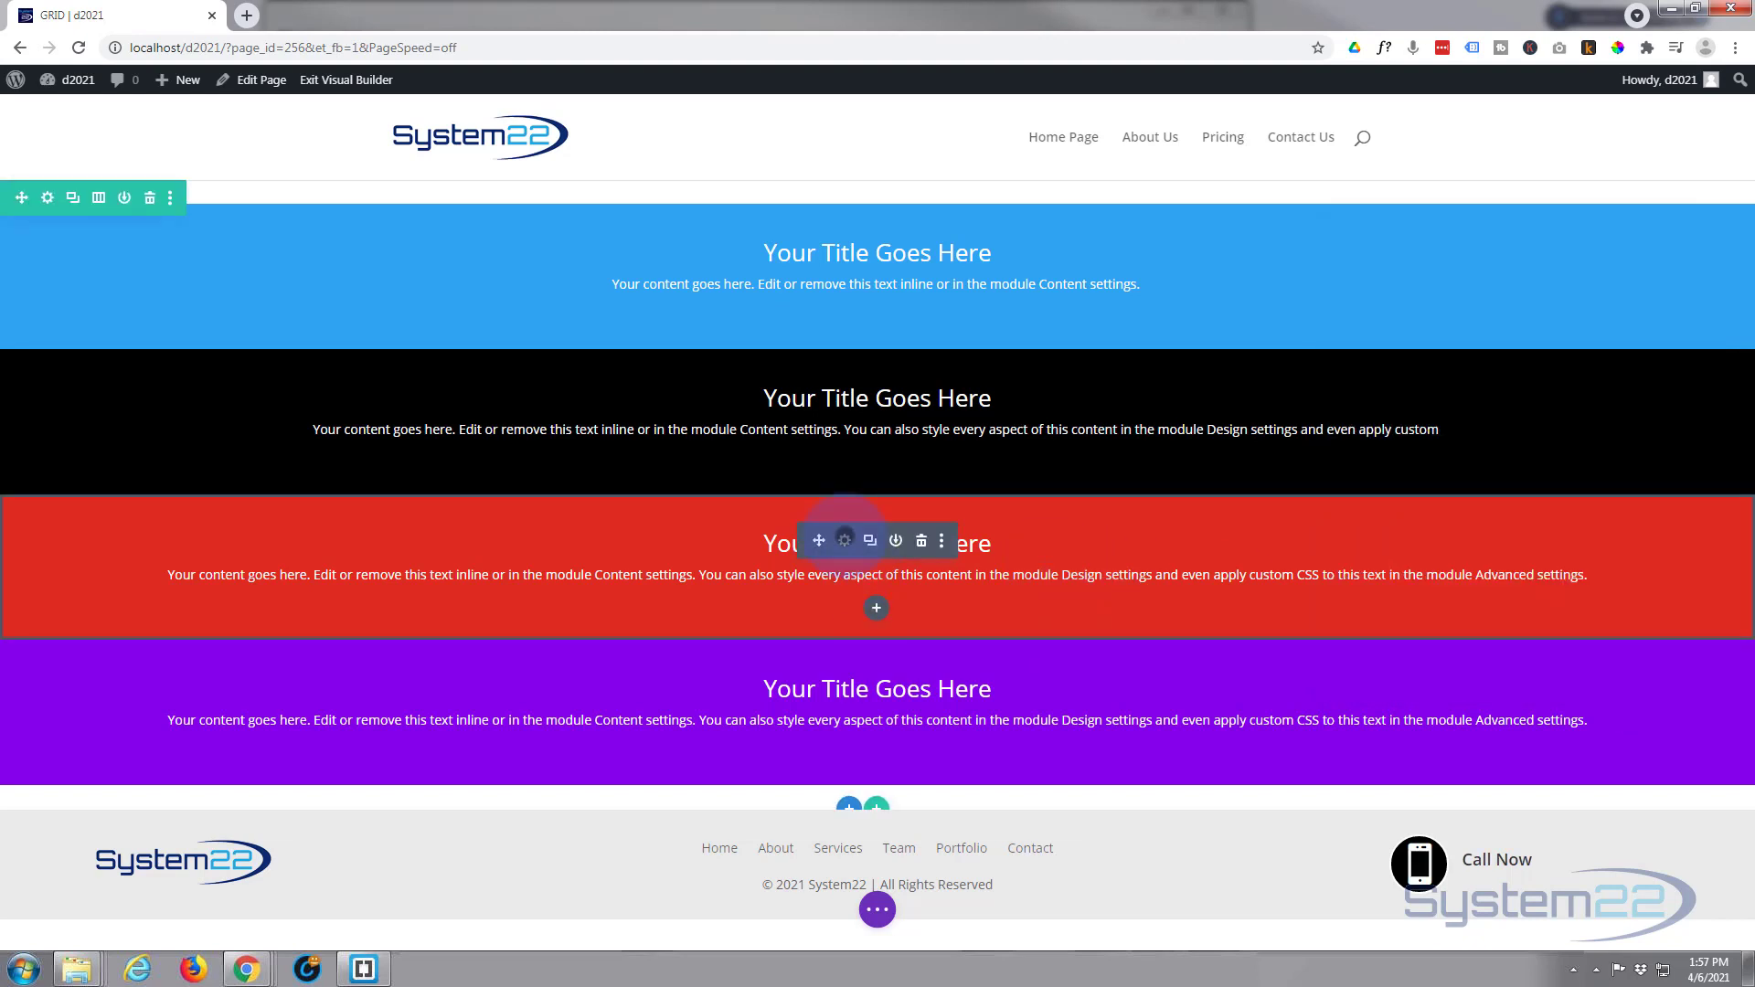
- Shorten the red module's body text, leaving the purple module's text unchanged
{"action": "left_click", "coordinate": [843, 541]}
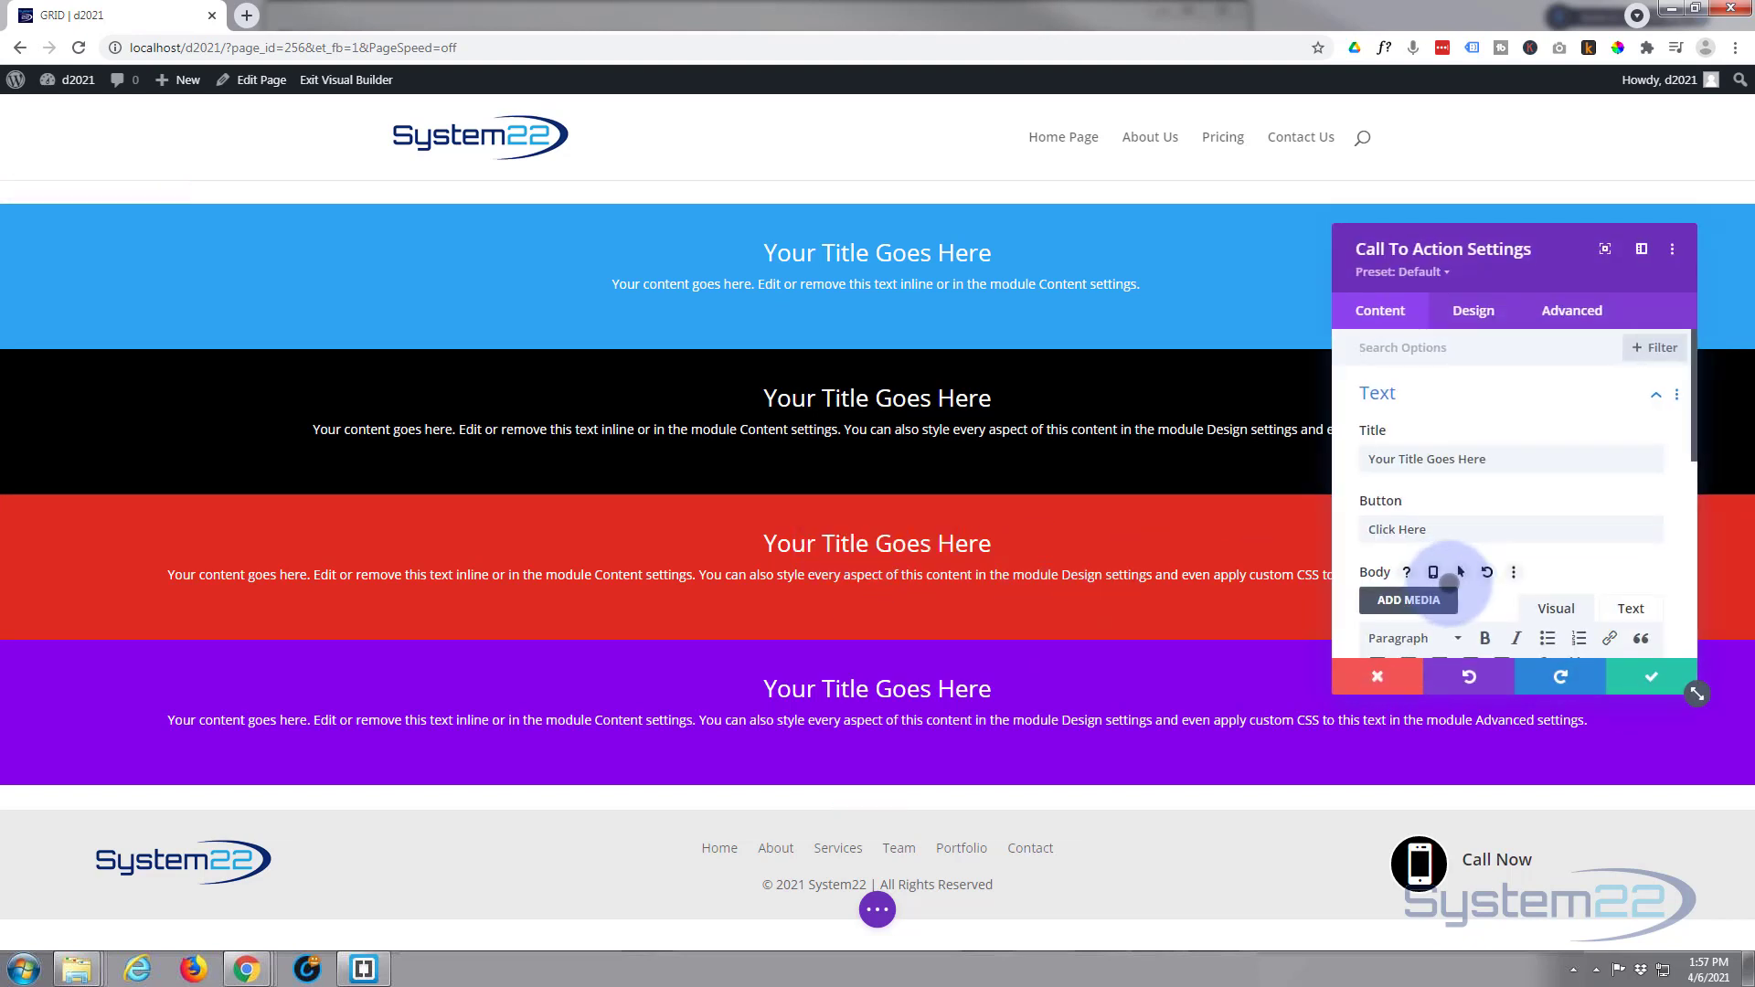
{"action": "scroll", "coordinate": [1428, 521], "scroll_direction": "down", "scroll_amount": 3}
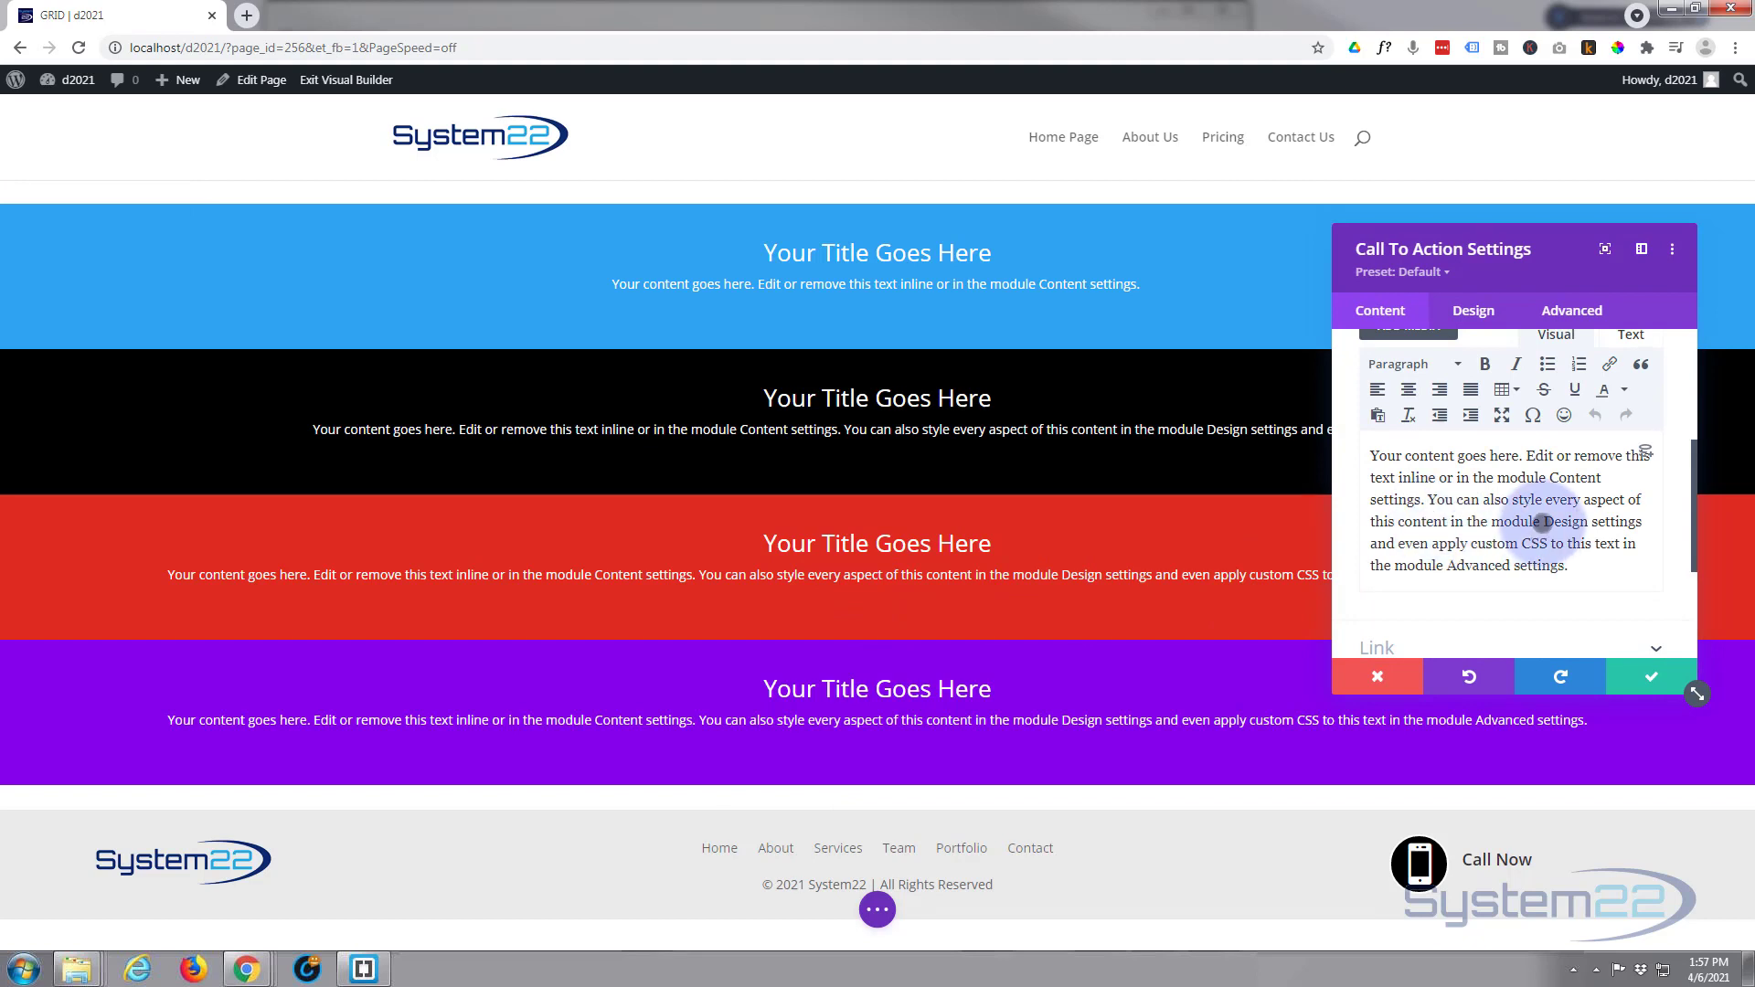
{"action": "left_click_drag", "start_coordinate": [1548, 521], "coordinate": [1627, 579]}
{"action": "key", "text": "BackSpace"}
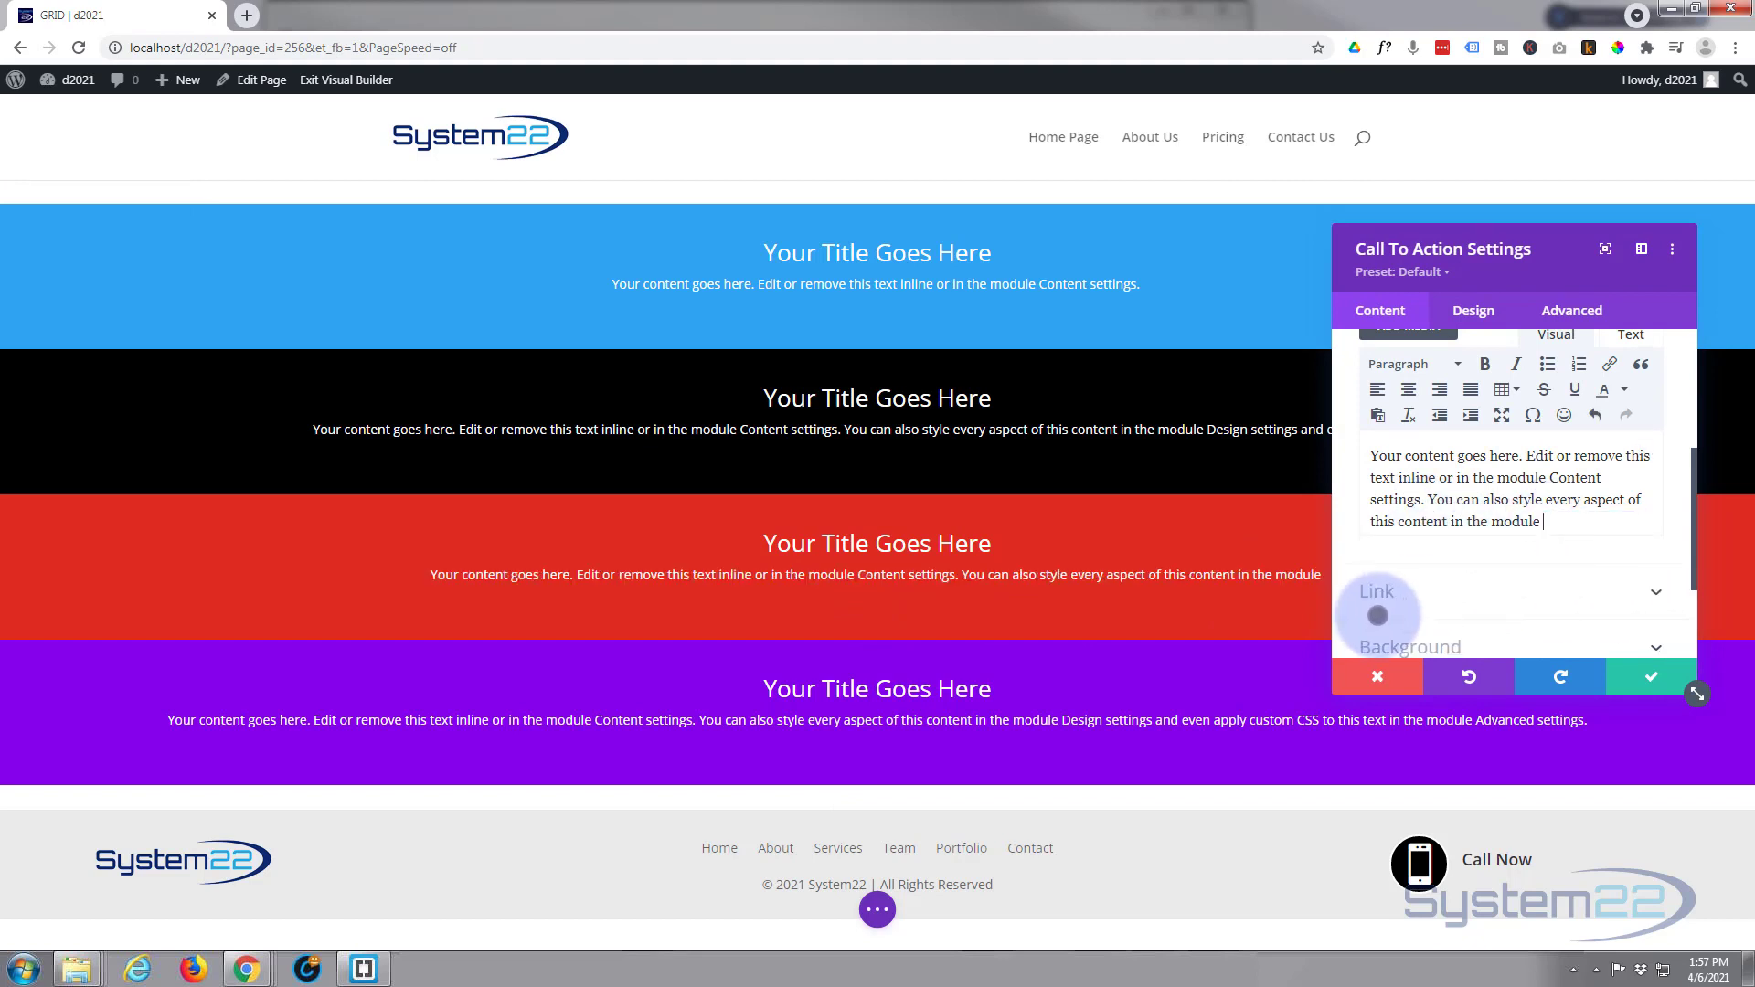
{"action": "left_click", "coordinate": [1655, 674]}
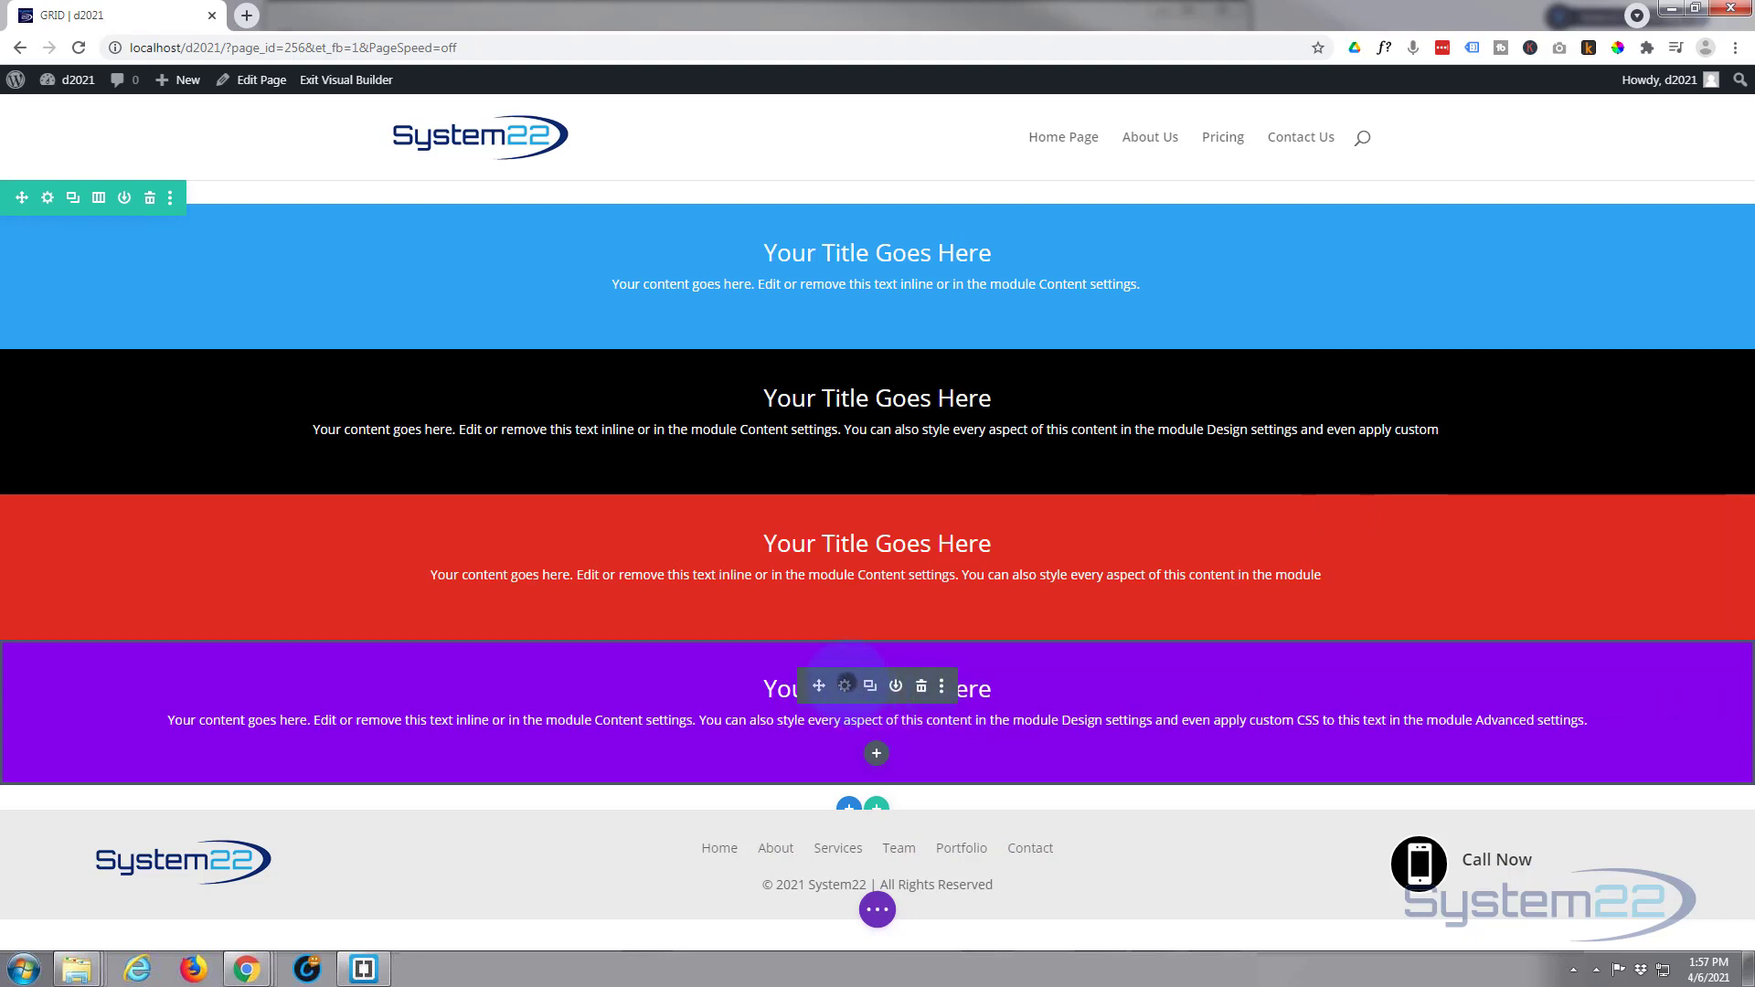
{"action": "left_click", "coordinate": [845, 684]}
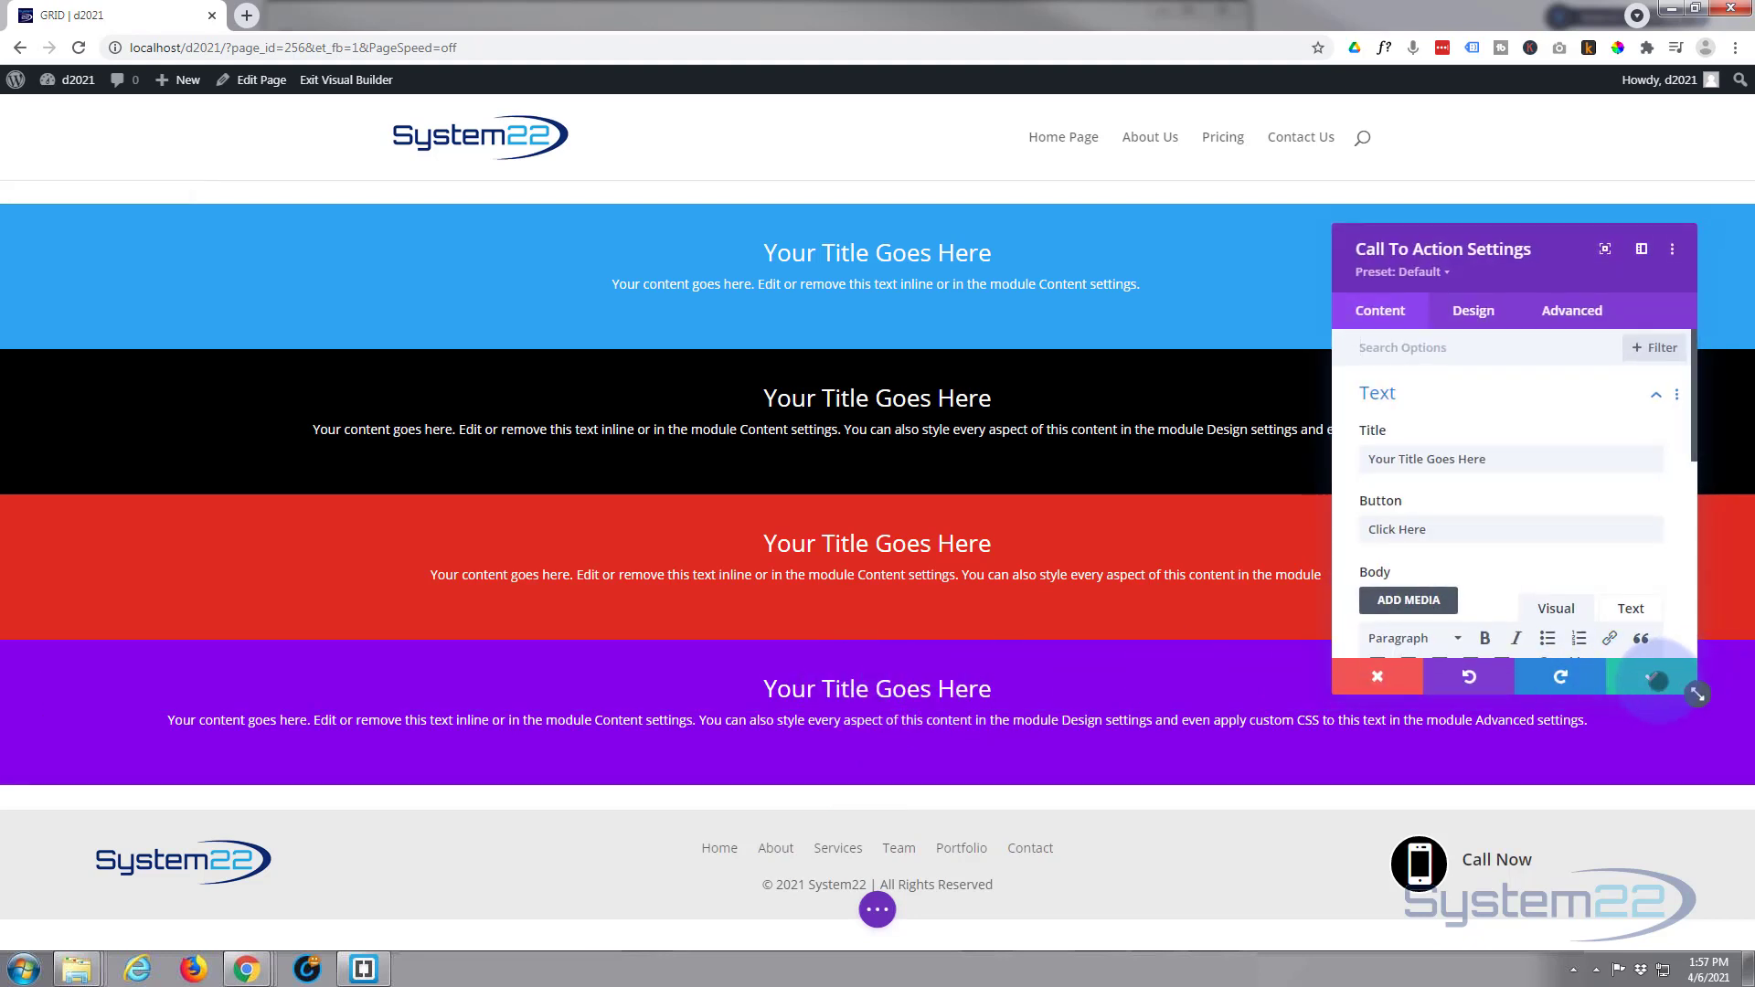
{"action": "left_click", "coordinate": [1656, 681]}
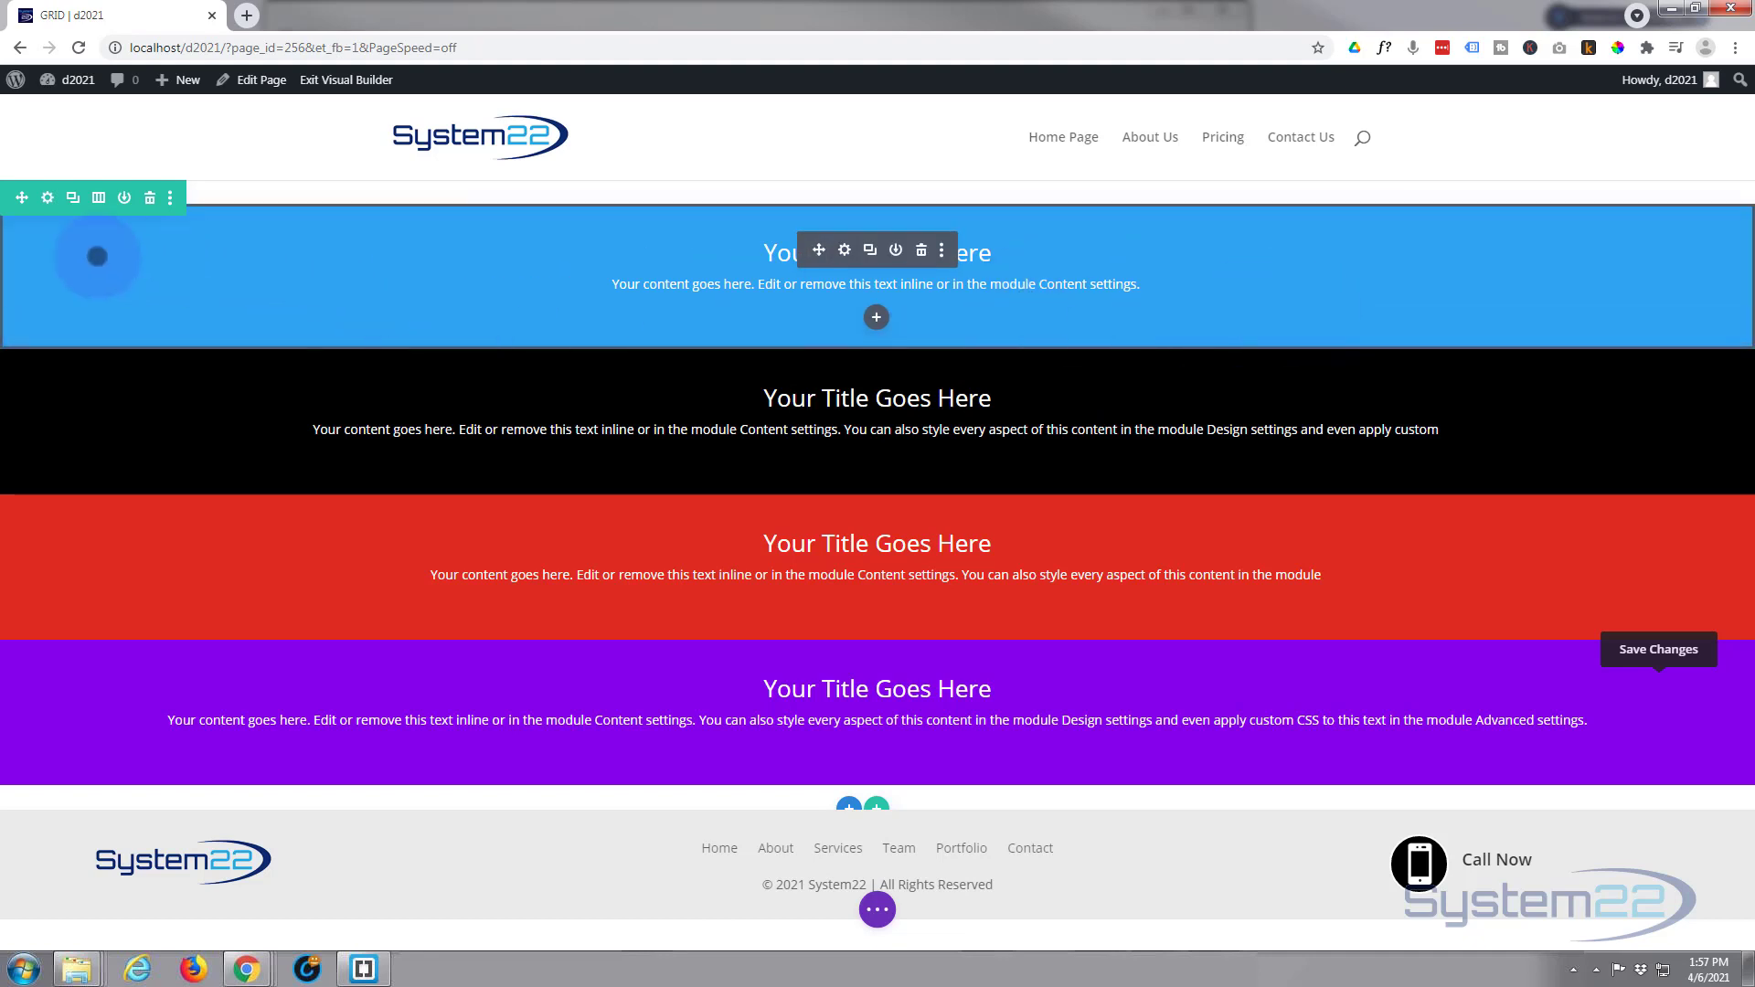
- Enter display:grid; and grid-template-columns:25% in the column's Main Element custom CSS
{"action": "left_click", "coordinate": [43, 198]}
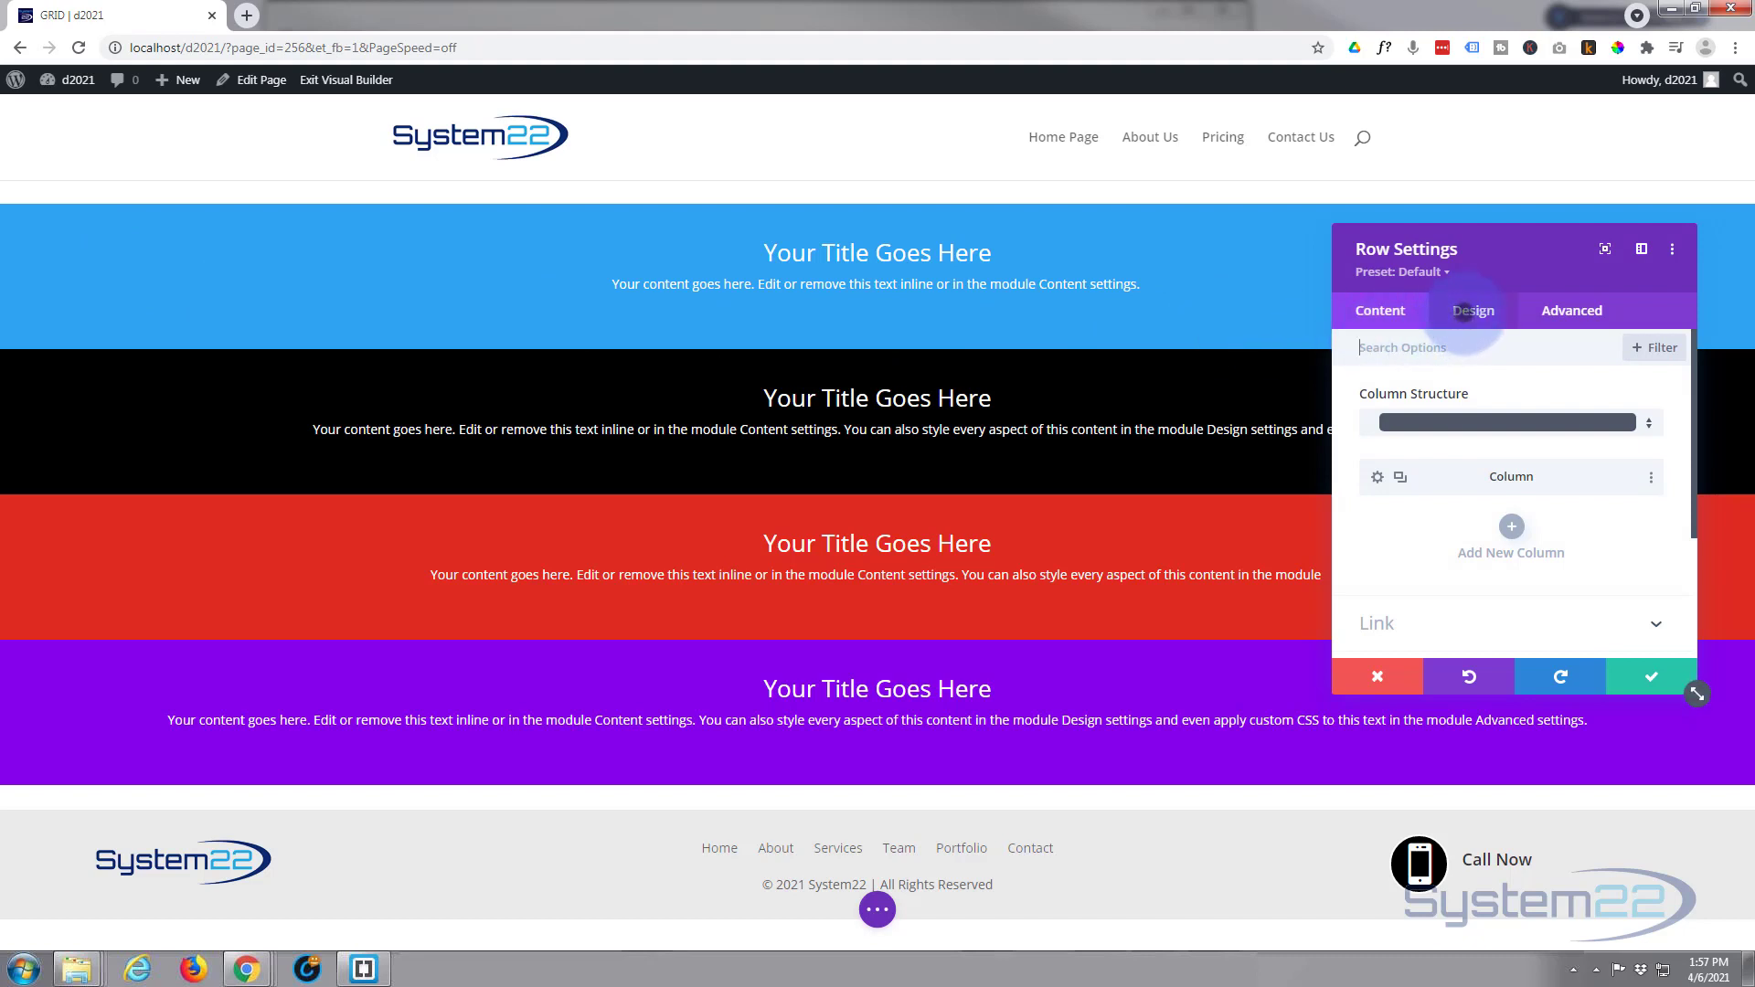
{"action": "left_click", "coordinate": [1378, 477]}
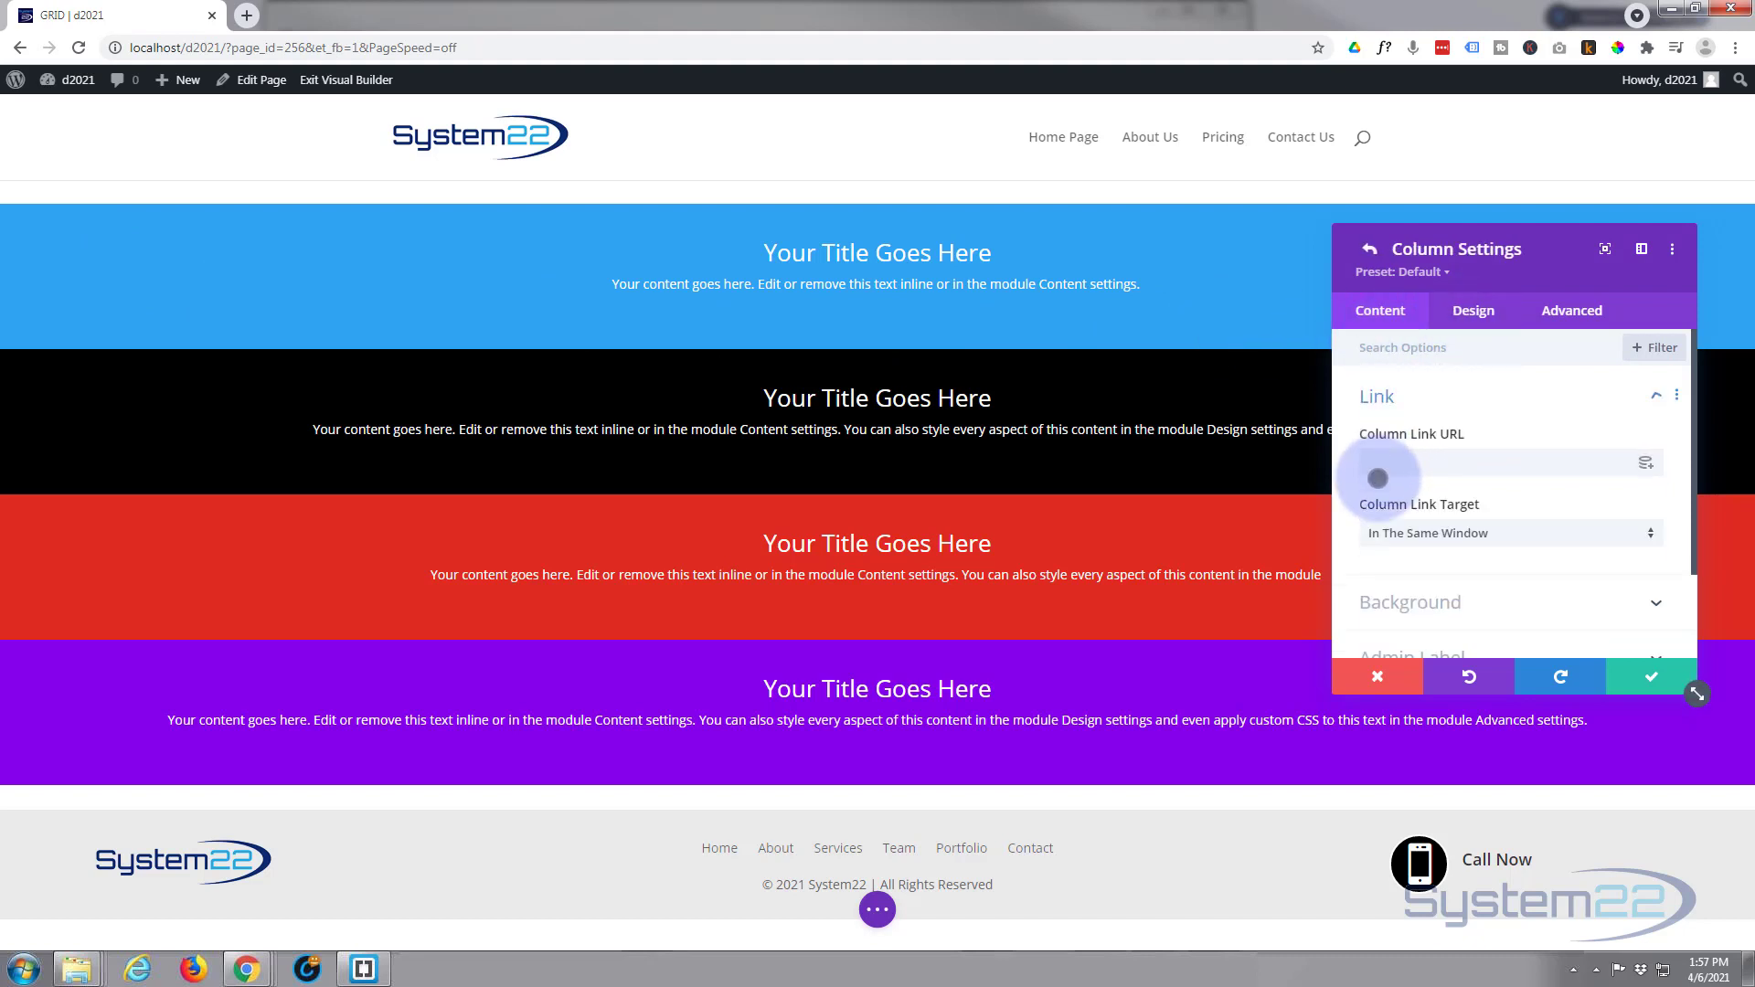
{"action": "left_click", "coordinate": [1584, 312]}
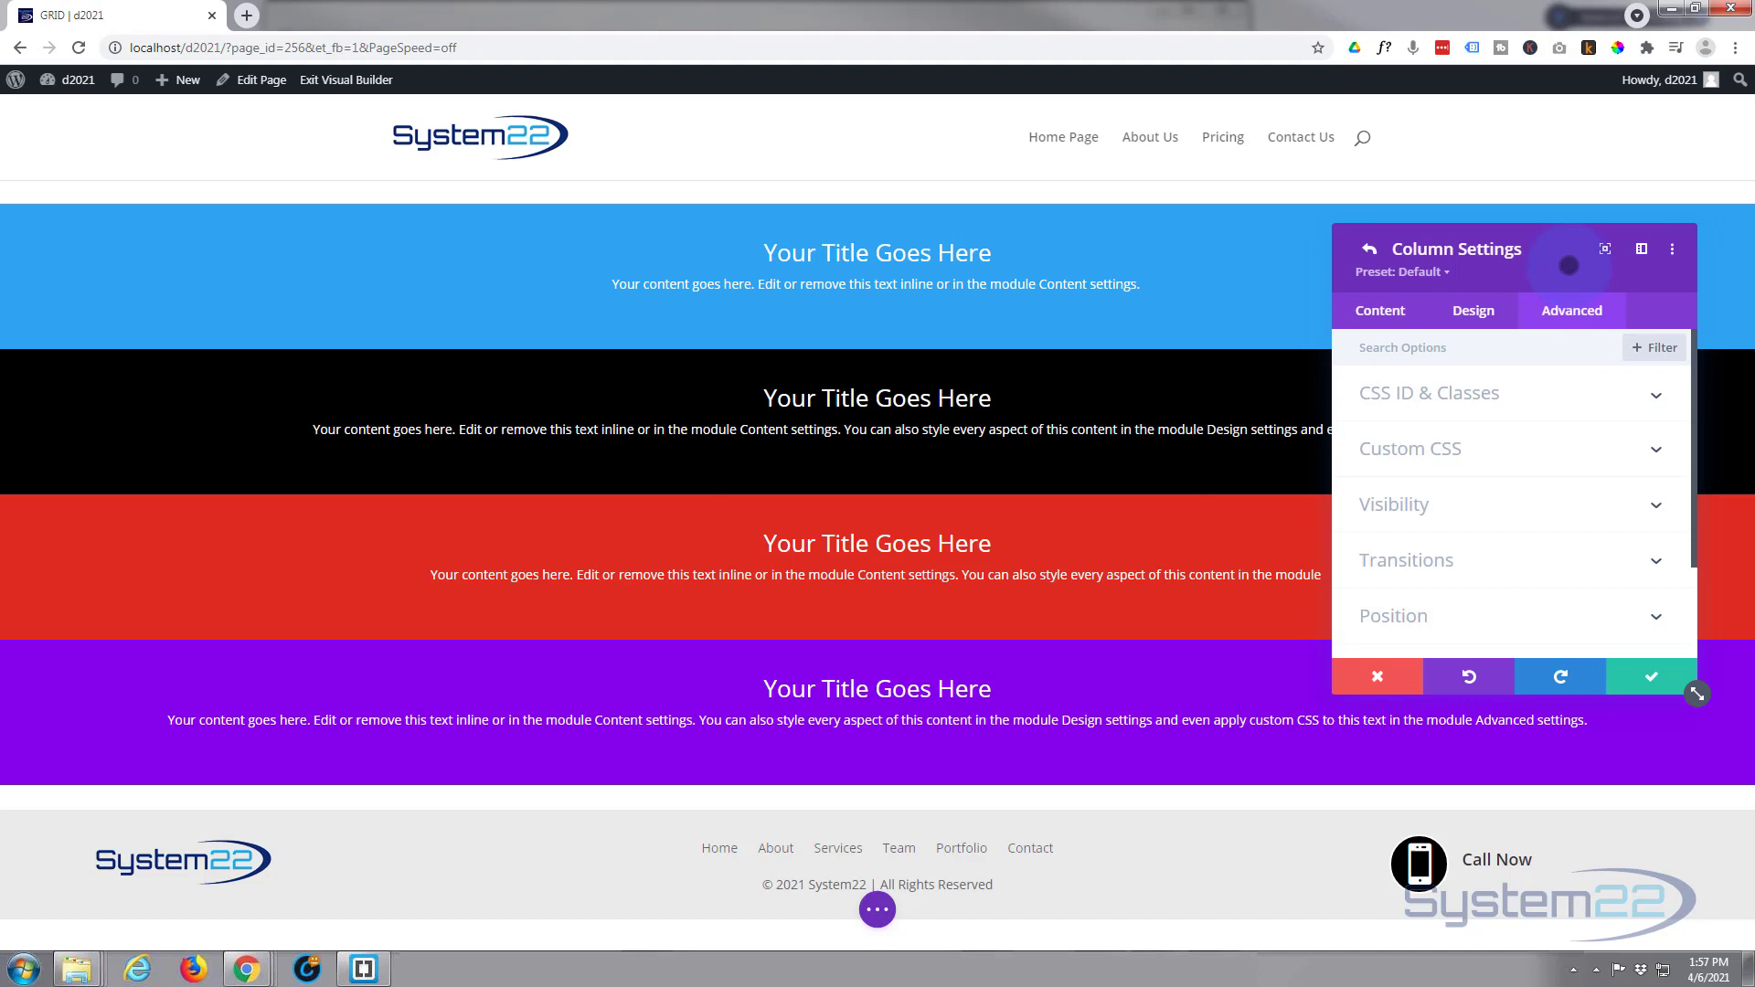
{"action": "left_click_drag", "start_coordinate": [1568, 261], "coordinate": [1110, 301]}
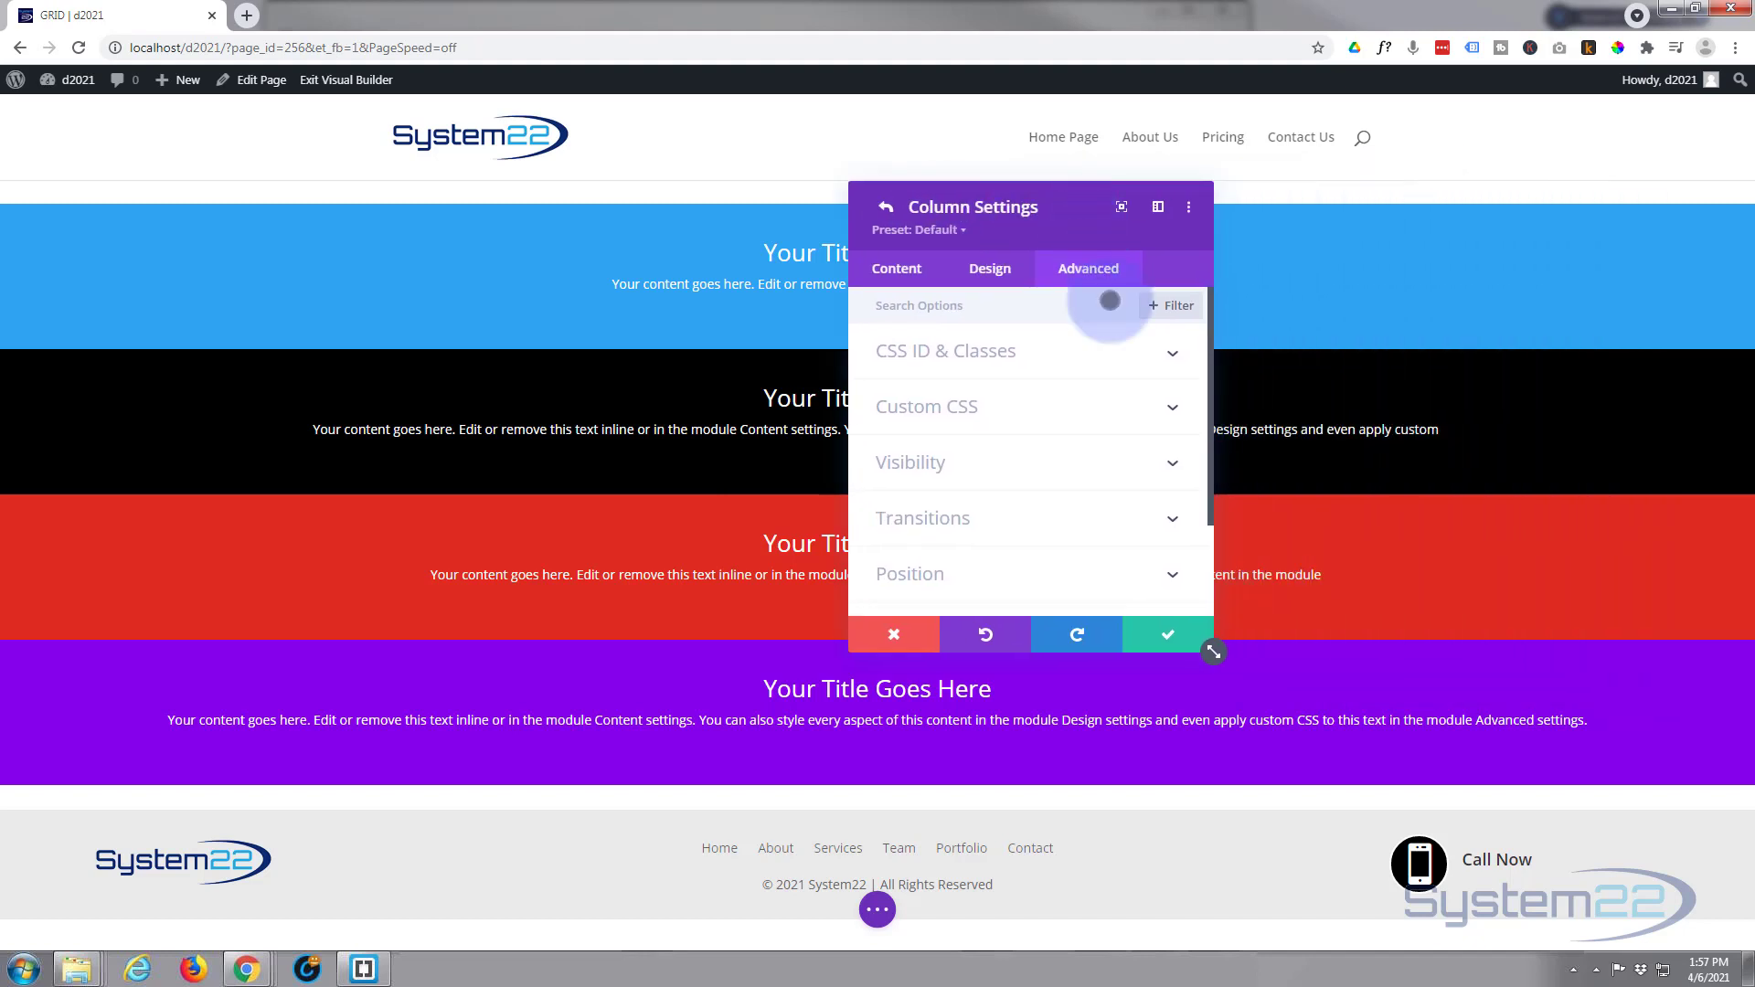
{"action": "left_click", "coordinate": [1046, 405]}
{"action": "scroll", "coordinate": [1047, 406], "scroll_direction": "down", "scroll_amount": 3}
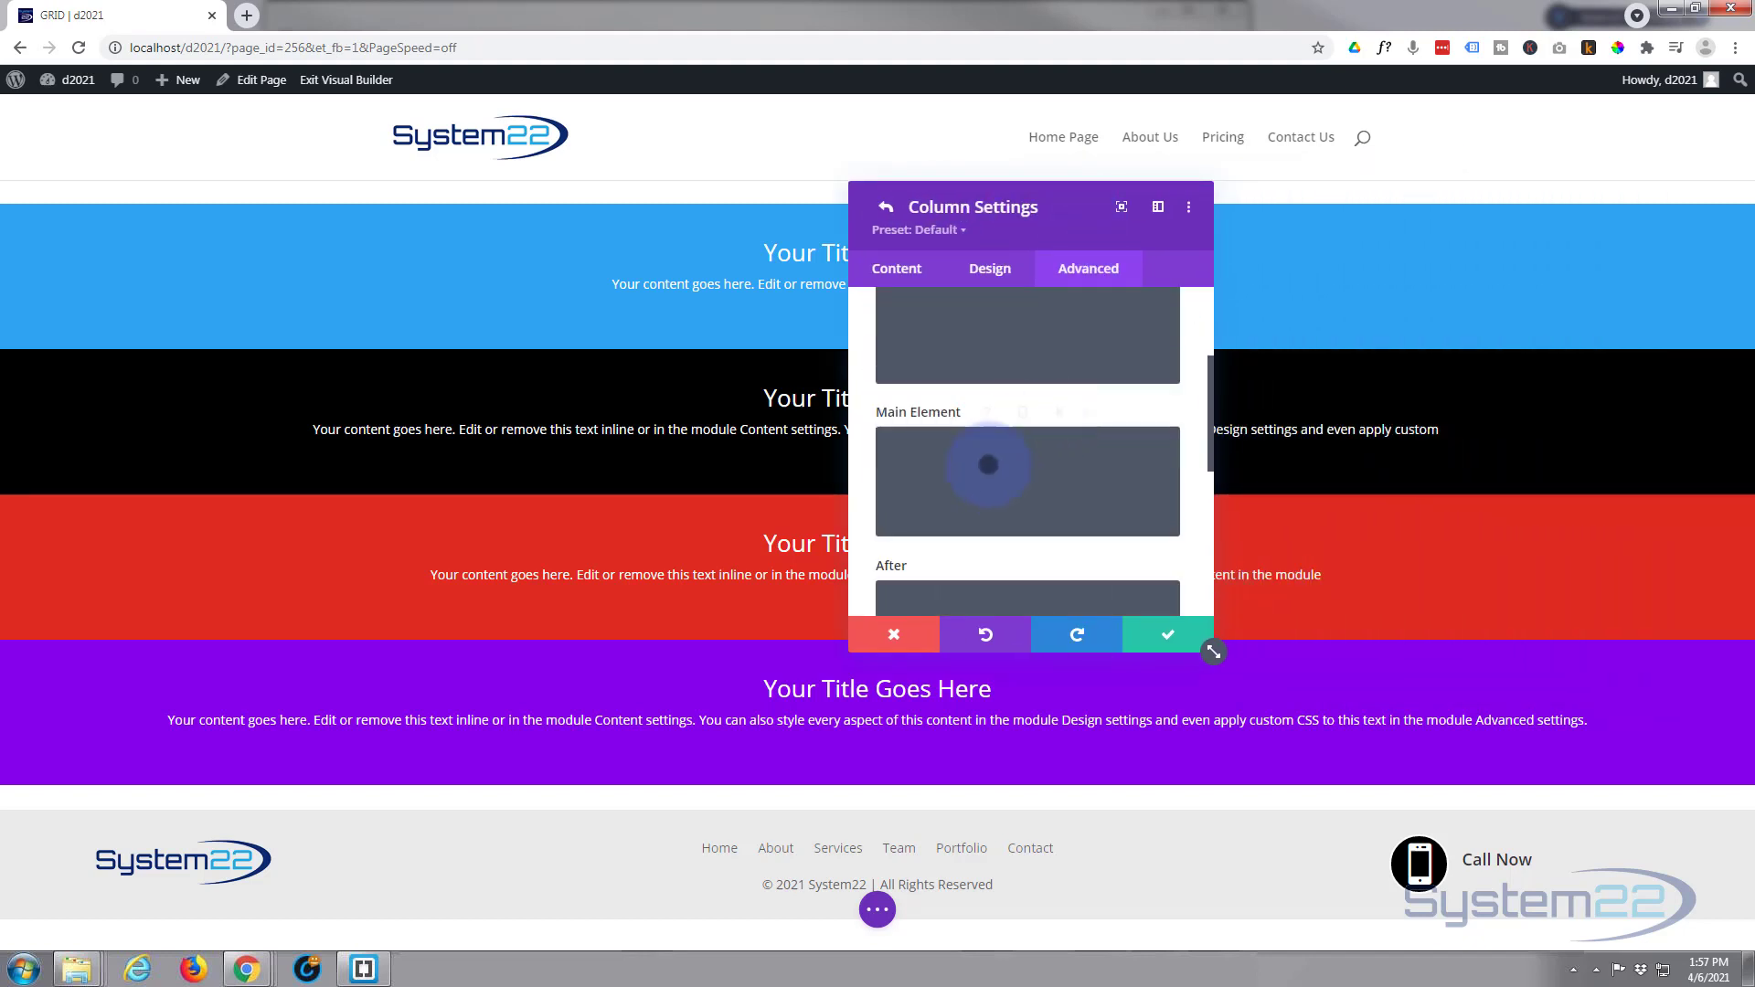
{"action": "left_click", "coordinate": [988, 458]}
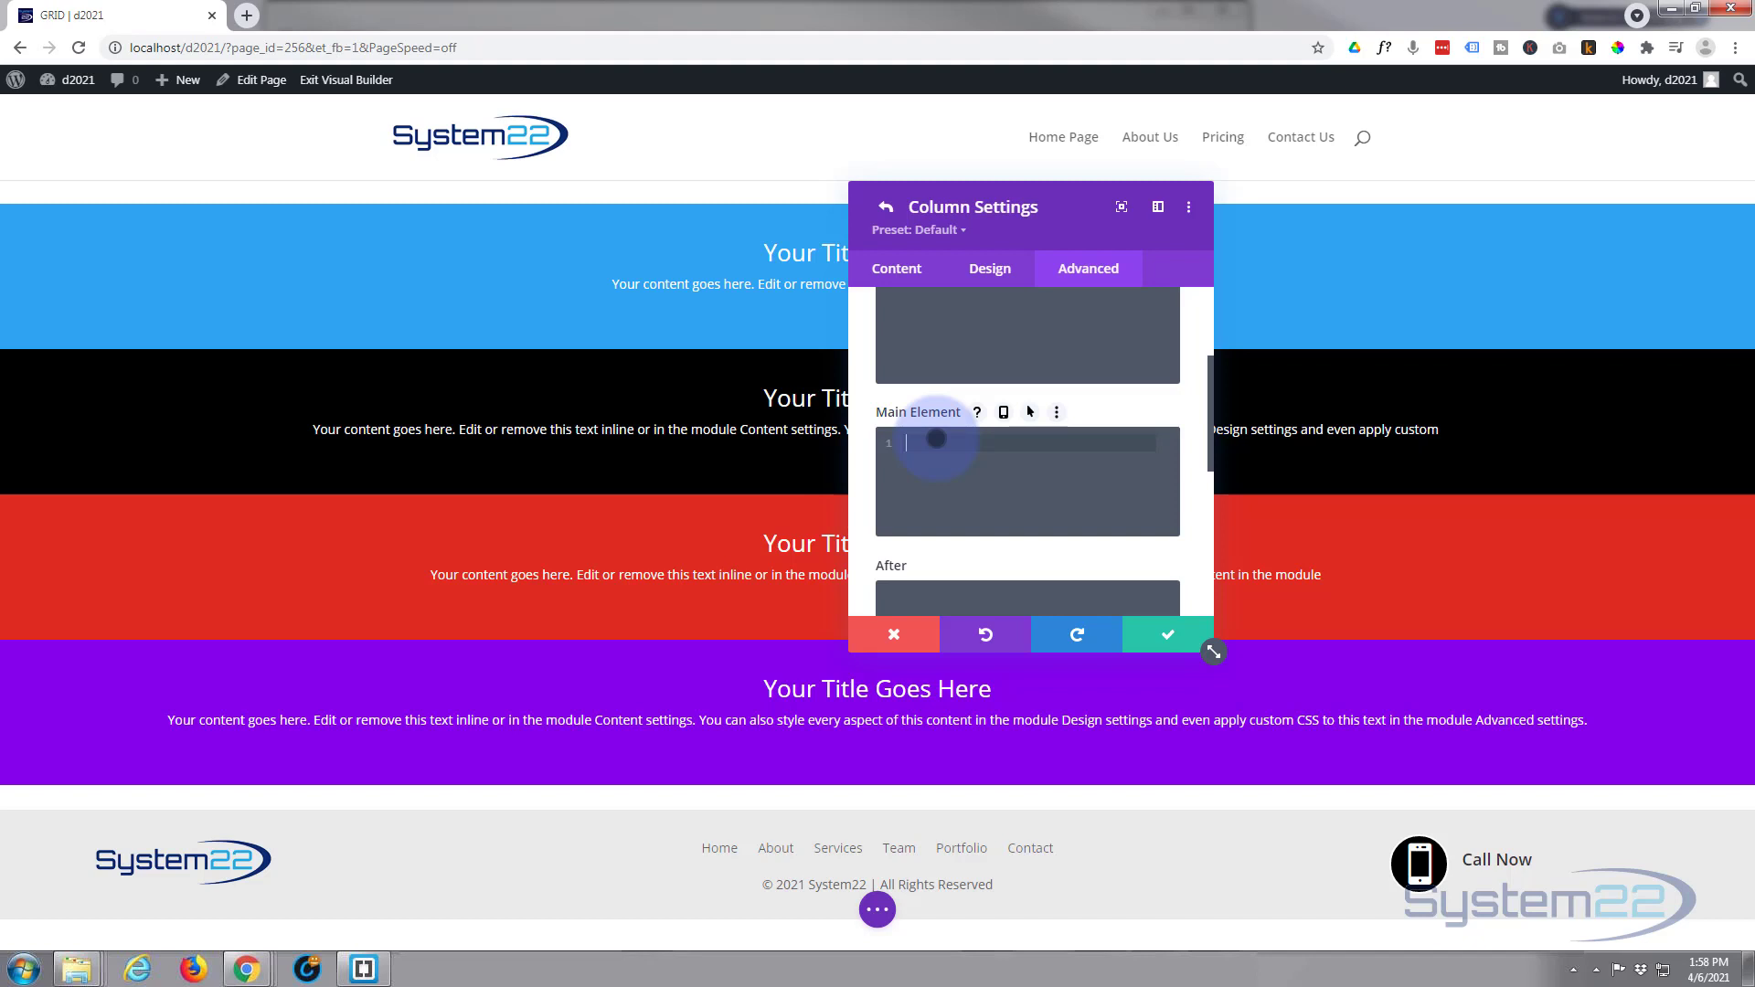
{"action": "type", "text": "display:grid"}
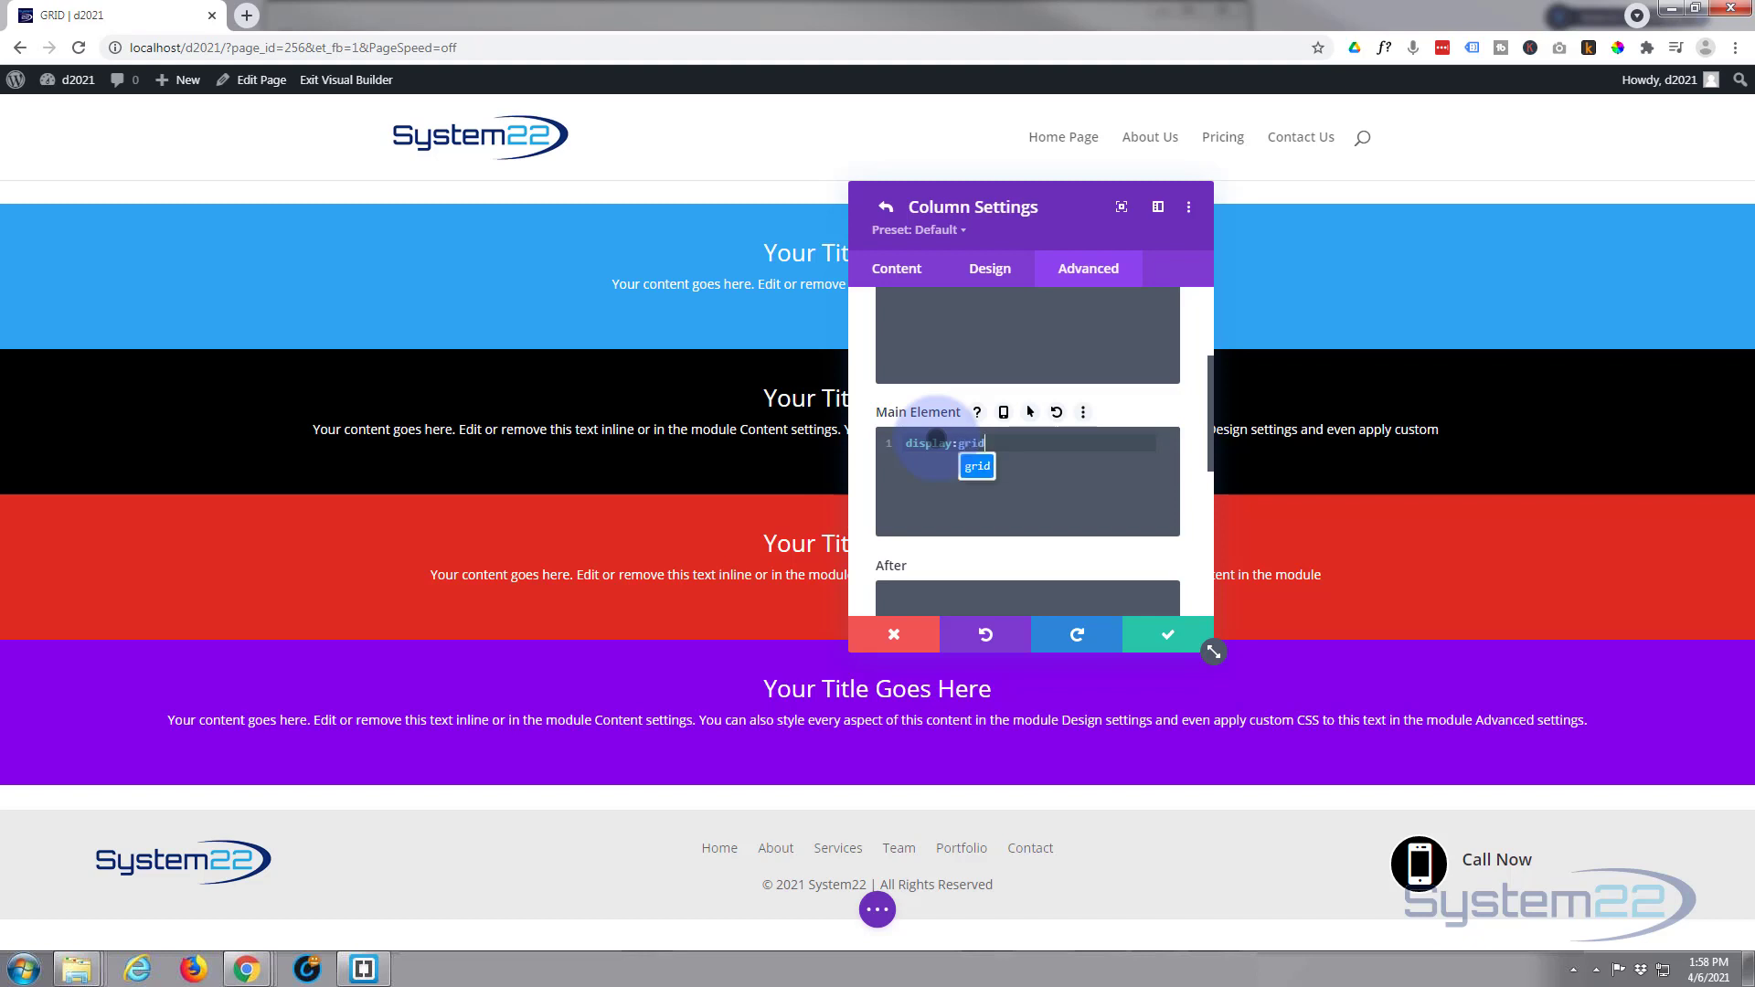
{"action": "type", "text": ";"}
{"action": "key", "text": "Return"}
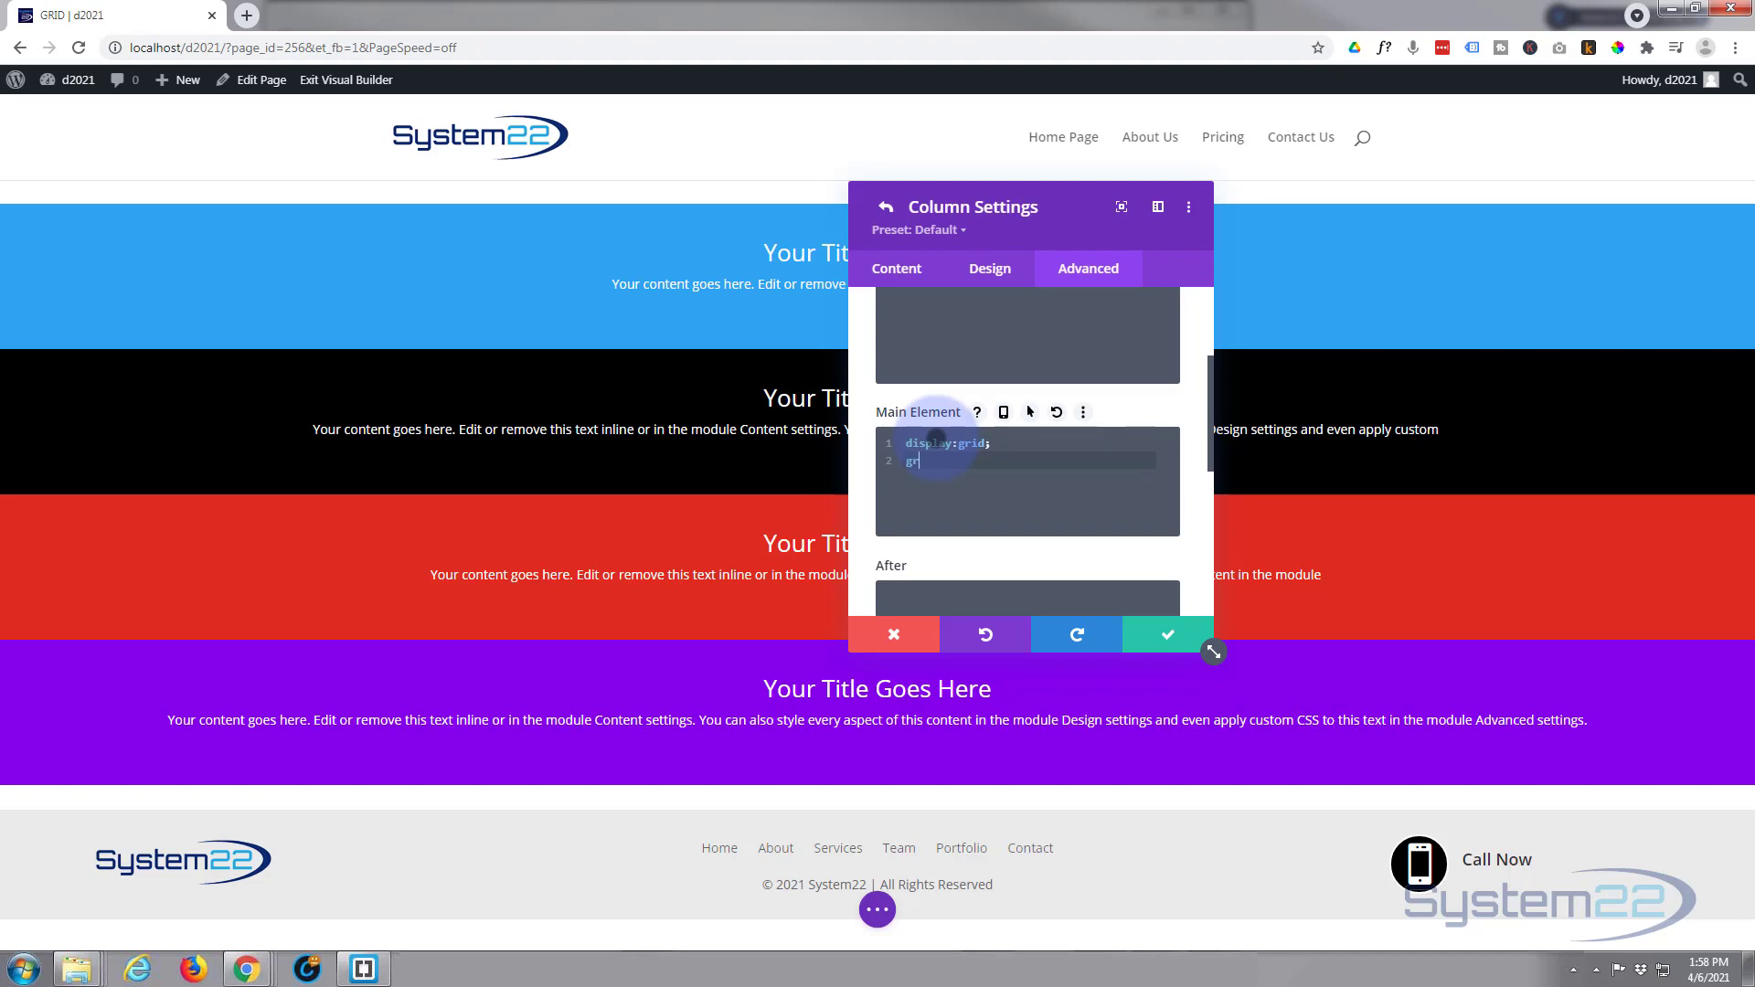
{"action": "type", "text": "grid-te"}
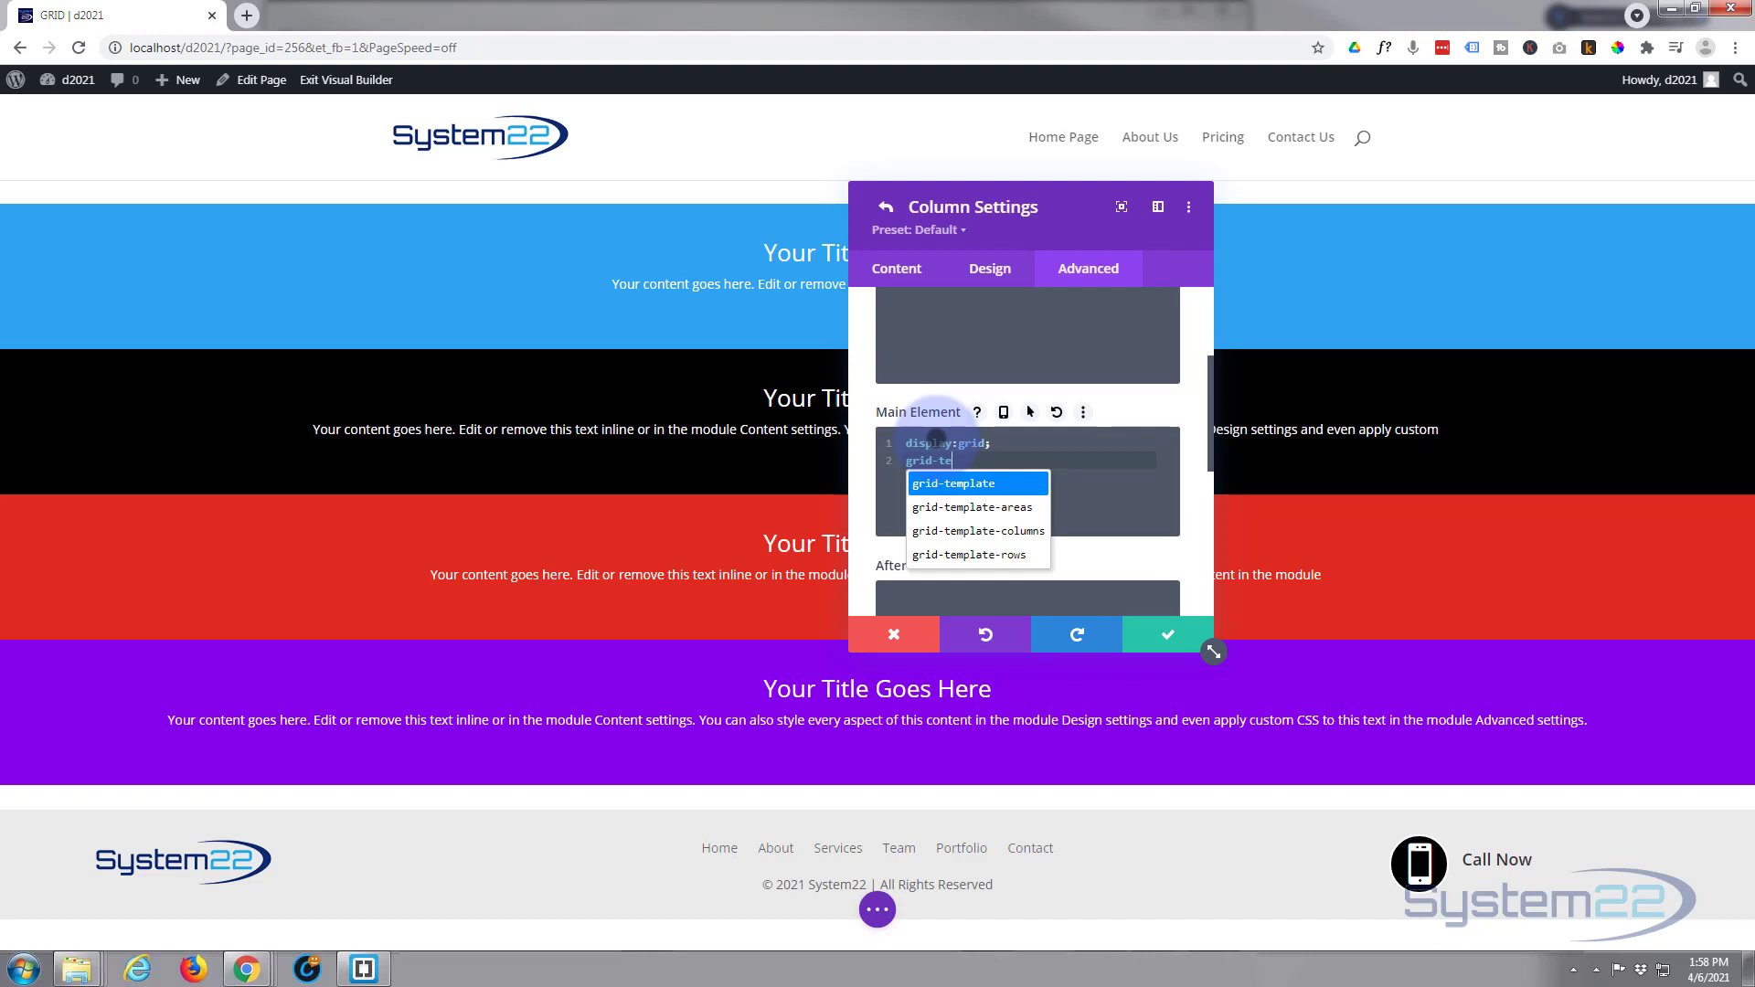
{"action": "type", "text": "mplate-colum"}
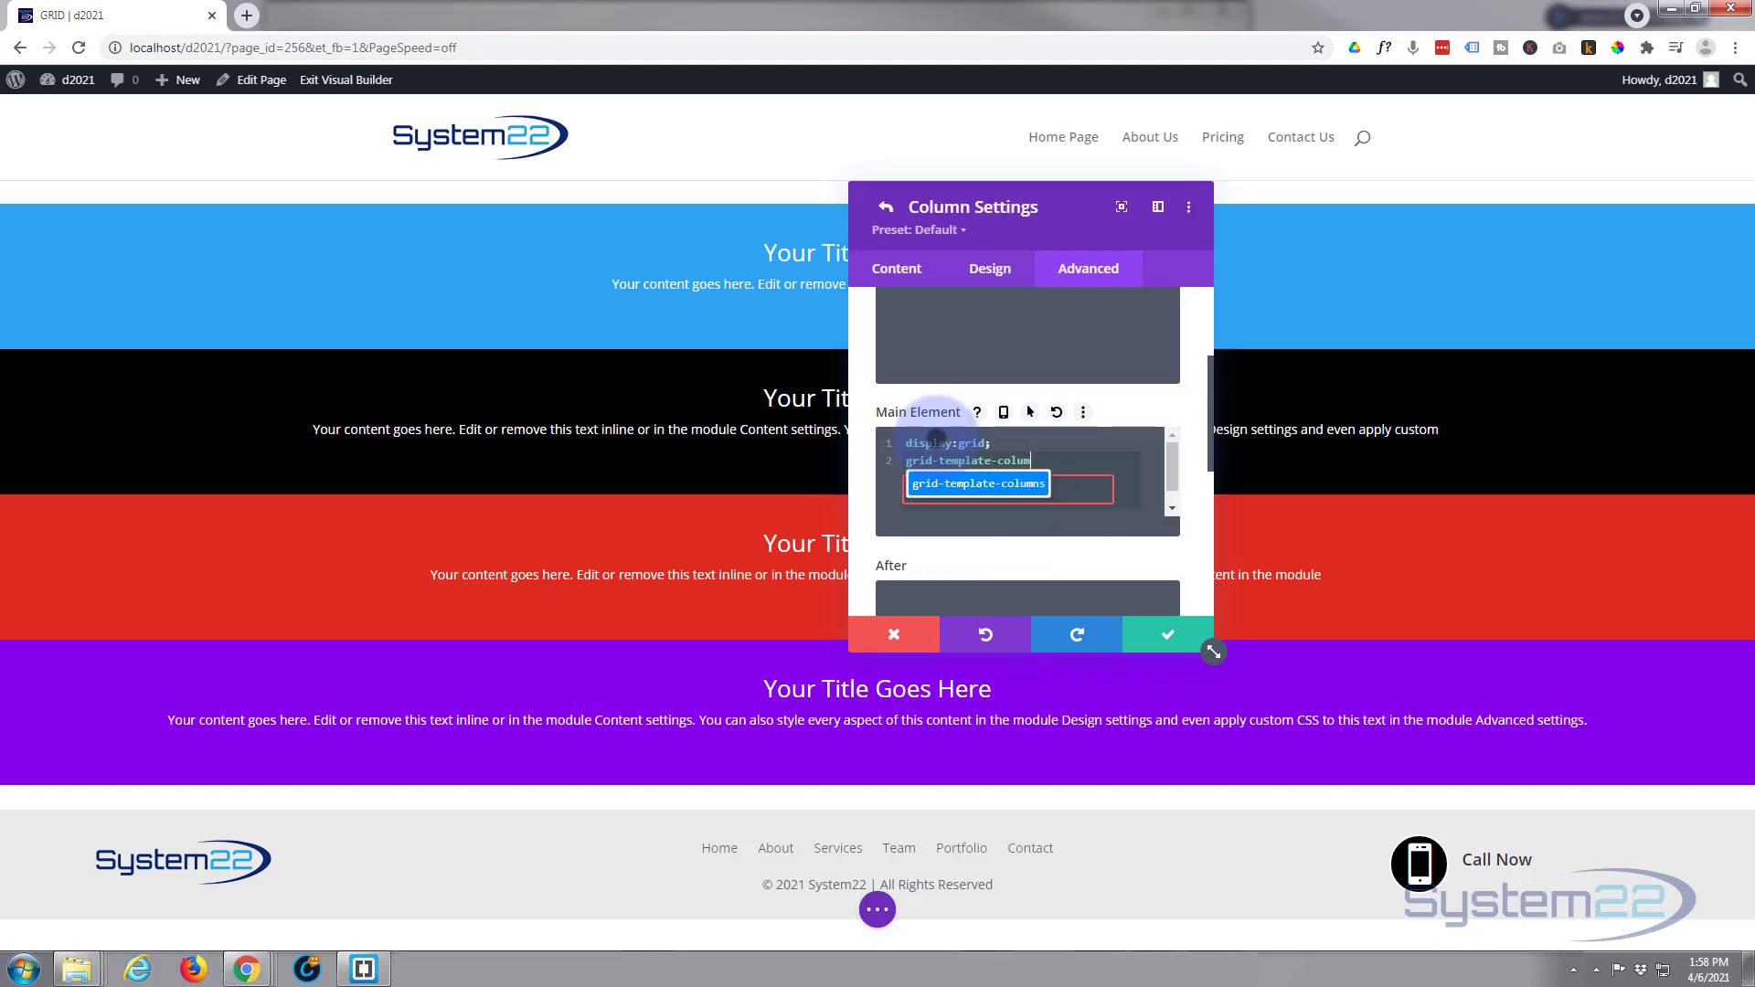
{"action": "type", "text": "ns:25"}
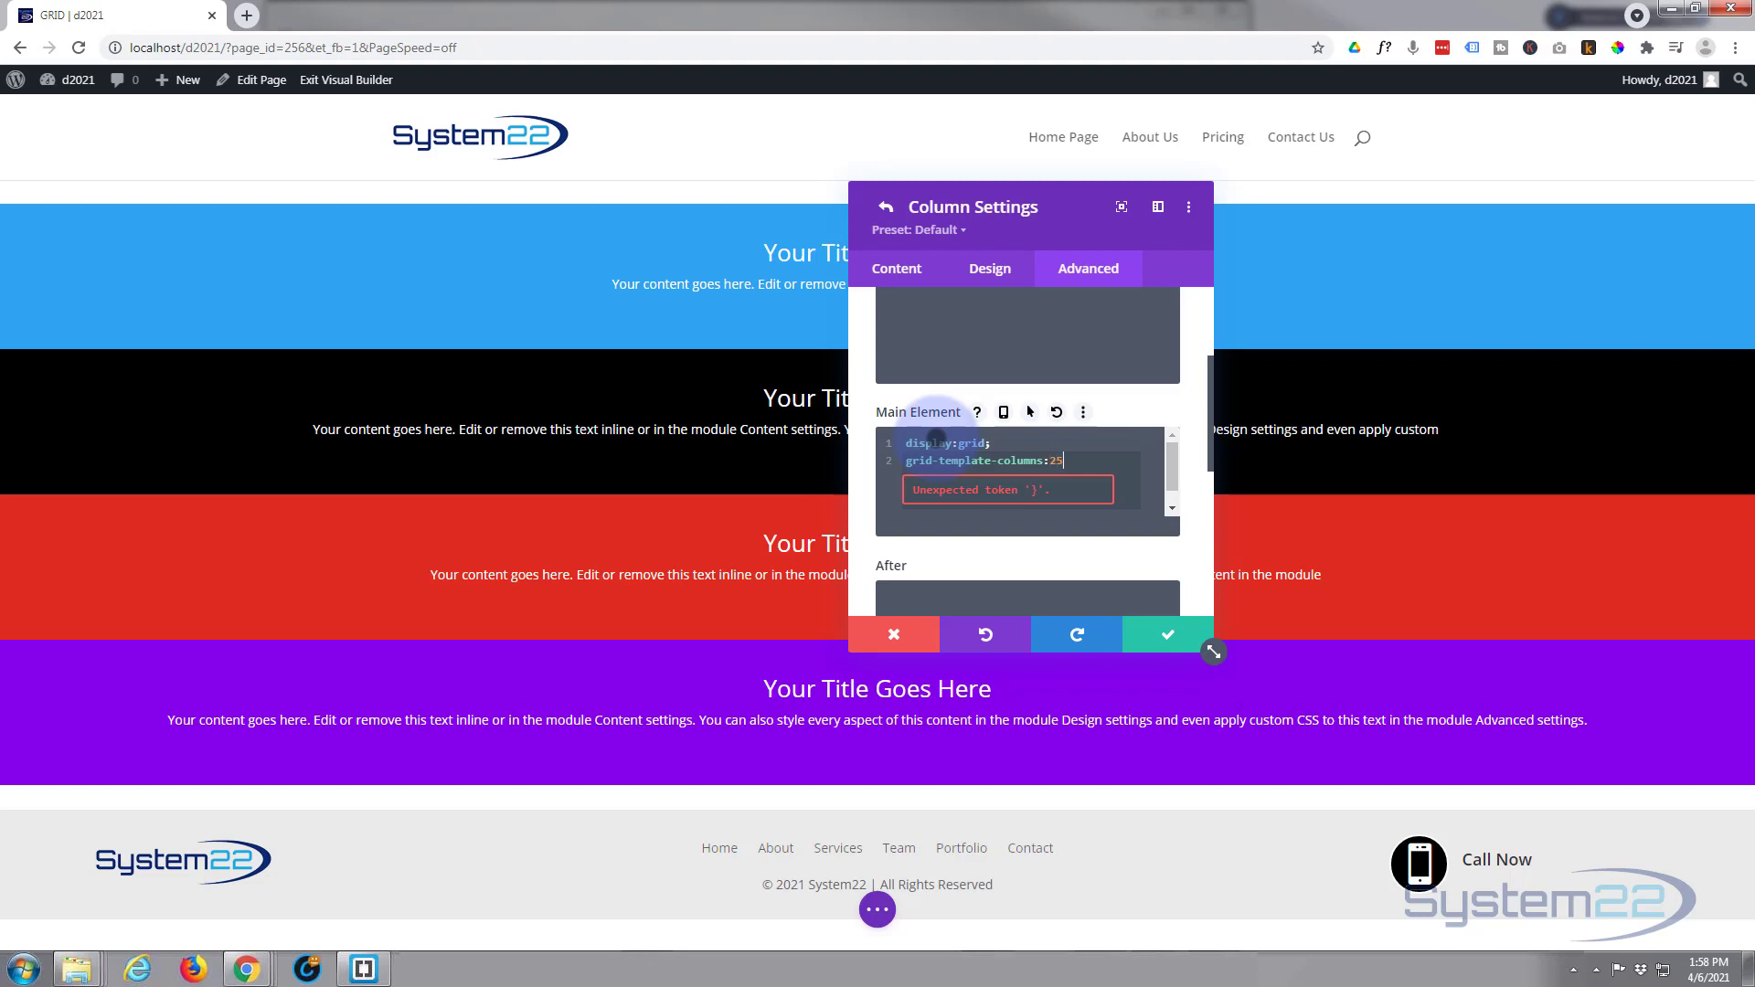
{"action": "type", "text": "%"}
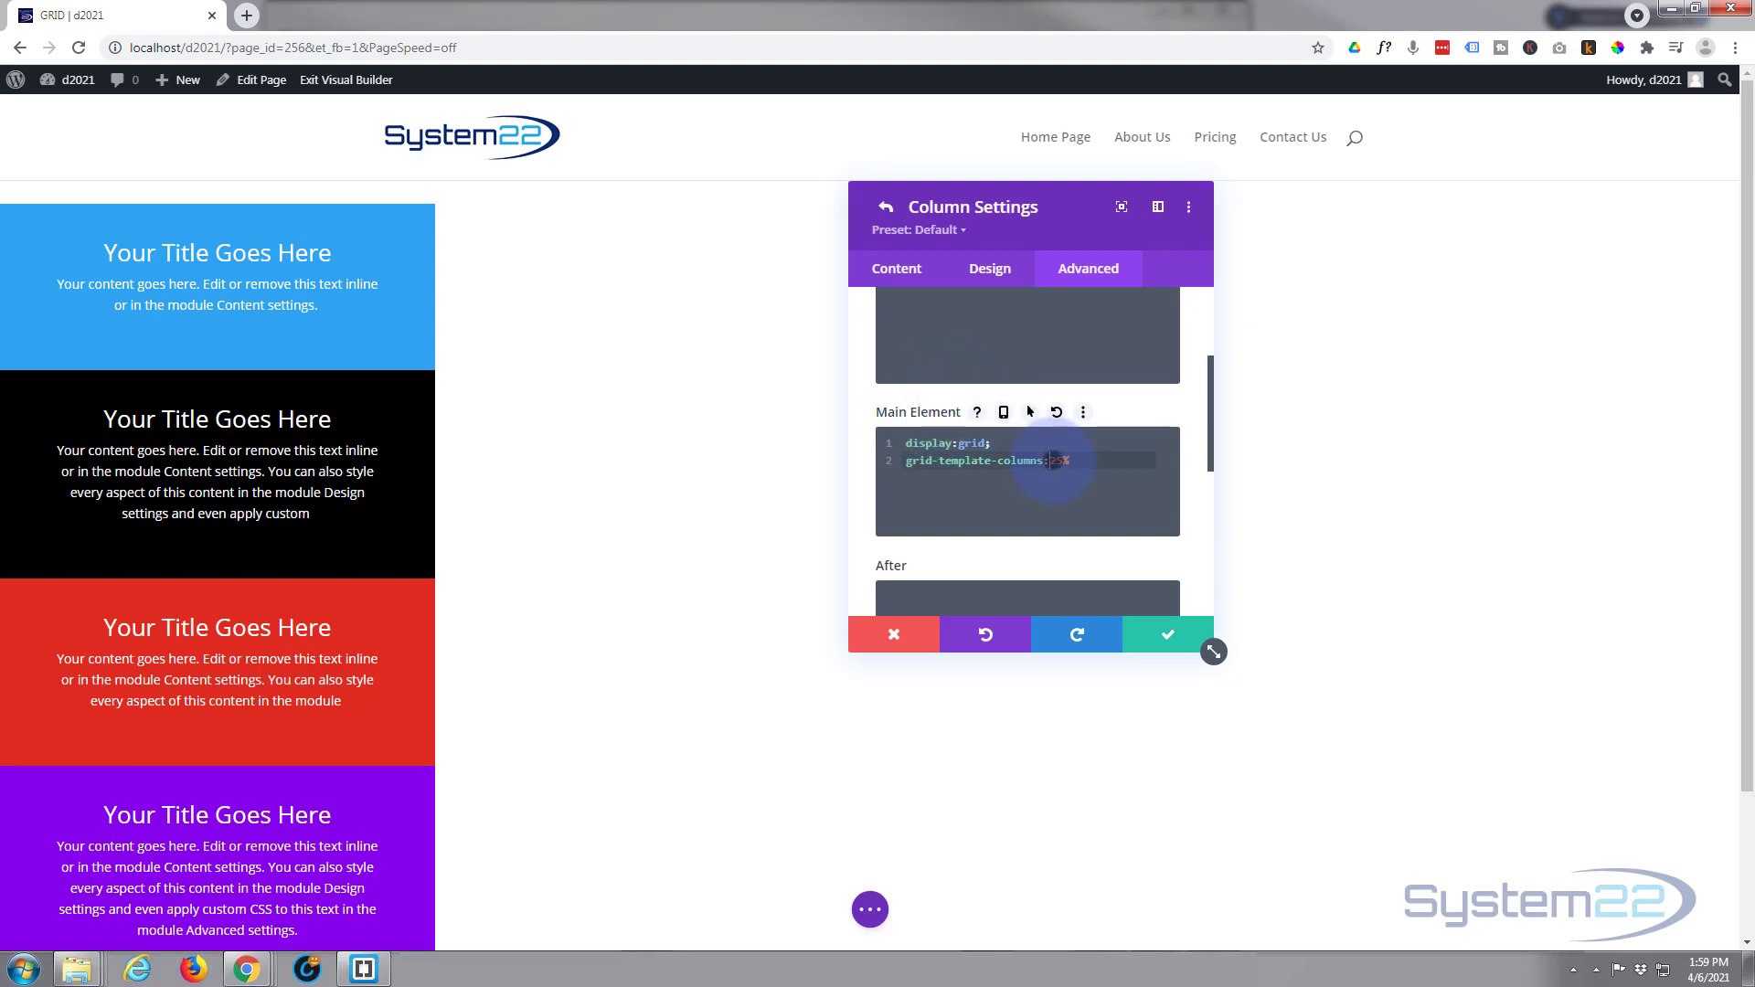
- Extend the CSS to grid-template-columns:25% 25% 25% 25%; and add grid-auto-rows:auto;
{"action": "left_click_drag", "start_coordinate": [1053, 461], "coordinate": [1116, 465]}
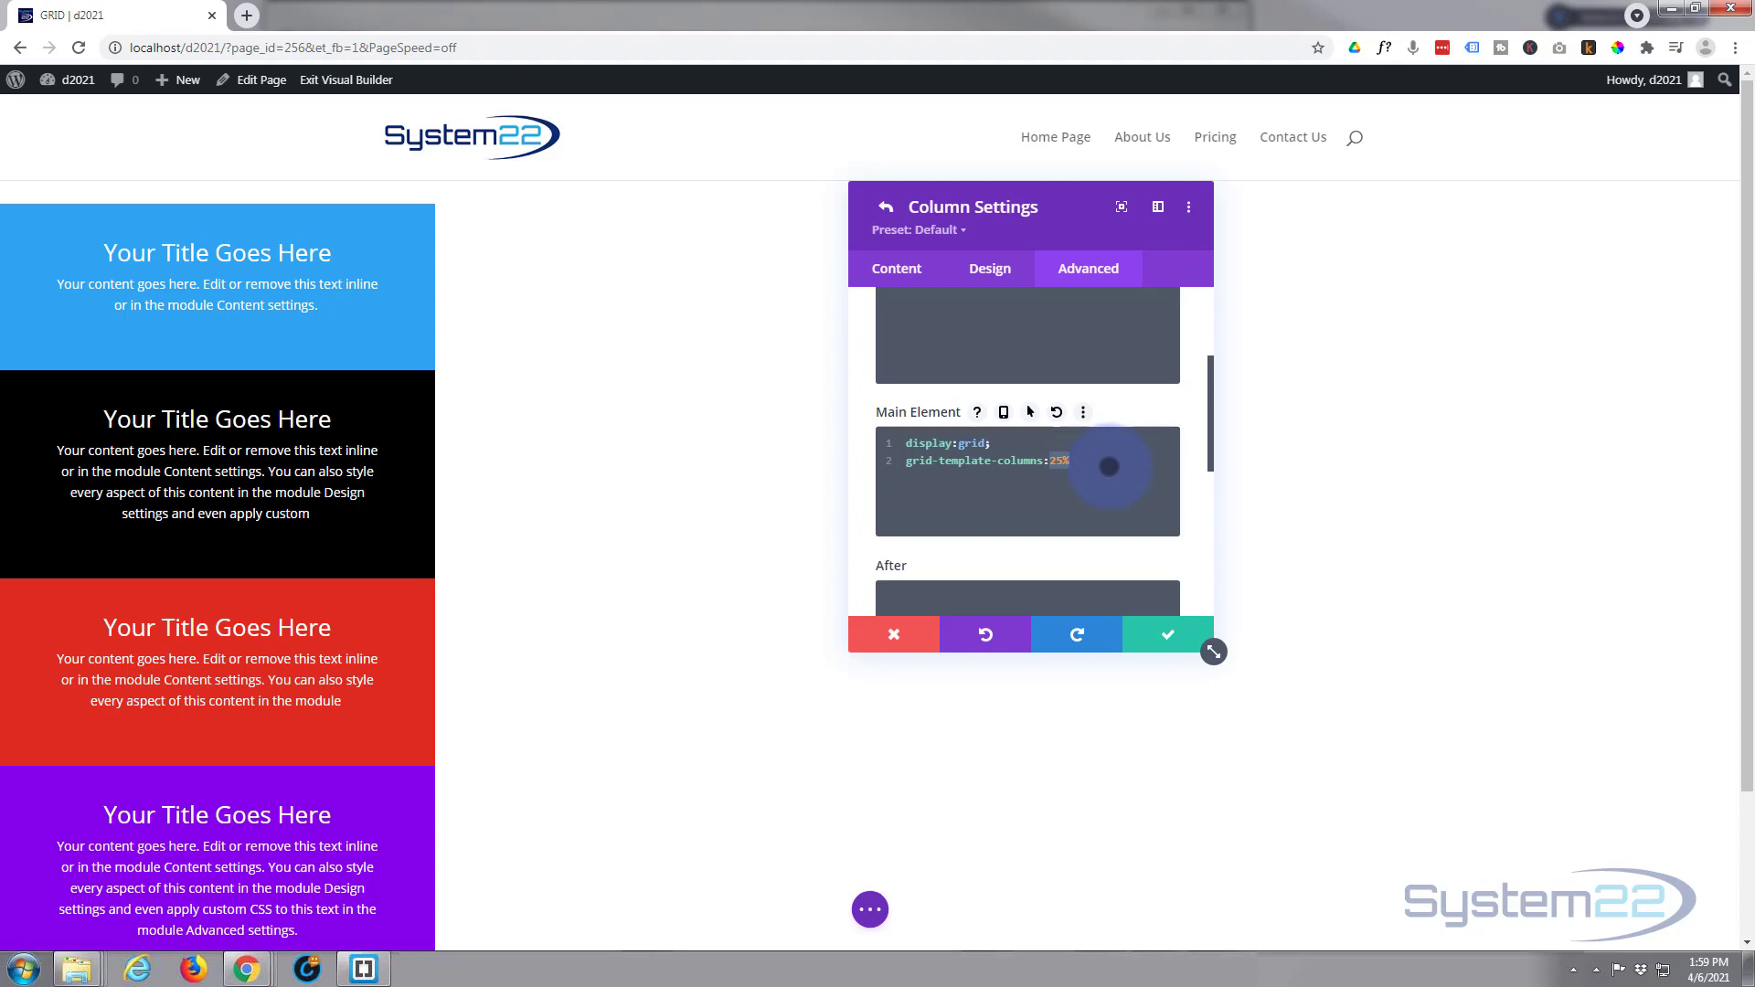
{"action": "left_click", "coordinate": [1092, 460]}
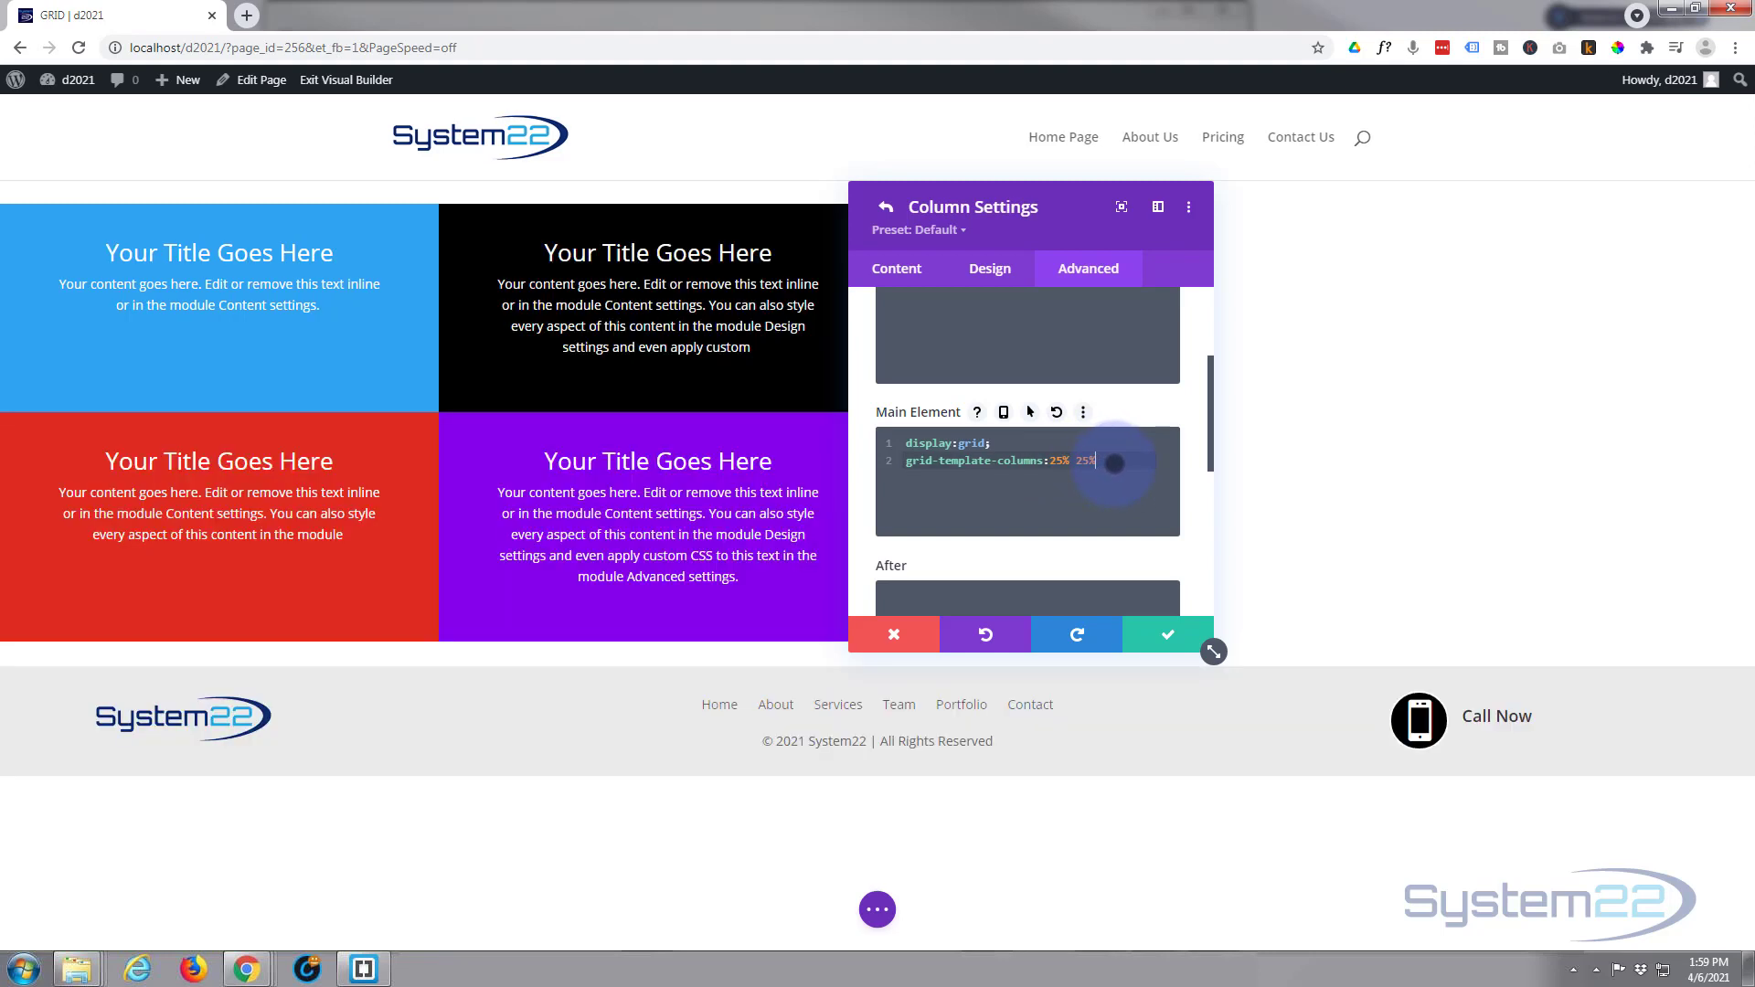
{"action": "type", "text": "25% 25%"}
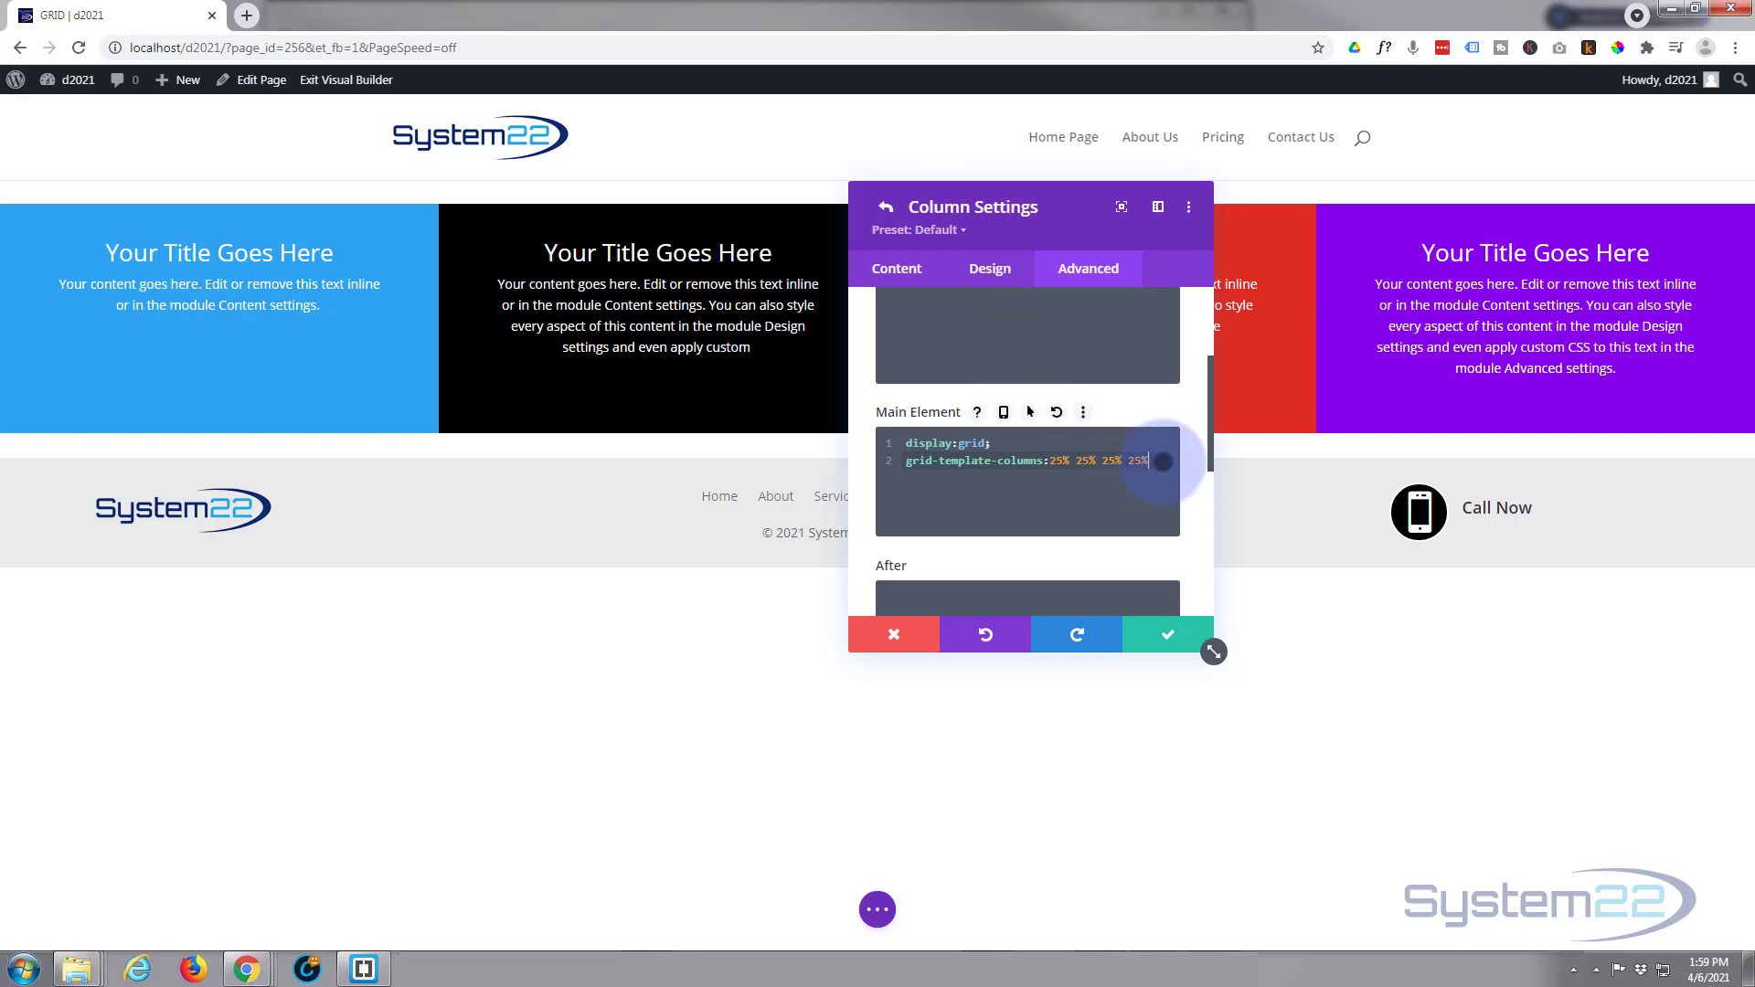
{"action": "type", "text": ";"}
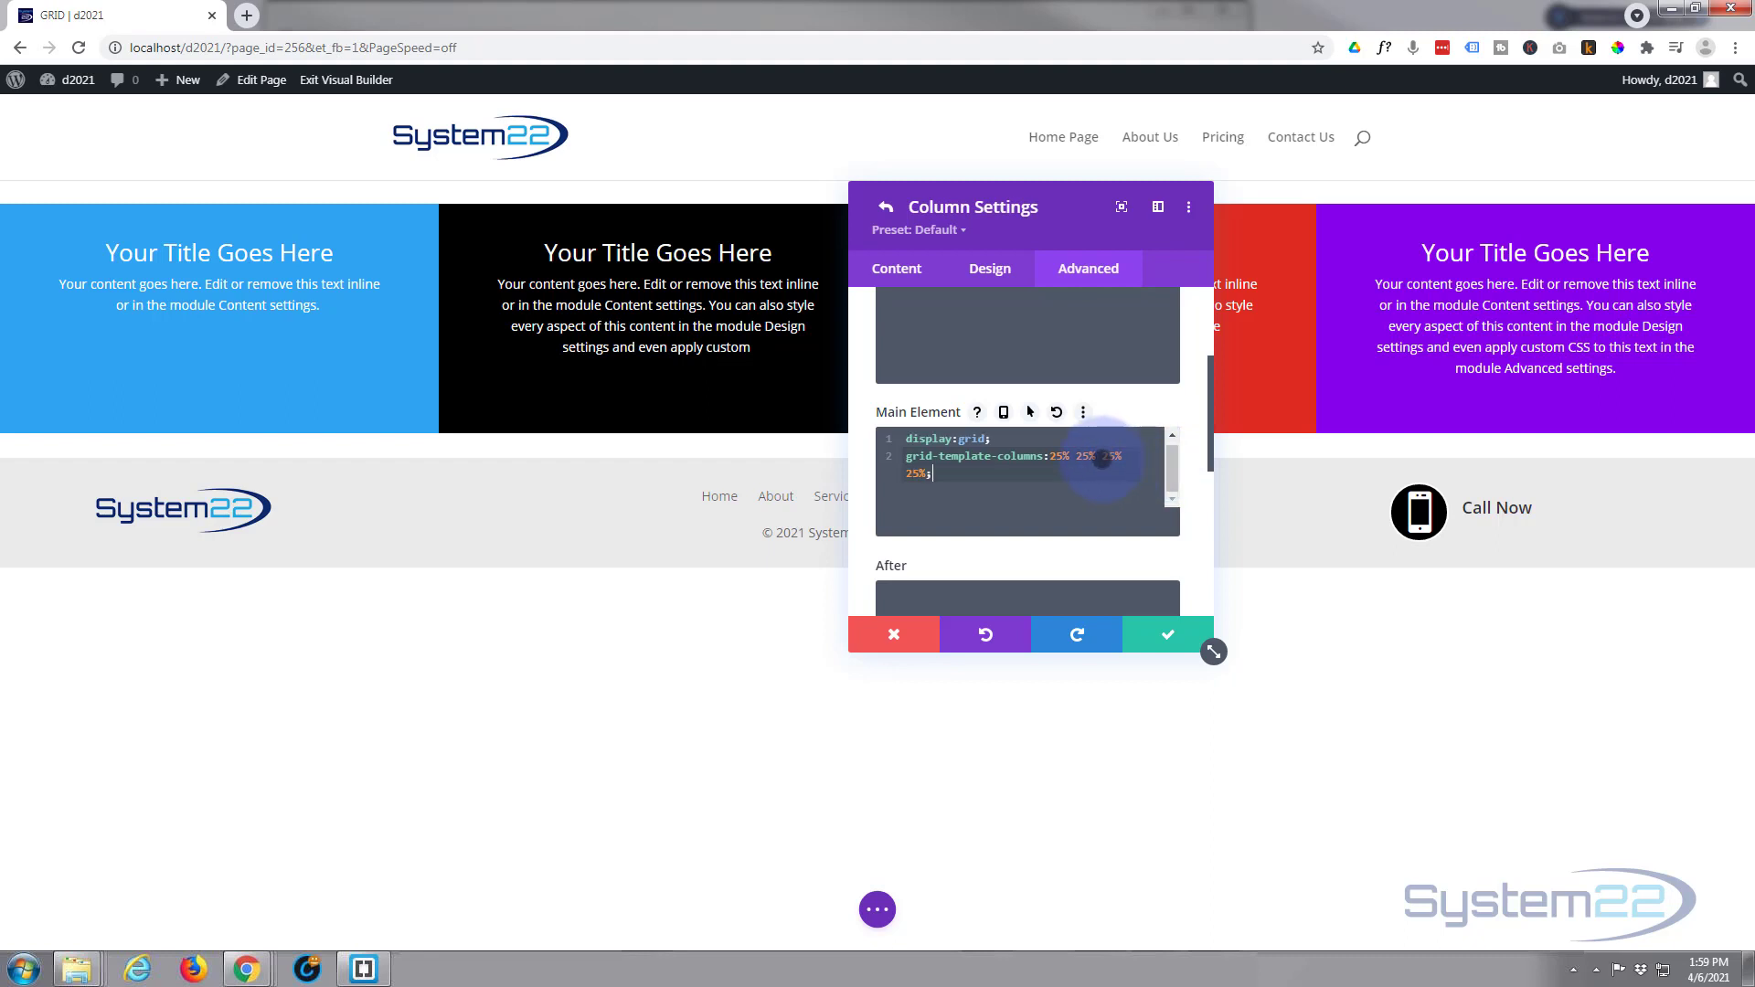
{"action": "key", "text": "Return"}
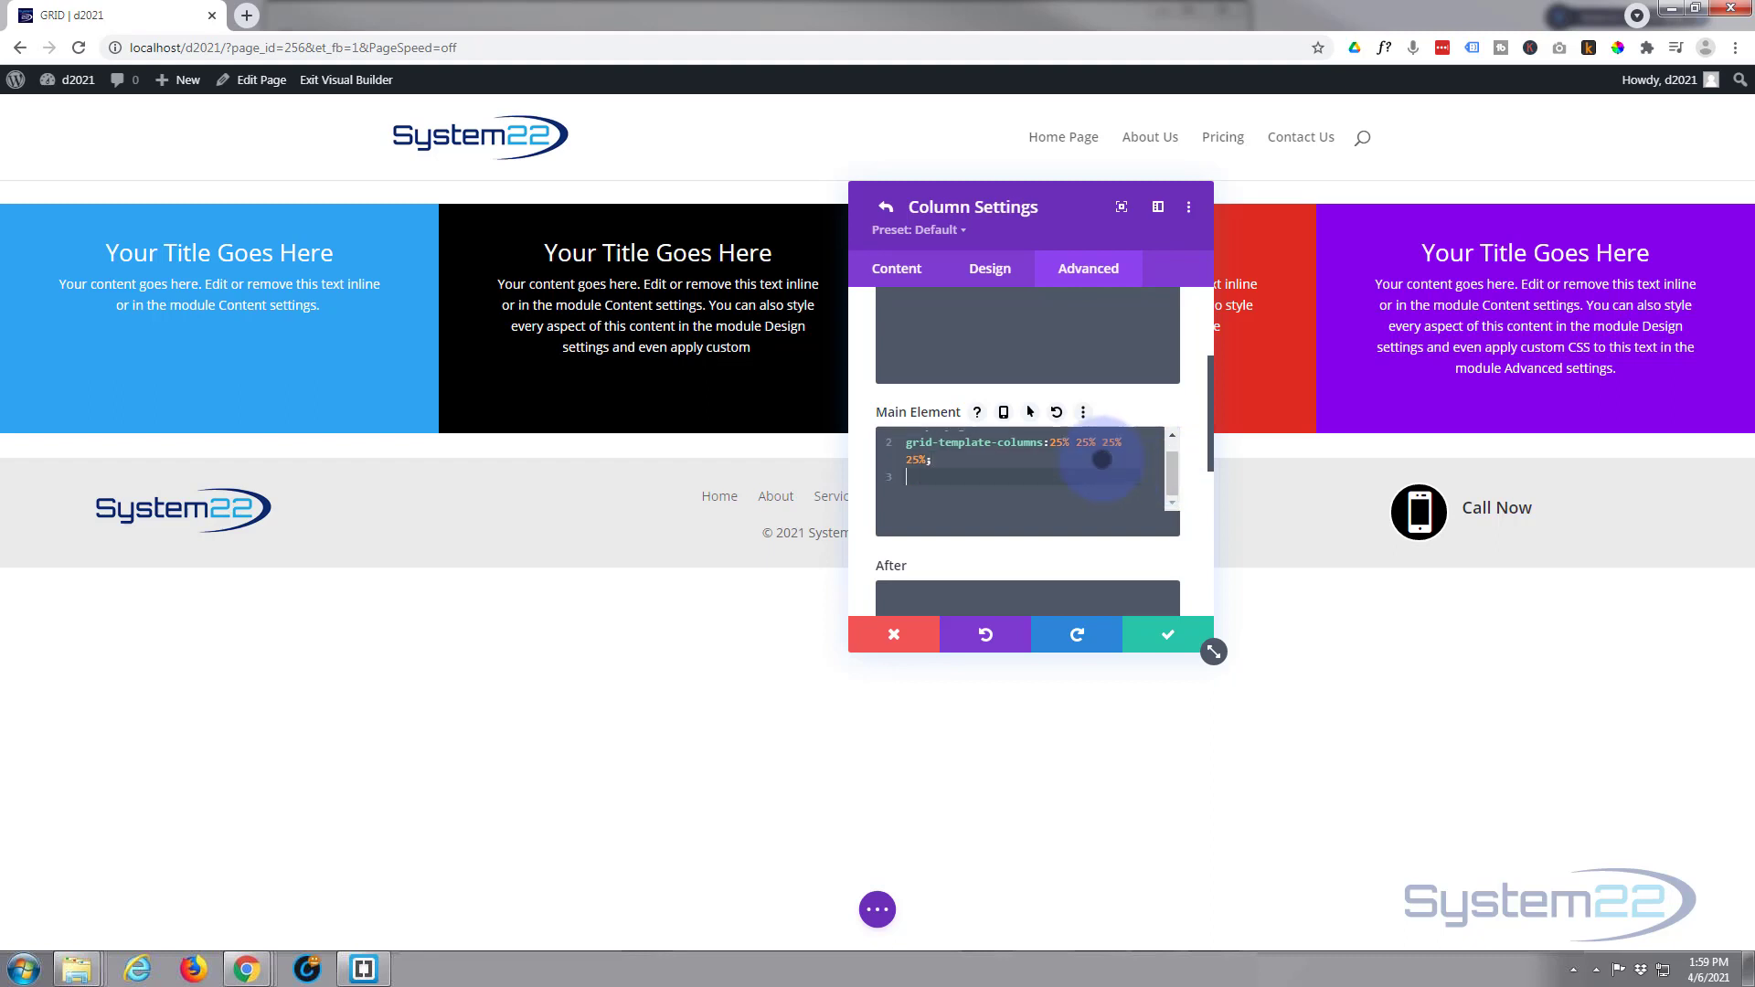
{"action": "type", "text": "grid"}
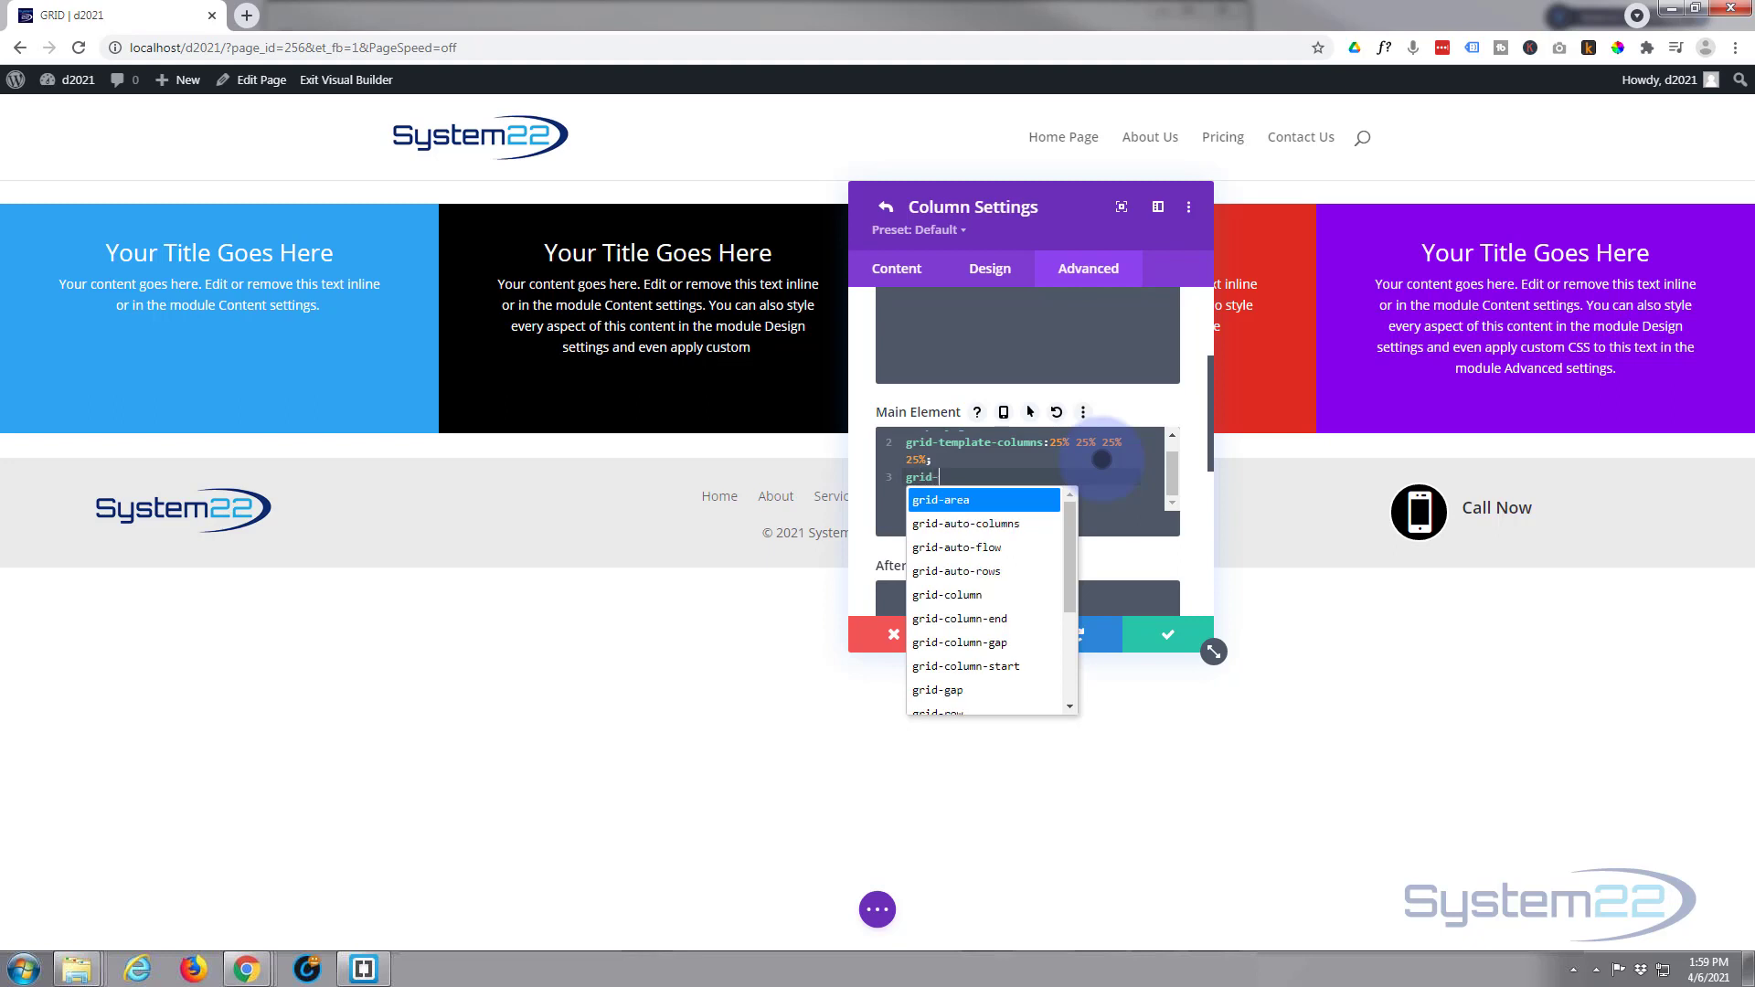
{"action": "type", "text": "-auto"}
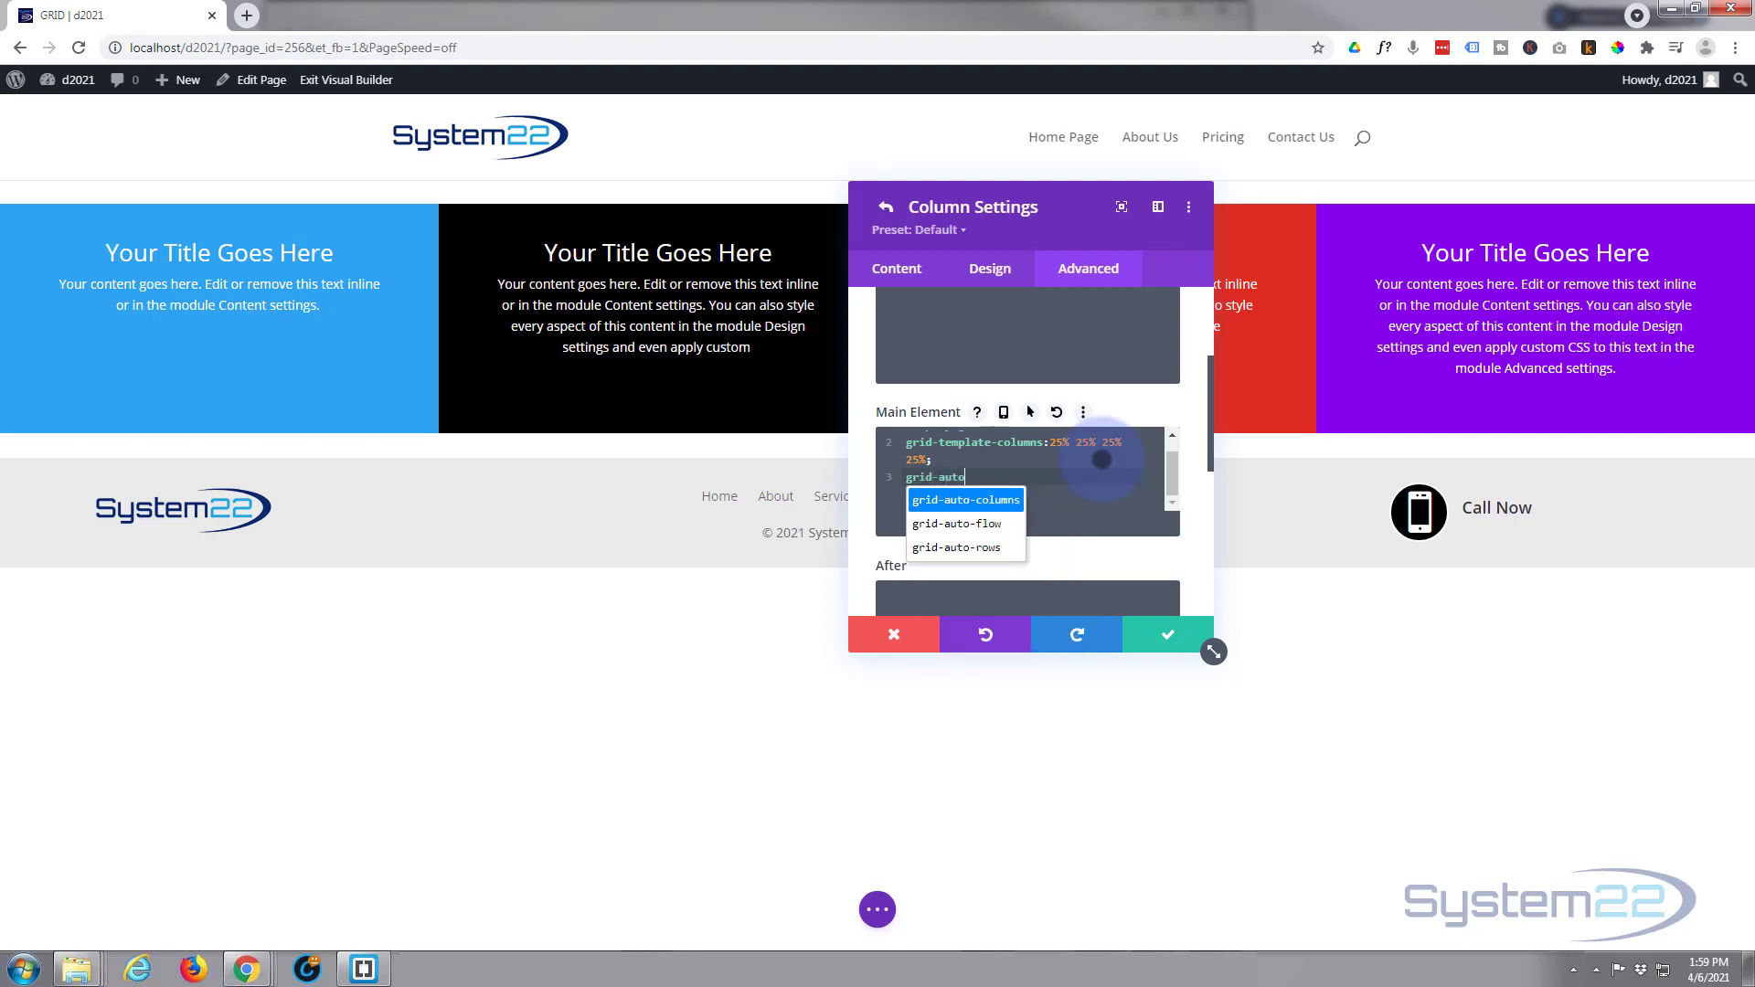
{"action": "type", "text": "-r"}
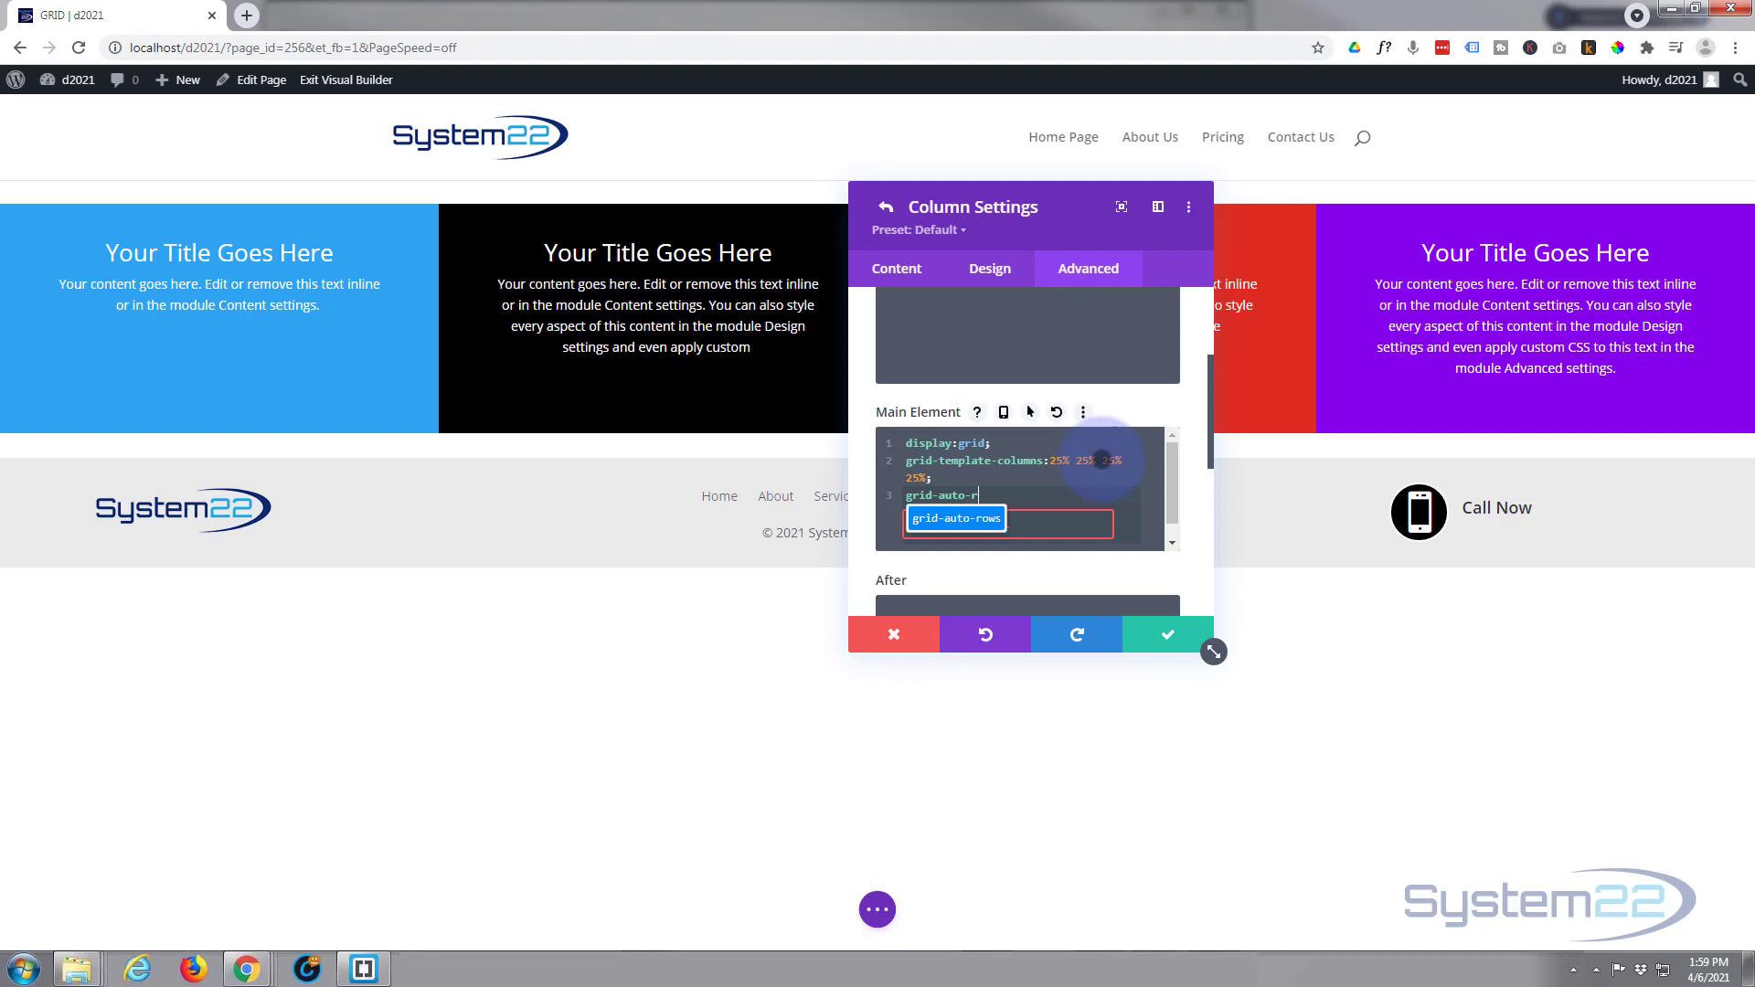
{"action": "type", "text": "ows:"}
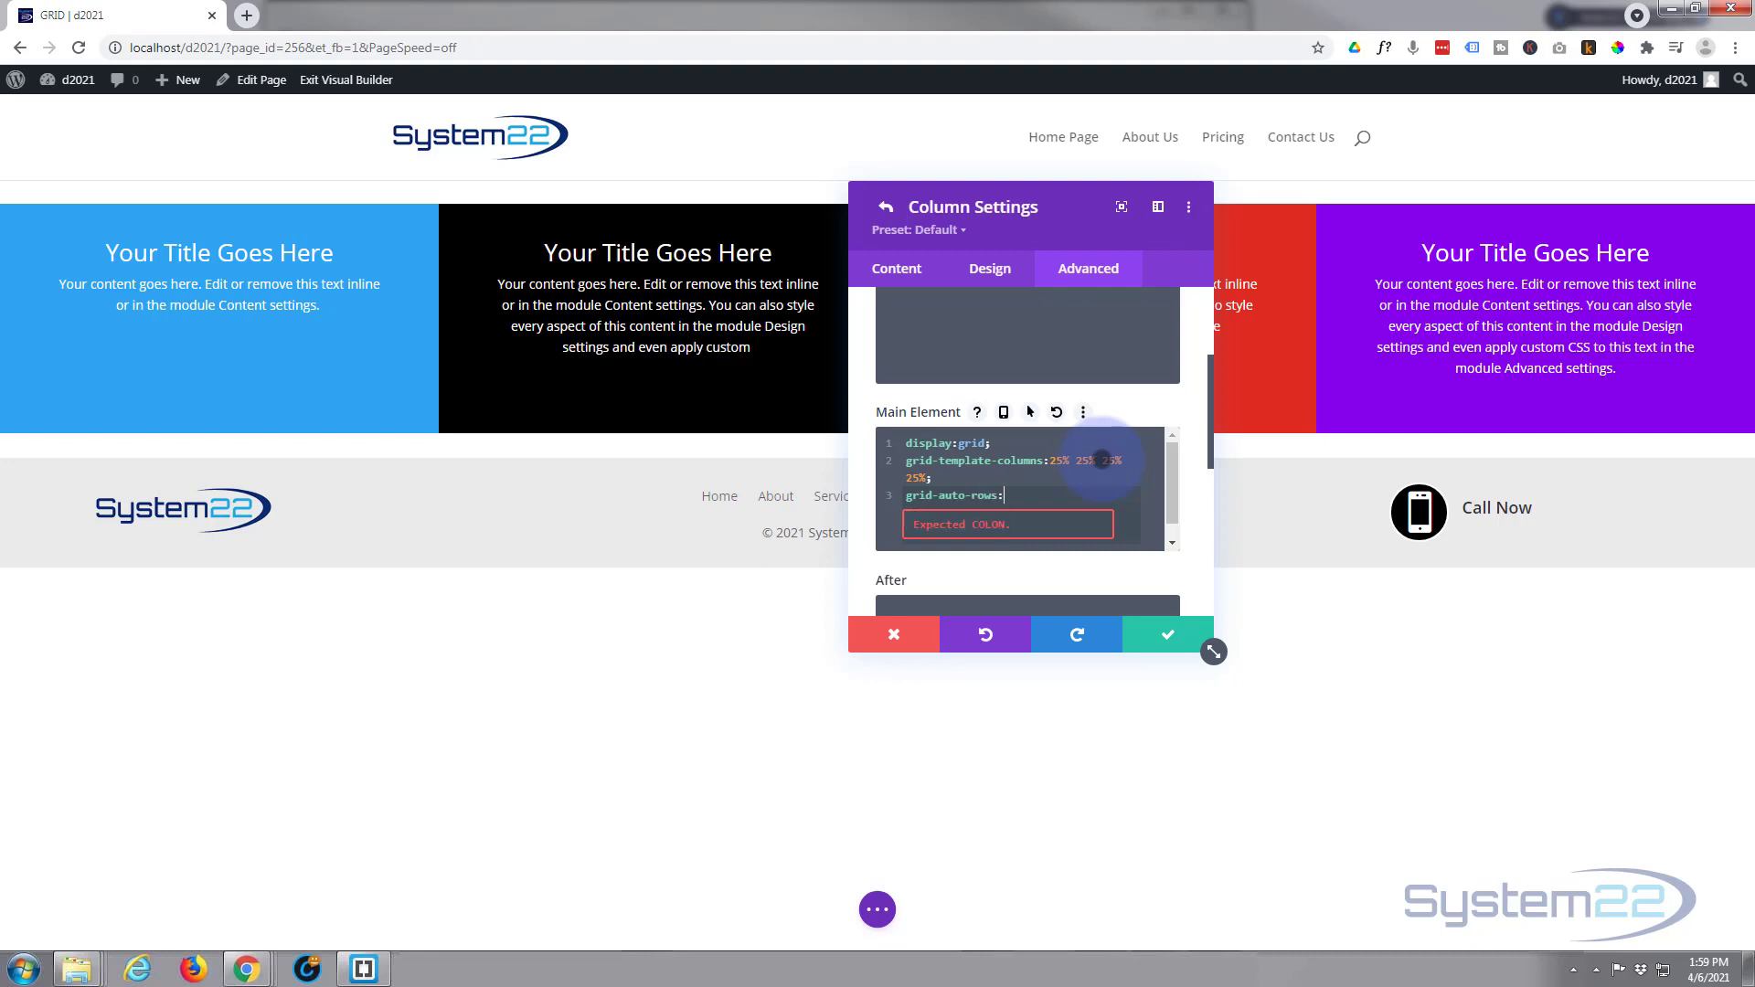
{"action": "type", "text": "auto;"}
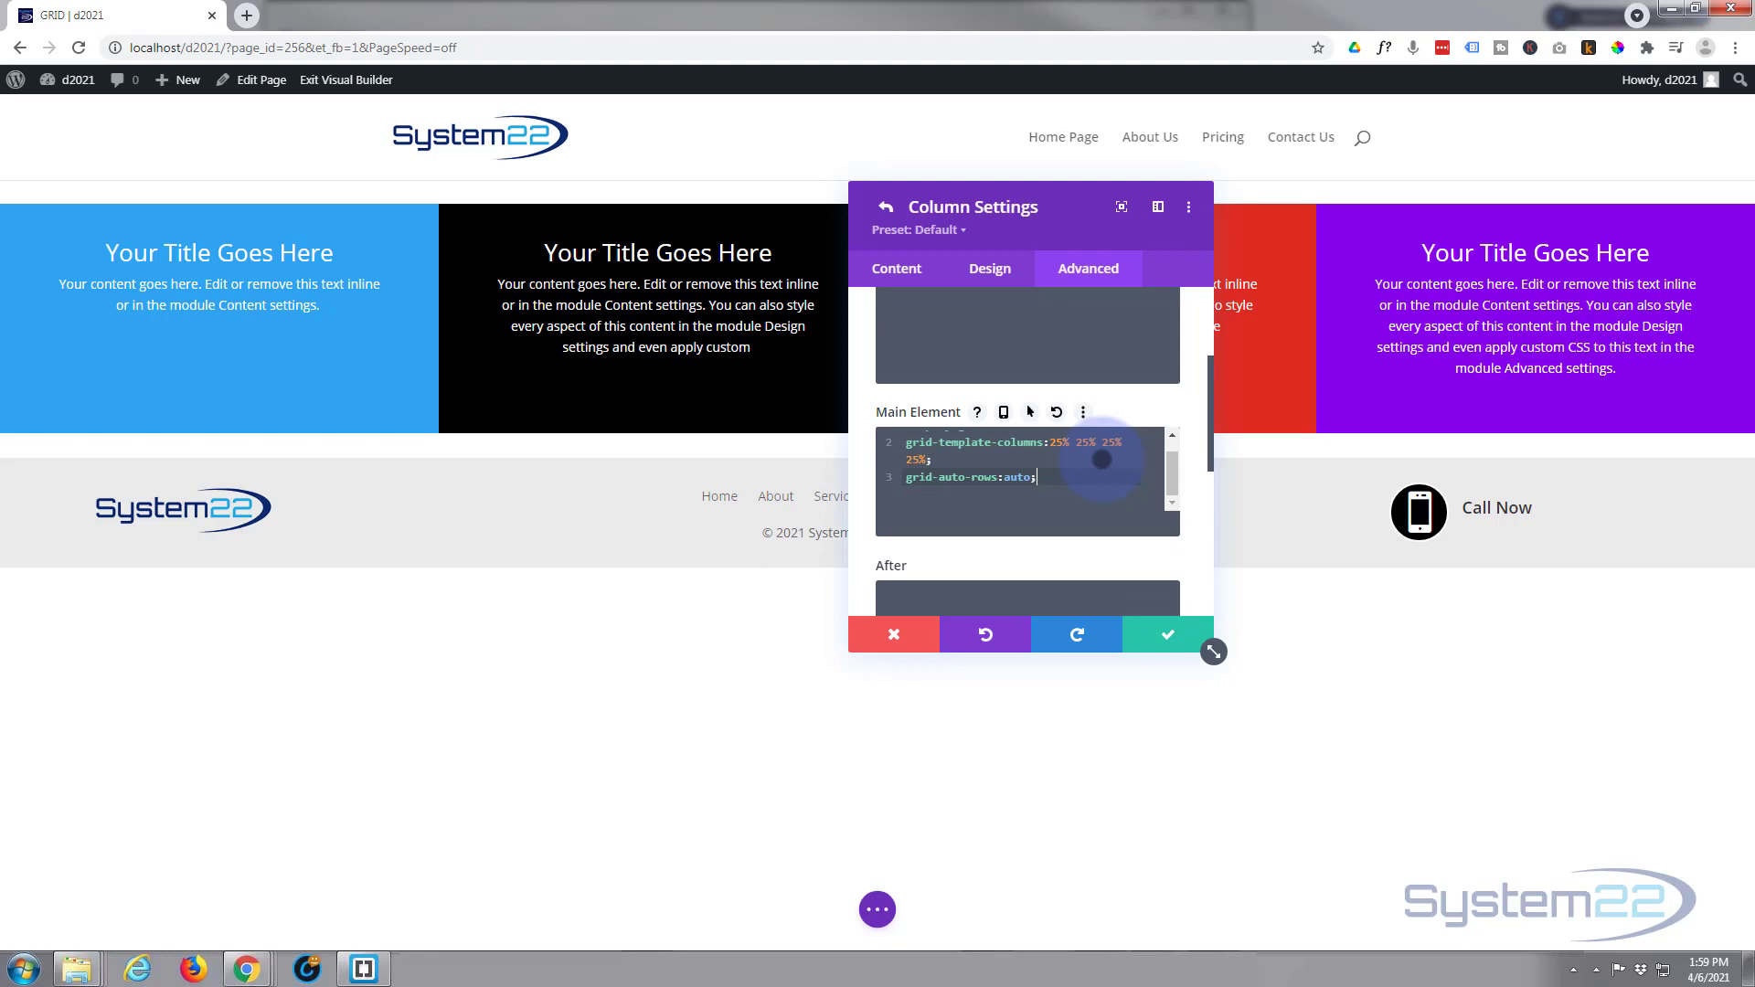
- Save the column and row settings, then duplicate the red, black, blue and purple modules
{"action": "left_click", "coordinate": [1157, 633]}
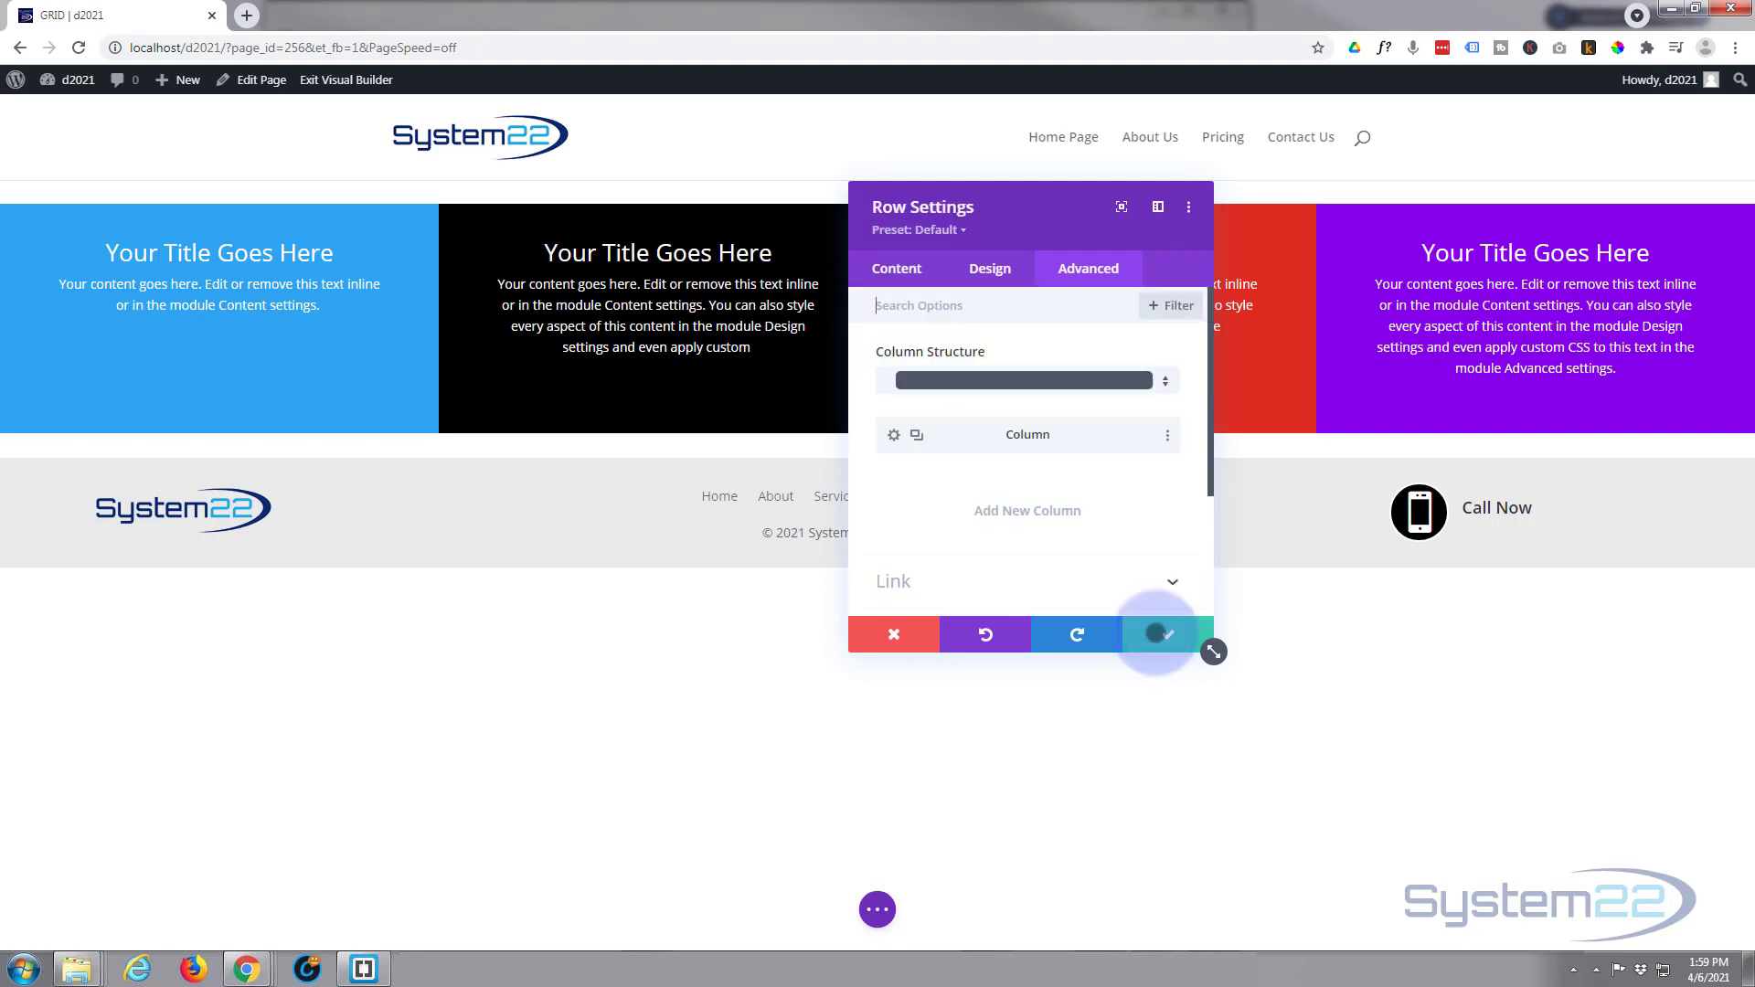
{"action": "left_click", "coordinate": [1167, 632]}
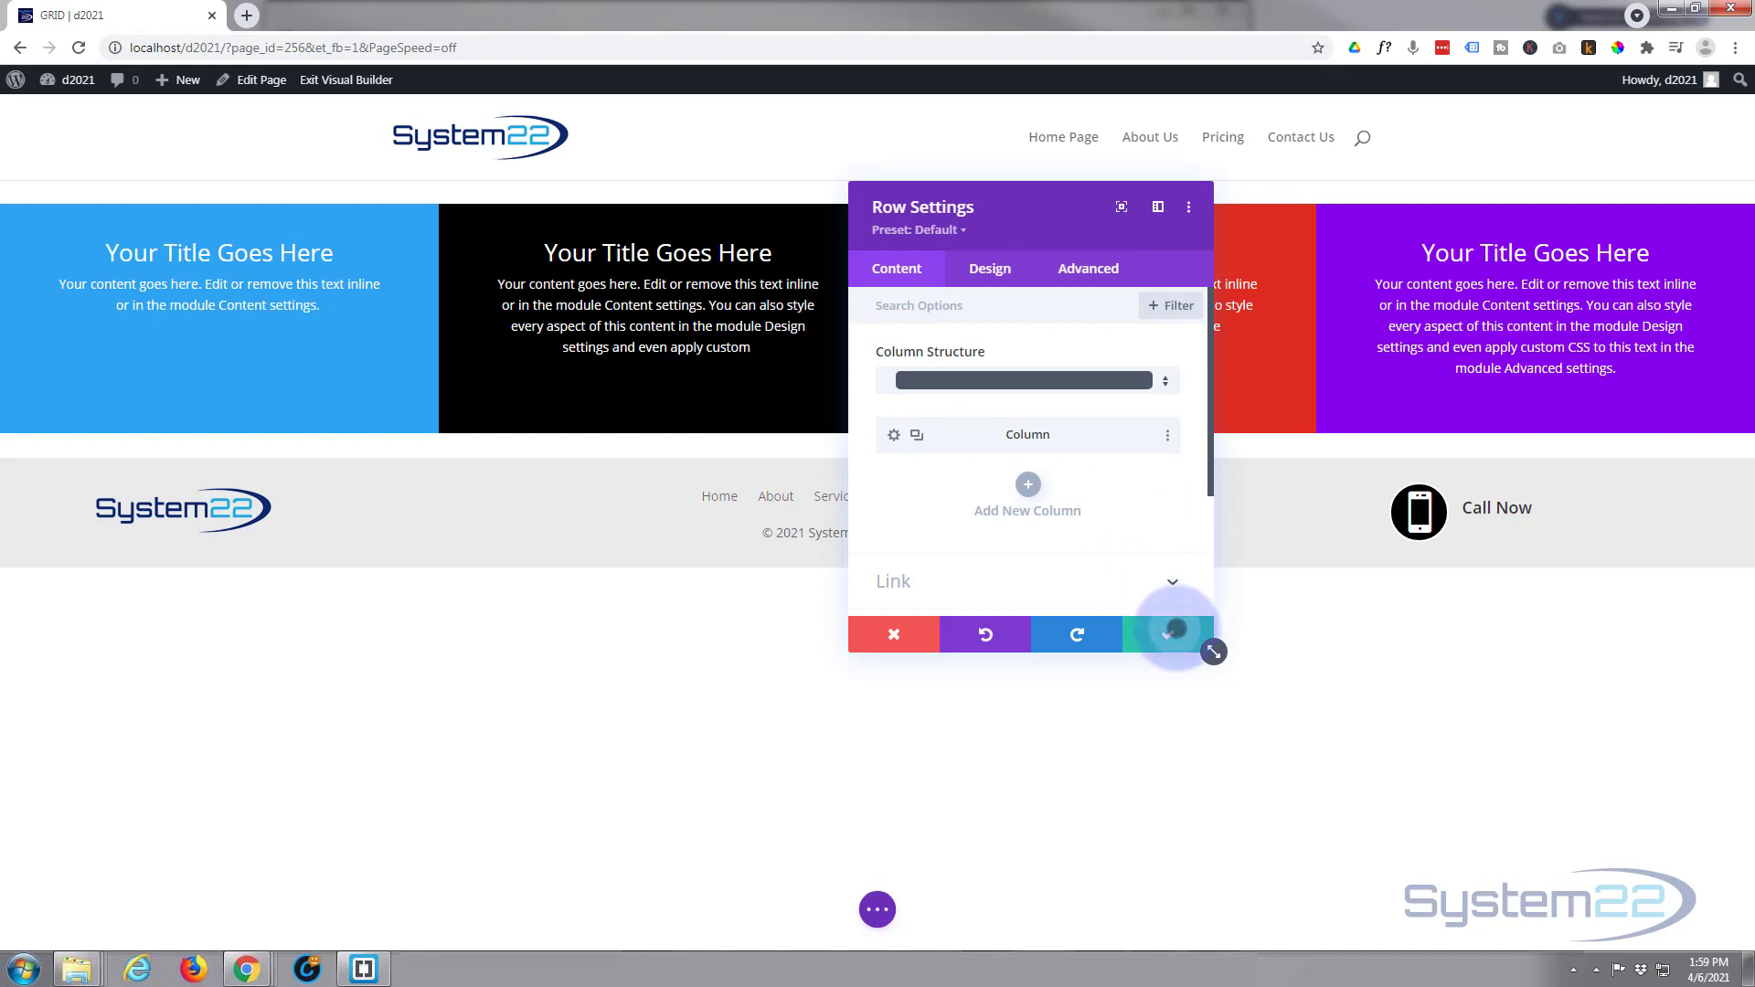
{"action": "mouse_move", "coordinate": [996, 249]}
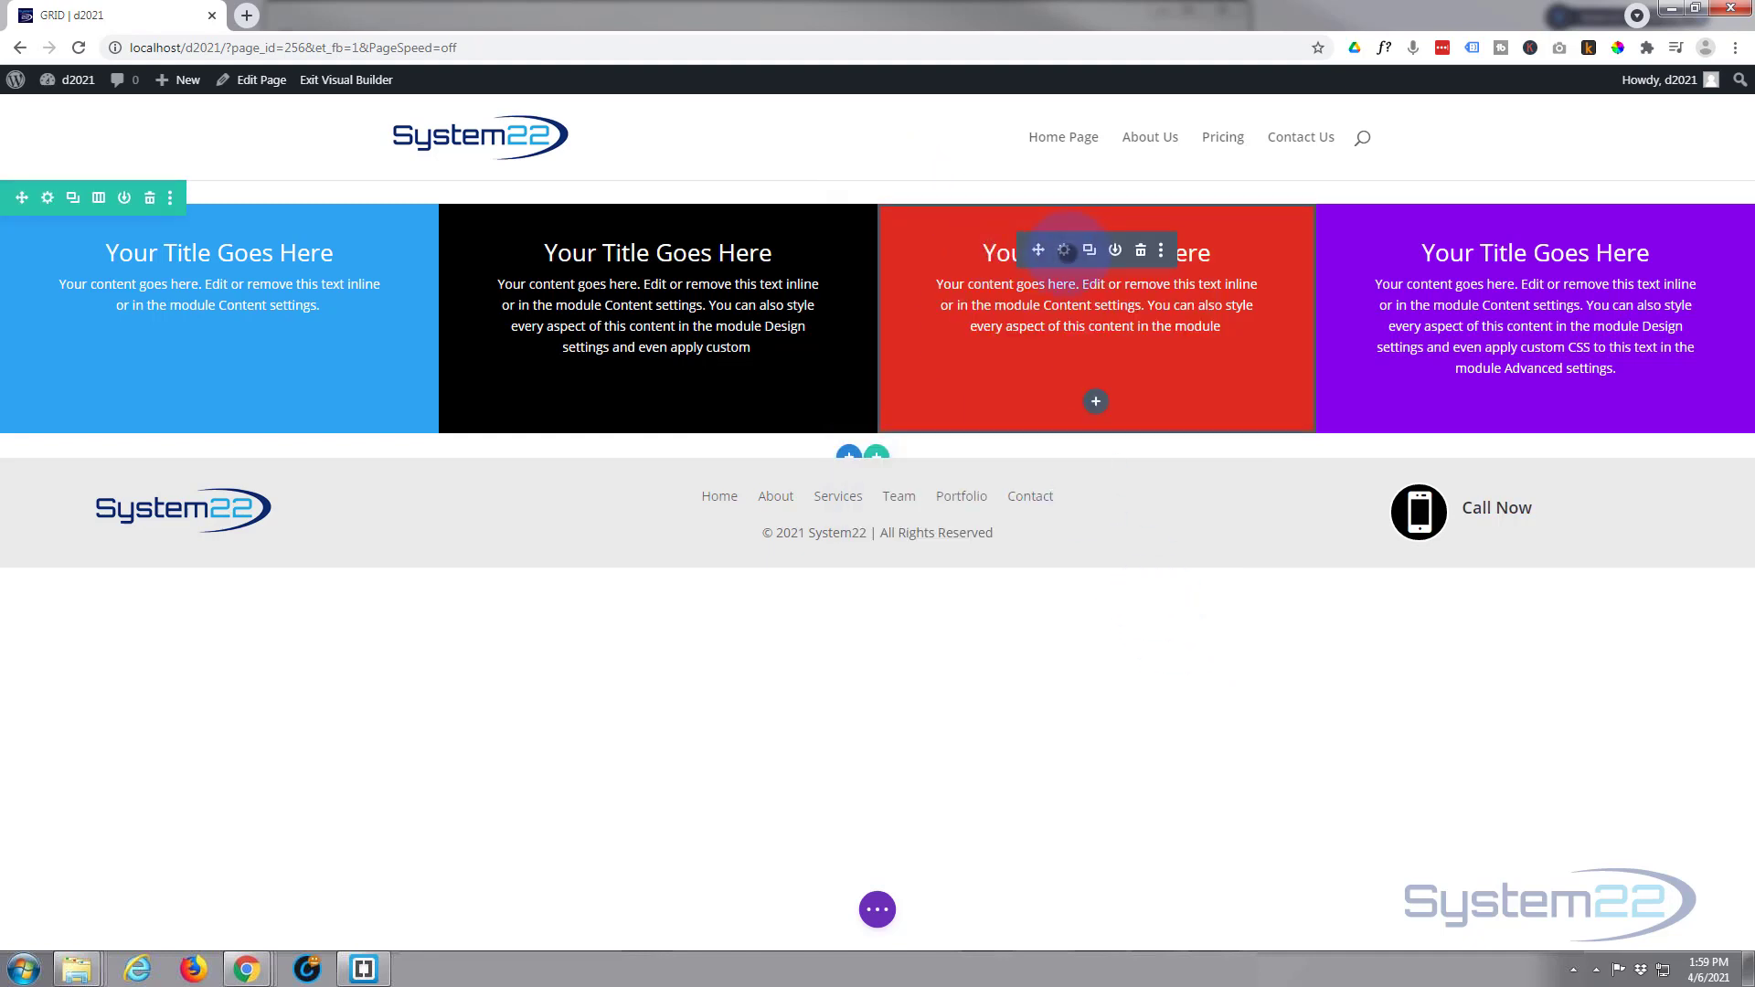
{"action": "left_click", "coordinate": [1088, 249]}
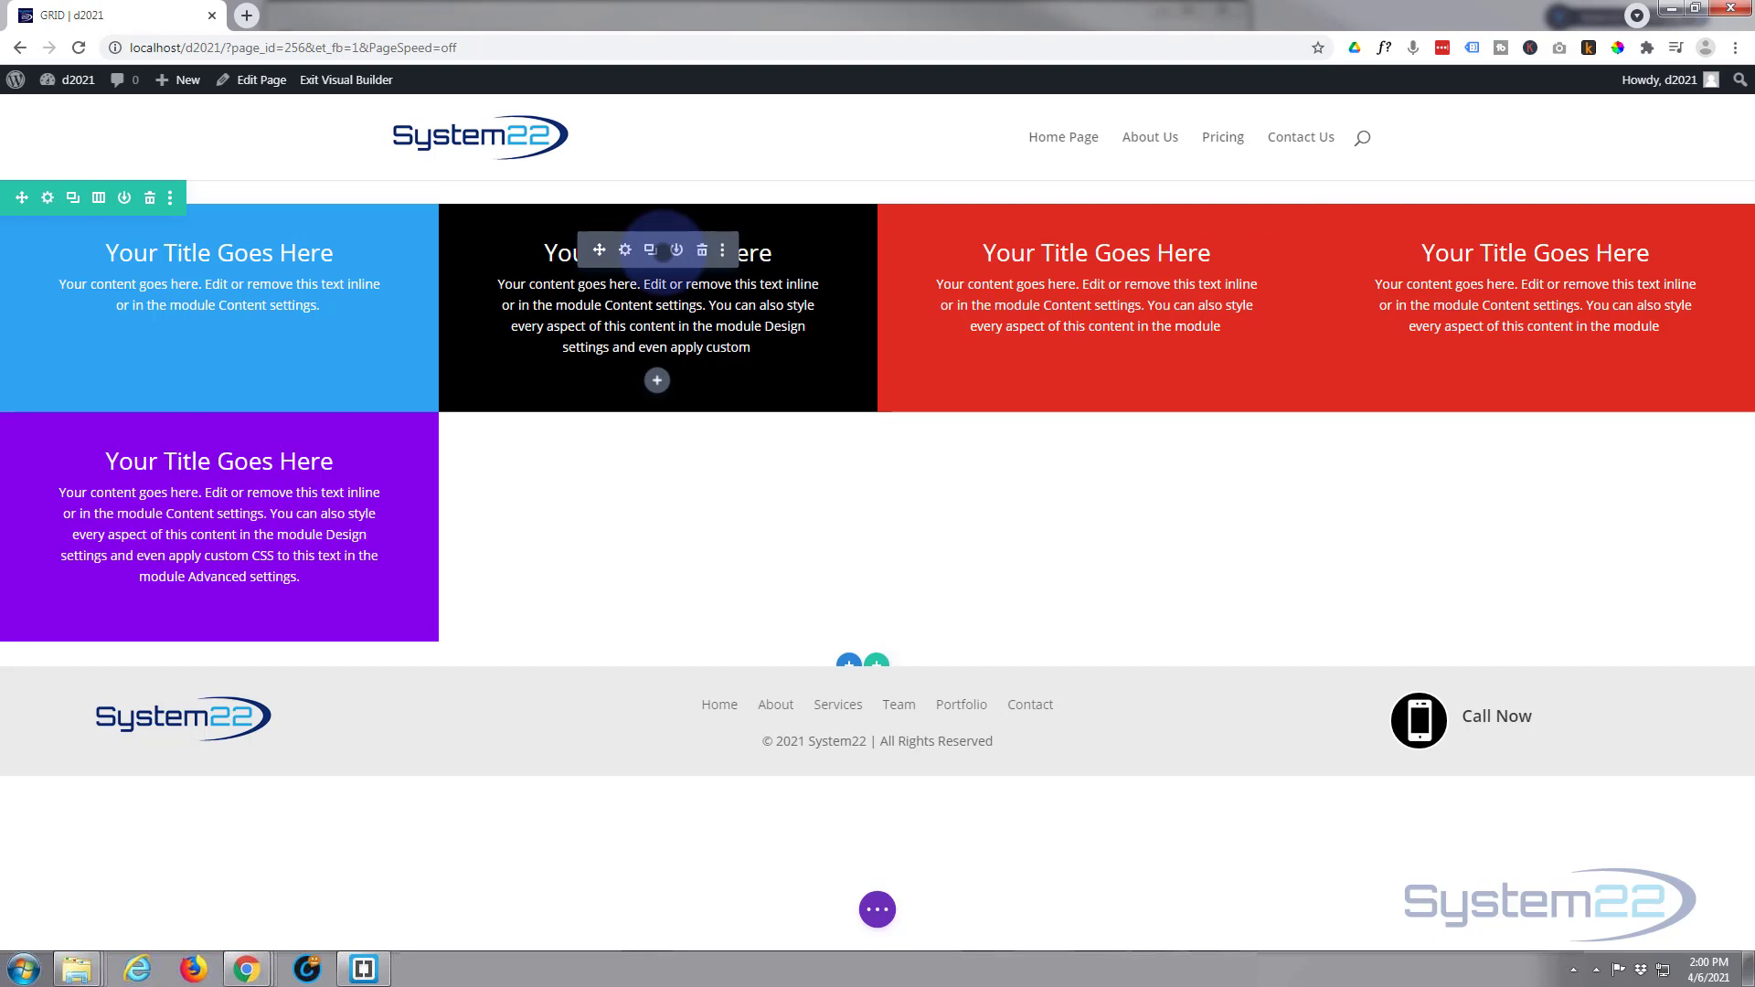
{"action": "left_click", "coordinate": [650, 250]}
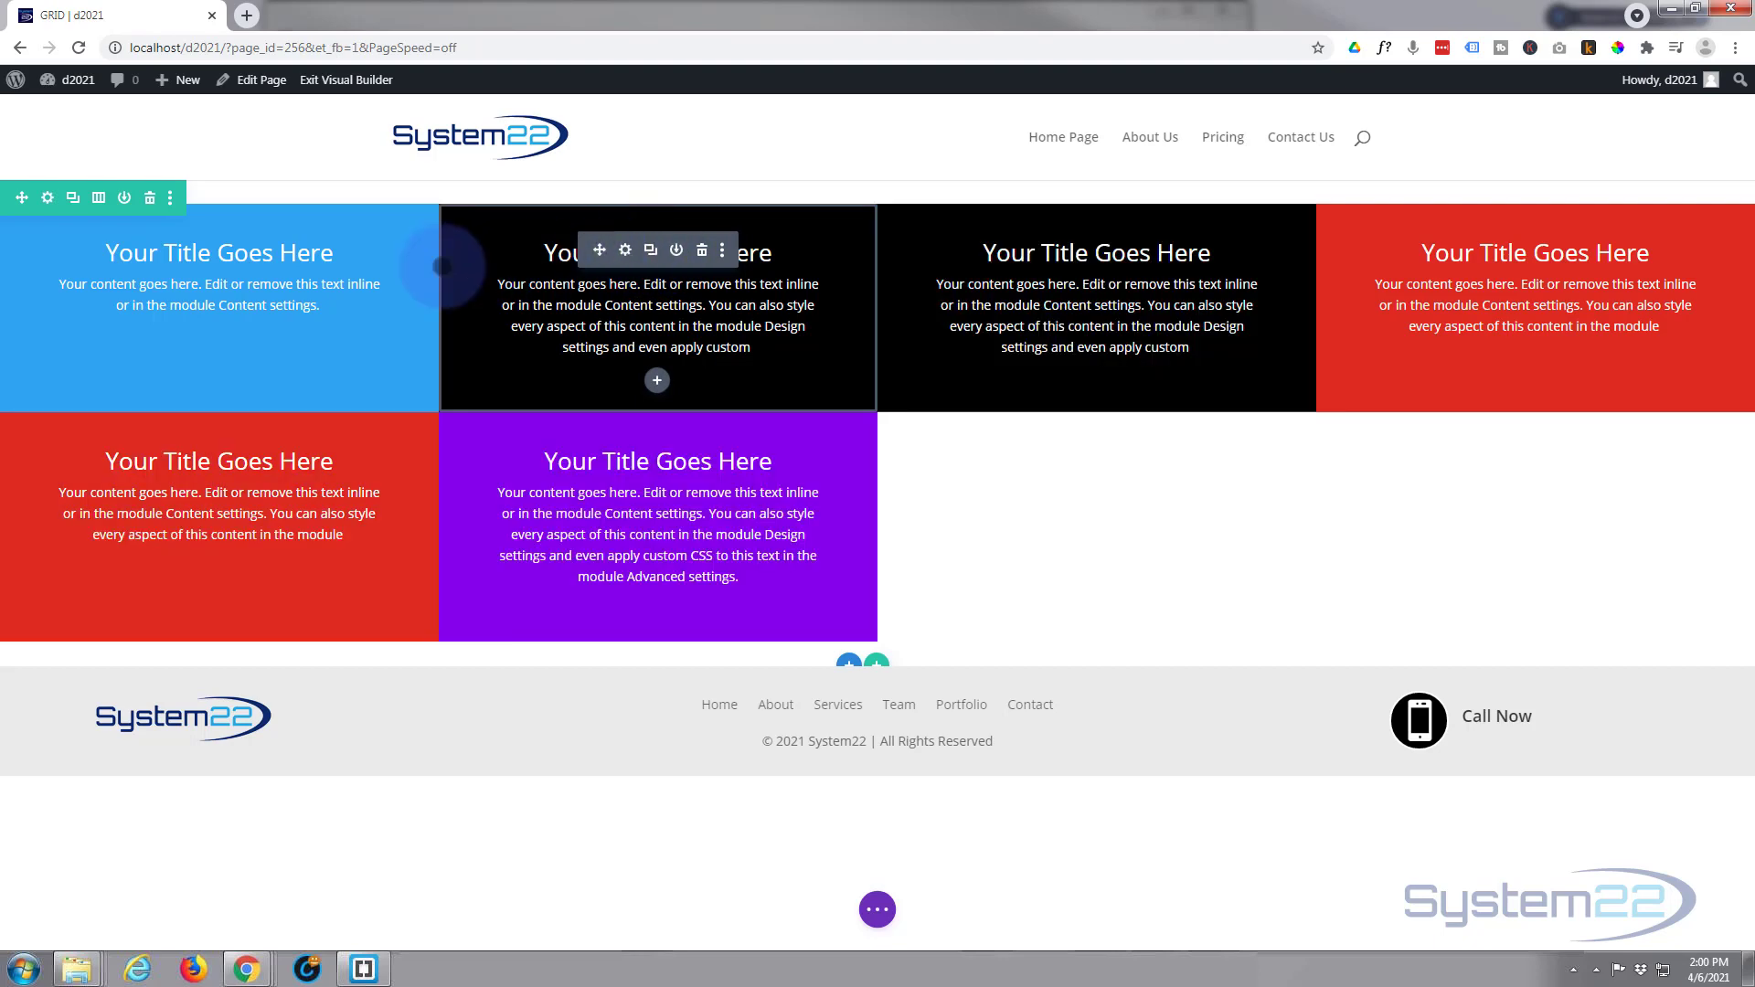
{"action": "mouse_move", "coordinate": [227, 262]}
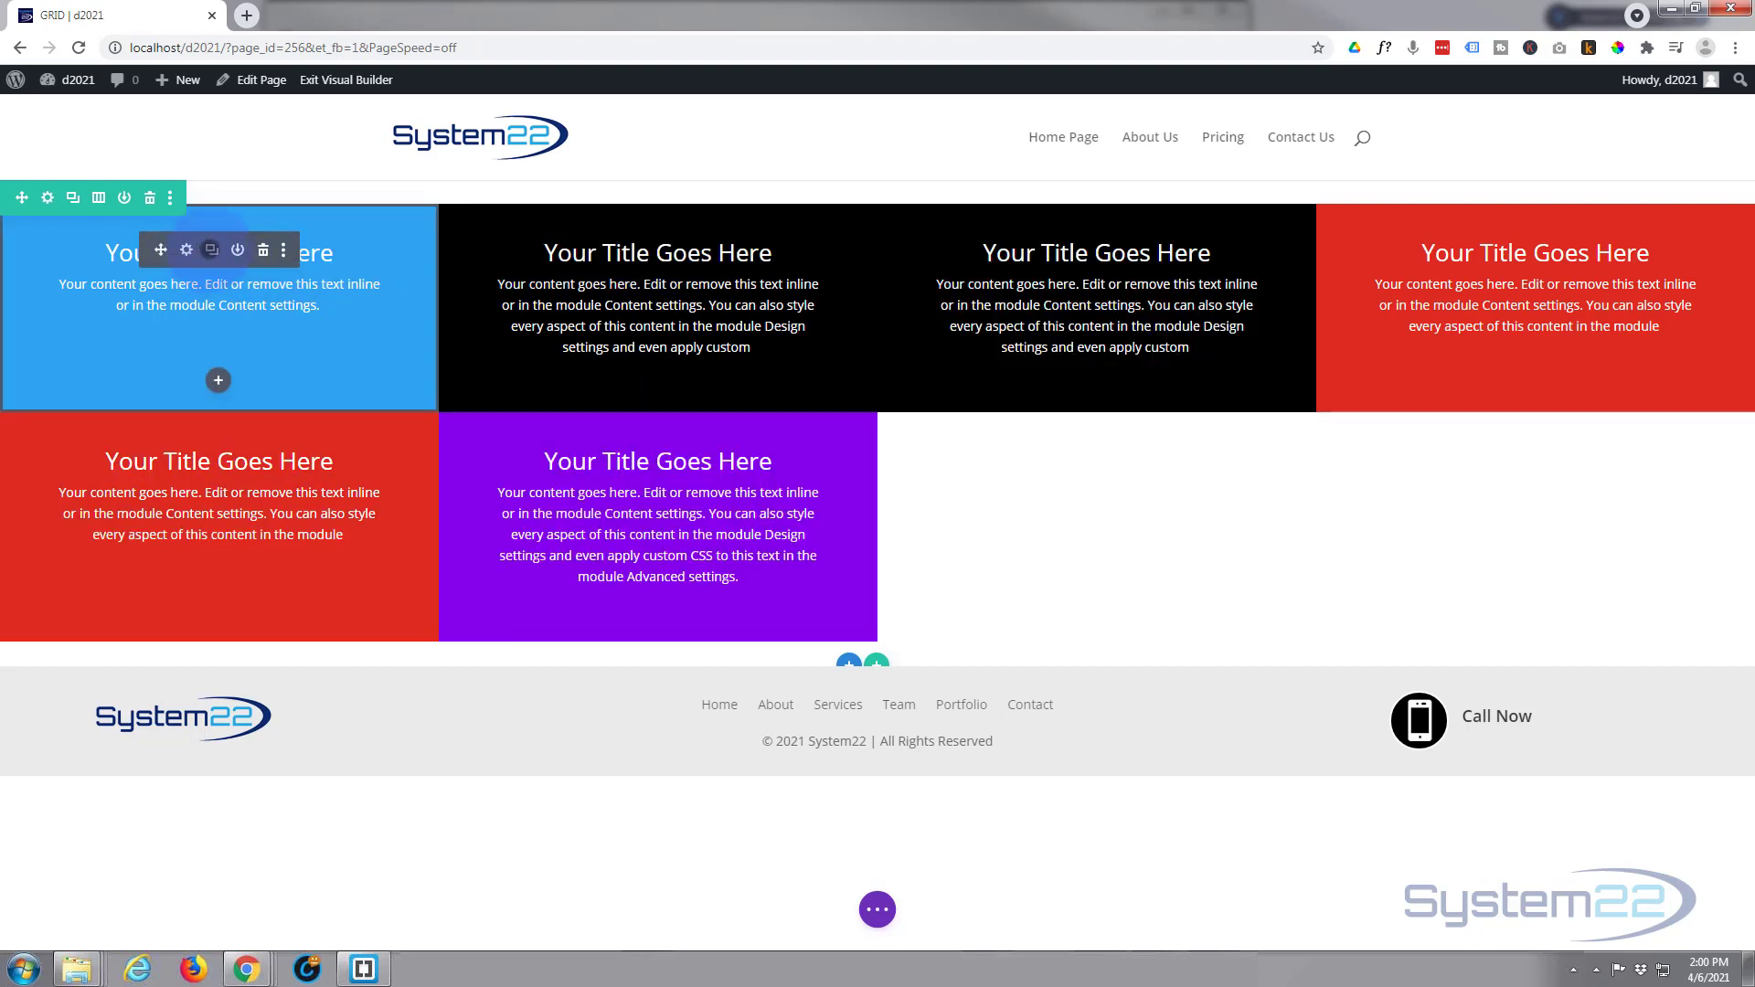
{"action": "left_click", "coordinate": [211, 249]}
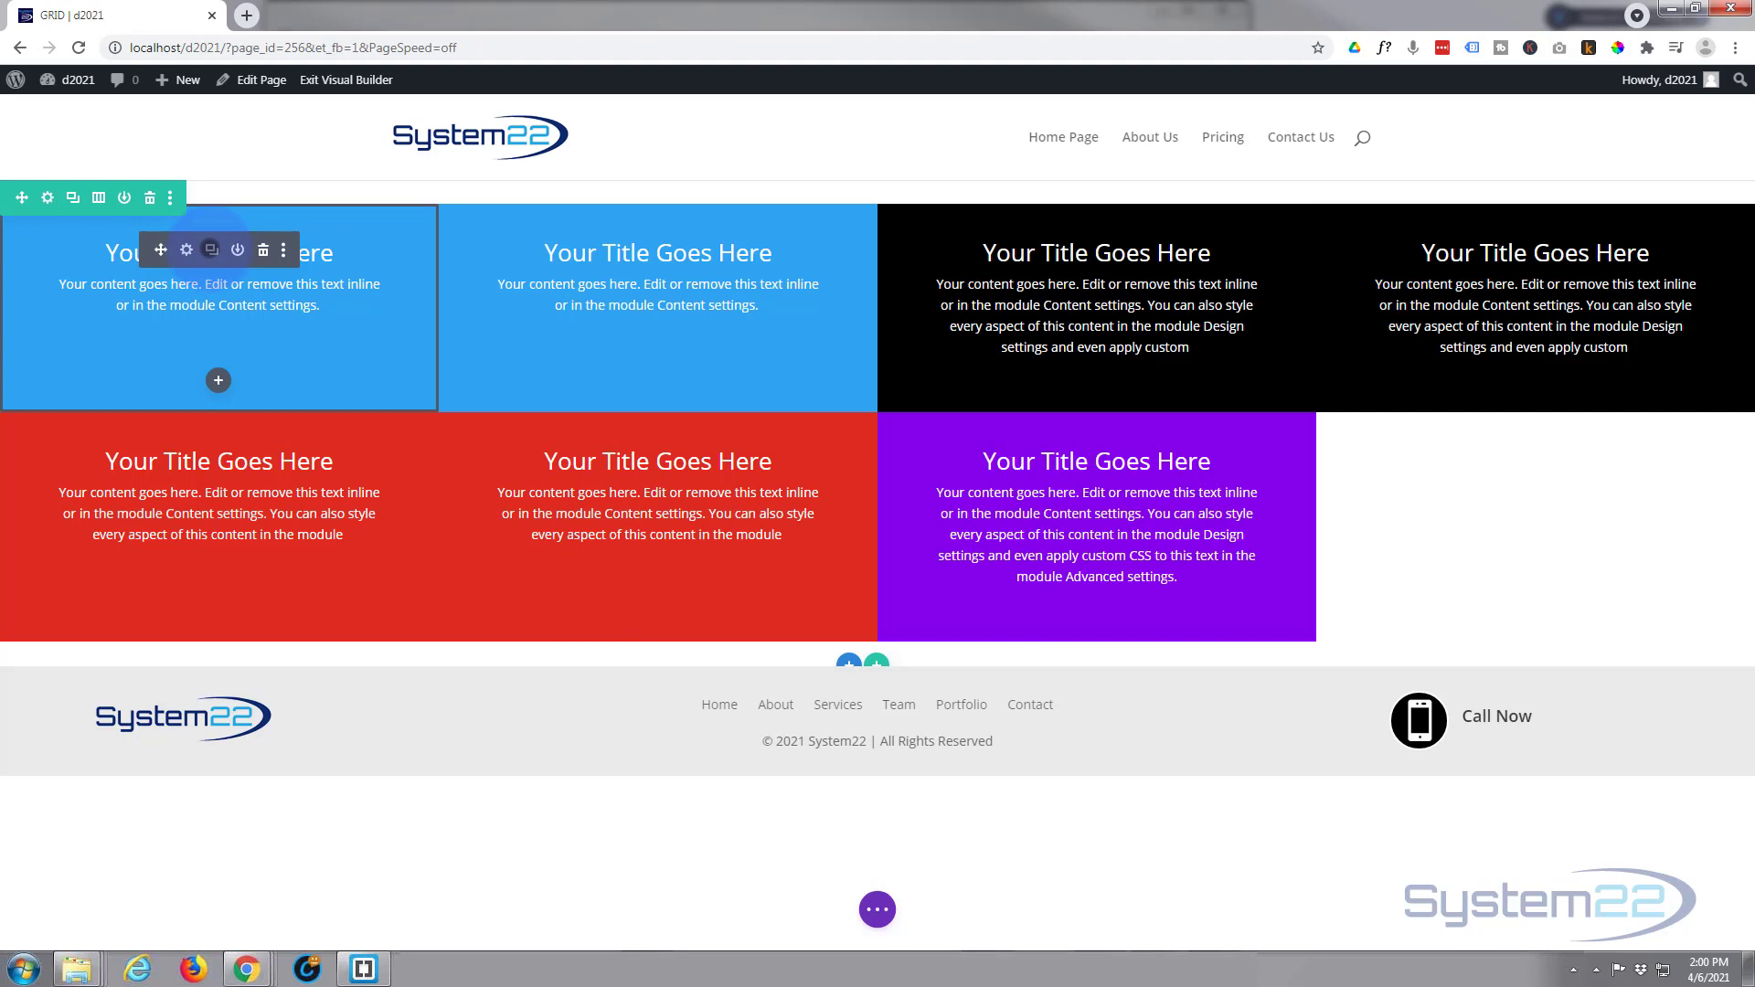
{"action": "mouse_move", "coordinate": [1064, 459]}
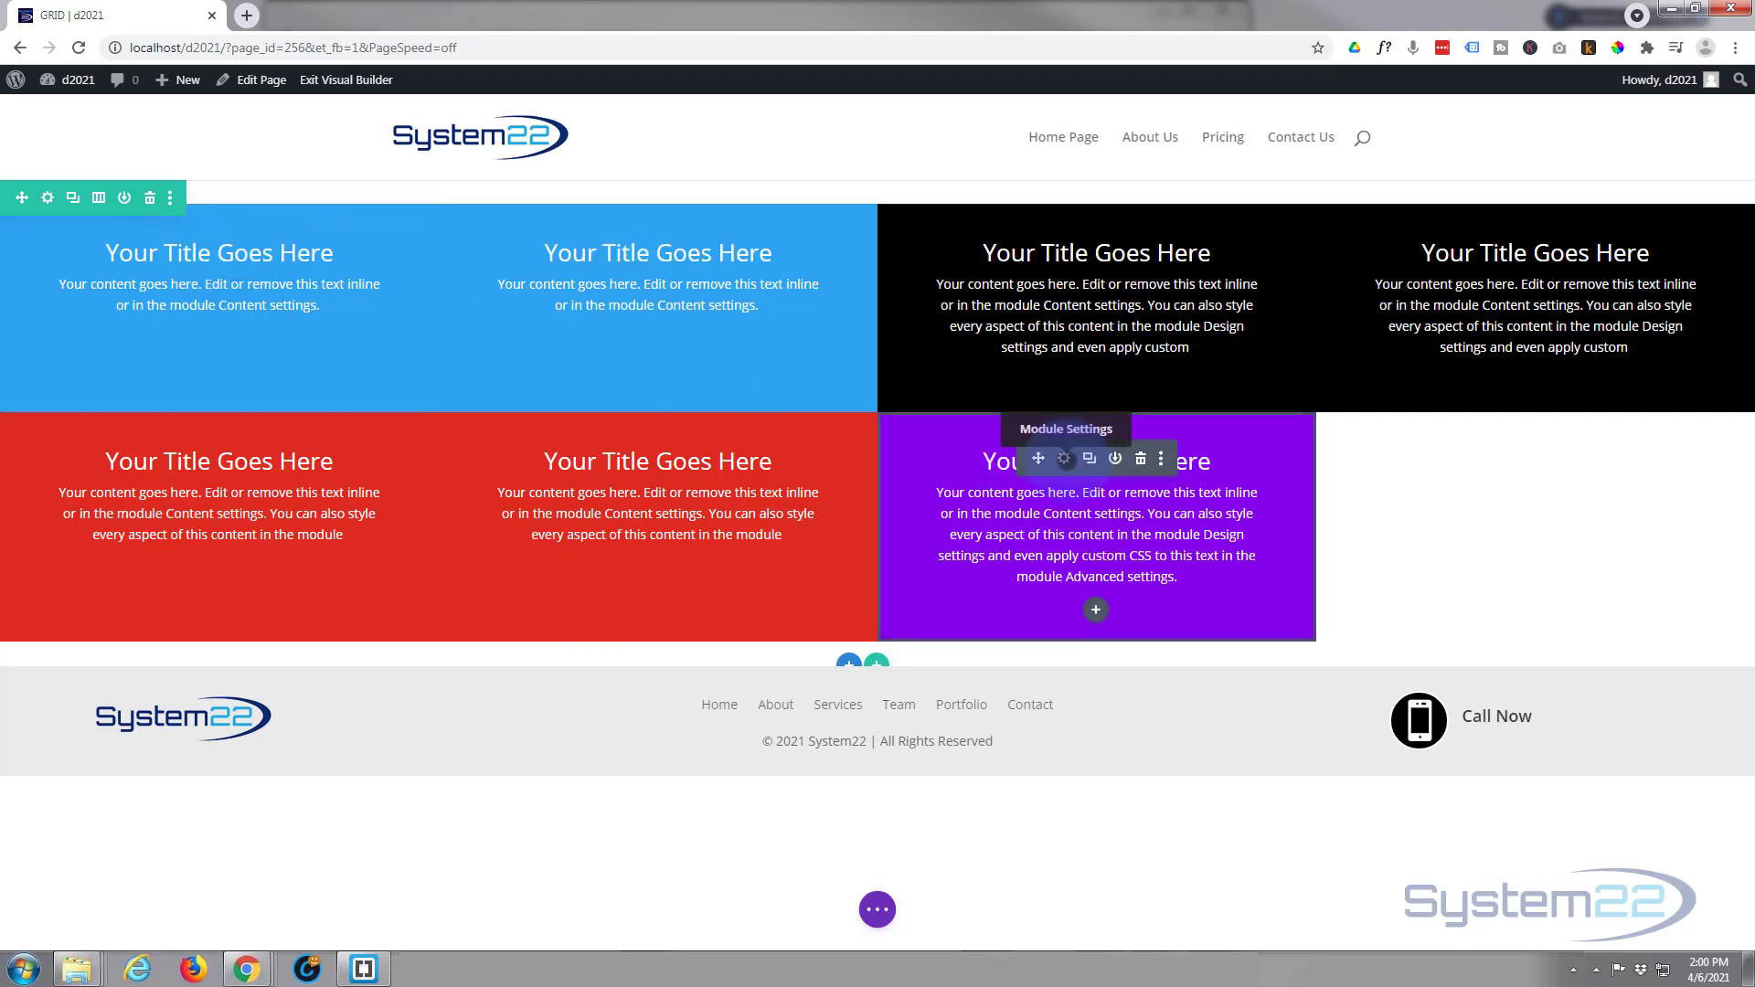
{"action": "left_click", "coordinate": [1088, 458]}
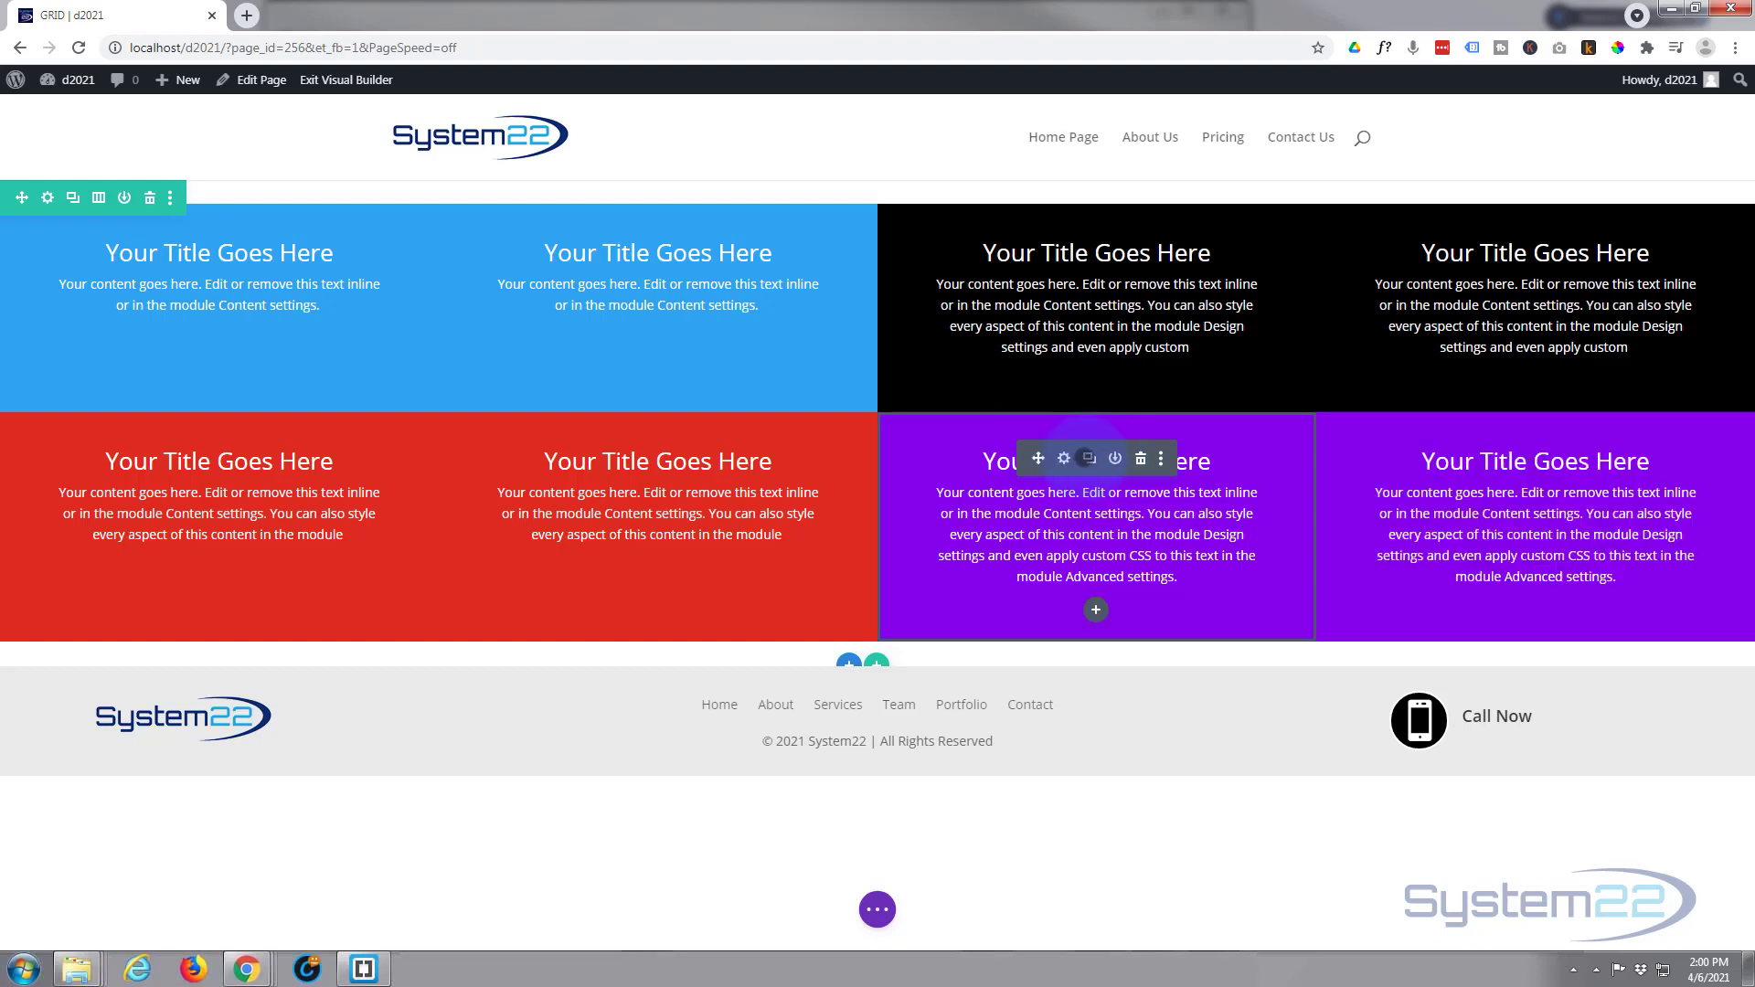
- Drag the module copies so the top row reads blue, red, black, purple and the bottom row red, black, purple, blue
{"action": "mouse_move", "coordinate": [597, 443]}
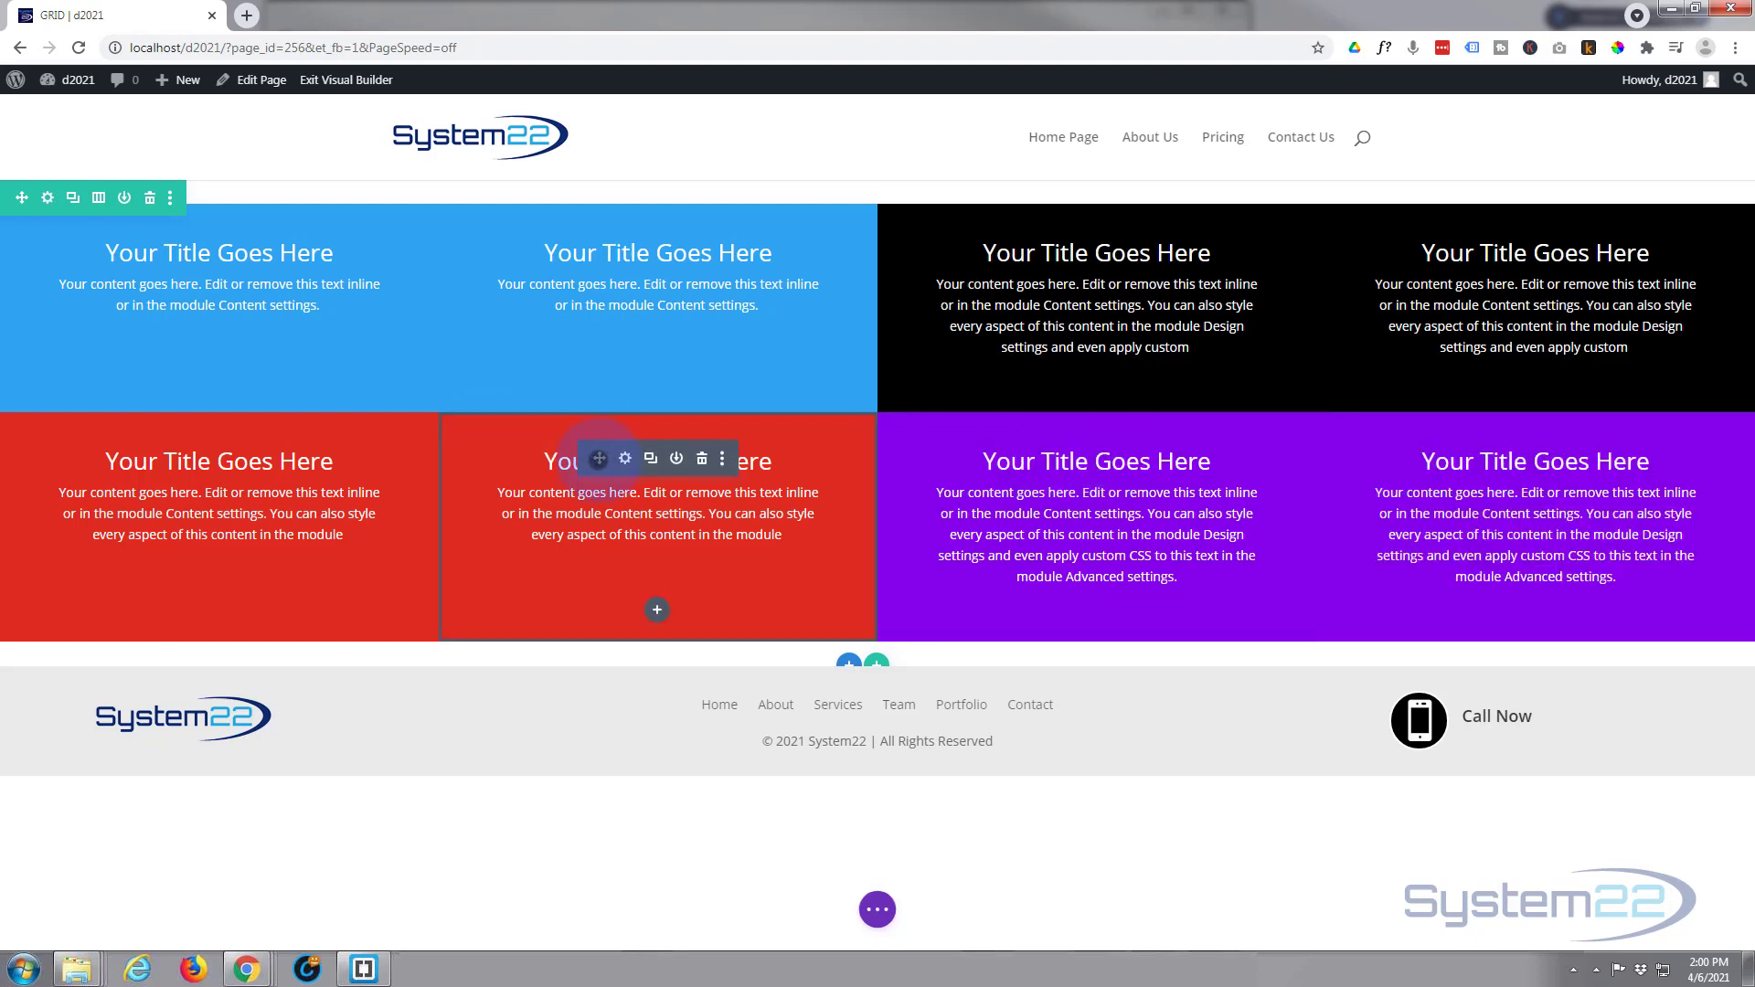
{"action": "left_click_drag", "start_coordinate": [598, 443], "coordinate": [630, 219]}
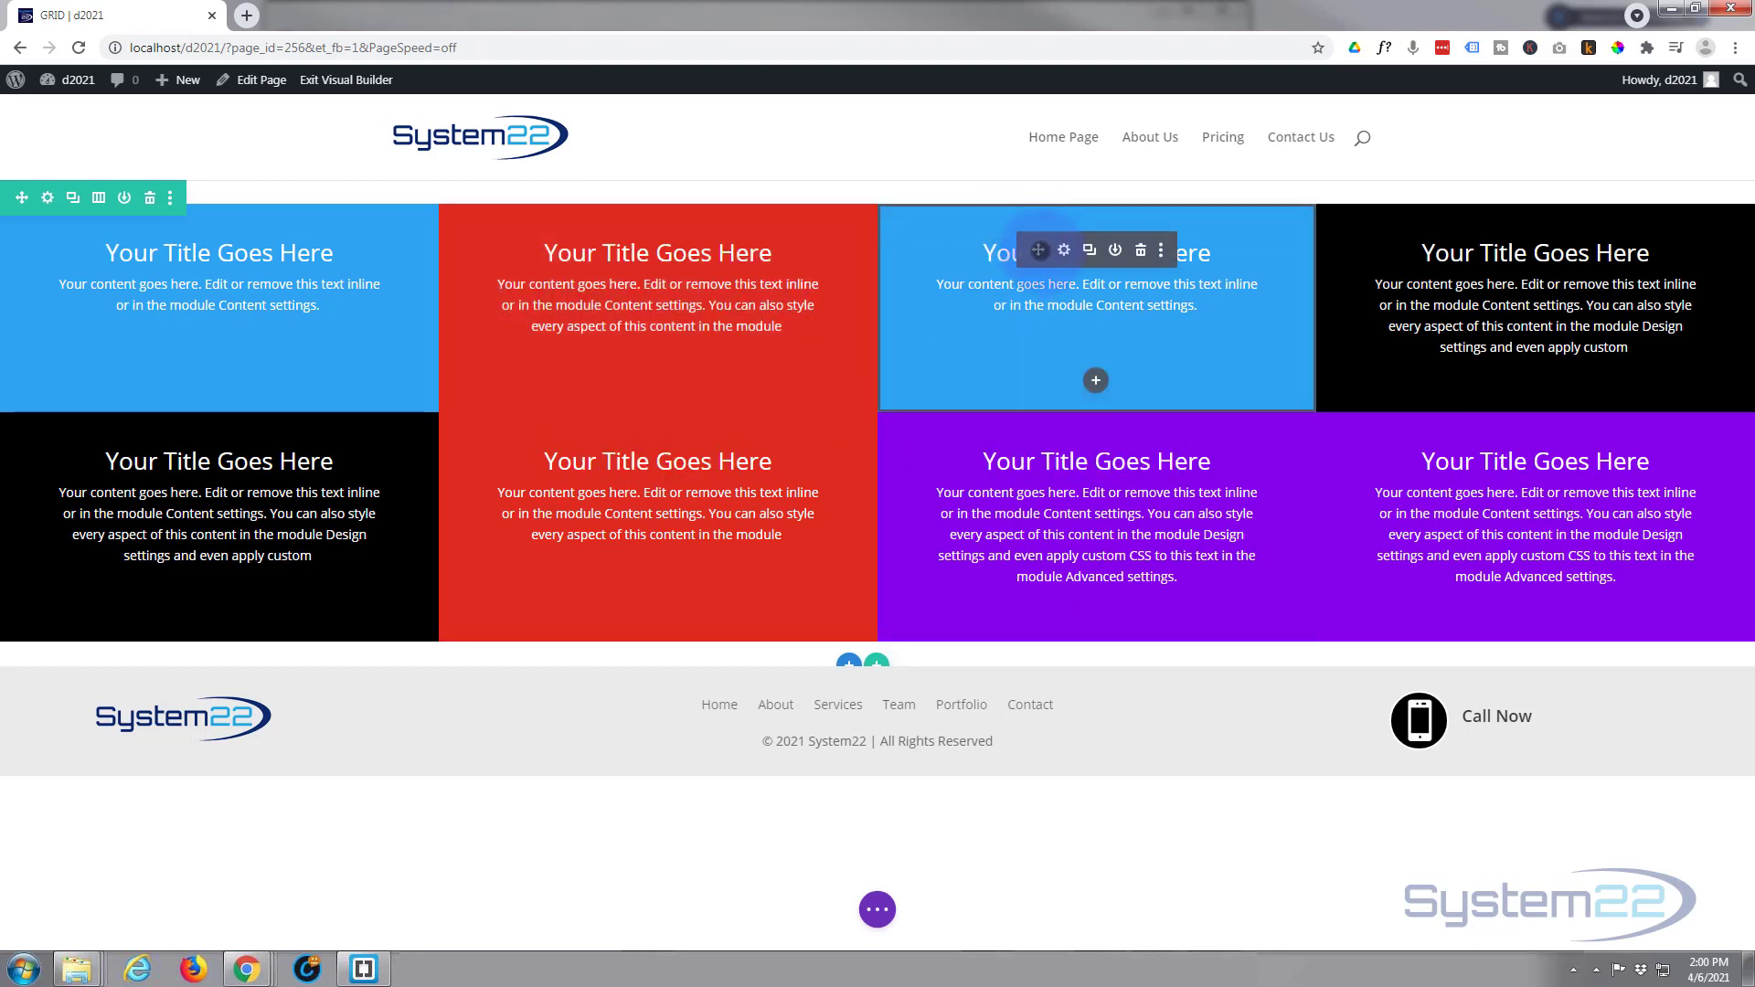
{"action": "left_click_drag", "start_coordinate": [1093, 380], "coordinate": [561, 607]}
{"action": "left_click_drag", "start_coordinate": [959, 470], "coordinate": [1638, 332]}
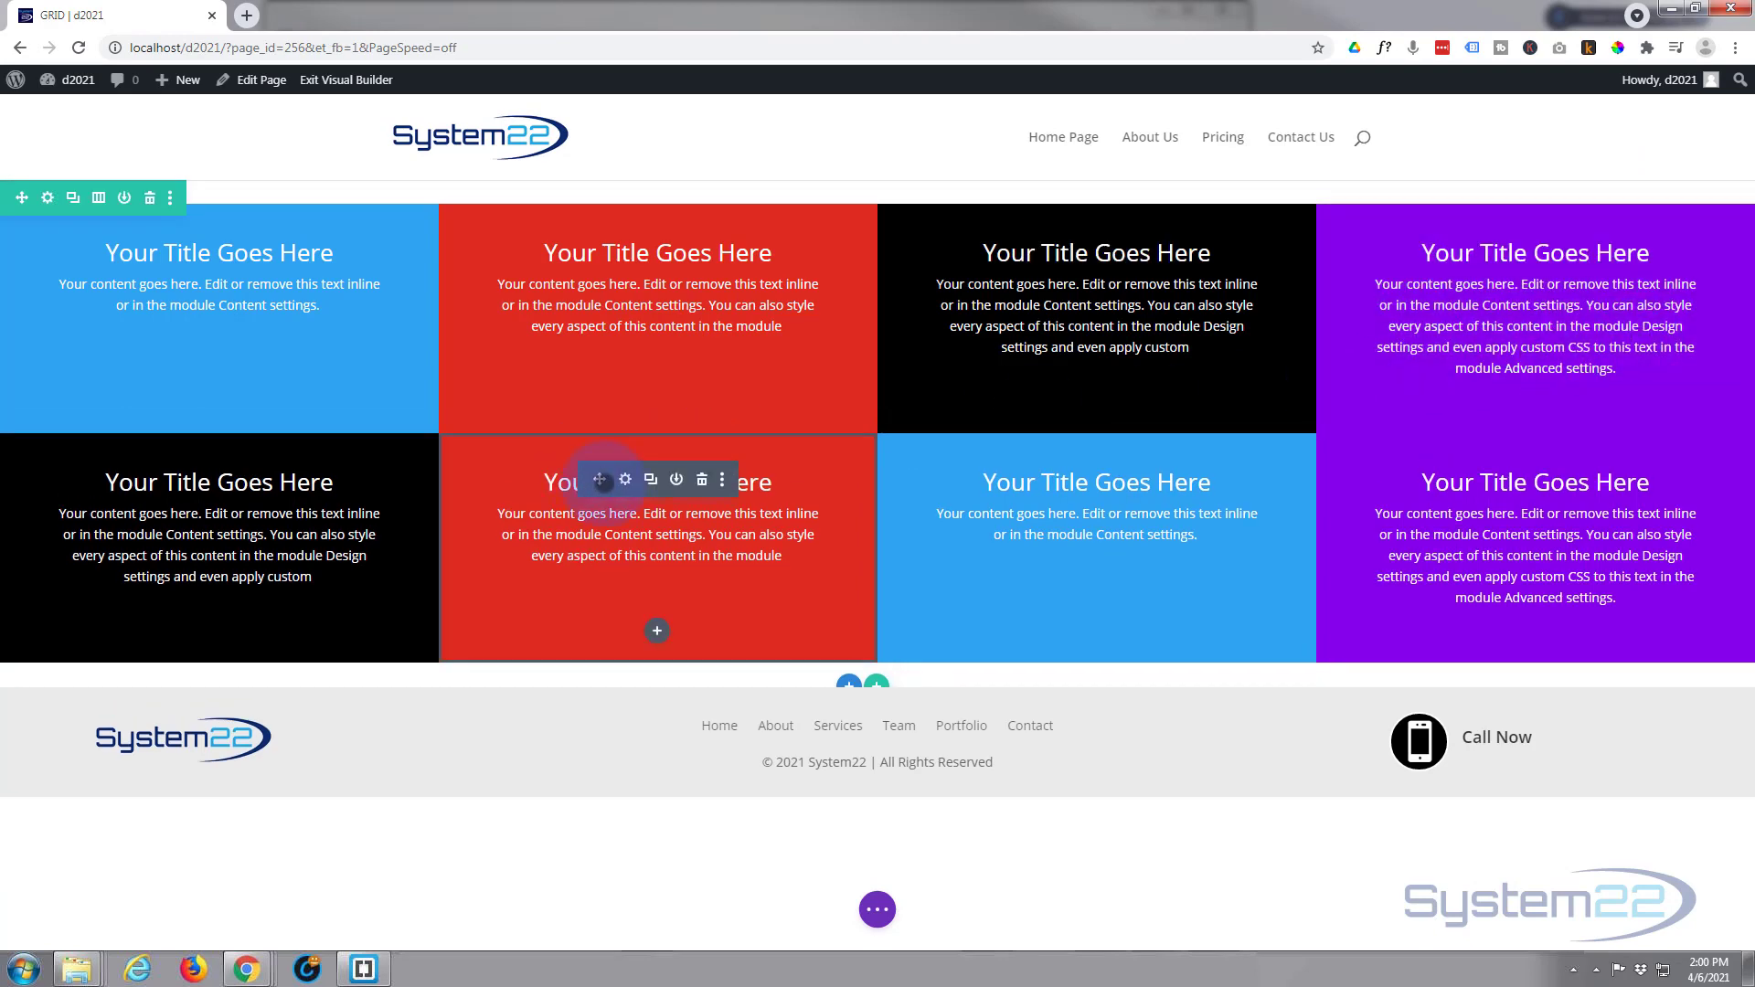
{"action": "left_click_drag", "start_coordinate": [600, 480], "coordinate": [99, 504]}
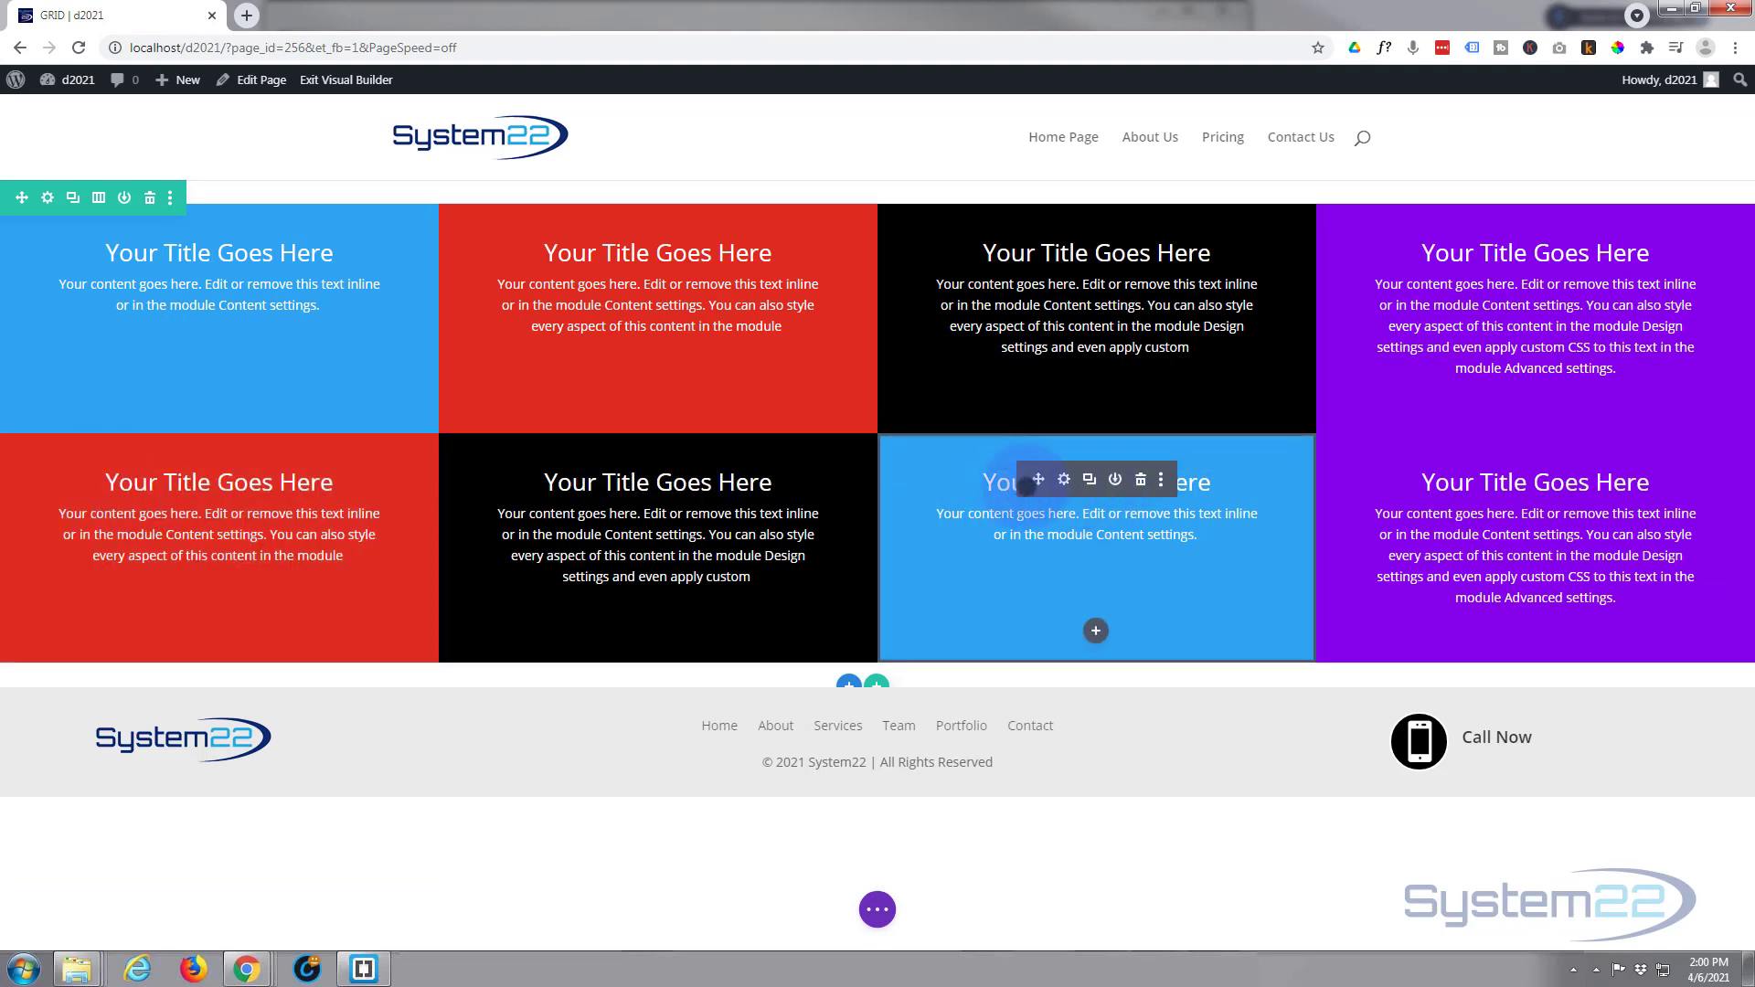
{"action": "left_click_drag", "start_coordinate": [1038, 480], "coordinate": [1548, 607]}
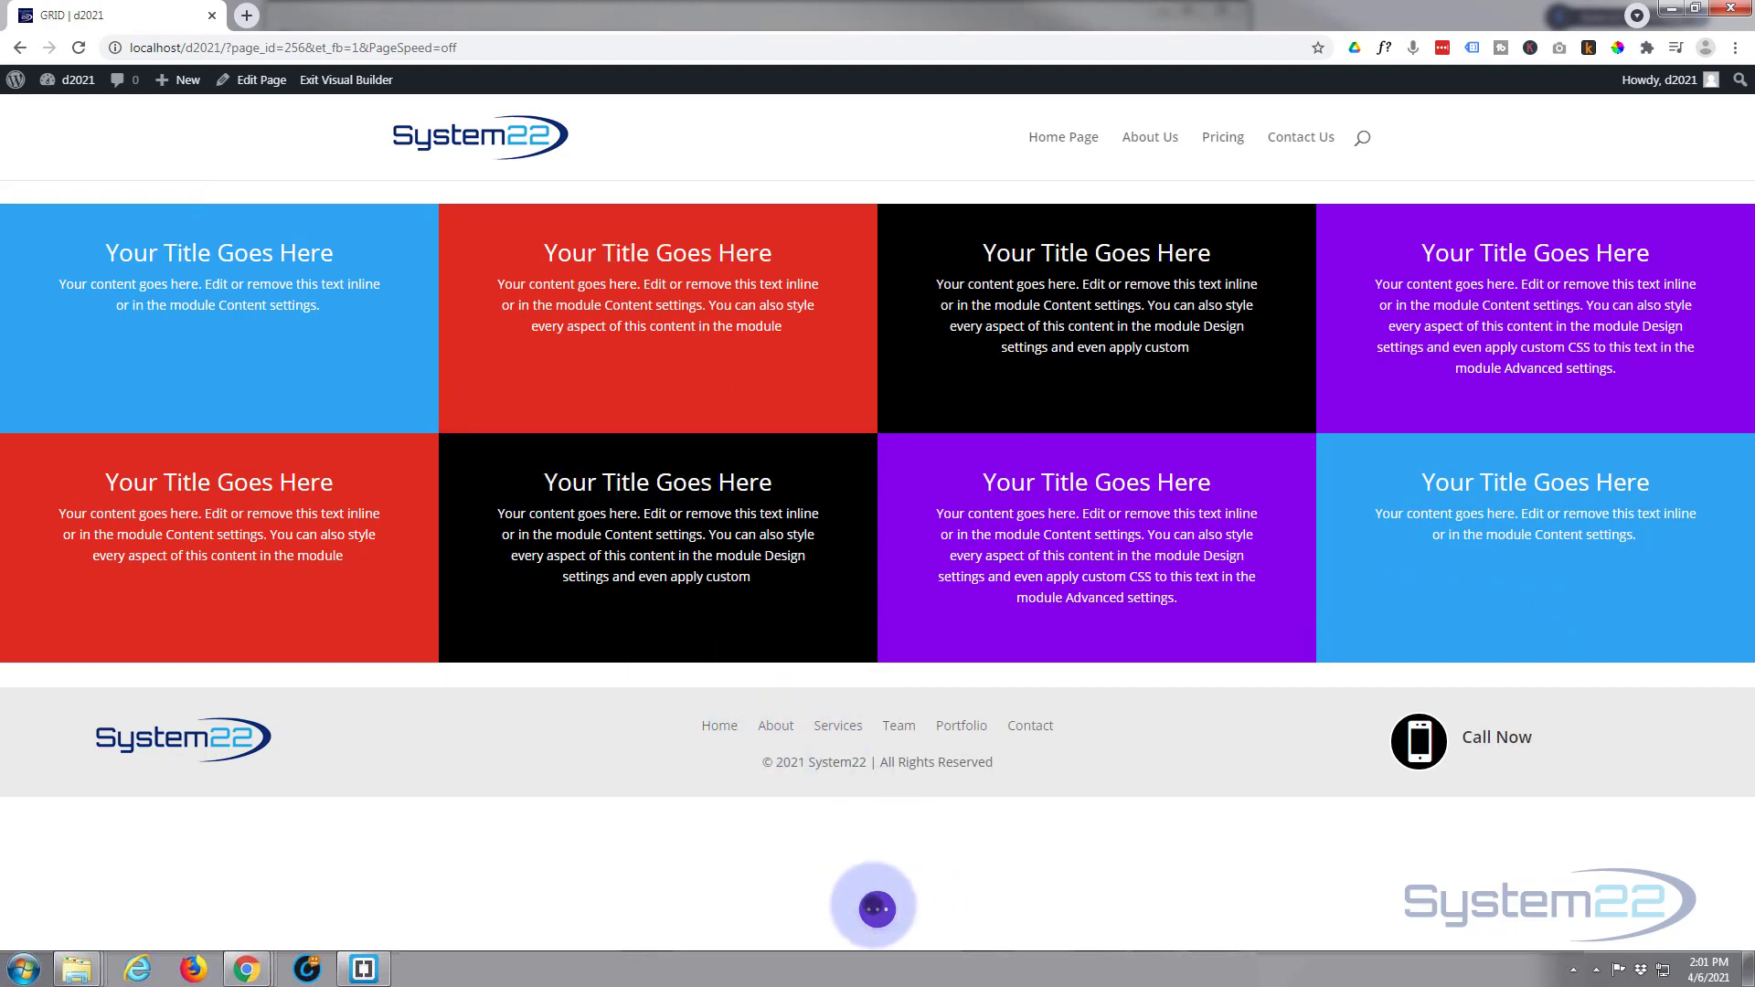
- Preview the grid at tablet and phone widths, then return to desktop view
{"action": "left_click", "coordinate": [876, 907]}
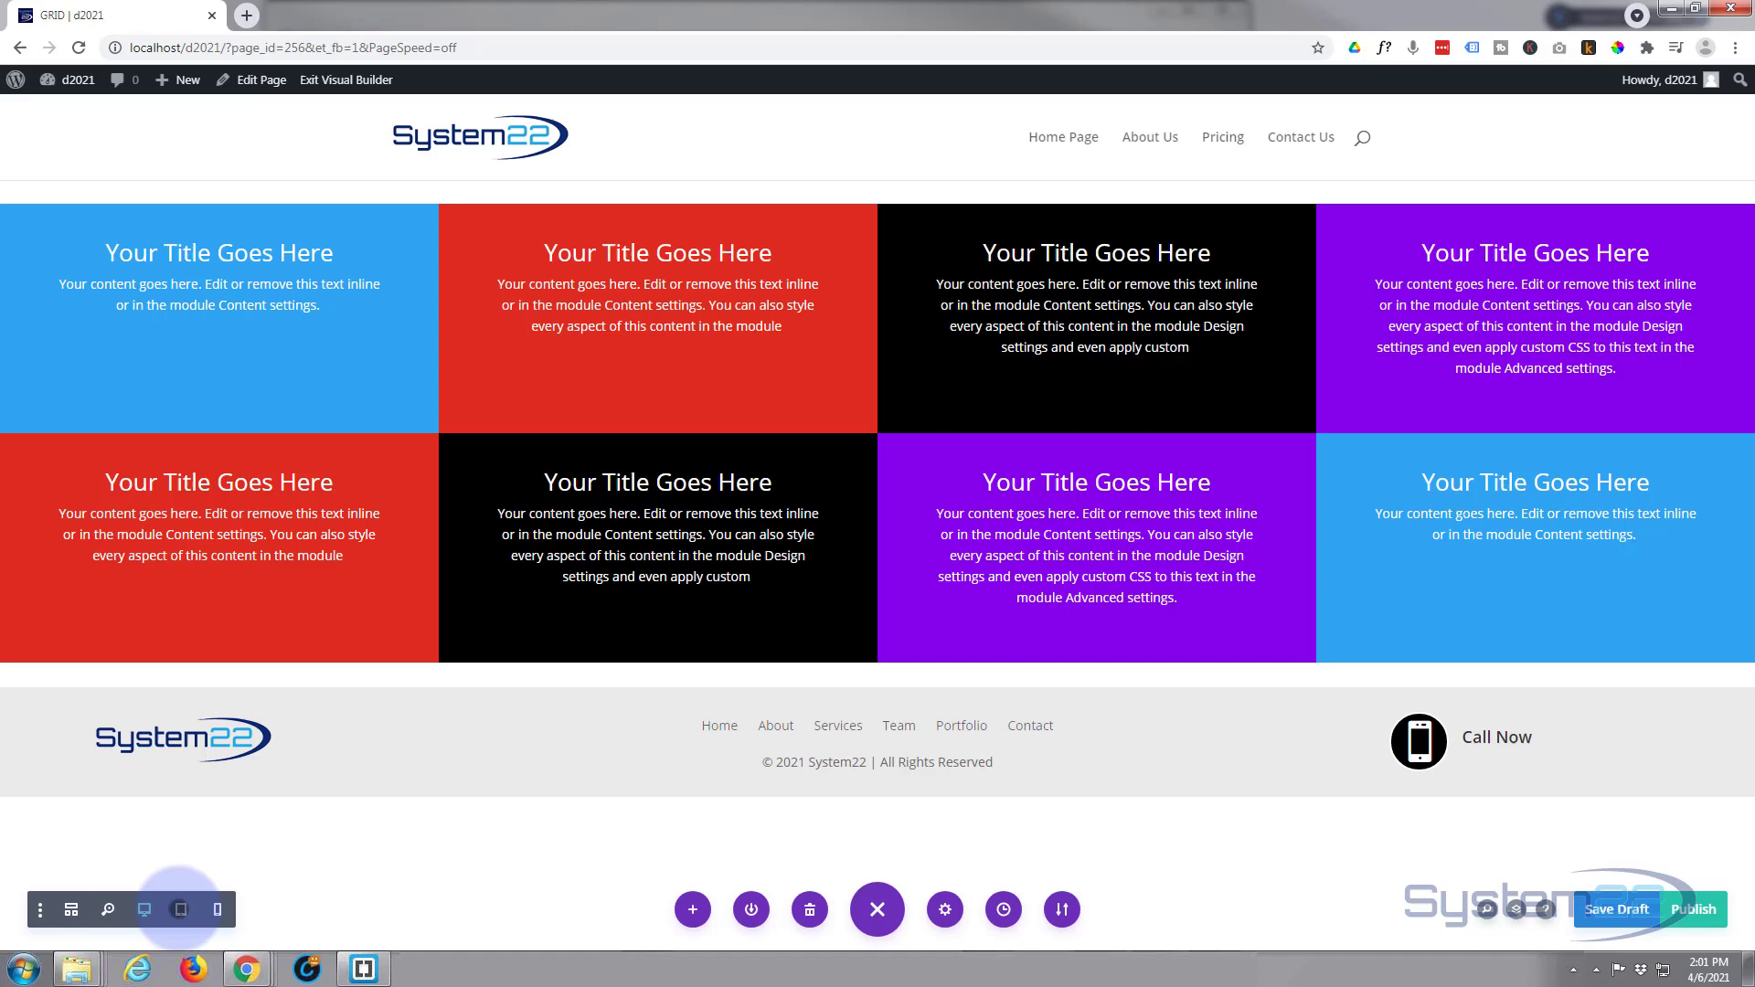
{"action": "left_click", "coordinate": [180, 908]}
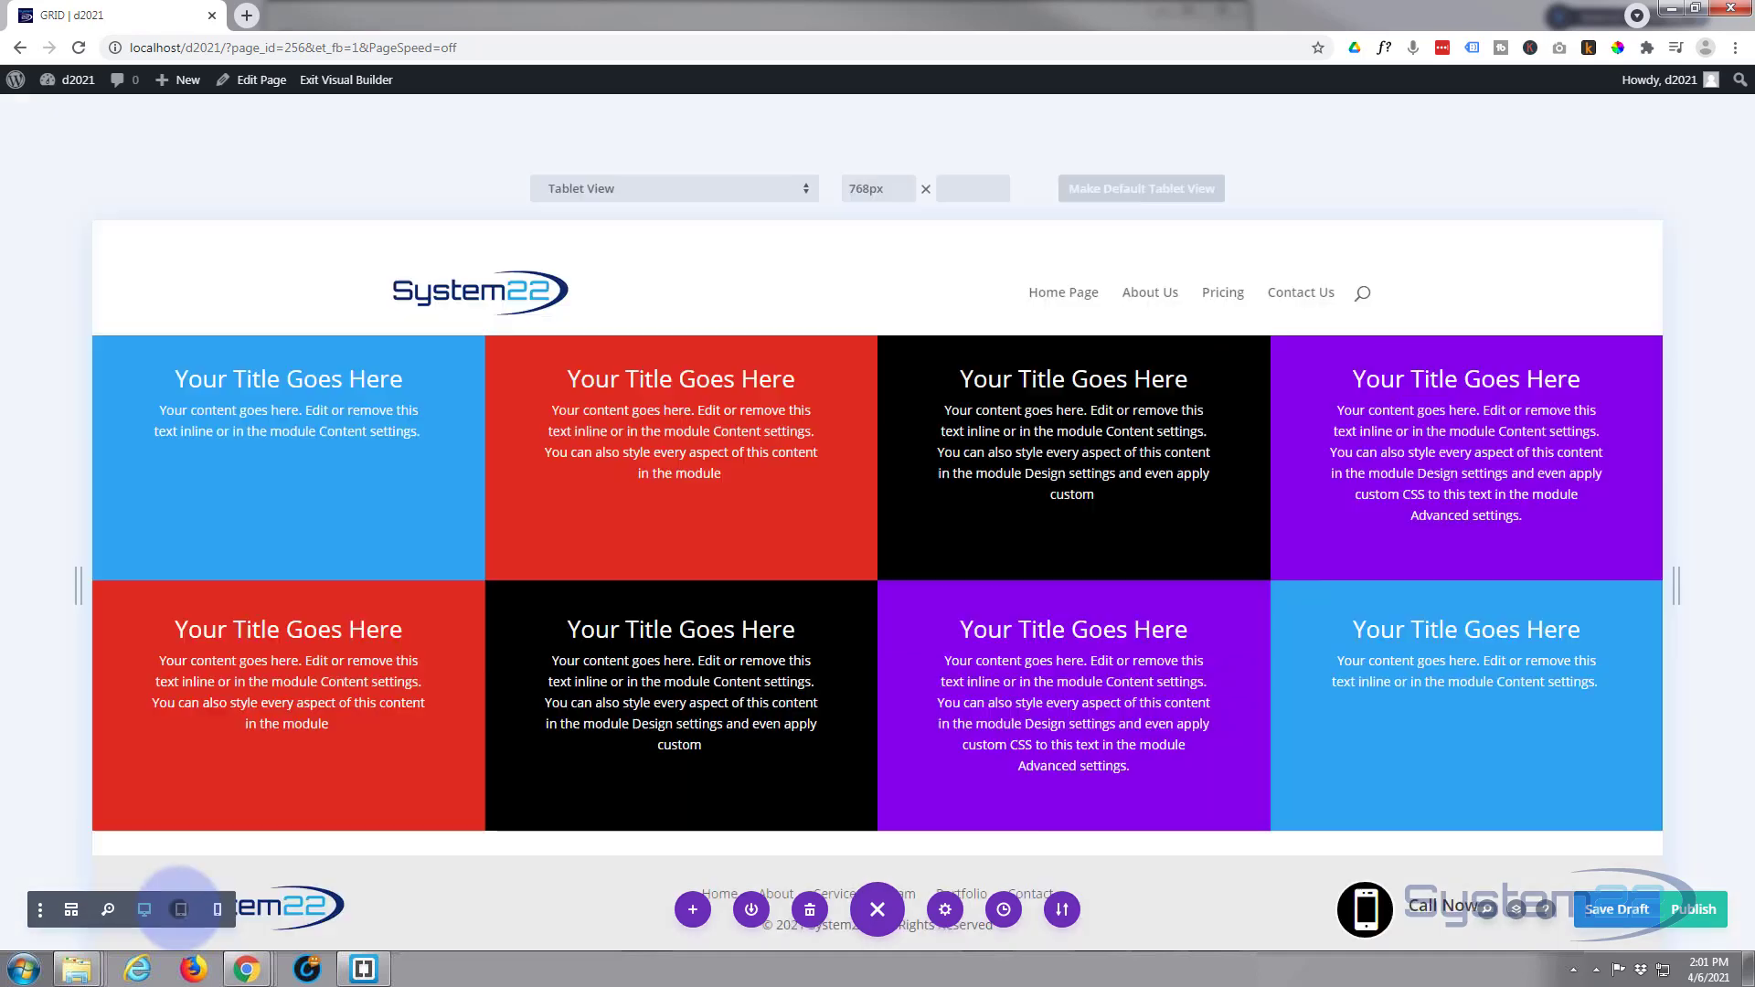
{"action": "scroll", "coordinate": [635, 637], "scroll_direction": "down", "scroll_amount": 2}
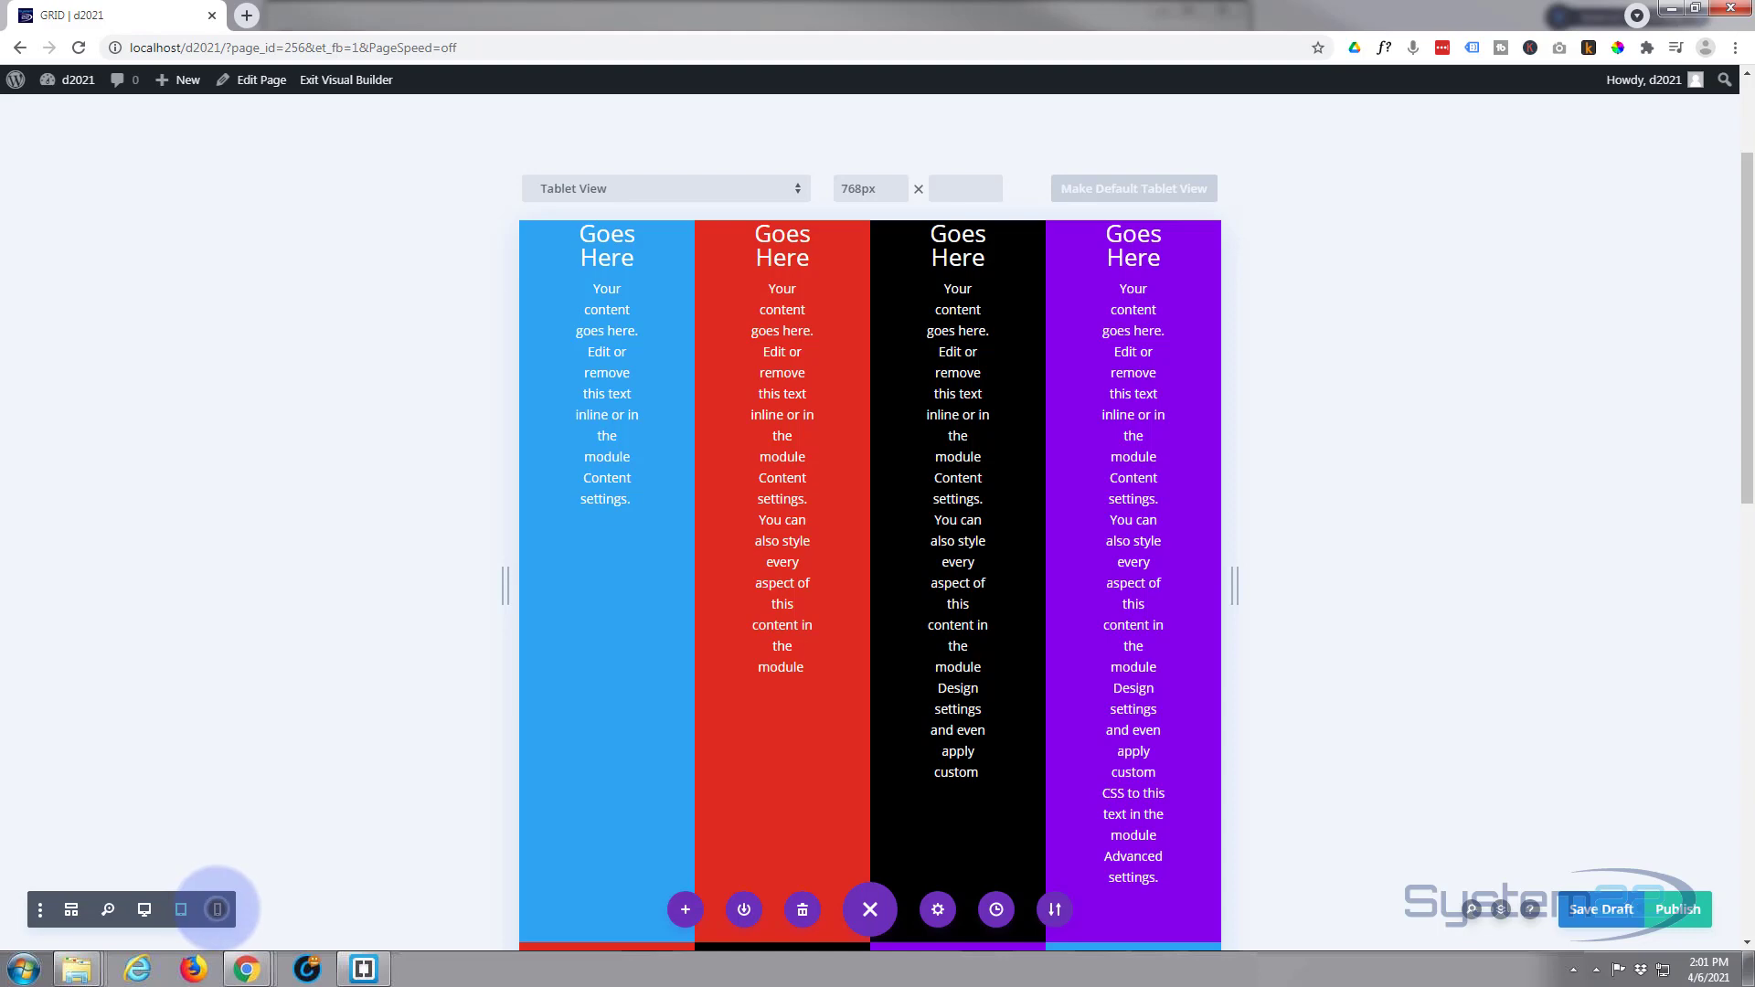
{"action": "left_click", "coordinate": [217, 909]}
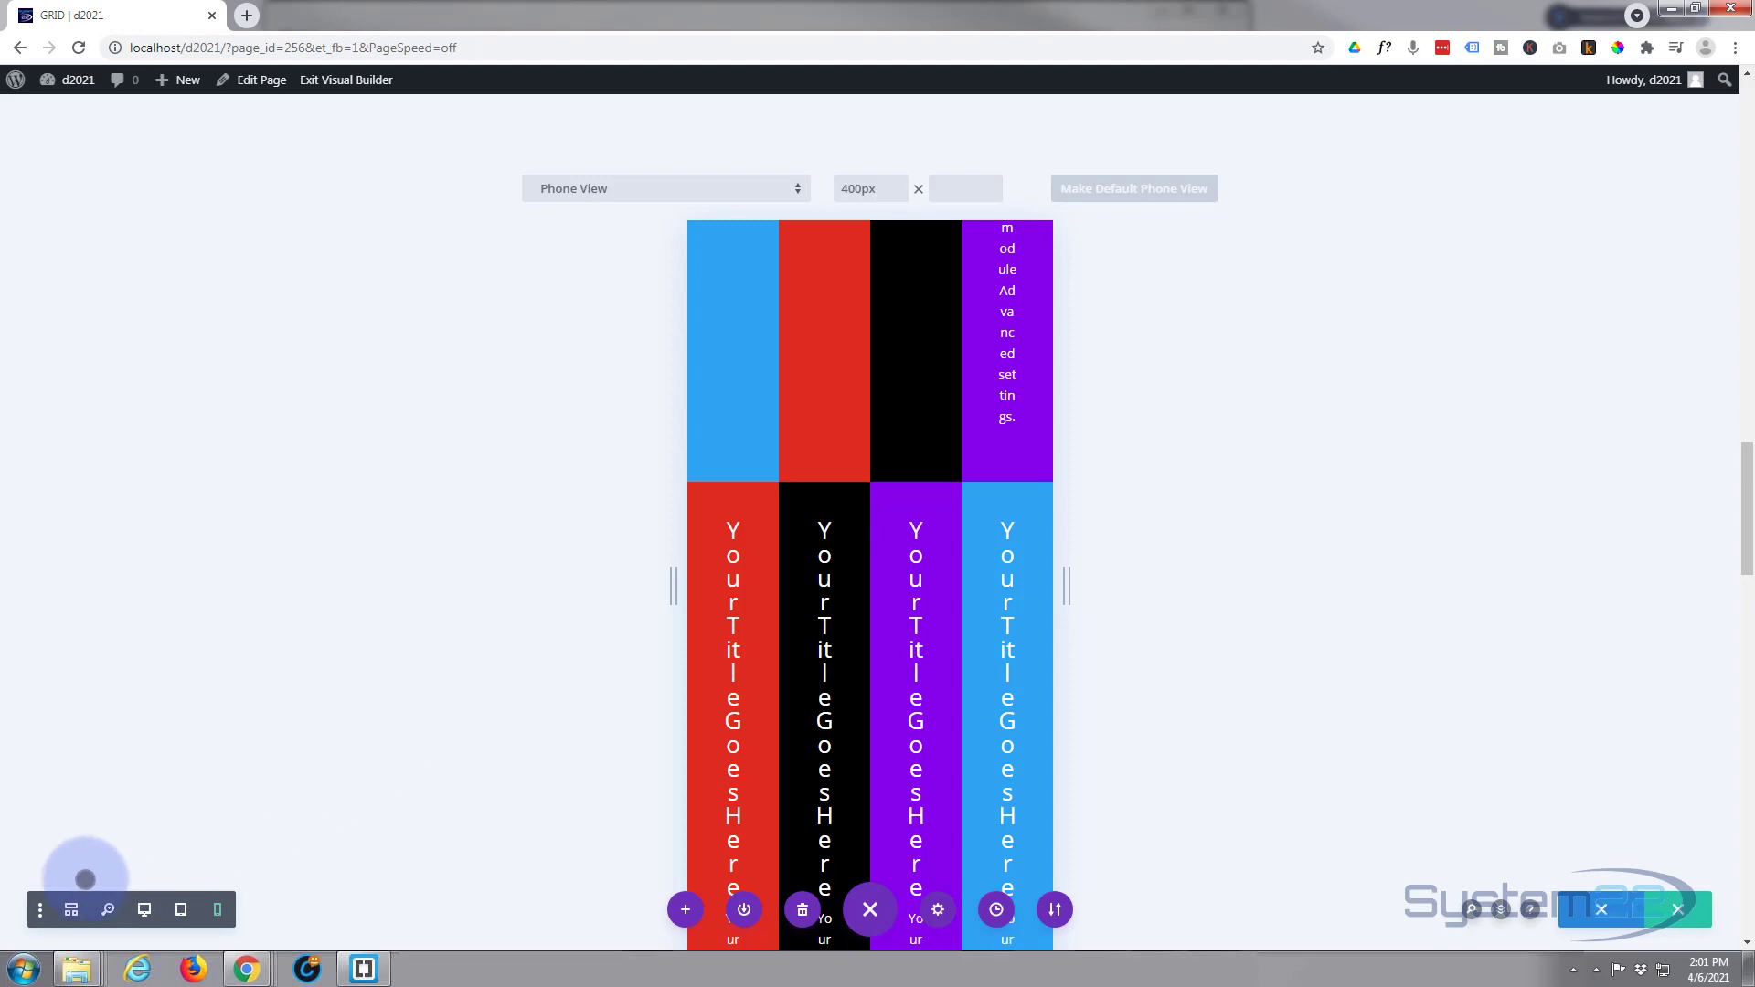
{"action": "left_click", "coordinate": [143, 908]}
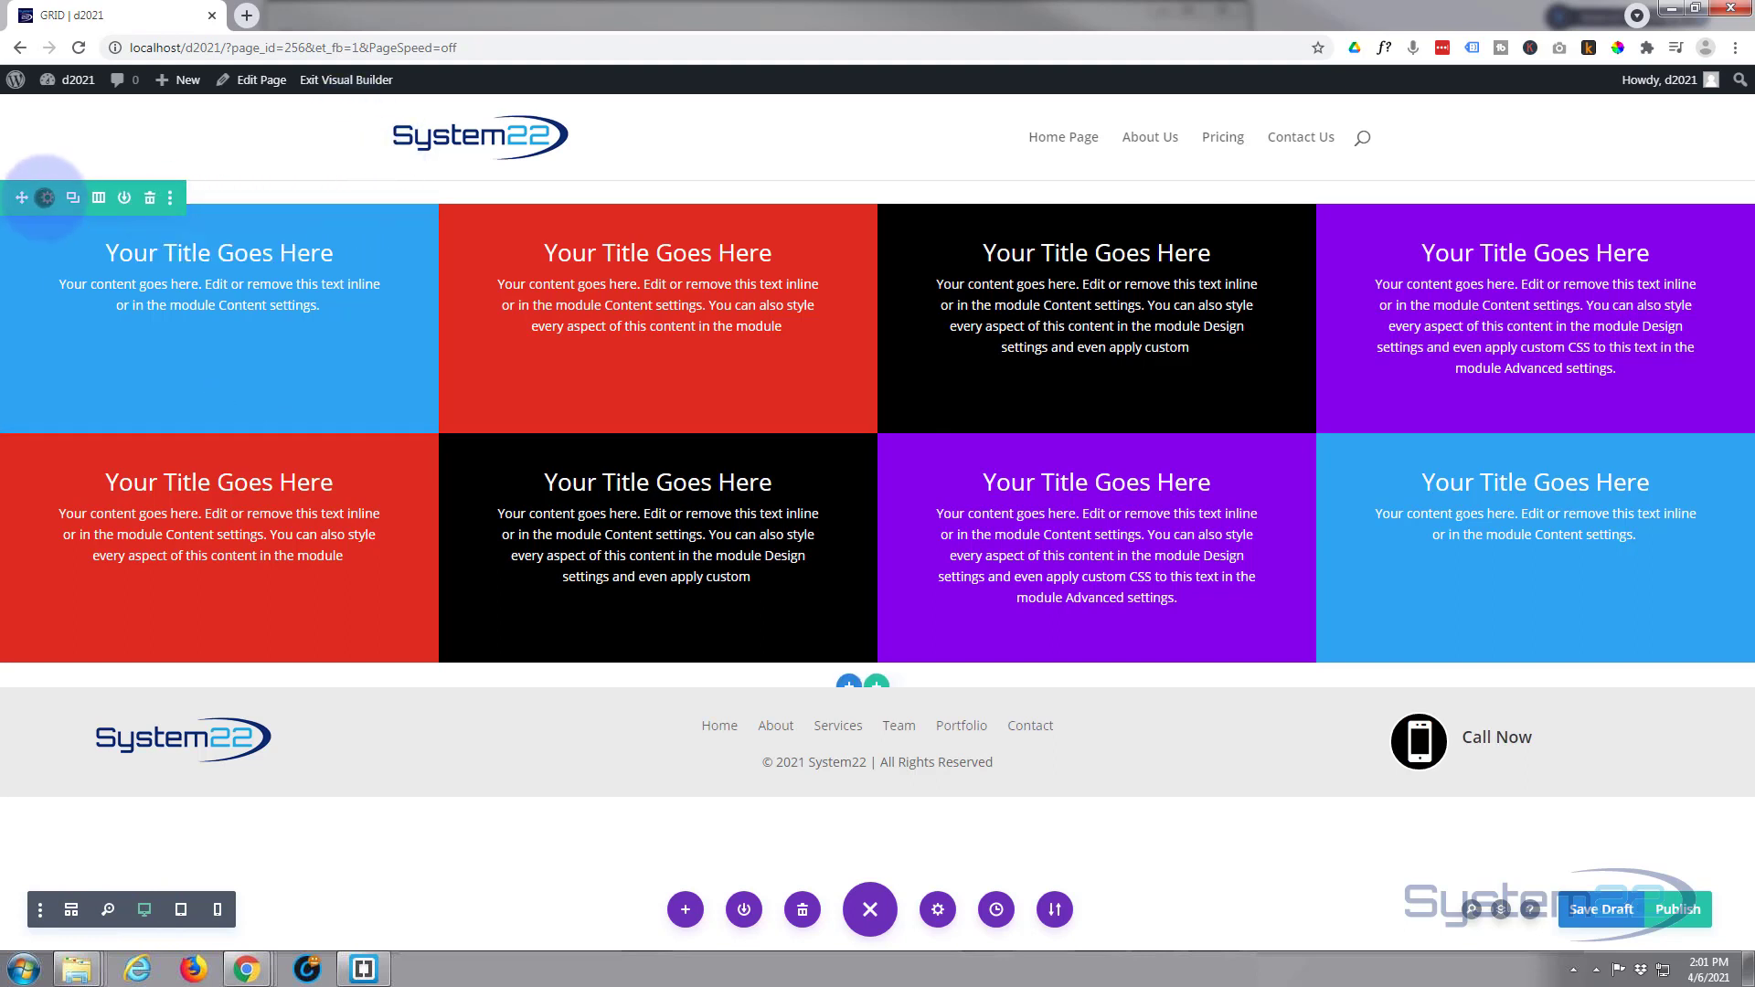
- Enable per-device editing for the column's Main Element custom CSS and select the Tablet version
{"action": "left_click", "coordinate": [45, 198]}
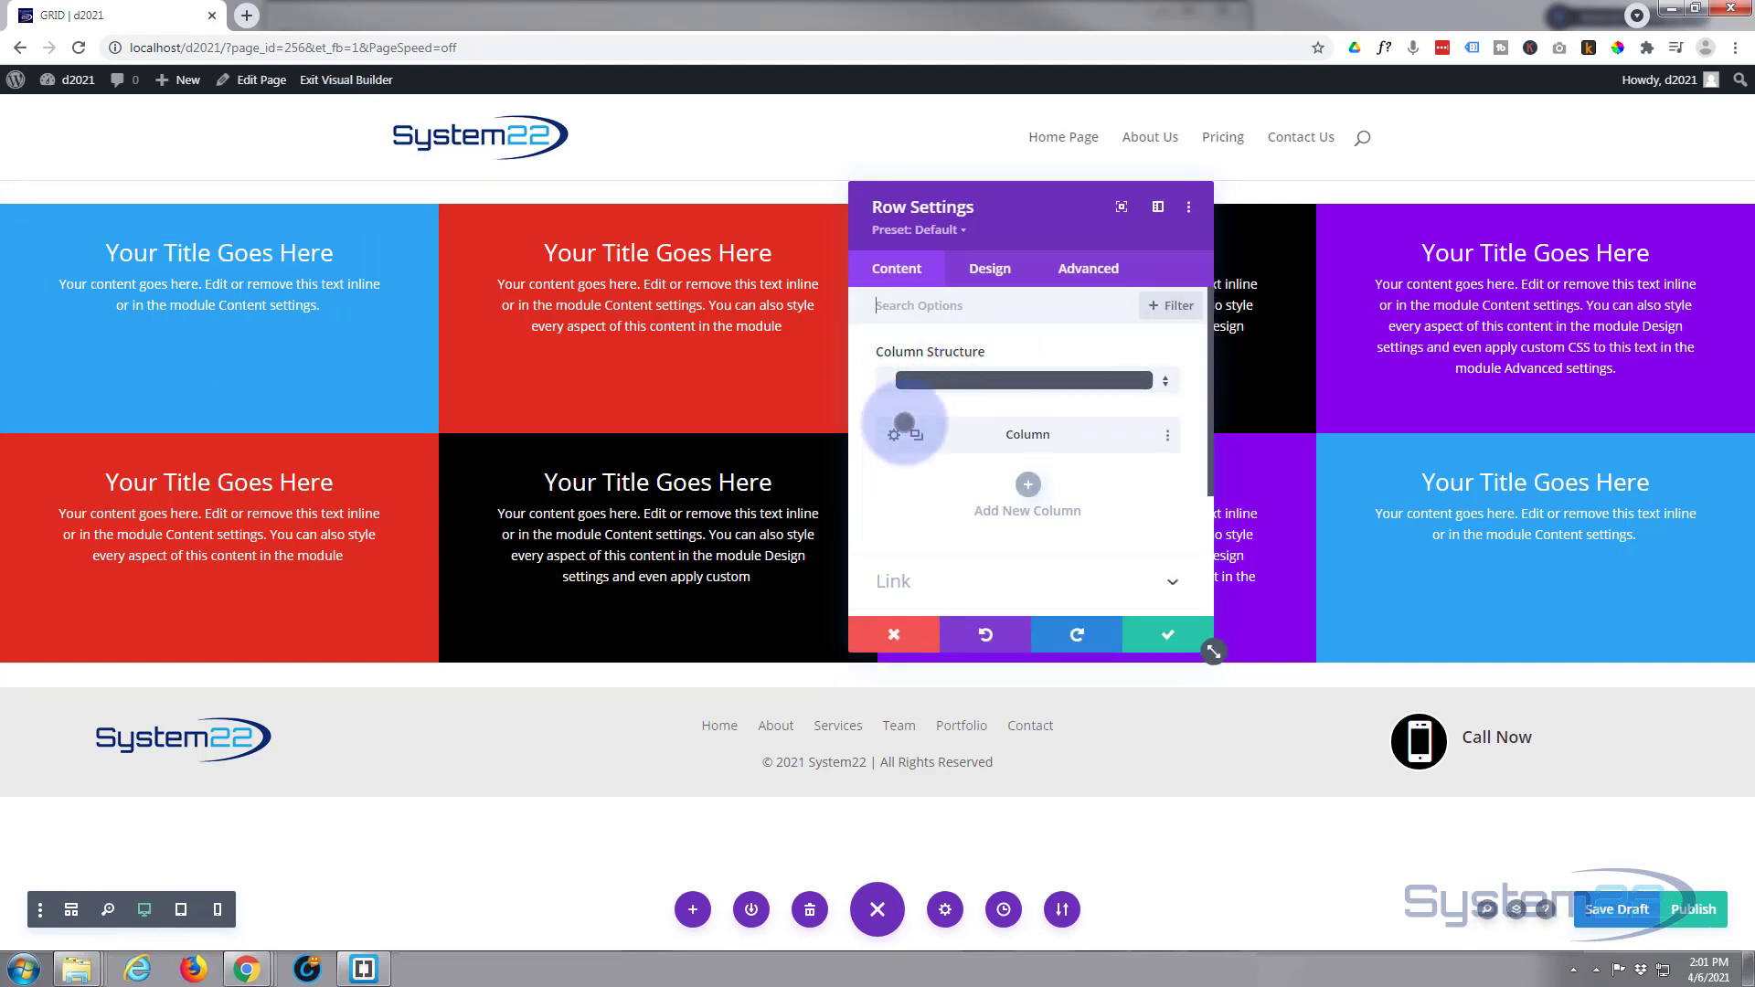
{"action": "left_click", "coordinate": [893, 434]}
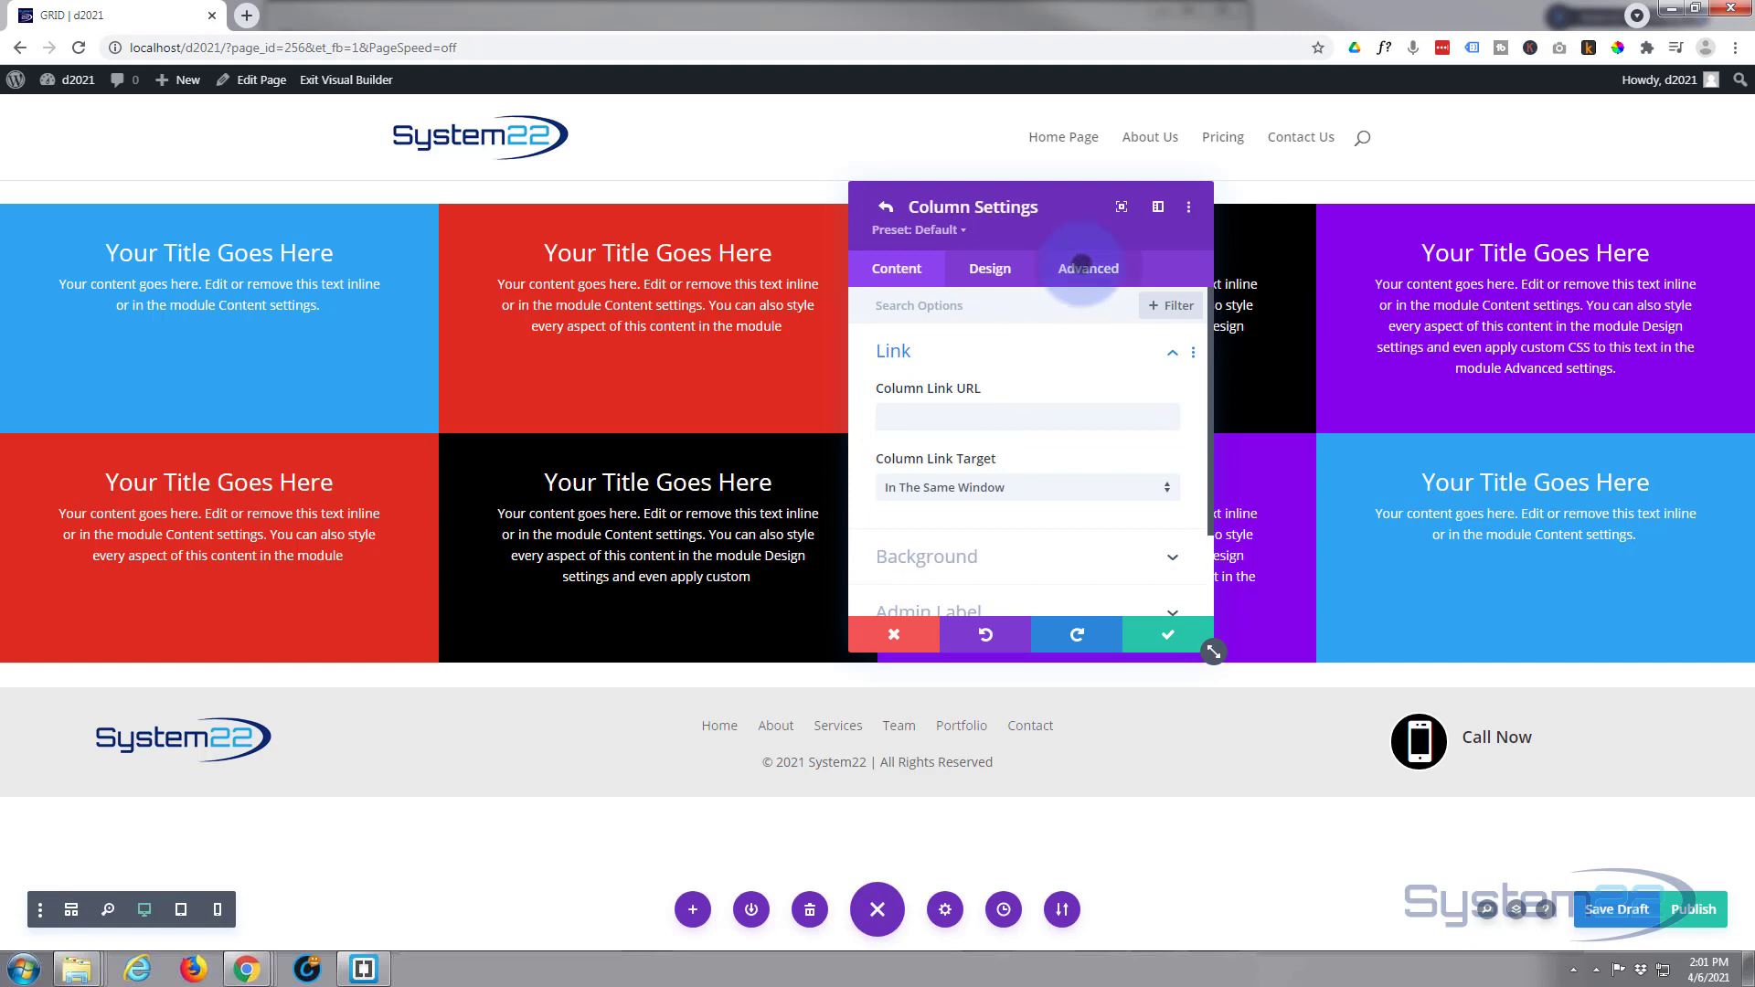
{"action": "left_click", "coordinate": [1086, 267]}
{"action": "left_click", "coordinate": [1048, 400]}
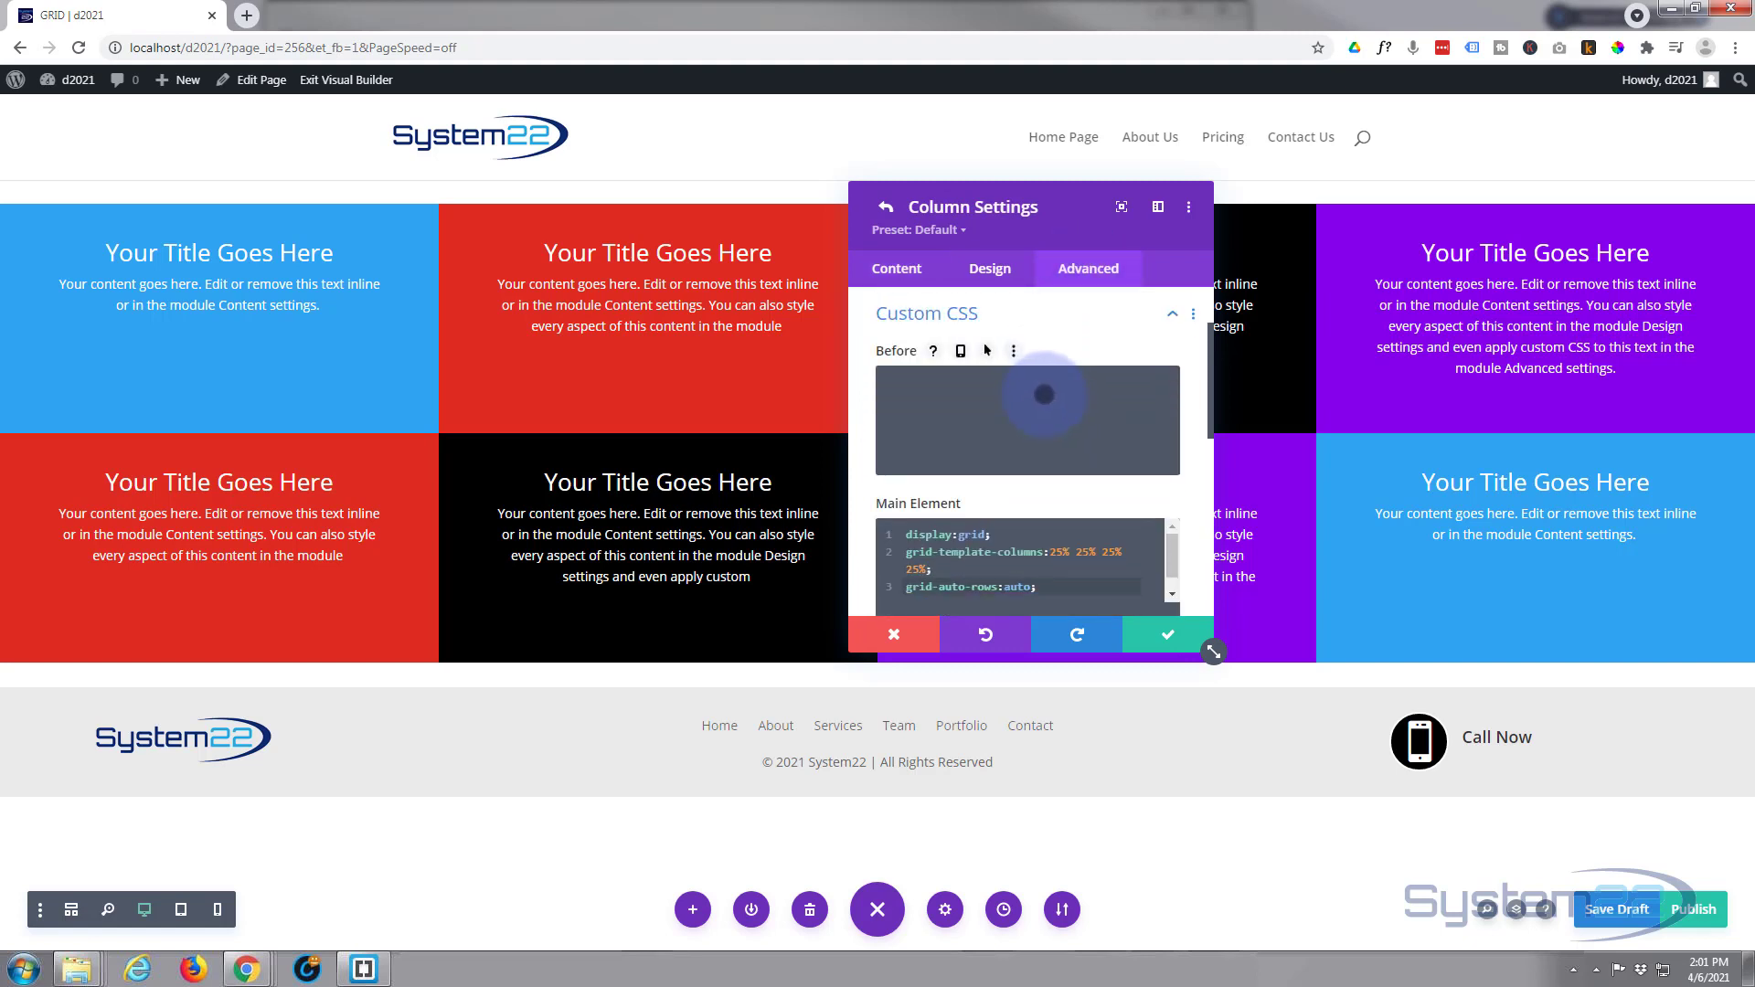
{"action": "scroll", "coordinate": [1044, 394], "scroll_direction": "down", "scroll_amount": 1}
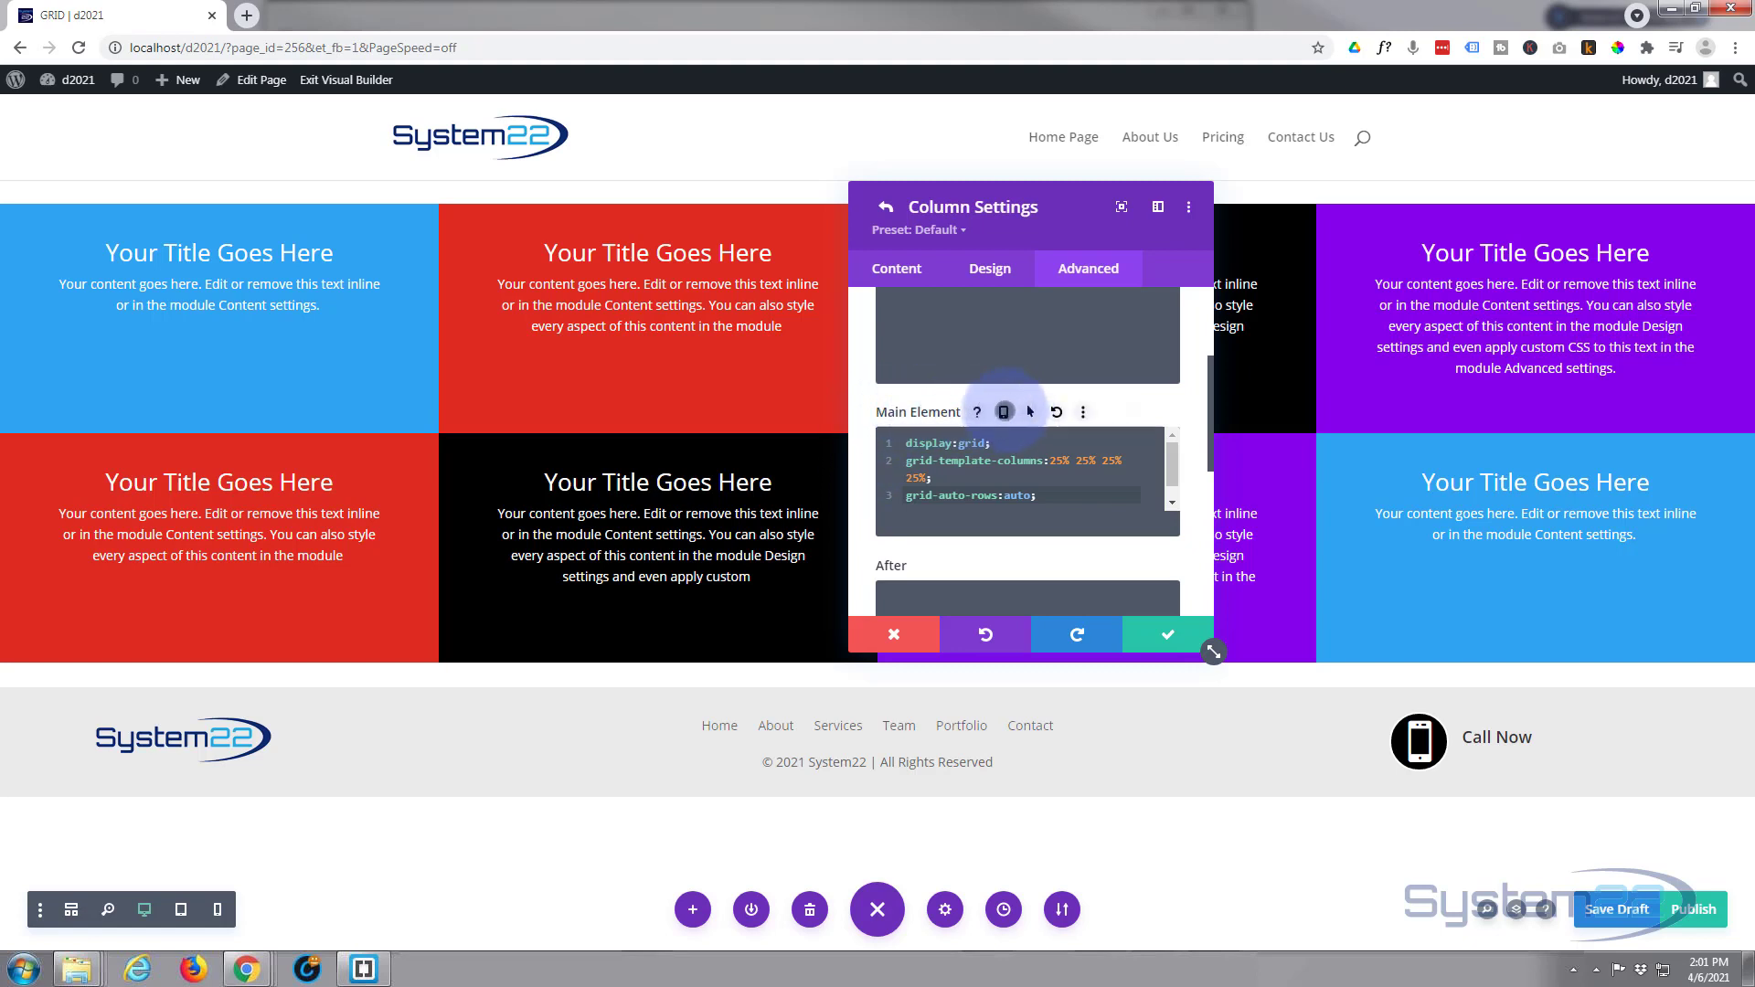
{"action": "left_click", "coordinate": [1004, 412]}
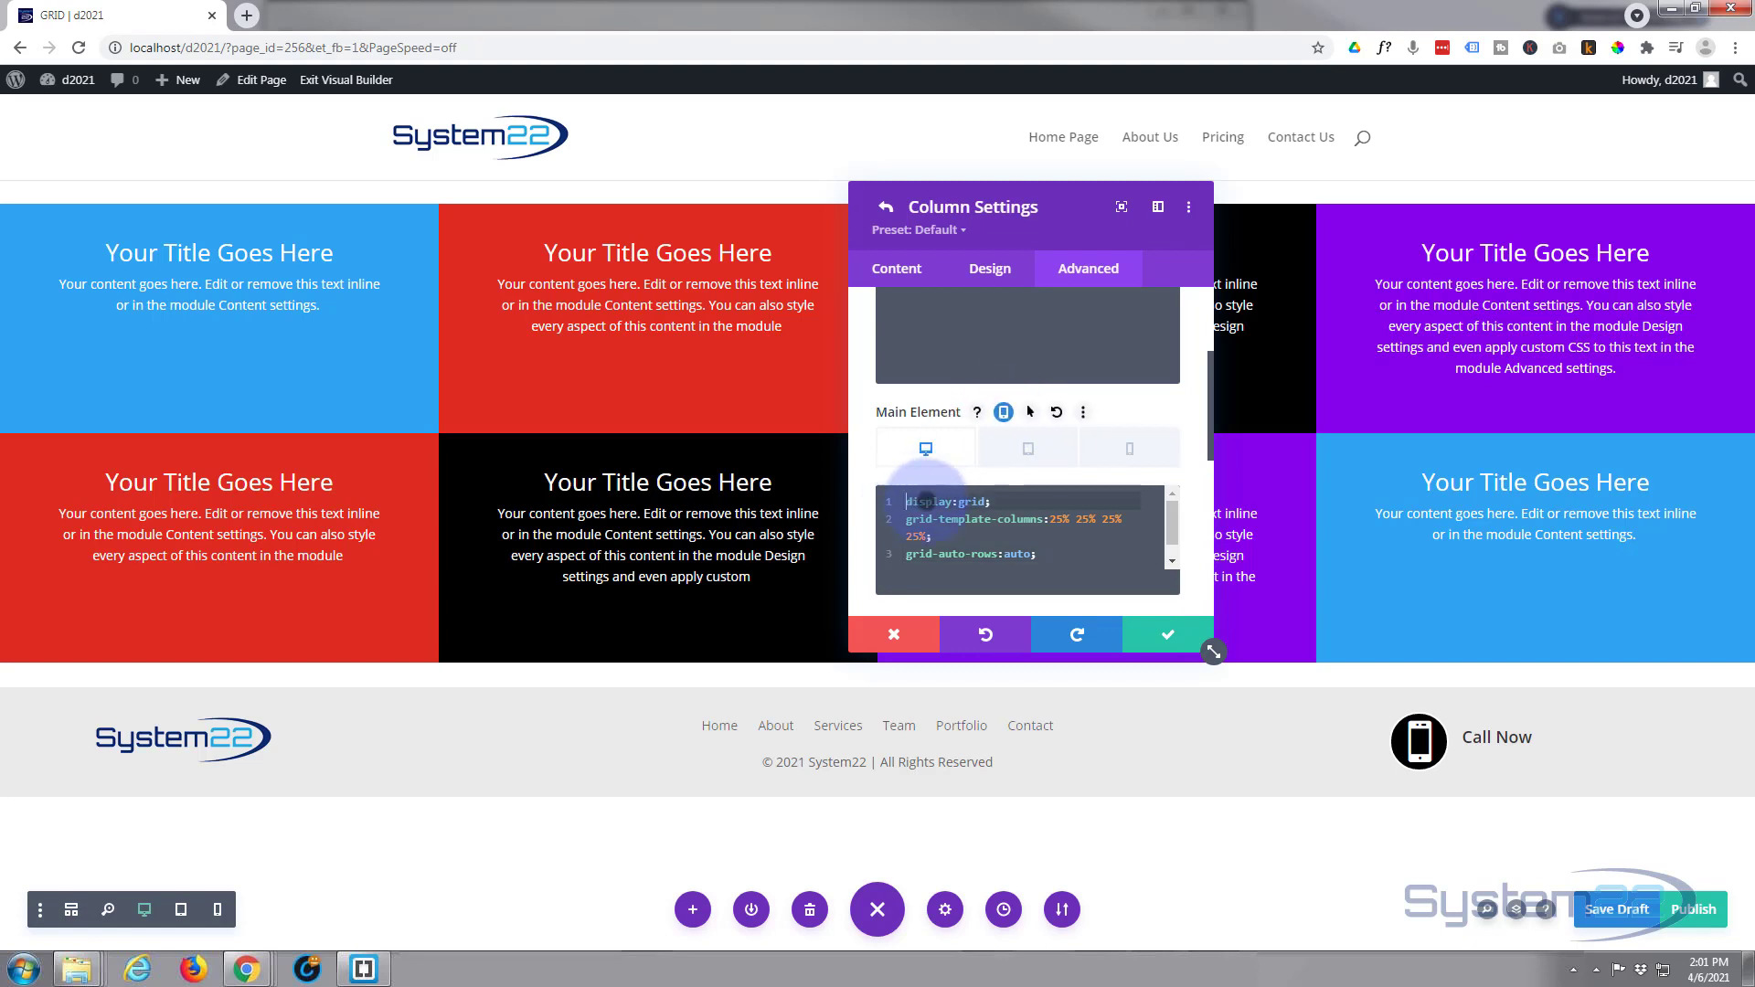
{"action": "left_click", "coordinate": [1027, 539]}
{"action": "left_click_drag", "start_coordinate": [1026, 539], "coordinate": [1049, 549]}
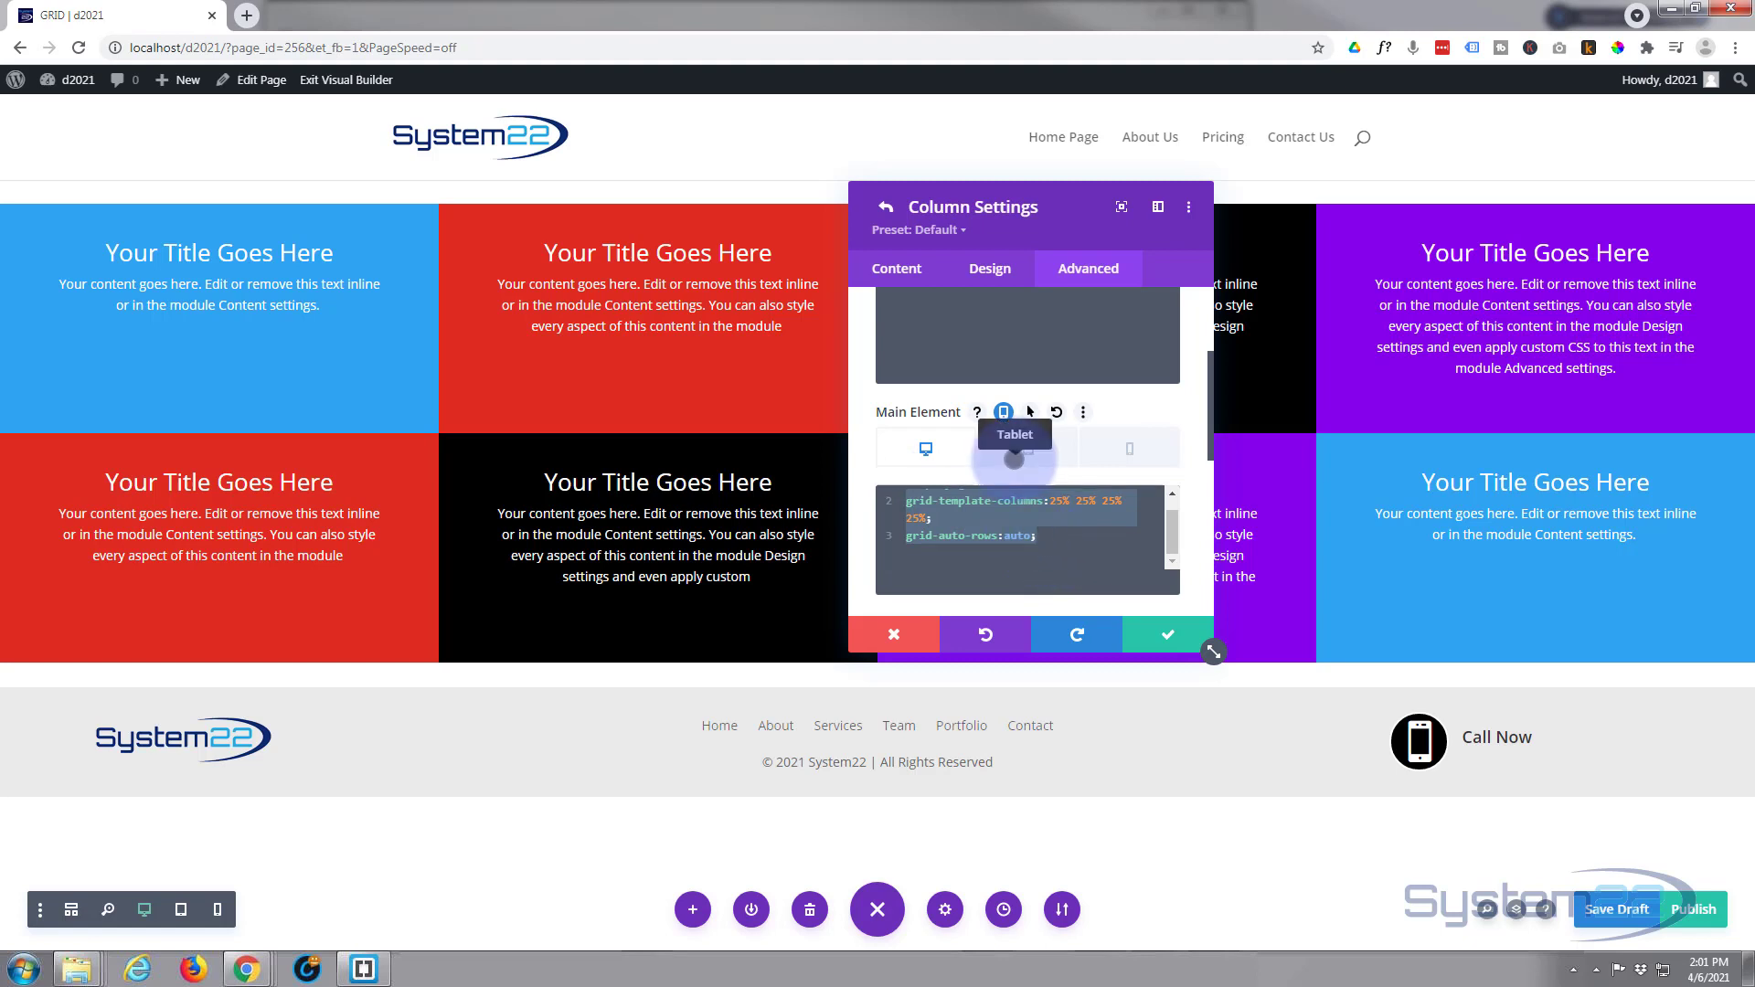
{"action": "scroll", "coordinate": [1011, 431], "scroll_direction": "up", "scroll_amount": 3}
{"action": "scroll", "coordinate": [953, 492], "scroll_direction": "down", "scroll_amount": 1}
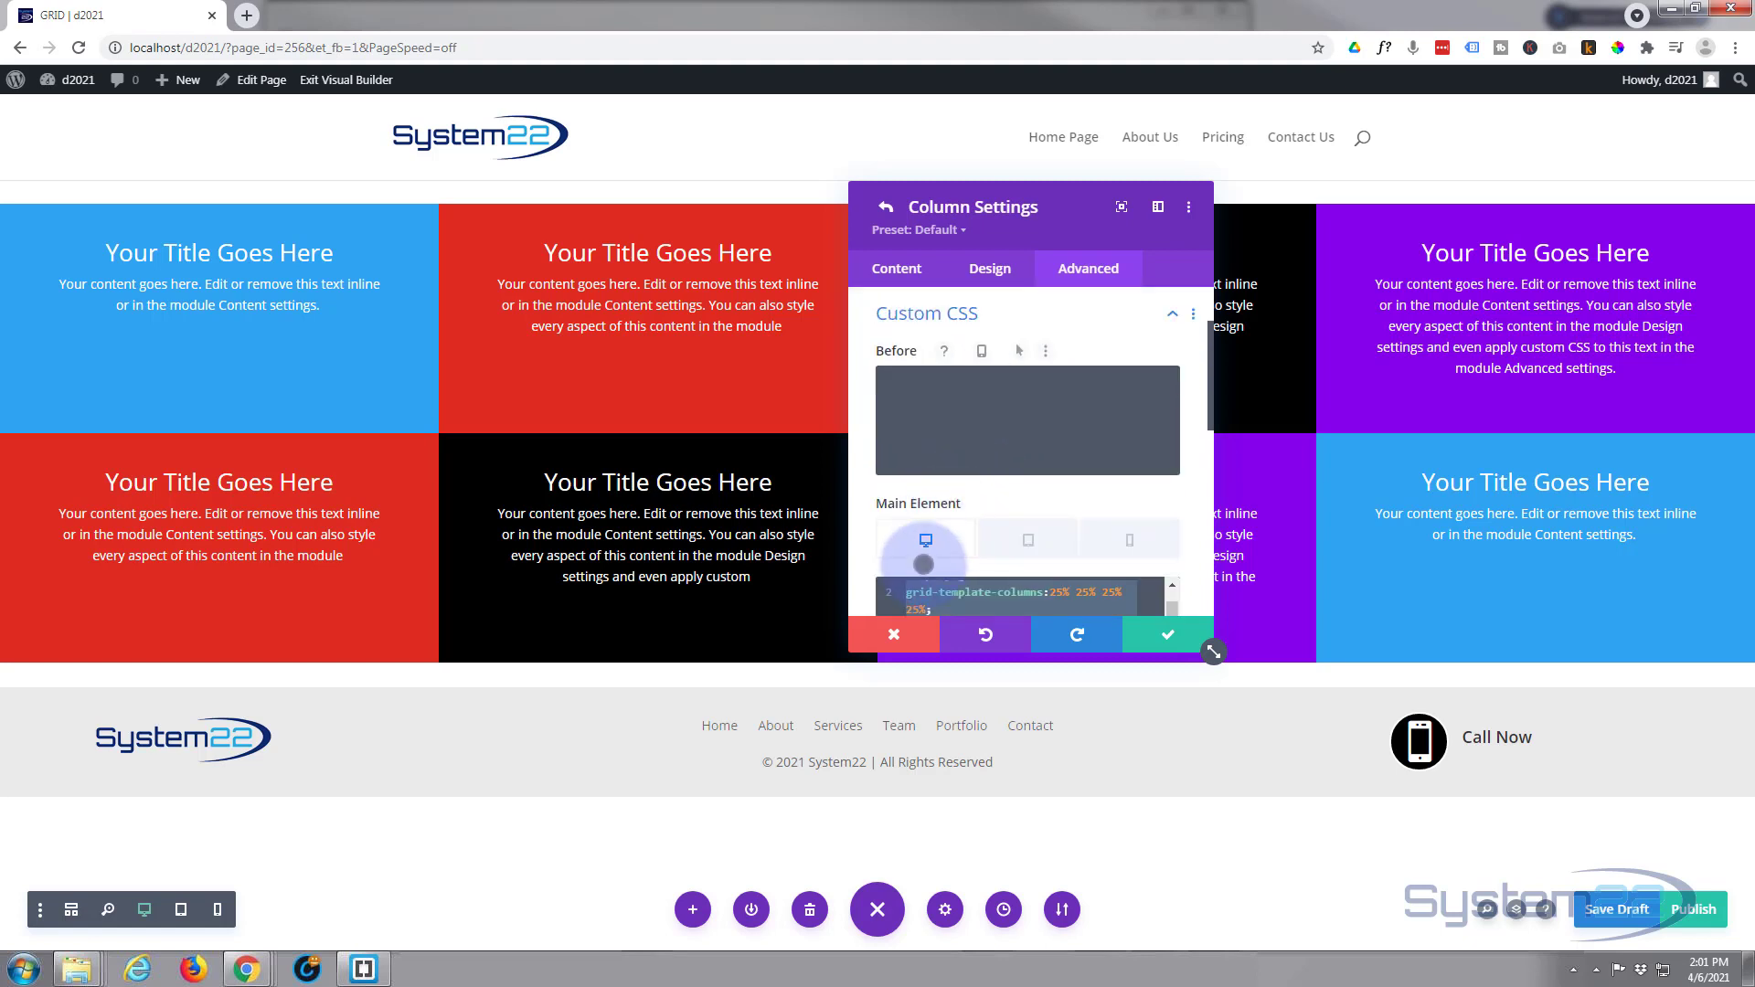
- Change the tablet grid-template-columns from 25% 25% 25% 25% to 50% 50%, then preview at phone width
{"action": "left_click", "coordinate": [1027, 541]}
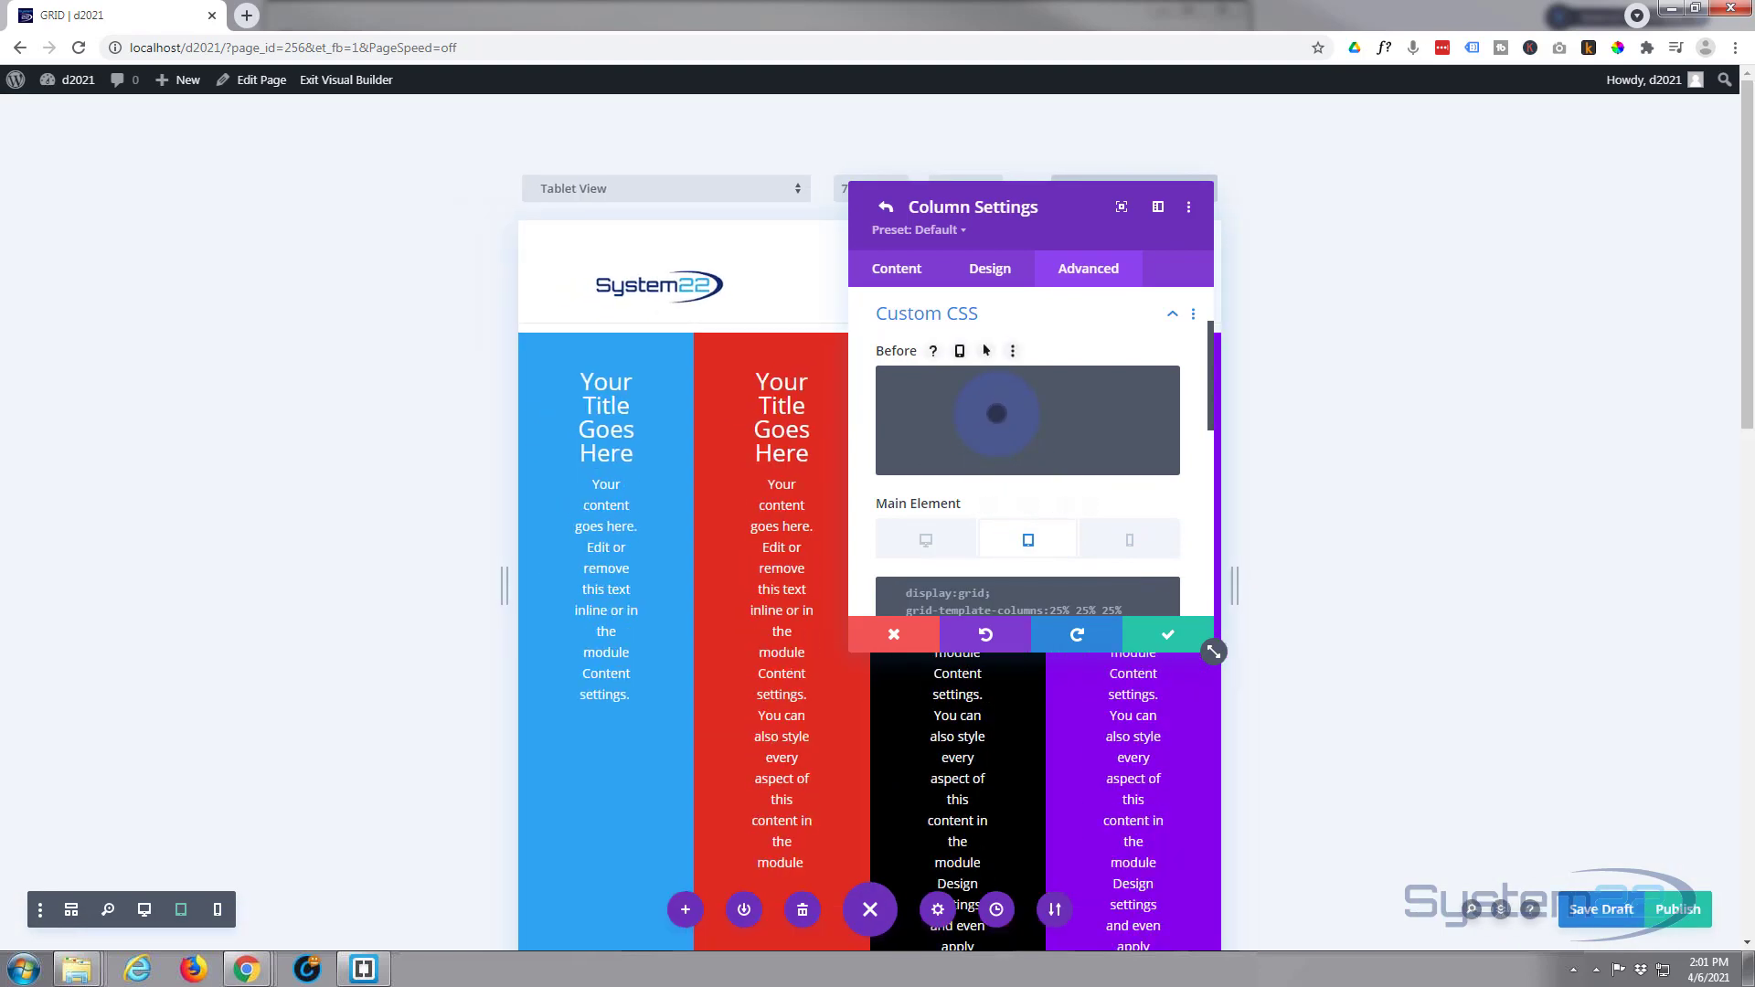
{"action": "scroll", "coordinate": [994, 411], "scroll_direction": "down", "scroll_amount": 2}
{"action": "left_click", "coordinate": [896, 406]}
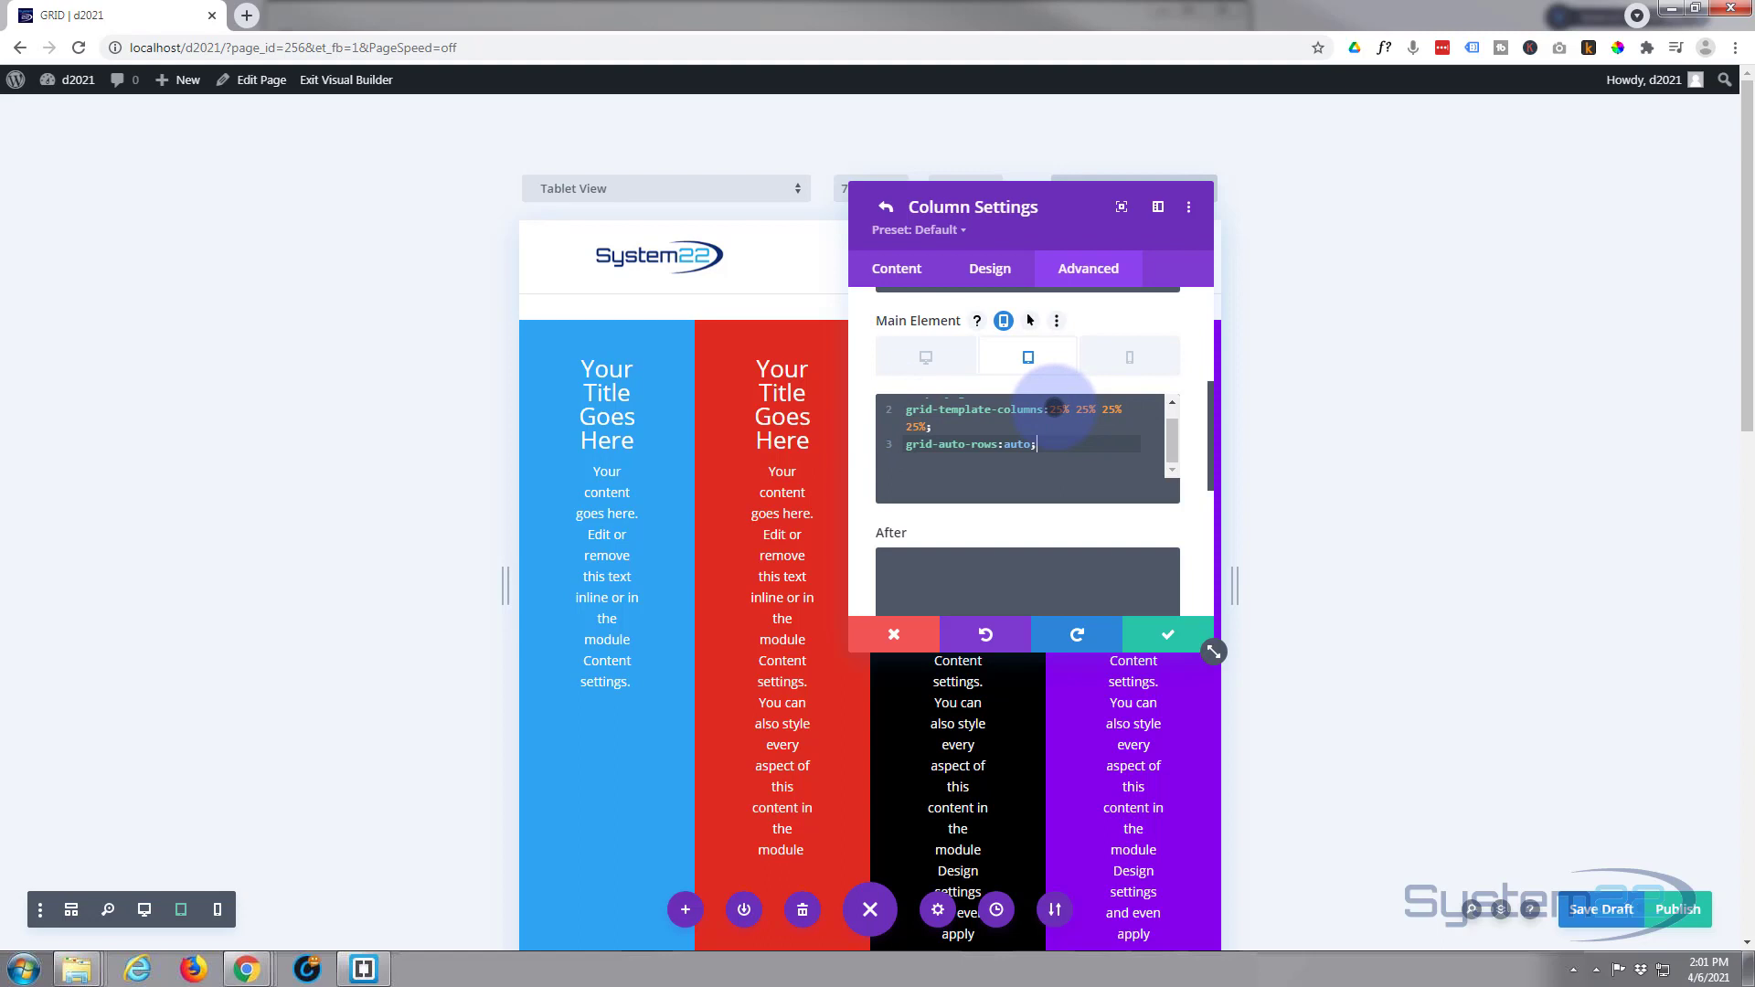
{"action": "left_click_drag", "start_coordinate": [1049, 406], "coordinate": [1117, 424]}
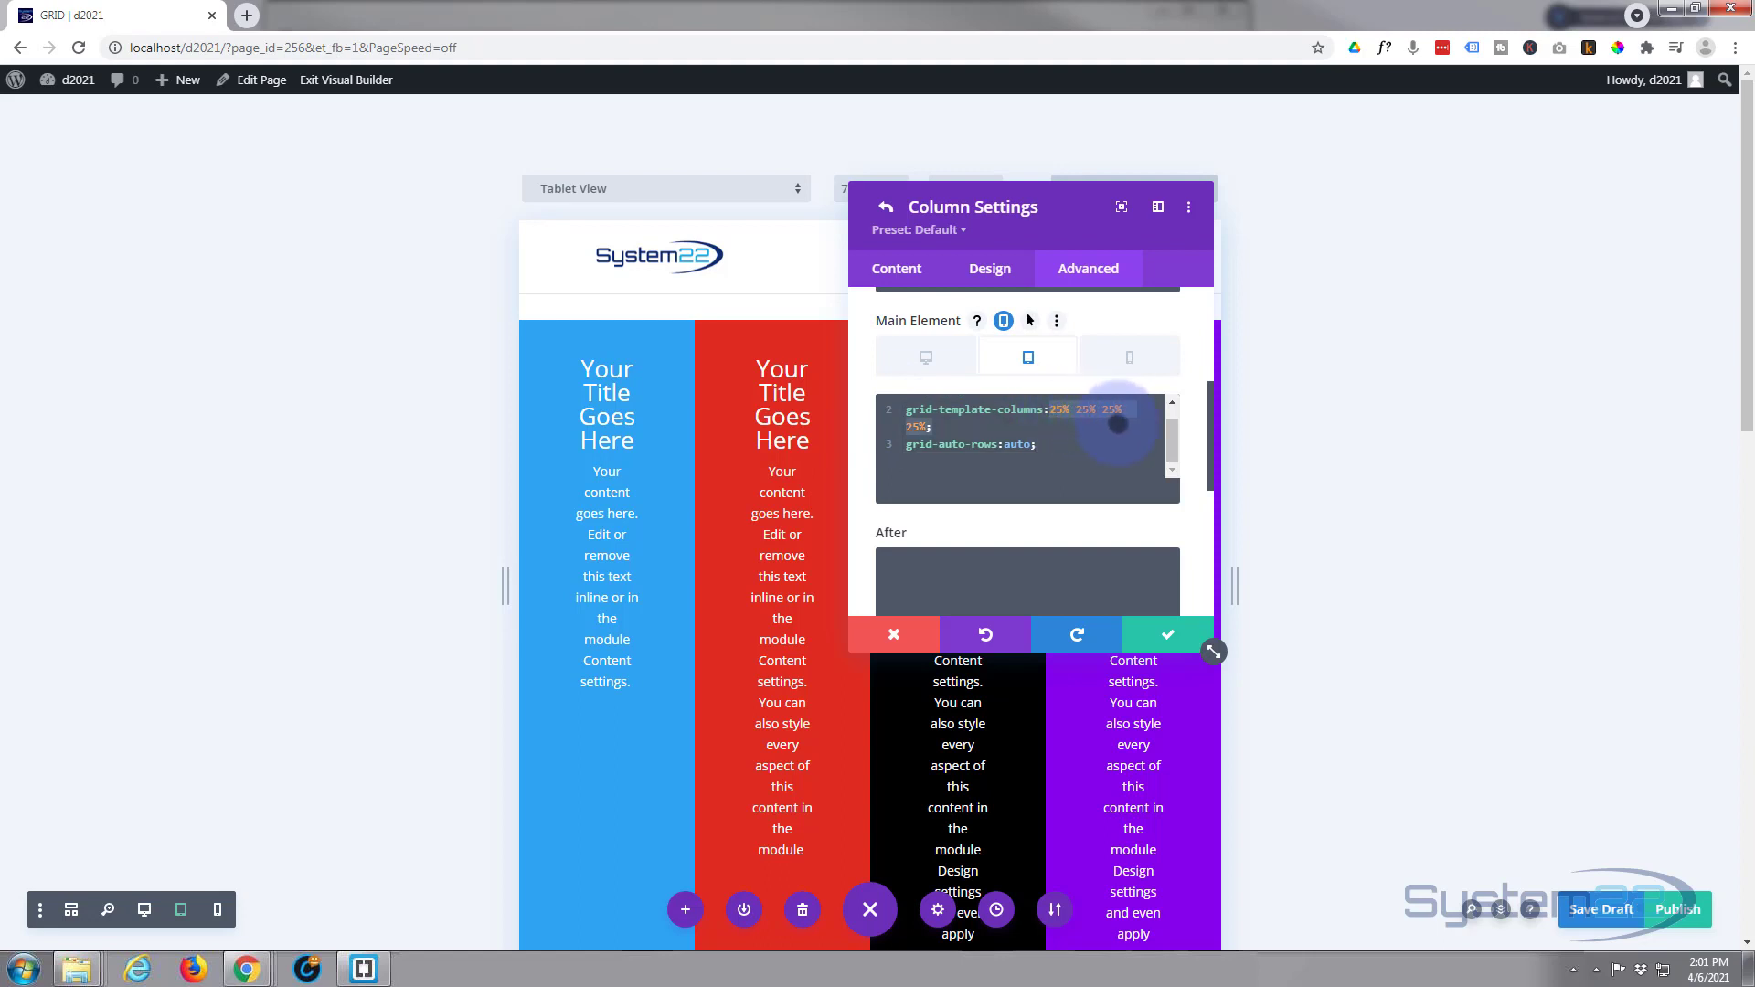
{"action": "type", "text": "50"}
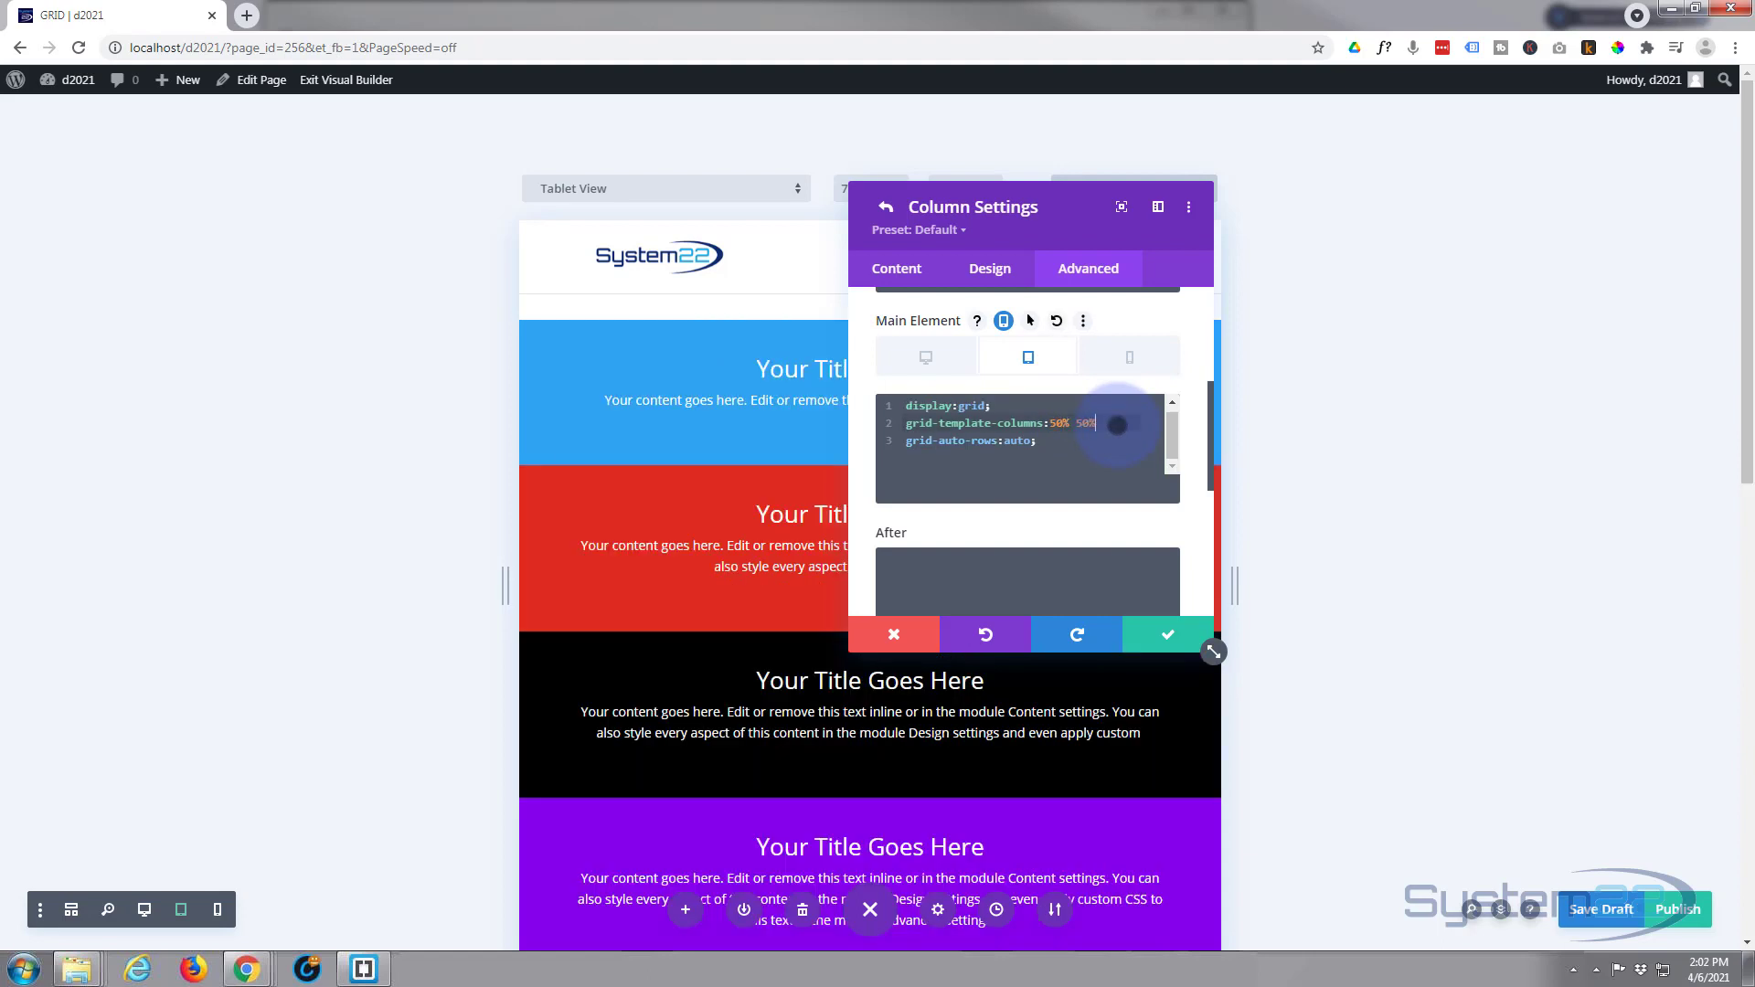
{"action": "type", "text": "% 50%;"}
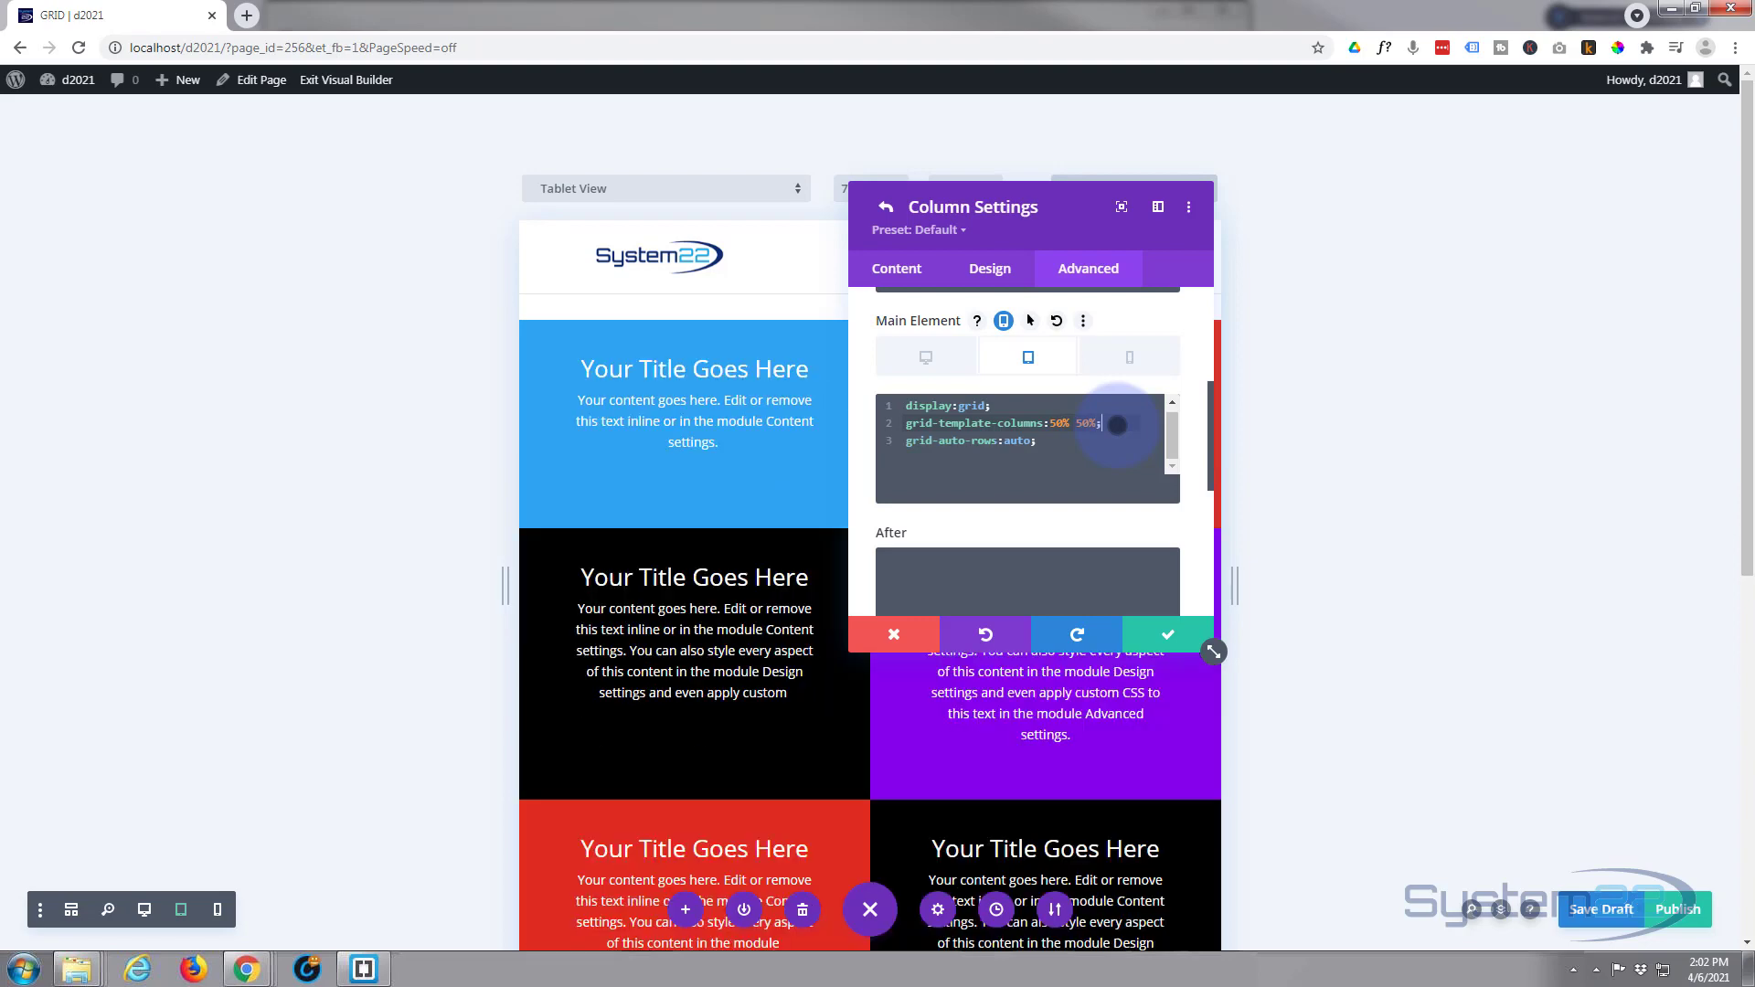
{"action": "left_click_drag", "start_coordinate": [1012, 223], "coordinate": [1428, 222]}
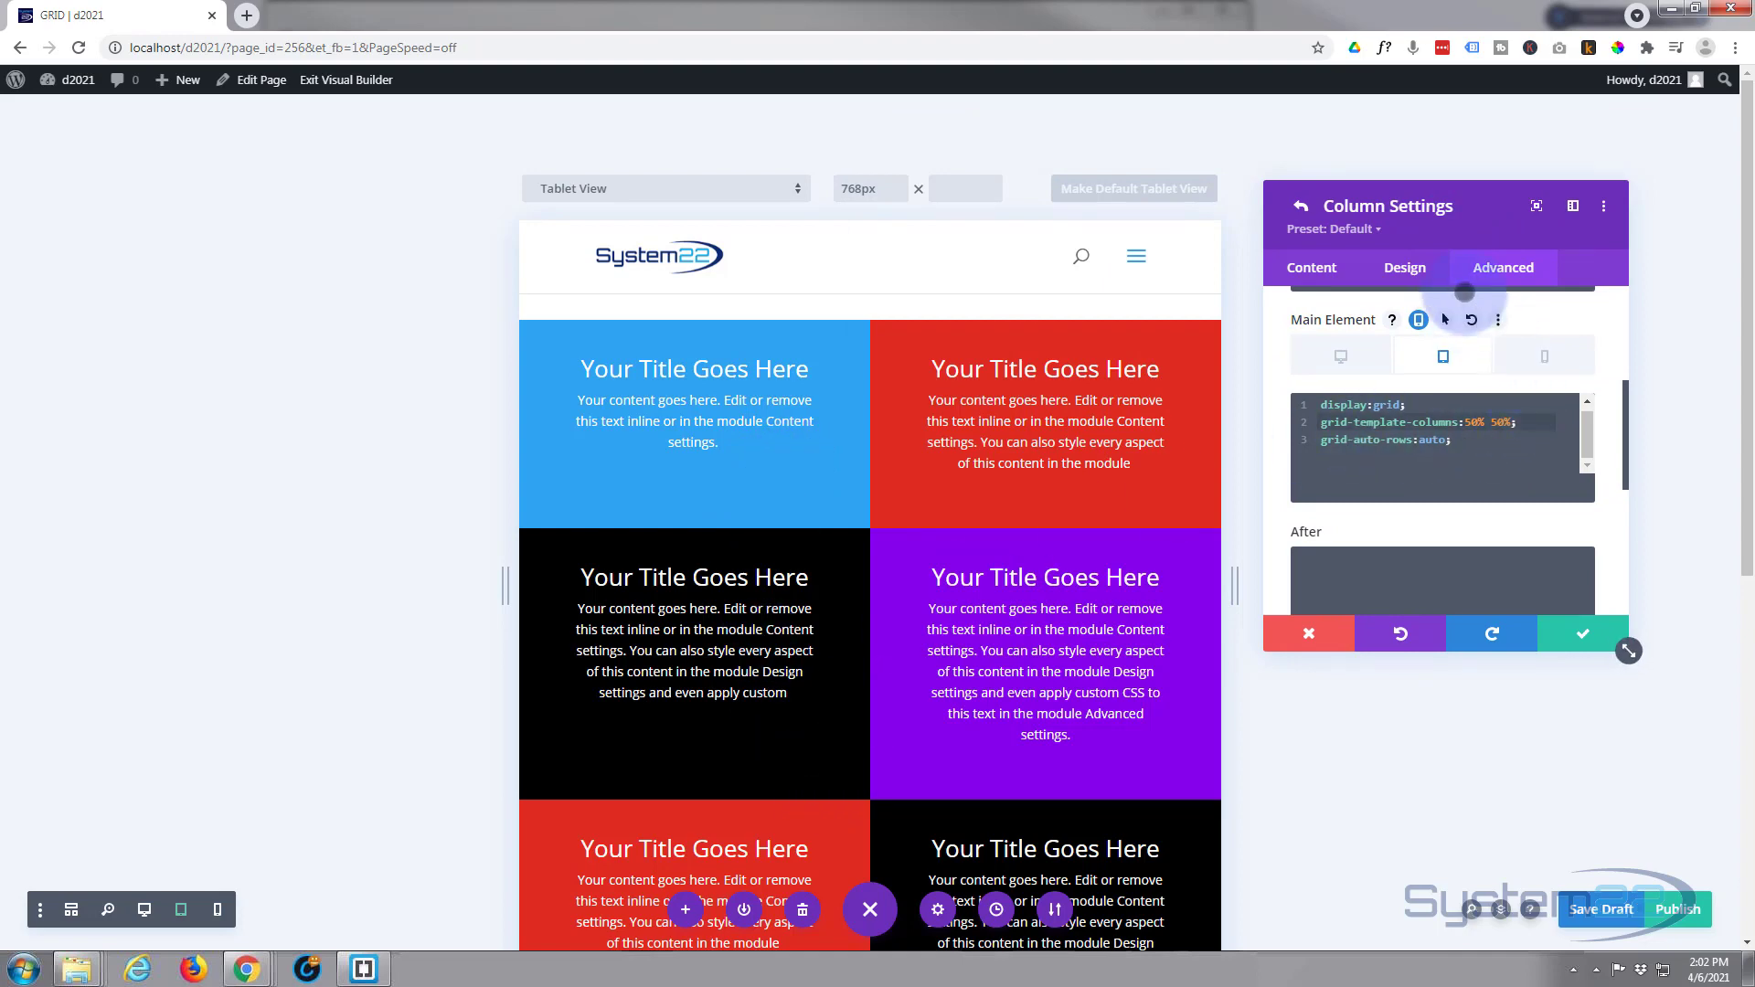
{"action": "left_click", "coordinate": [1543, 354]}
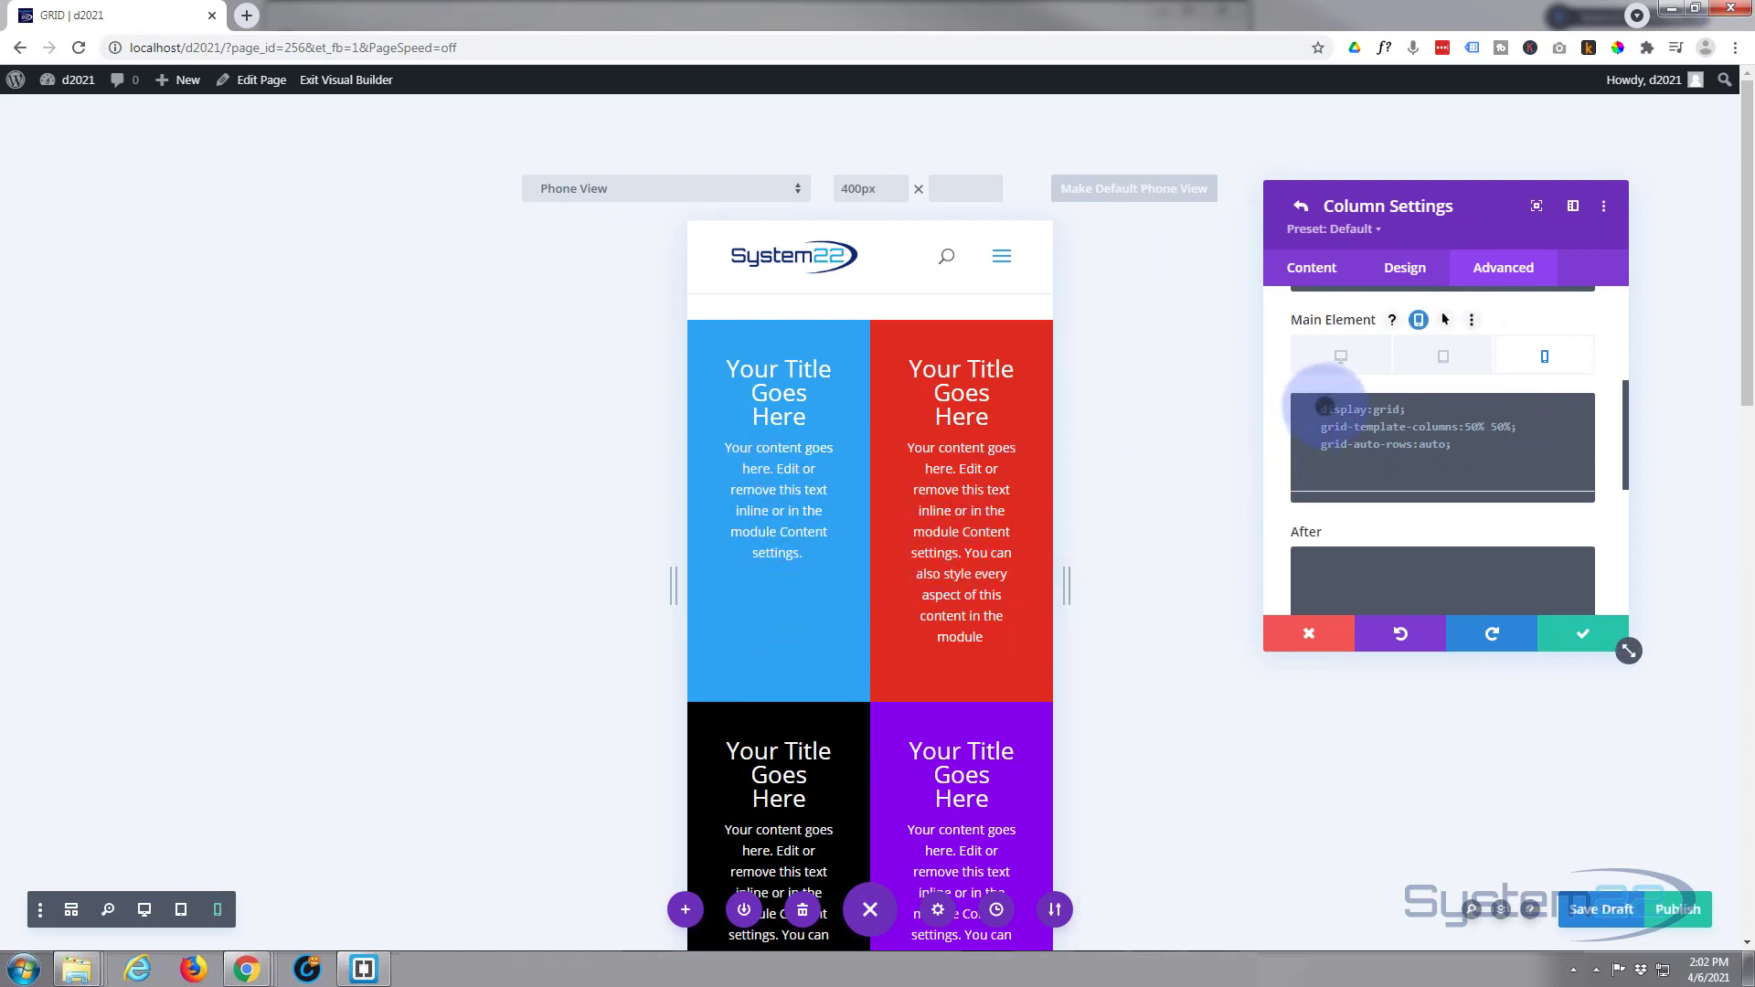
- Set the phone grid-template-columns to a single 100% column
{"action": "left_click", "coordinate": [1322, 408]}
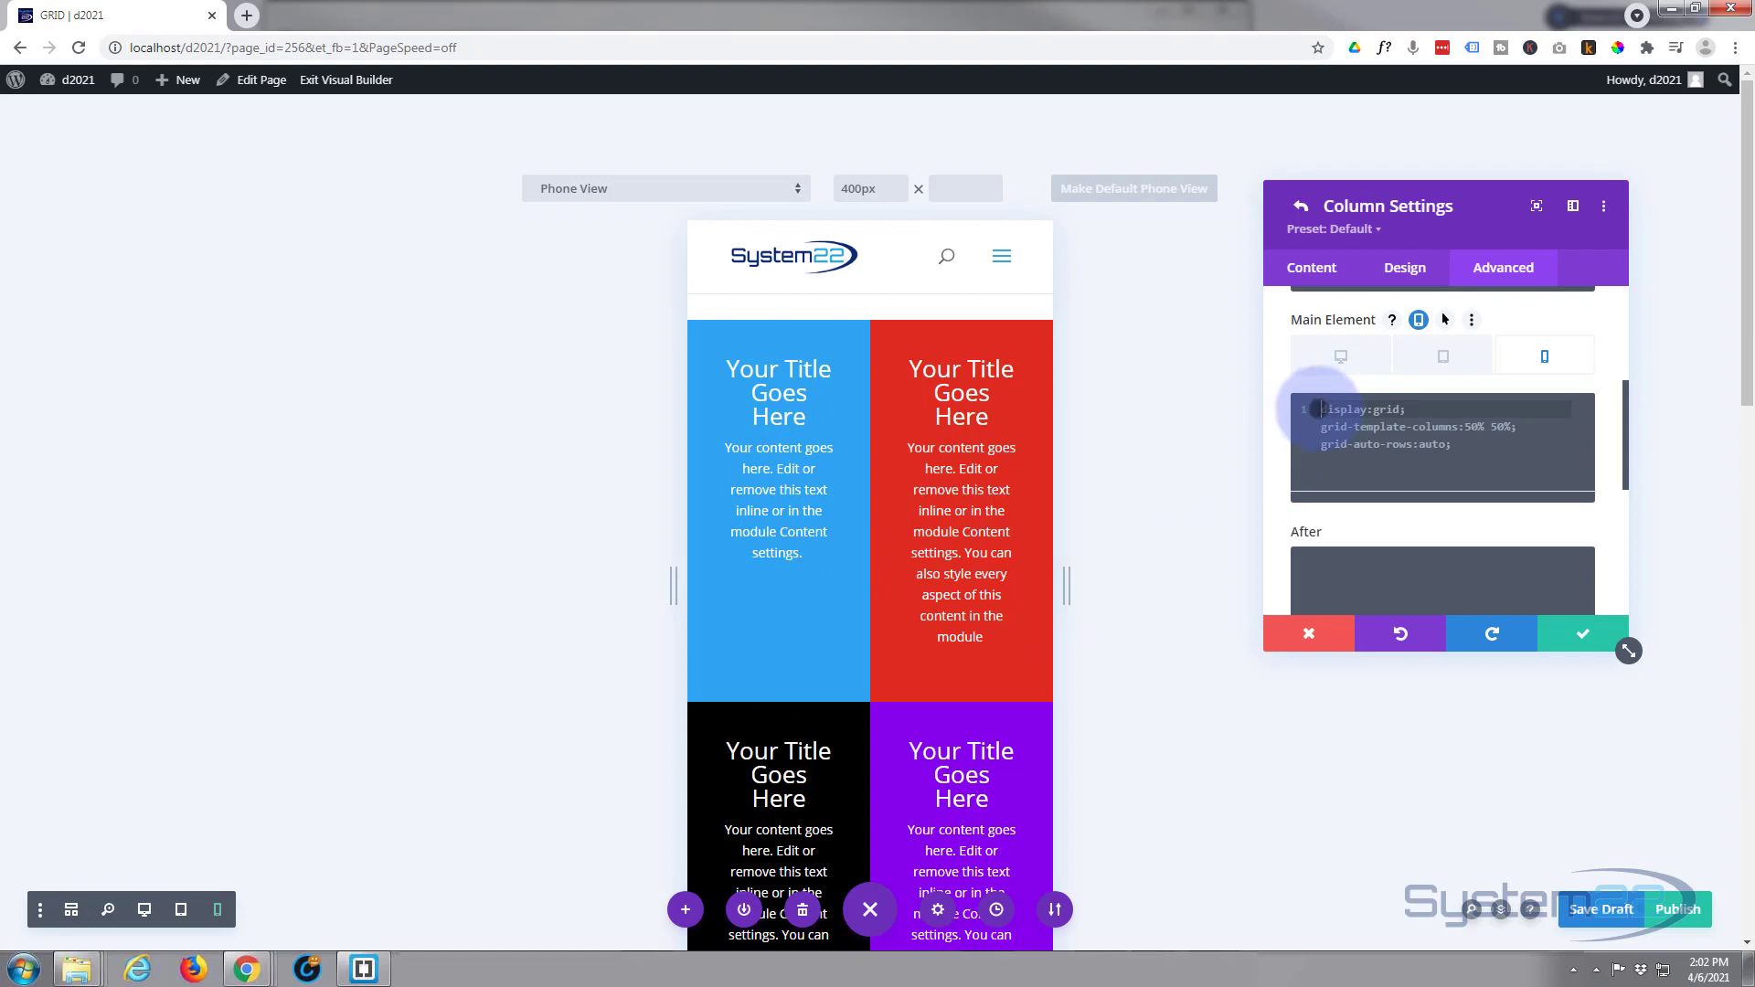
{"action": "key", "text": "ctrl+a"}
{"action": "type", "text": "display:grid; grid-template-columns:25% 25% 25% 25%; grid-auto-rows:auto;"}
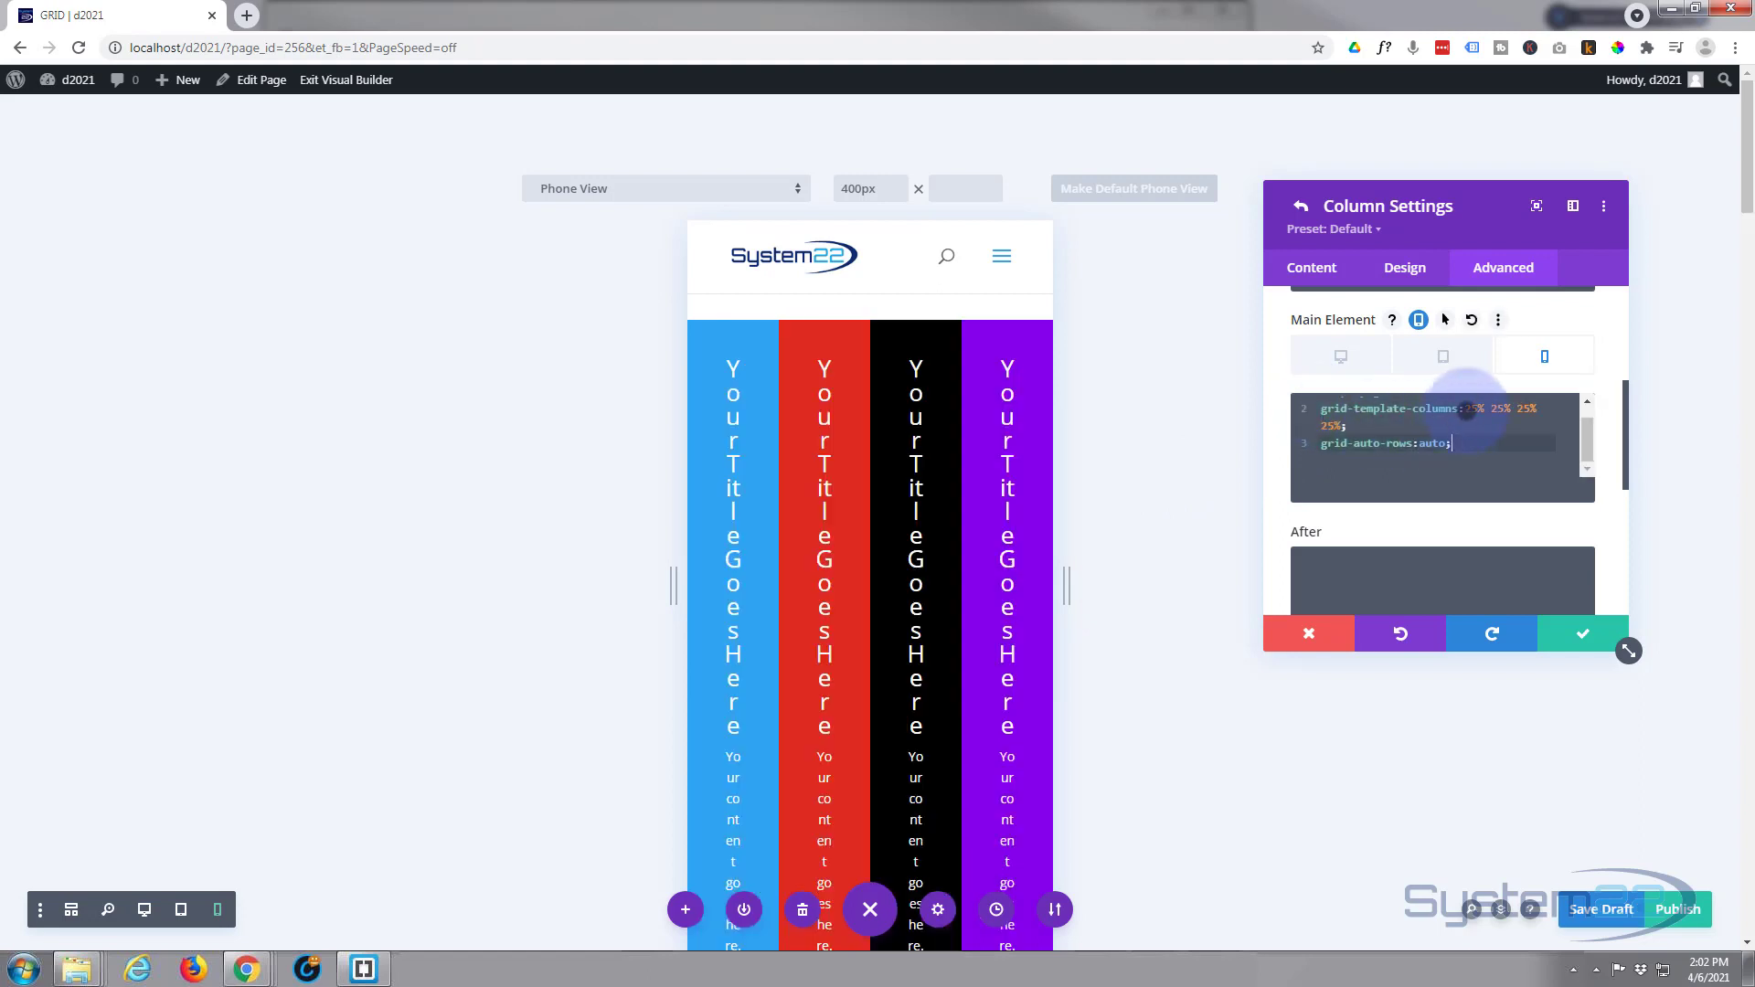
{"action": "left_click_drag", "start_coordinate": [1466, 409], "coordinate": [1337, 423]}
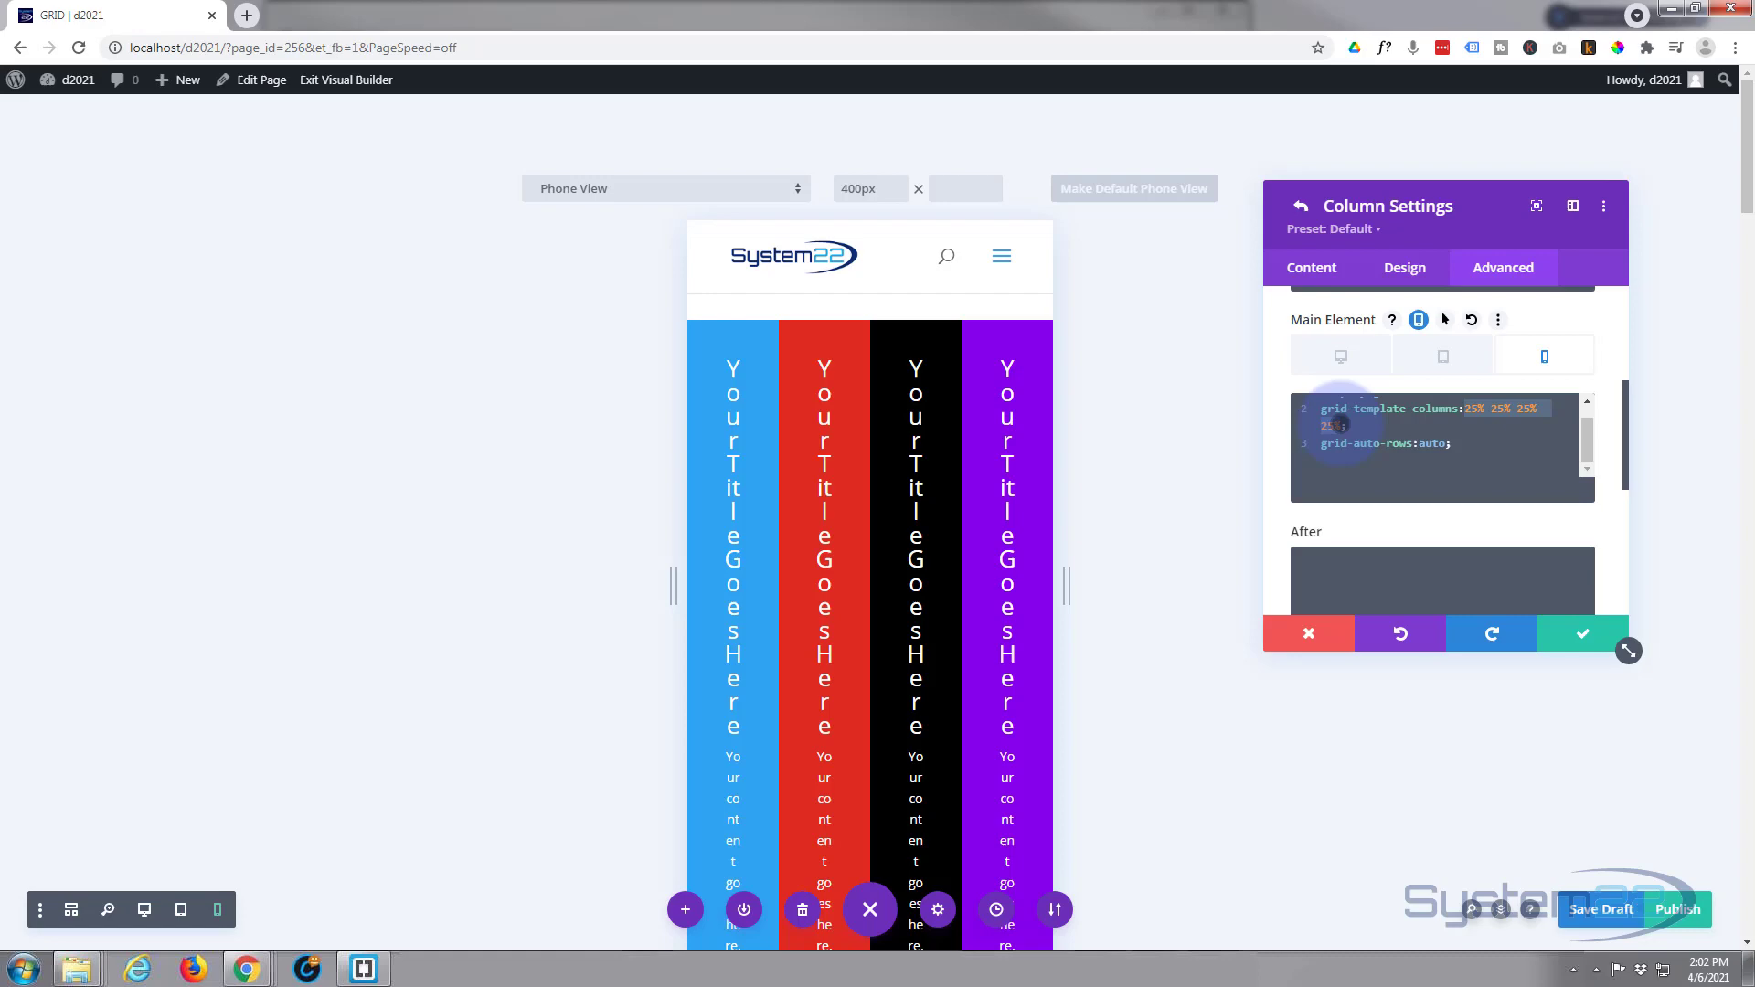
{"action": "type", "text": "100%"}
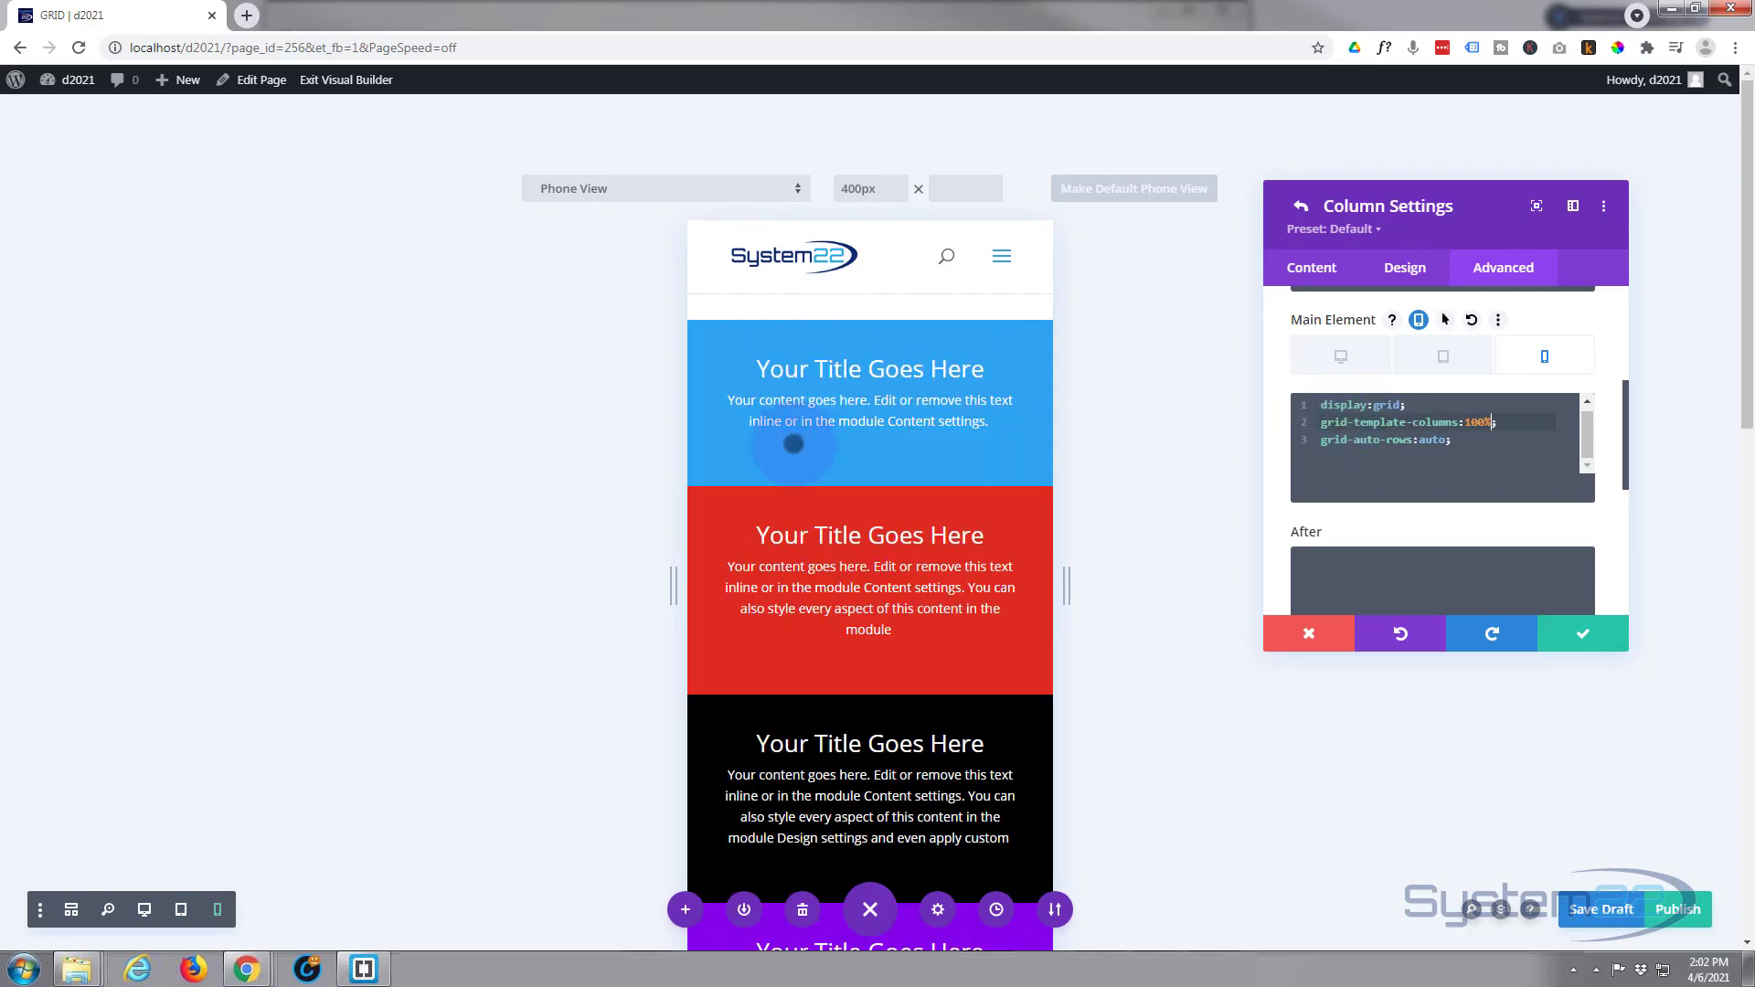
{"action": "scroll", "coordinate": [827, 588], "scroll_direction": "down", "scroll_amount": 6}
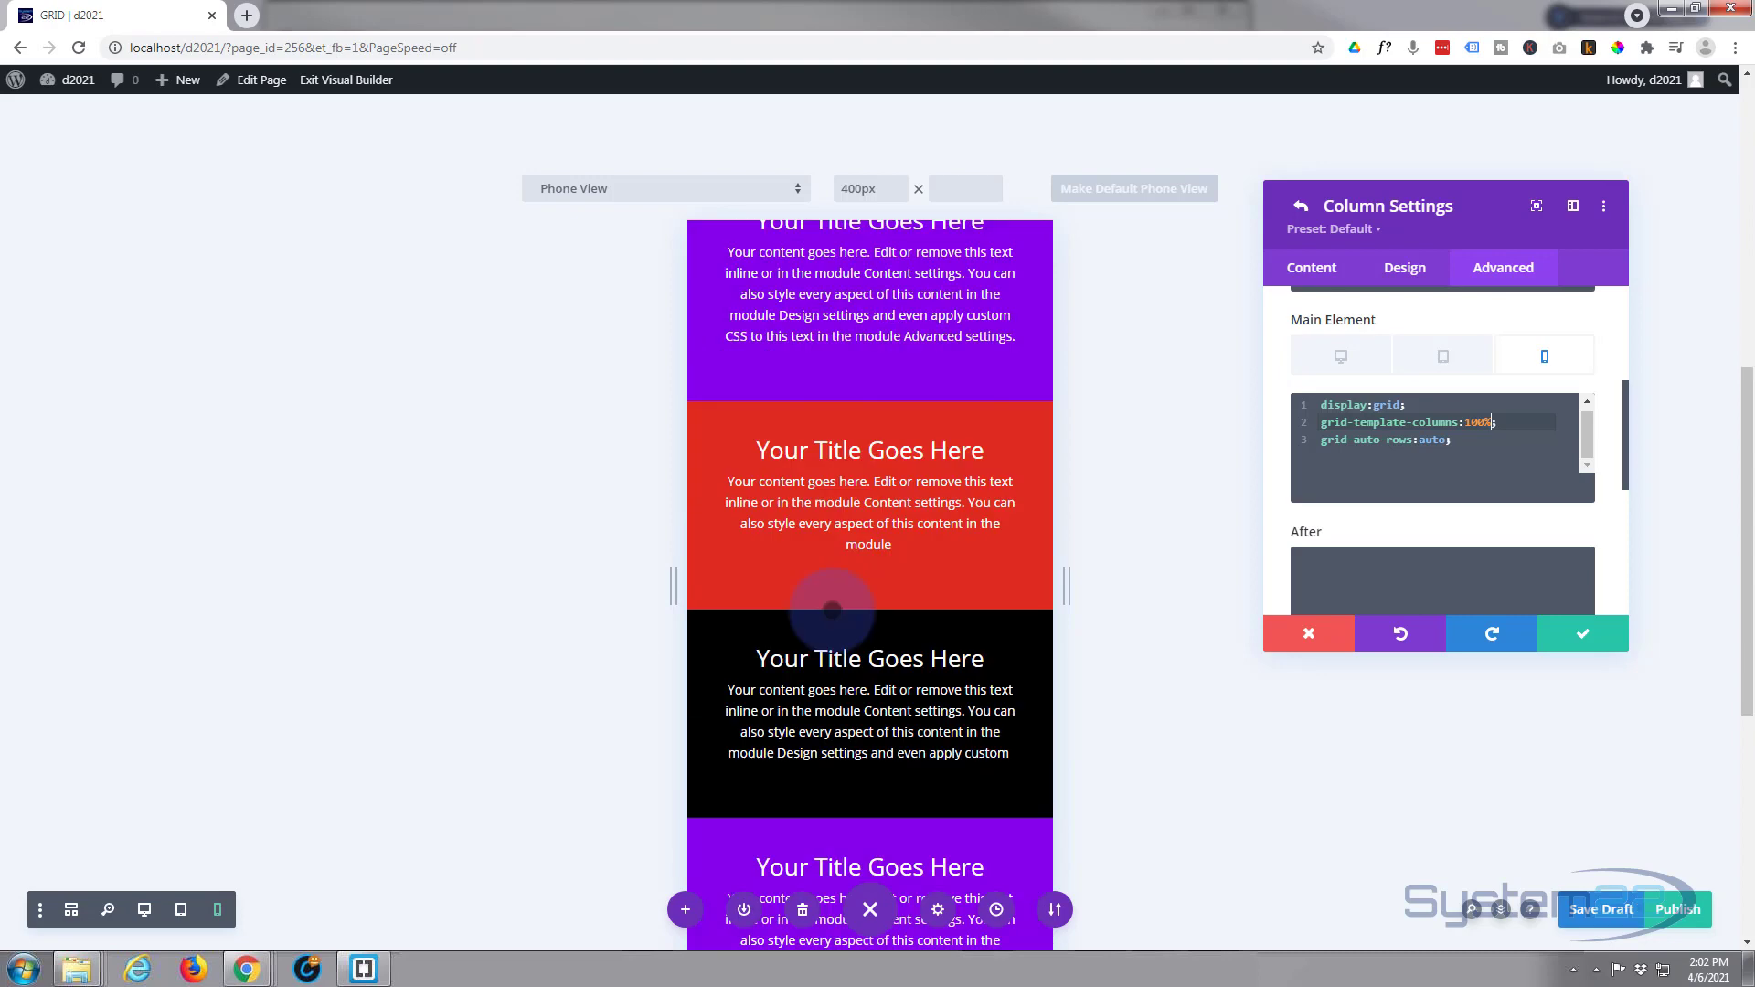
{"action": "scroll", "coordinate": [832, 608], "scroll_direction": "up", "scroll_amount": 6}
{"action": "scroll", "coordinate": [833, 603], "scroll_direction": "up", "scroll_amount": 3}
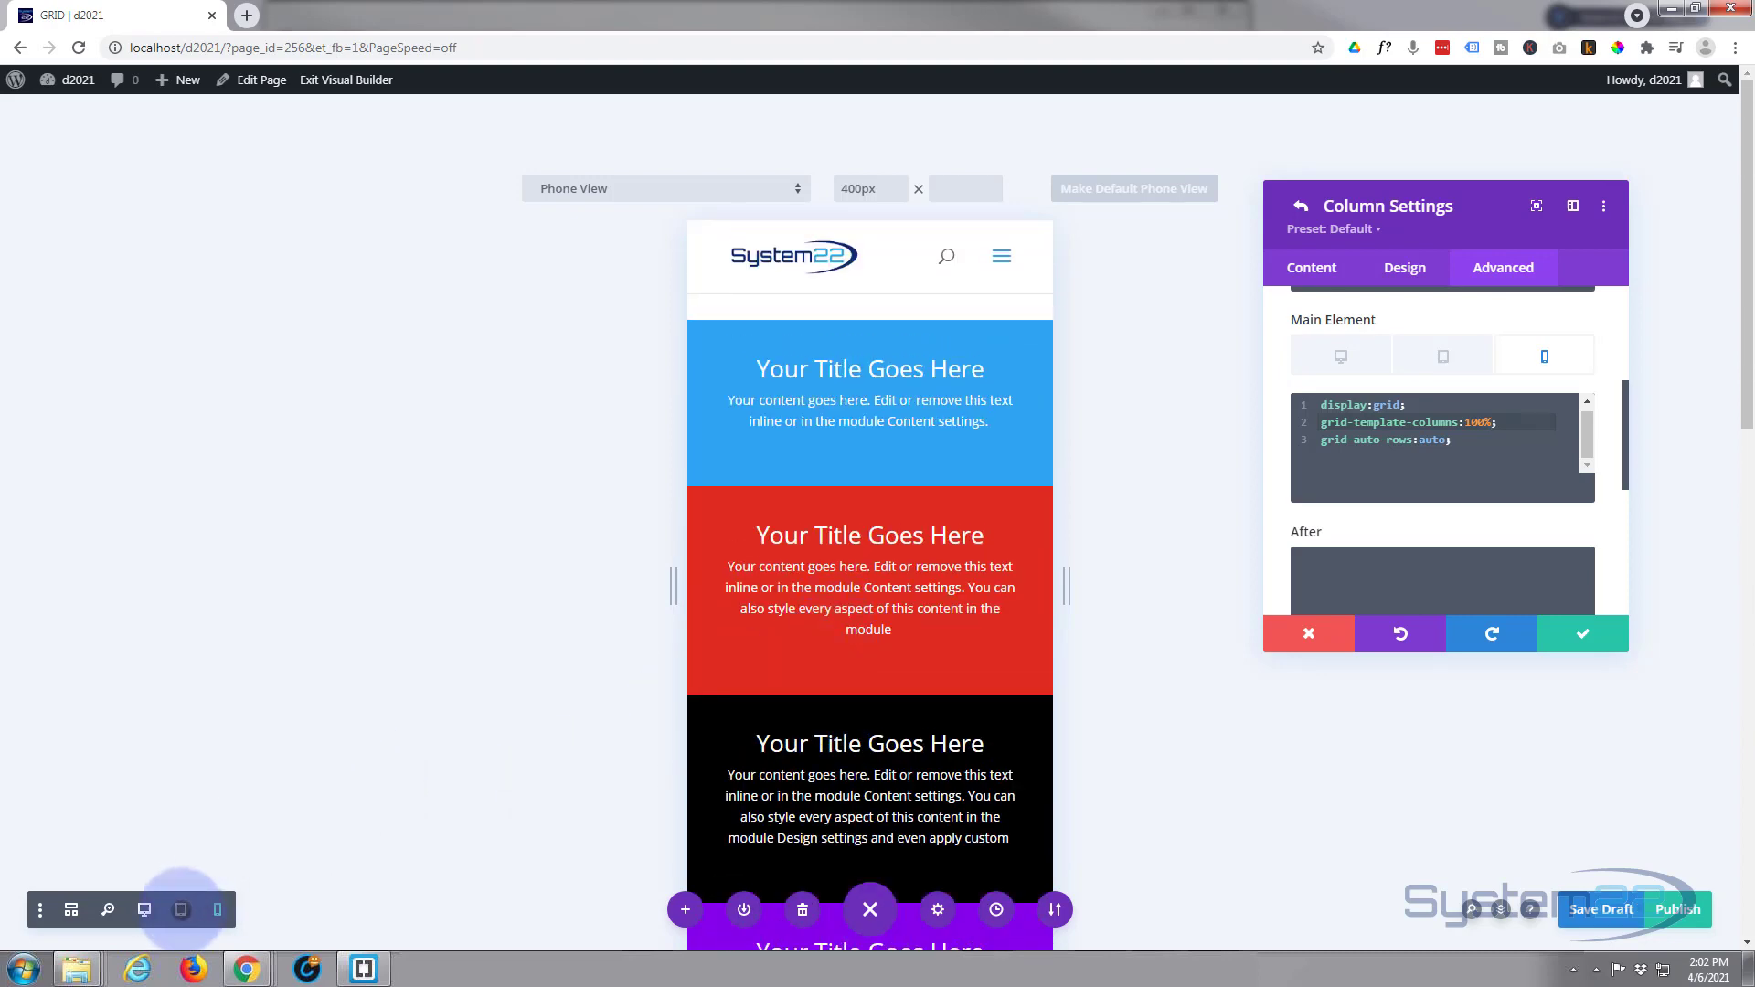
- Check the tablet and desktop previews, then save and close the column and row settings
{"action": "left_click", "coordinate": [181, 909]}
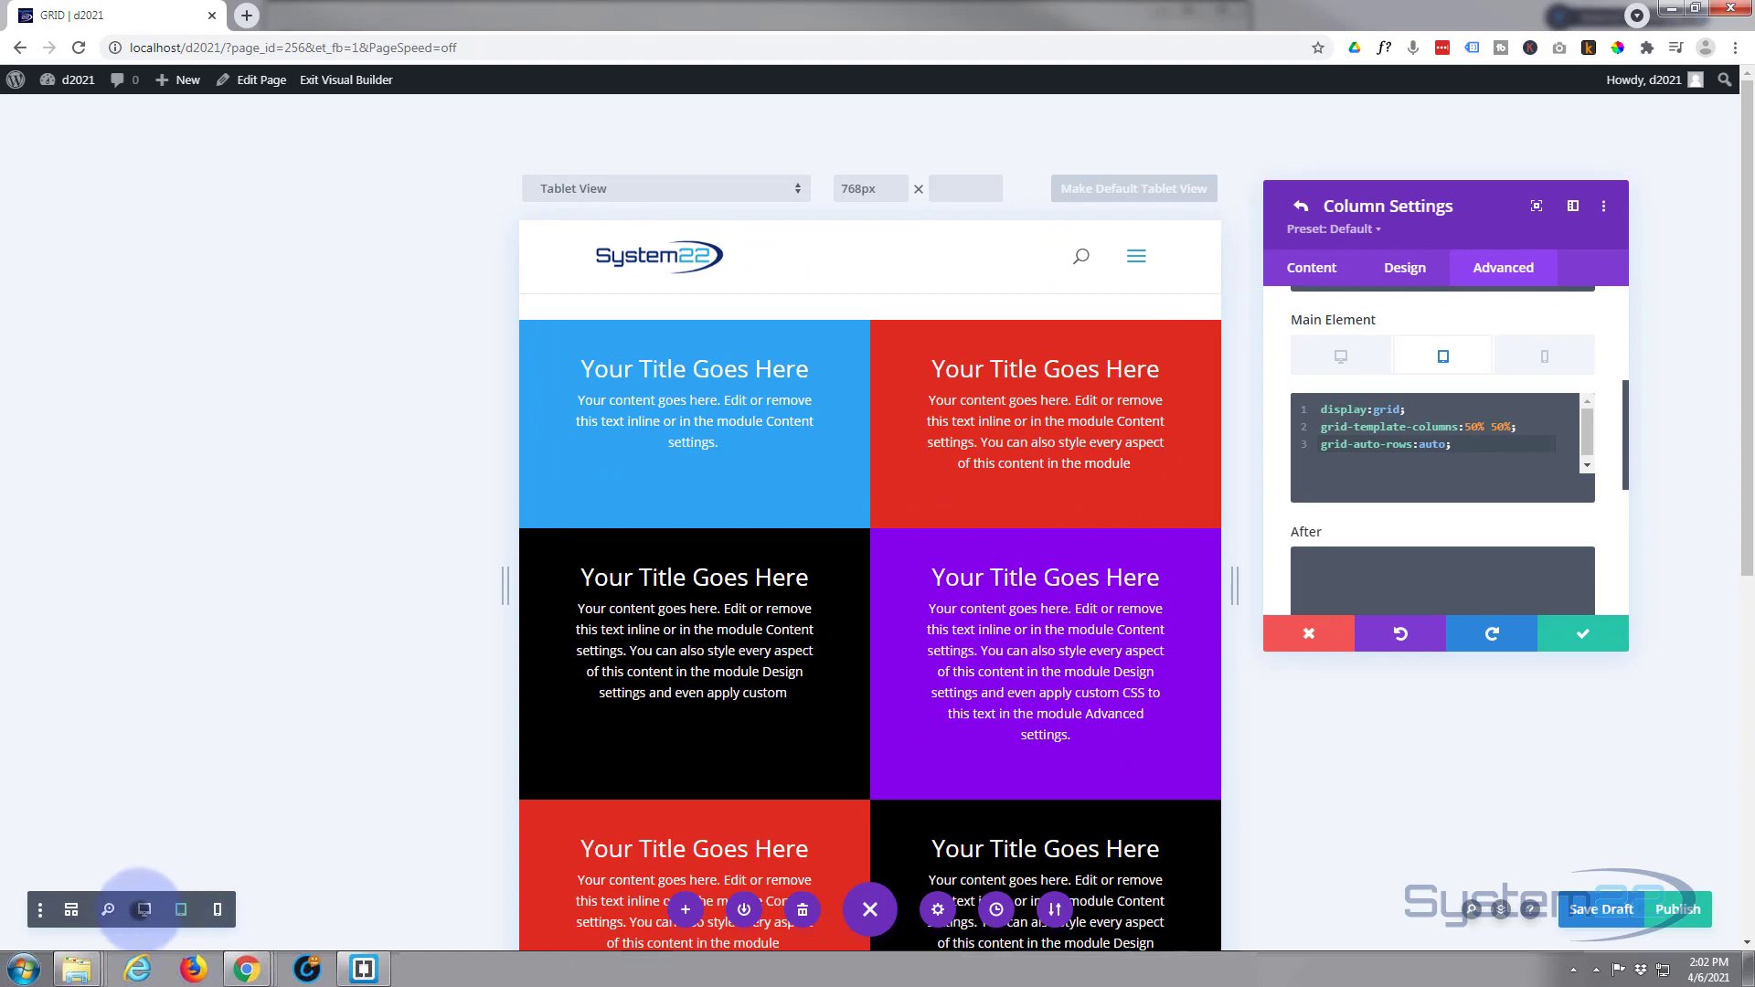
{"action": "left_click", "coordinate": [143, 910]}
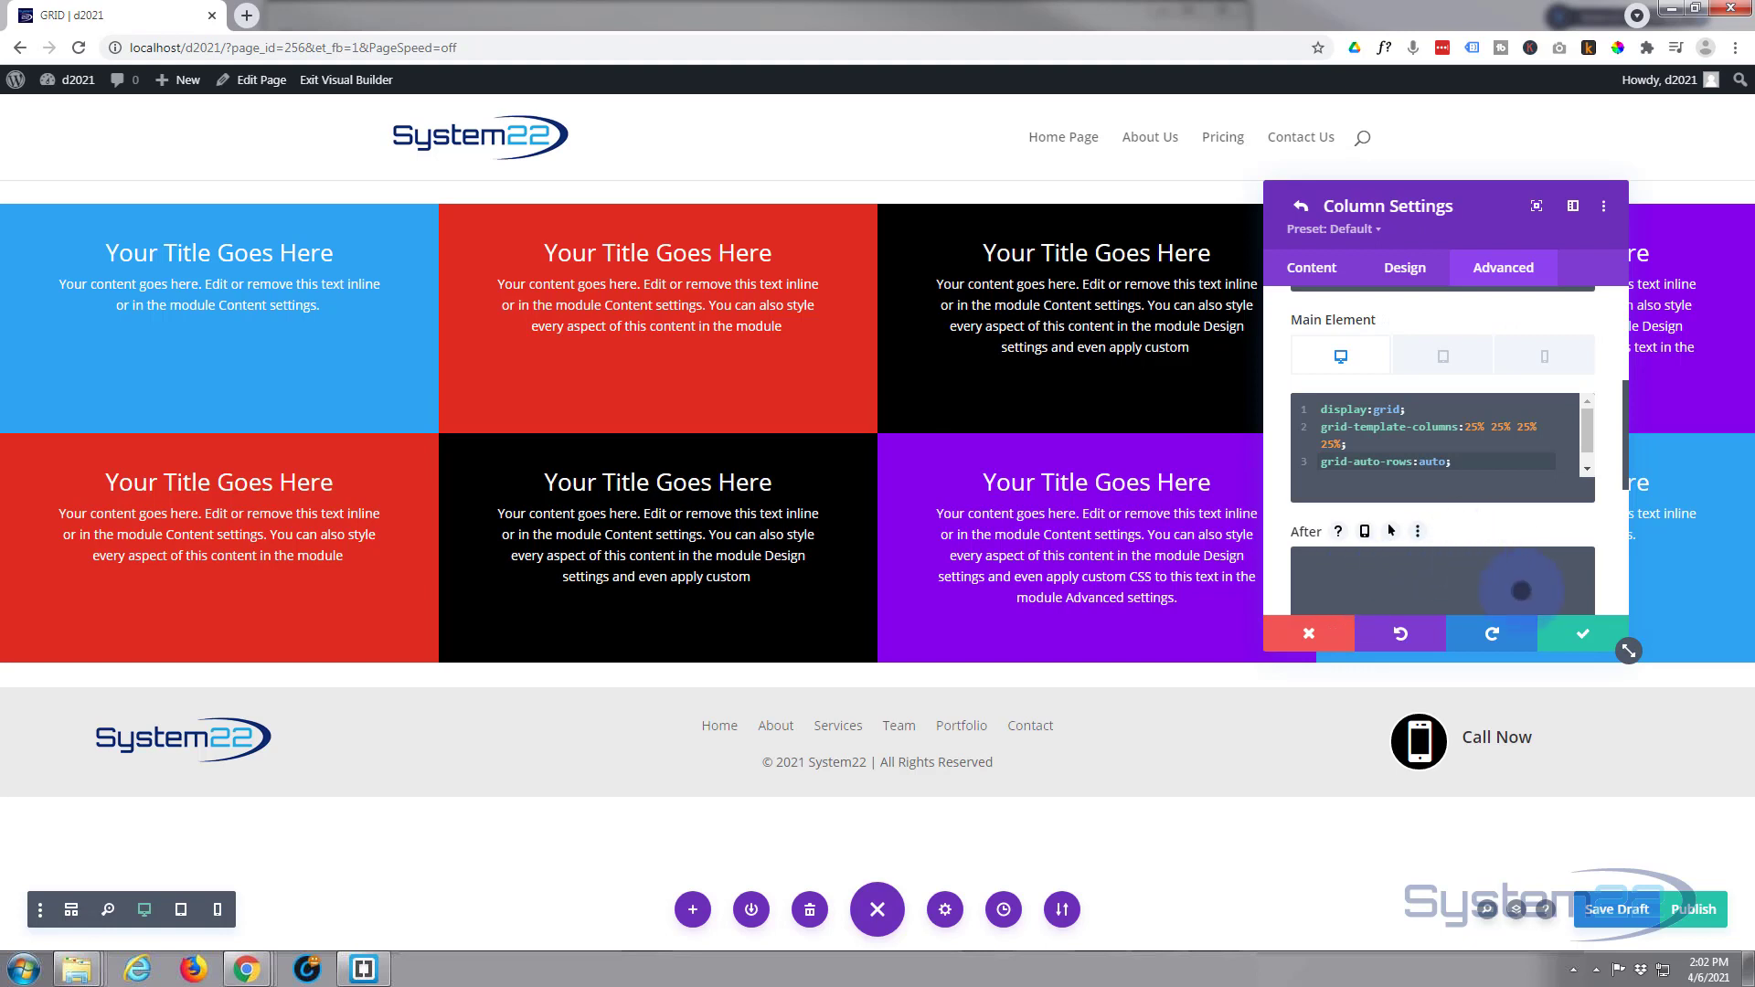
{"action": "left_click", "coordinate": [1596, 634]}
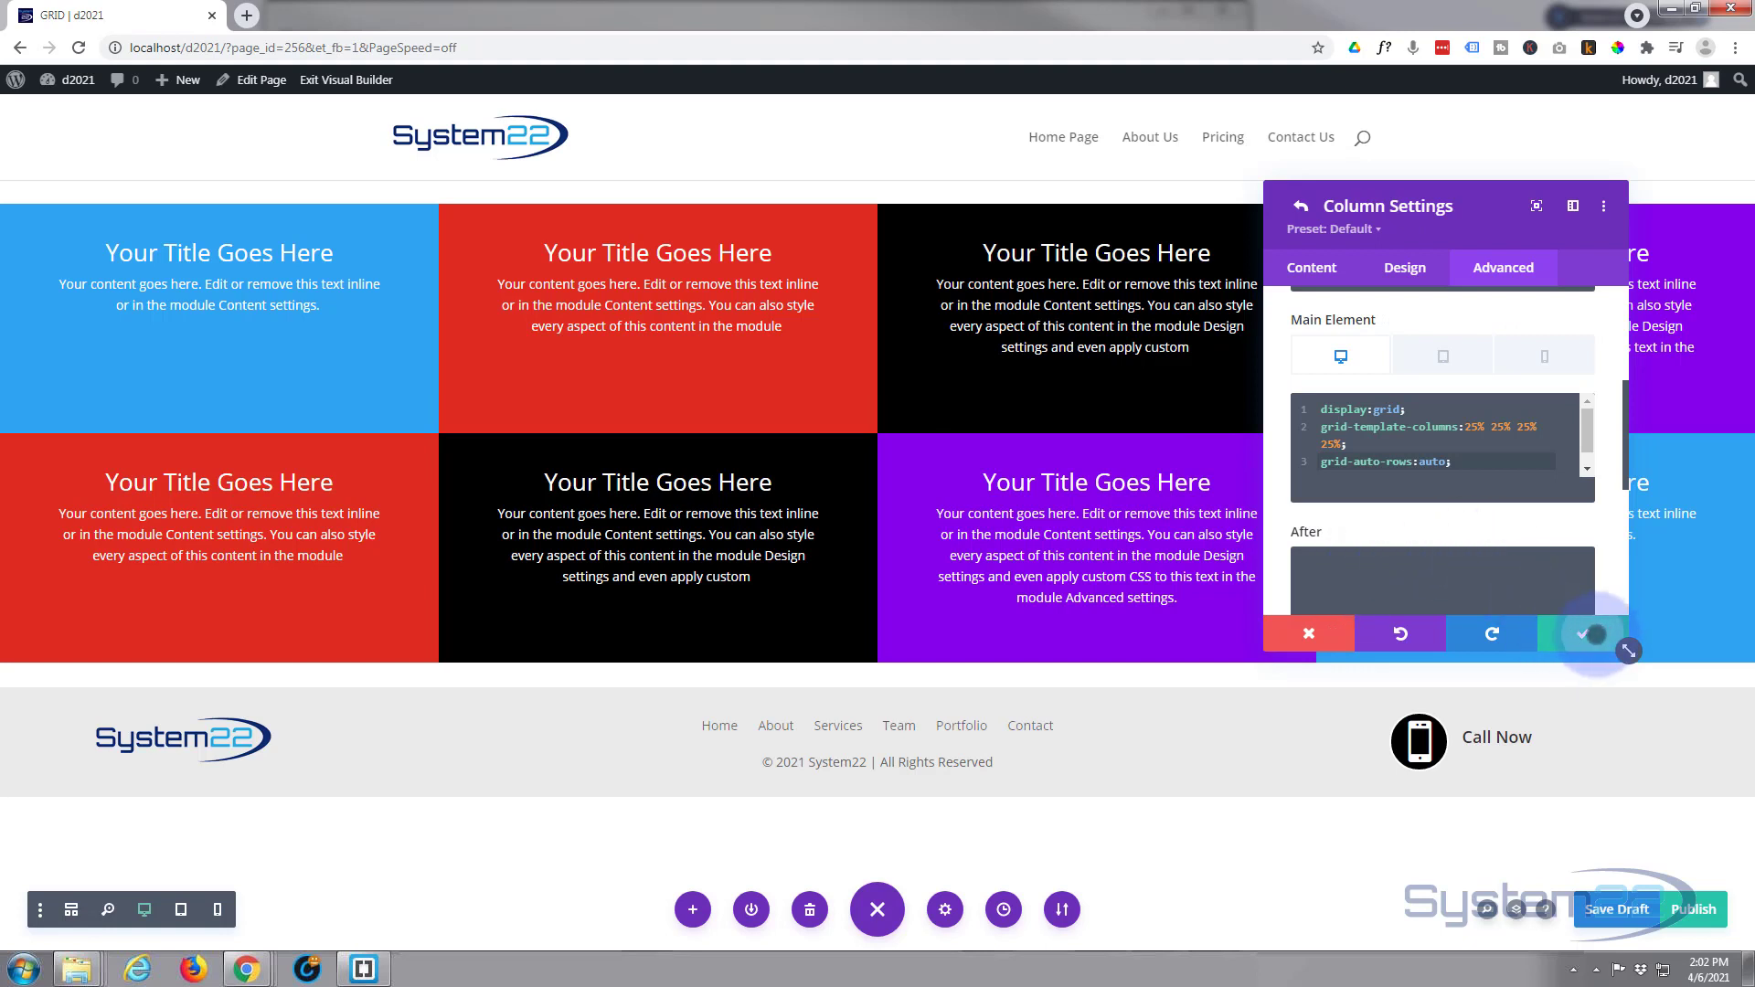
{"action": "left_click", "coordinate": [1595, 635]}
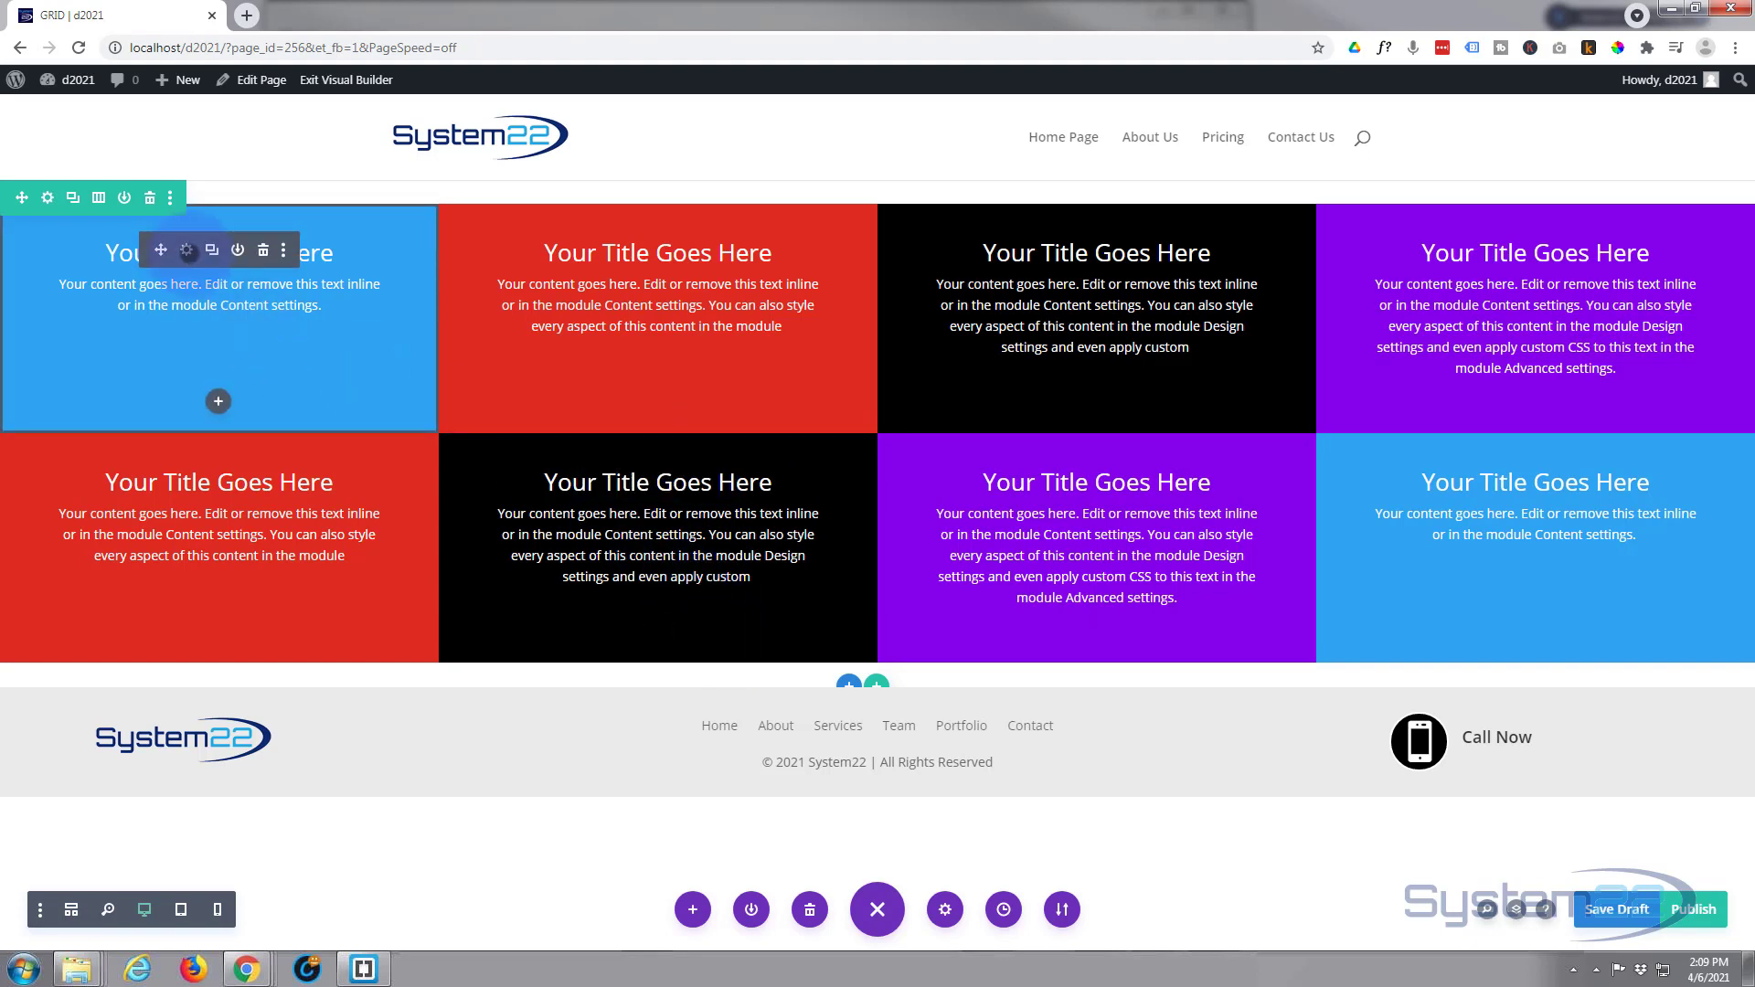
- Enter grid-column:2/4 in the blue module's Main Element custom CSS
{"action": "left_click", "coordinate": [186, 251]}
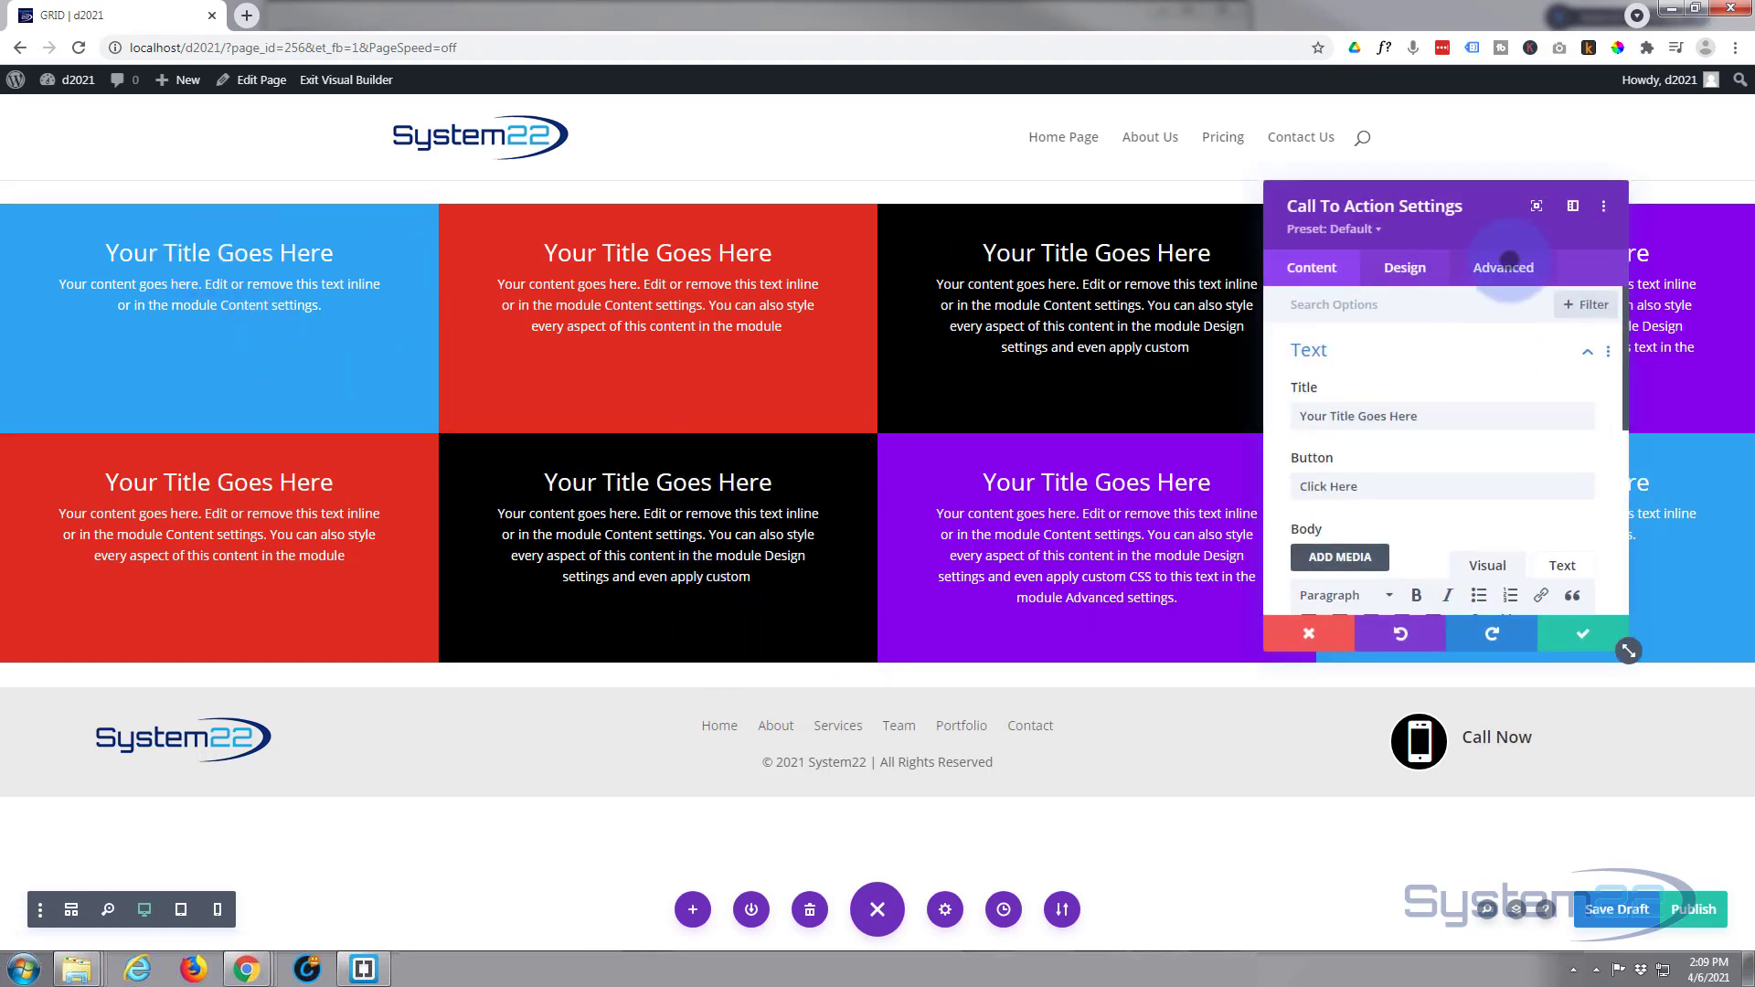
{"action": "left_click", "coordinate": [1504, 267]}
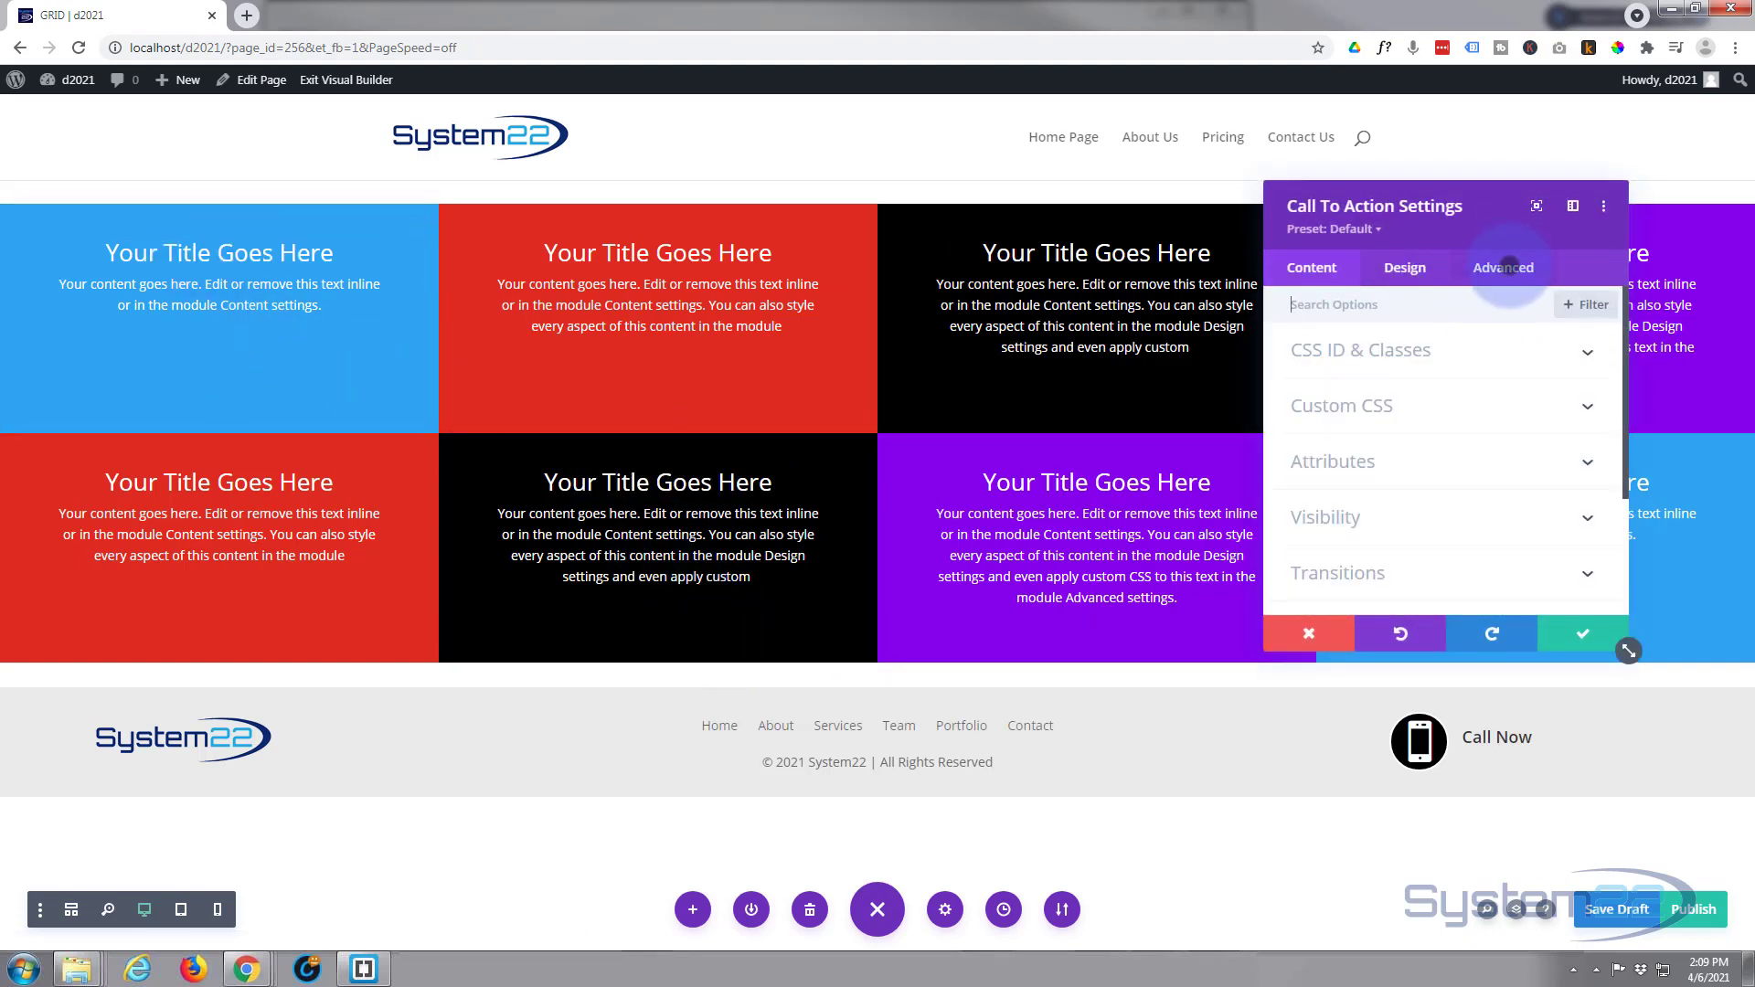
{"action": "left_click", "coordinate": [1458, 411]}
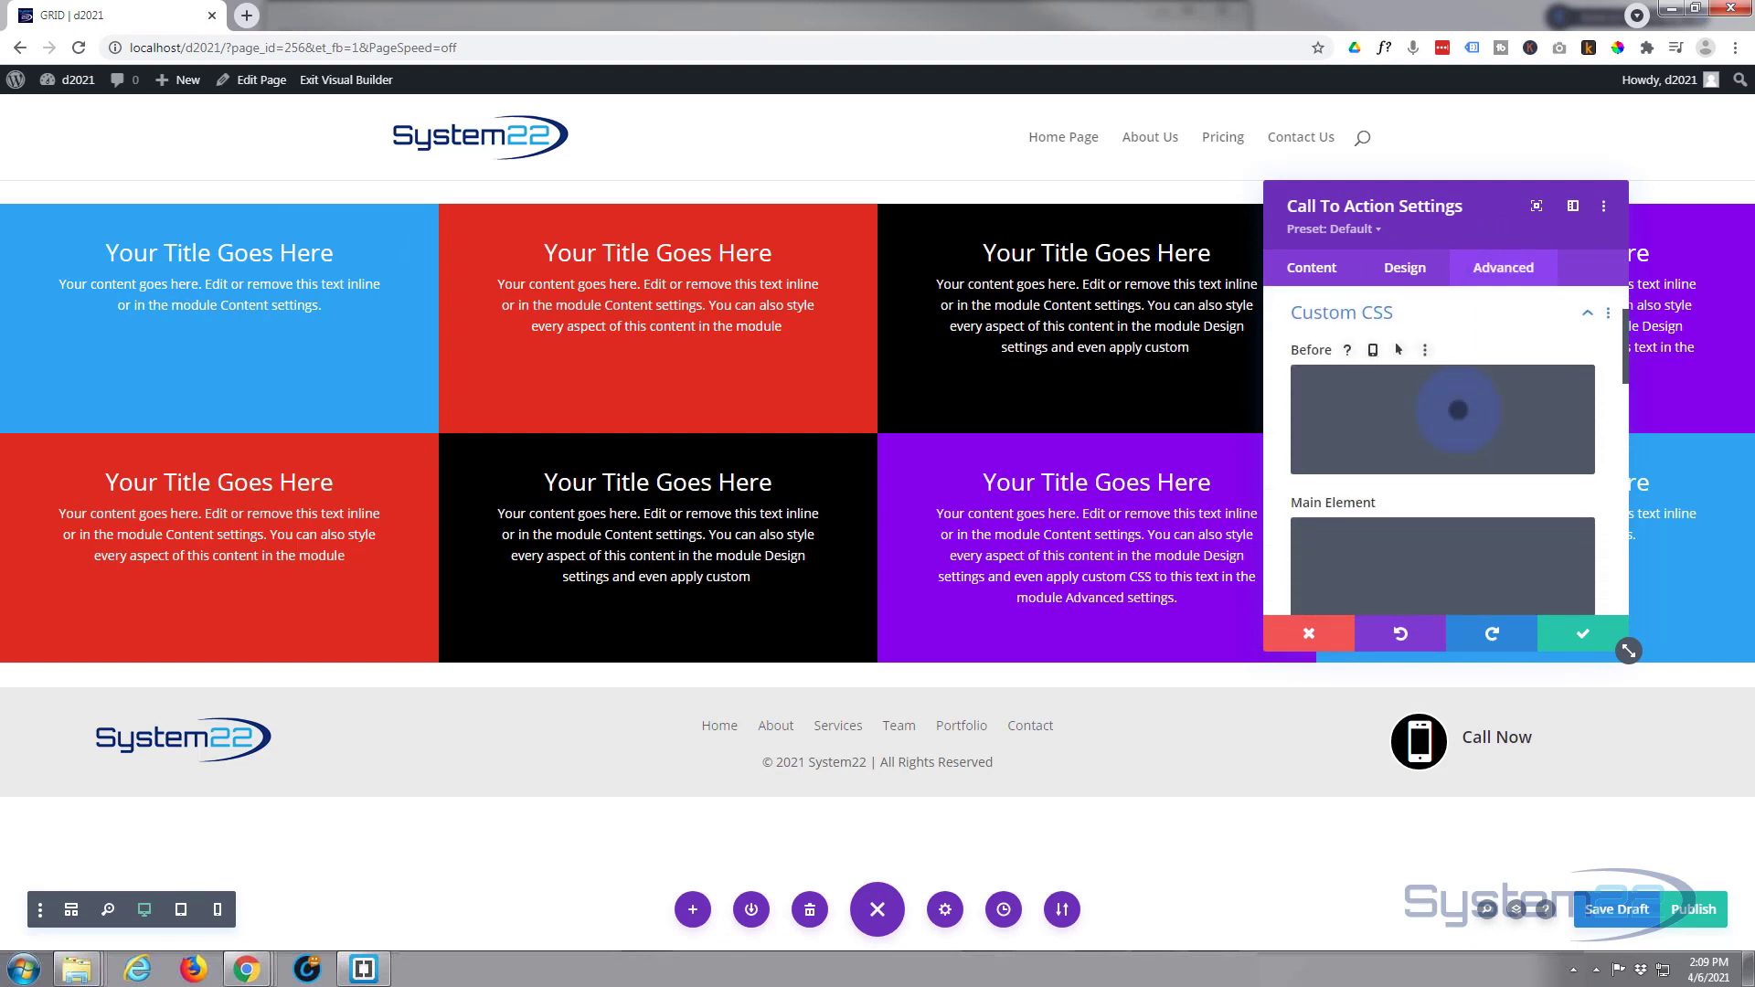
{"action": "scroll", "coordinate": [1458, 402], "scroll_direction": "down", "scroll_amount": 2}
{"action": "left_click", "coordinate": [1339, 365]}
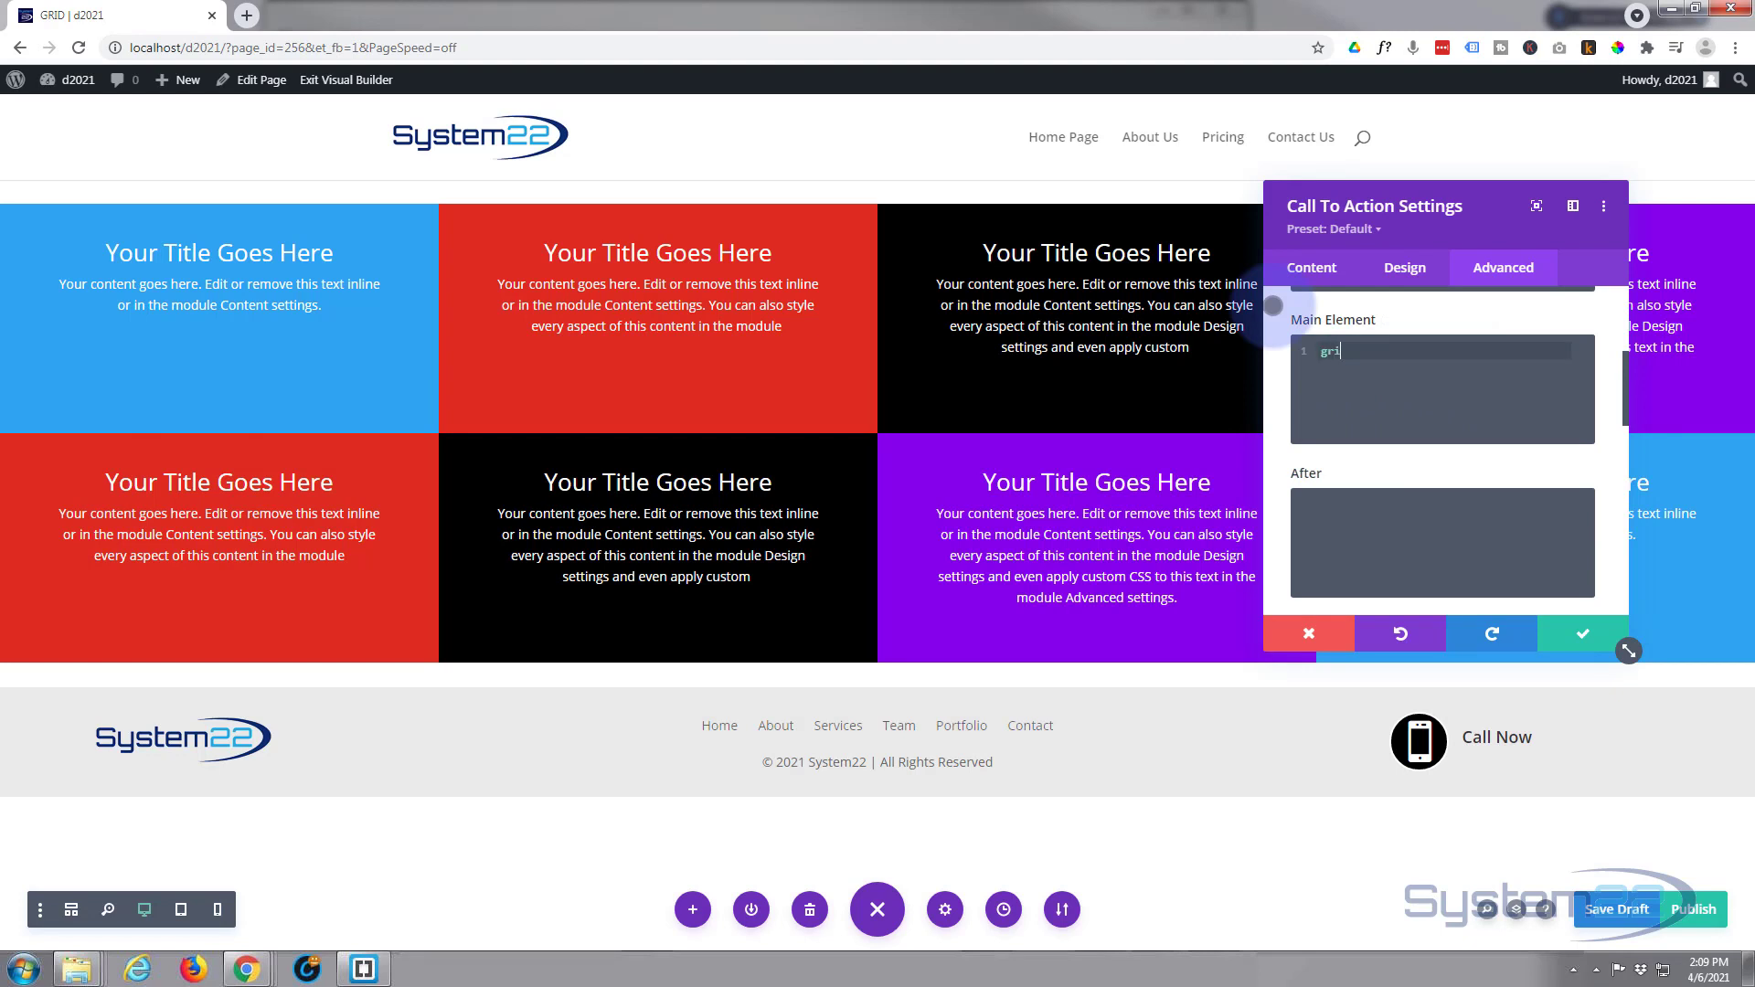
{"action": "type", "text": "grid-column"}
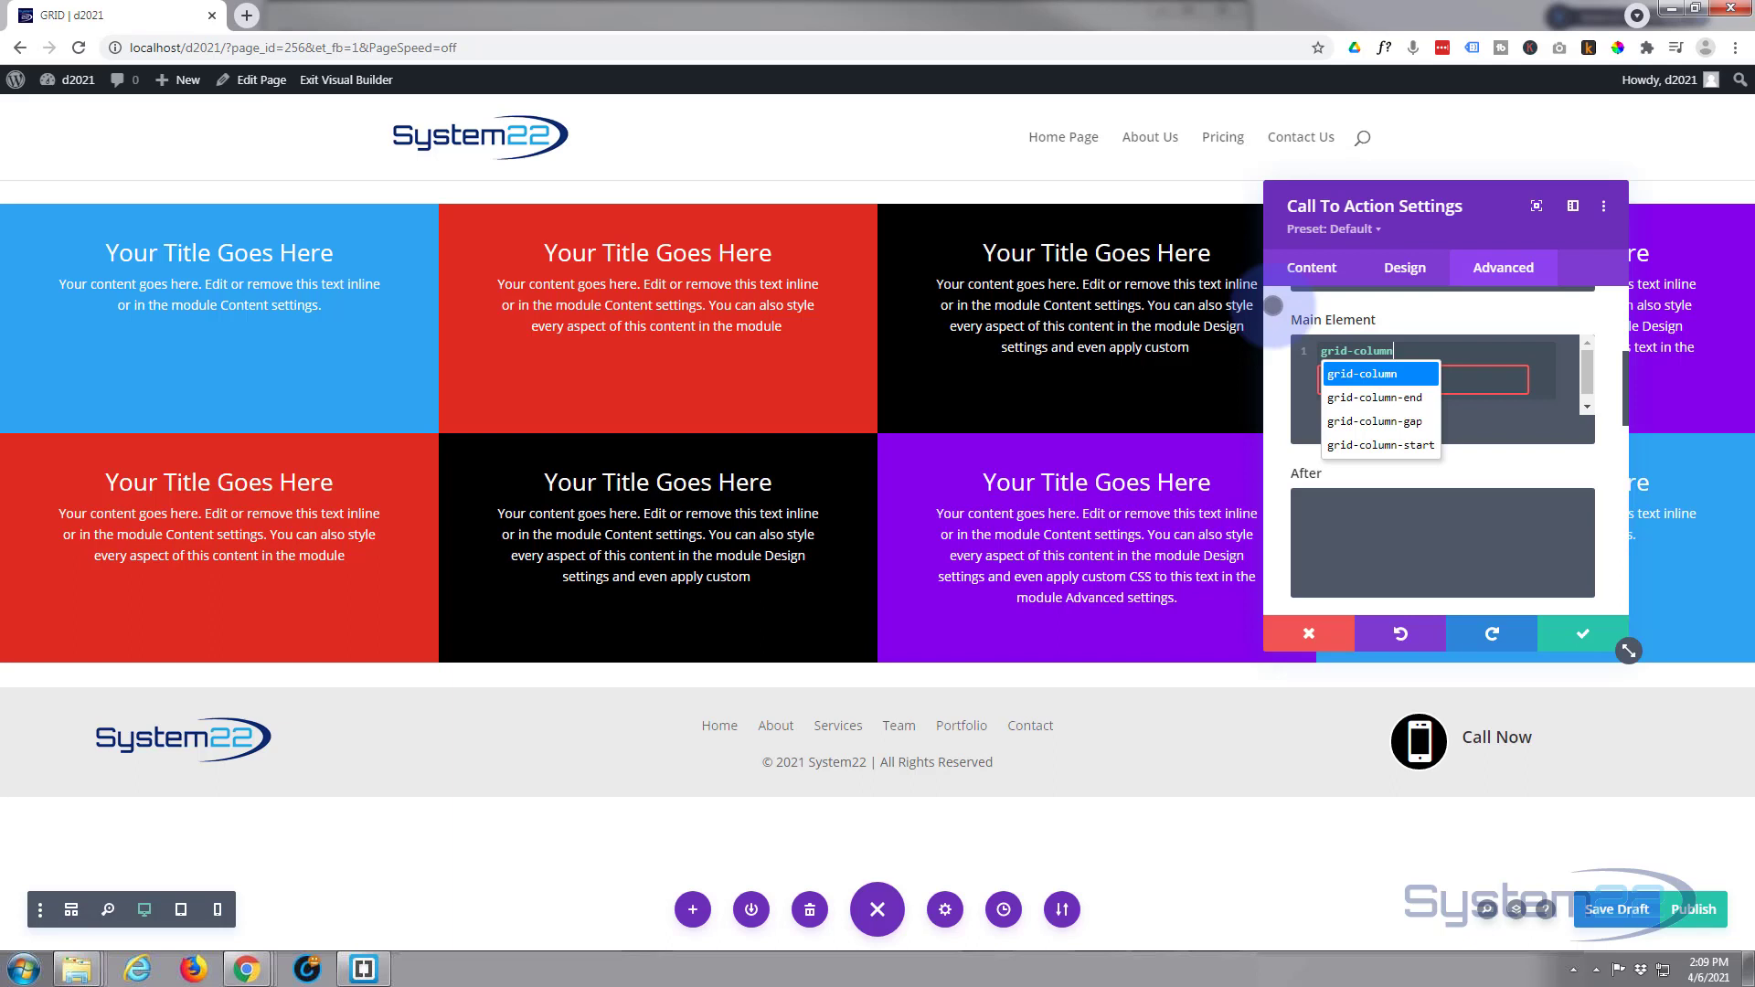
{"action": "type", "text": ":"}
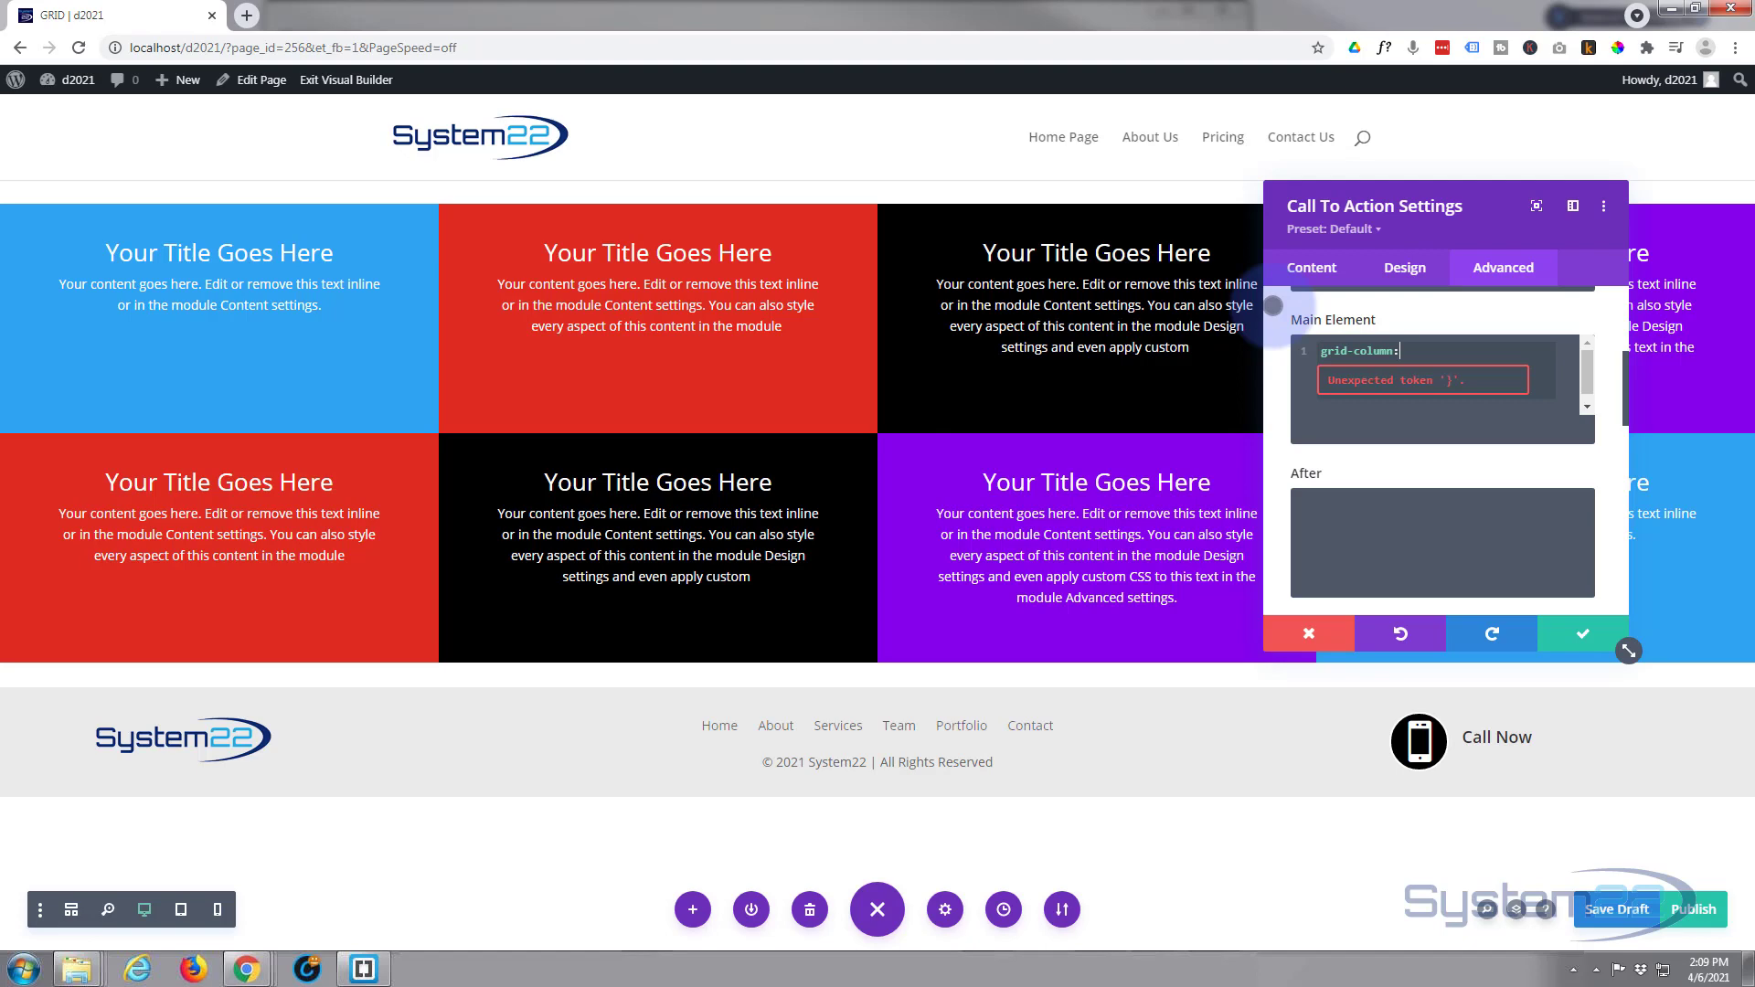
{"action": "type", "text": "2/4;"}
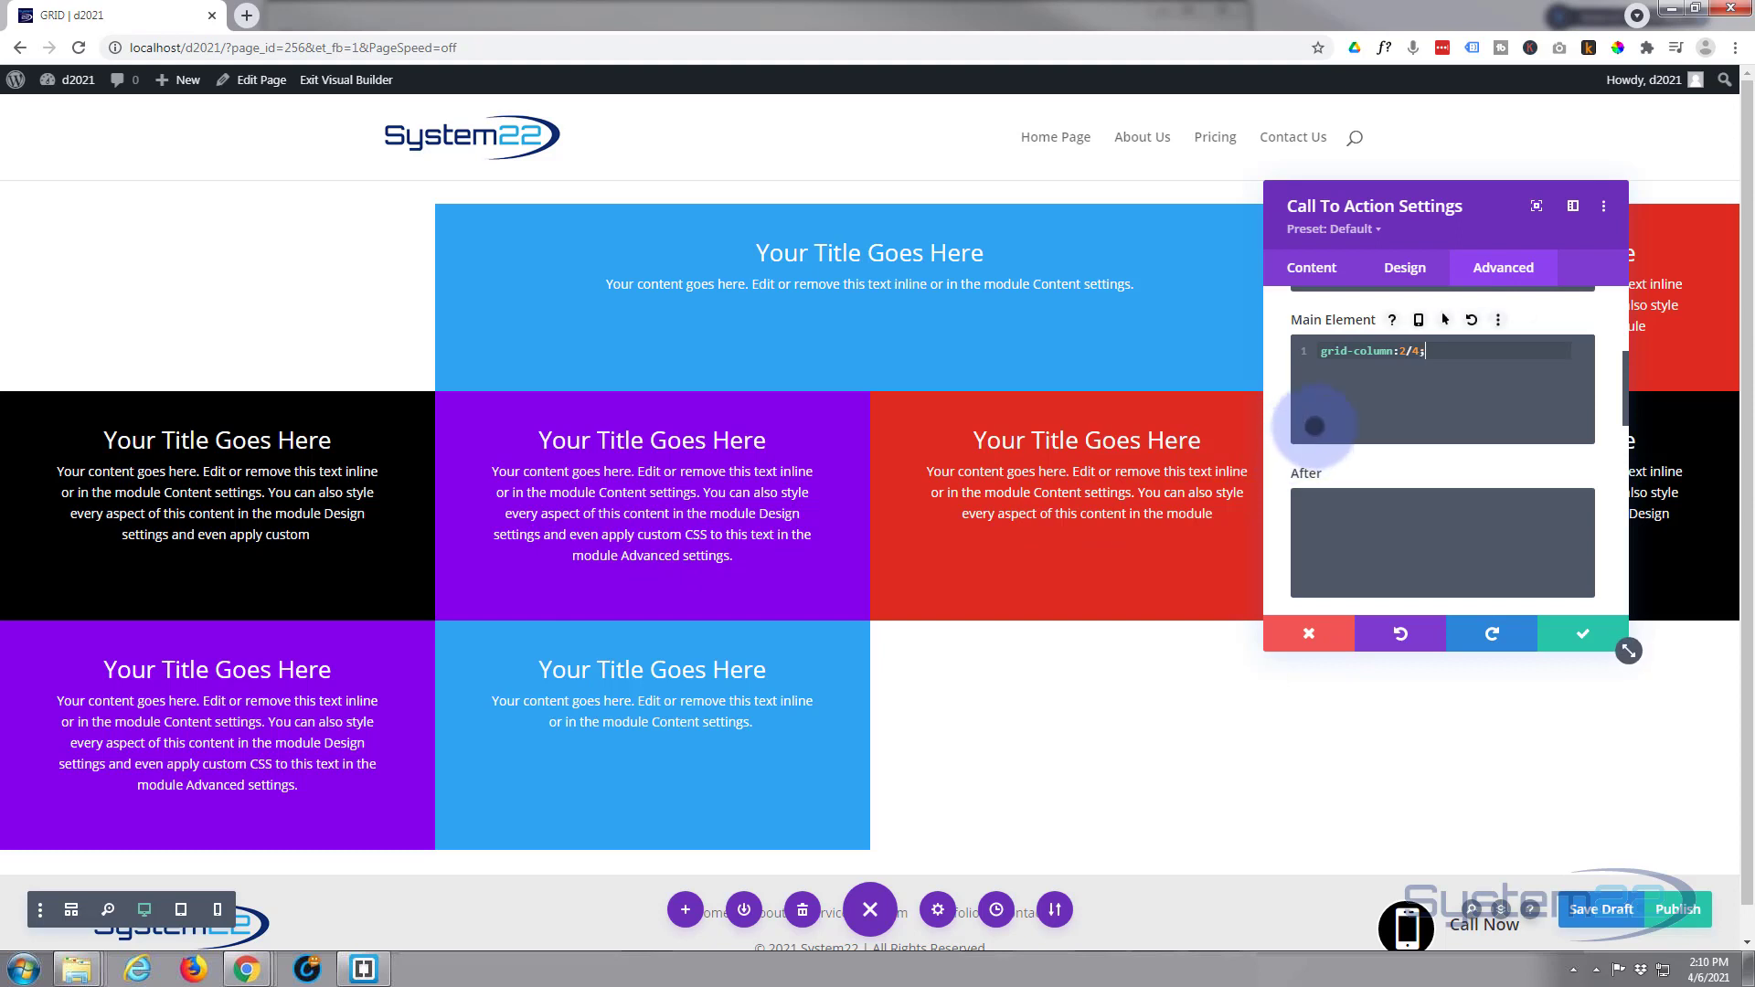
- Add grid-row:2/3 on a new line and save the page draft with Ctrl+S
{"action": "key", "text": "Return"}
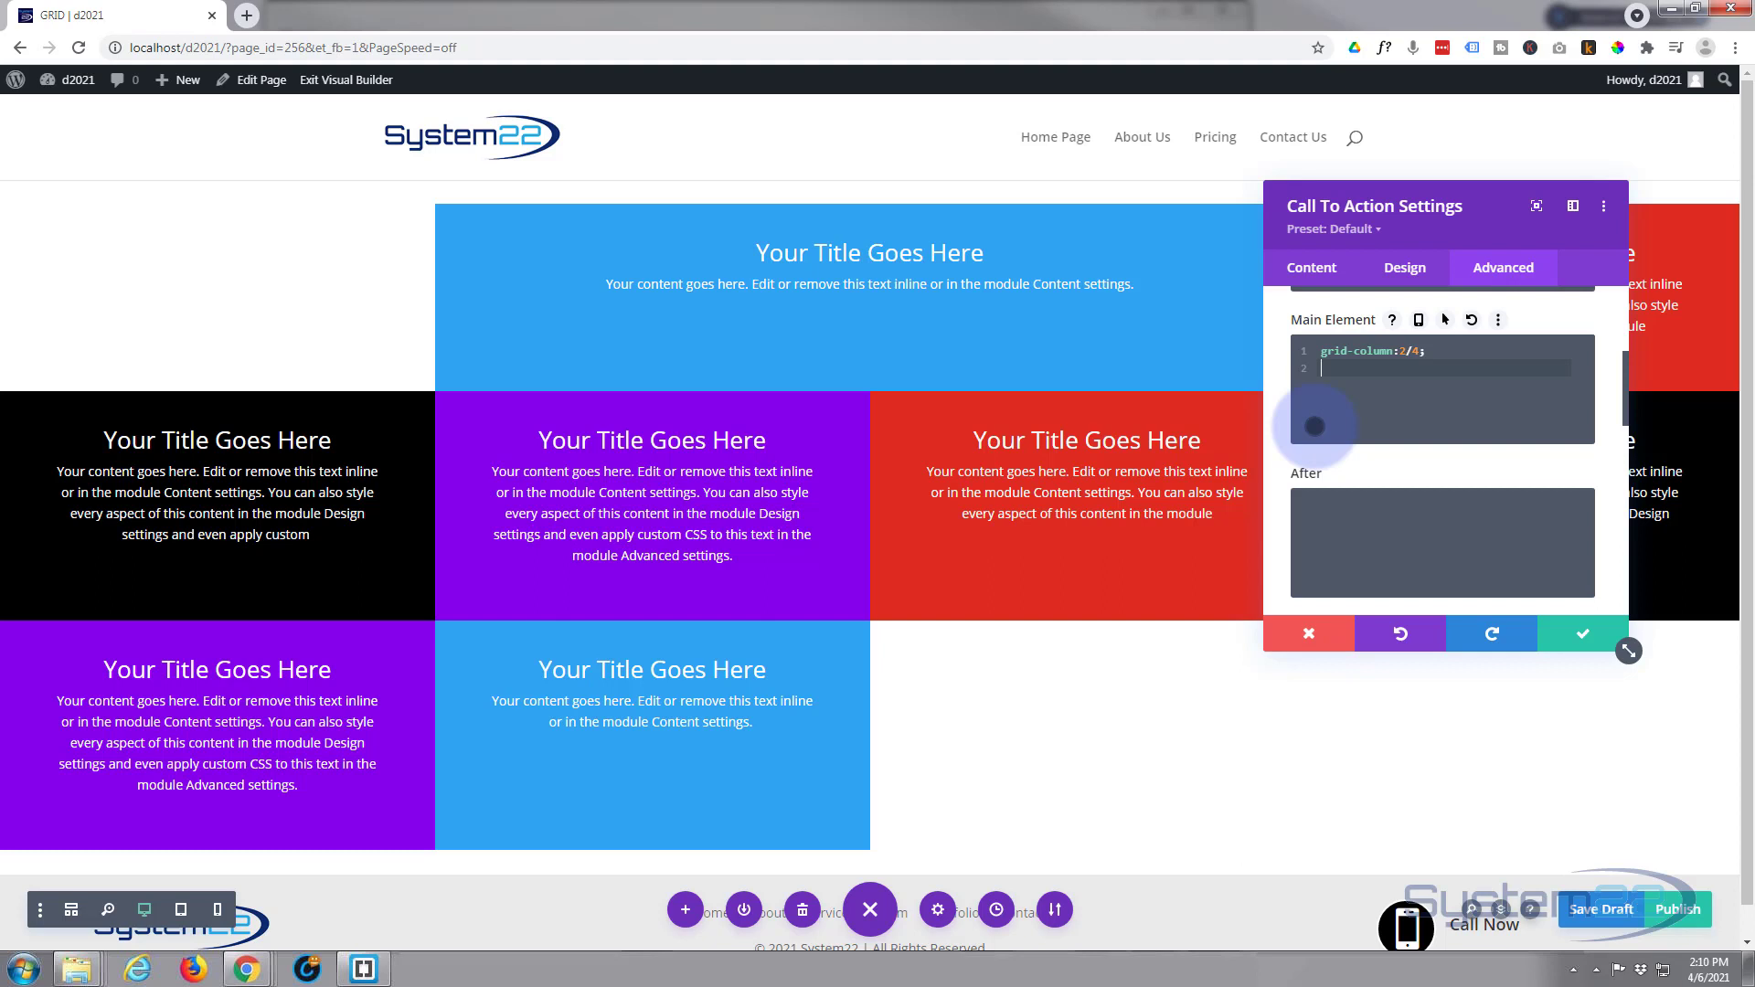
{"action": "type", "text": "grid-row:"}
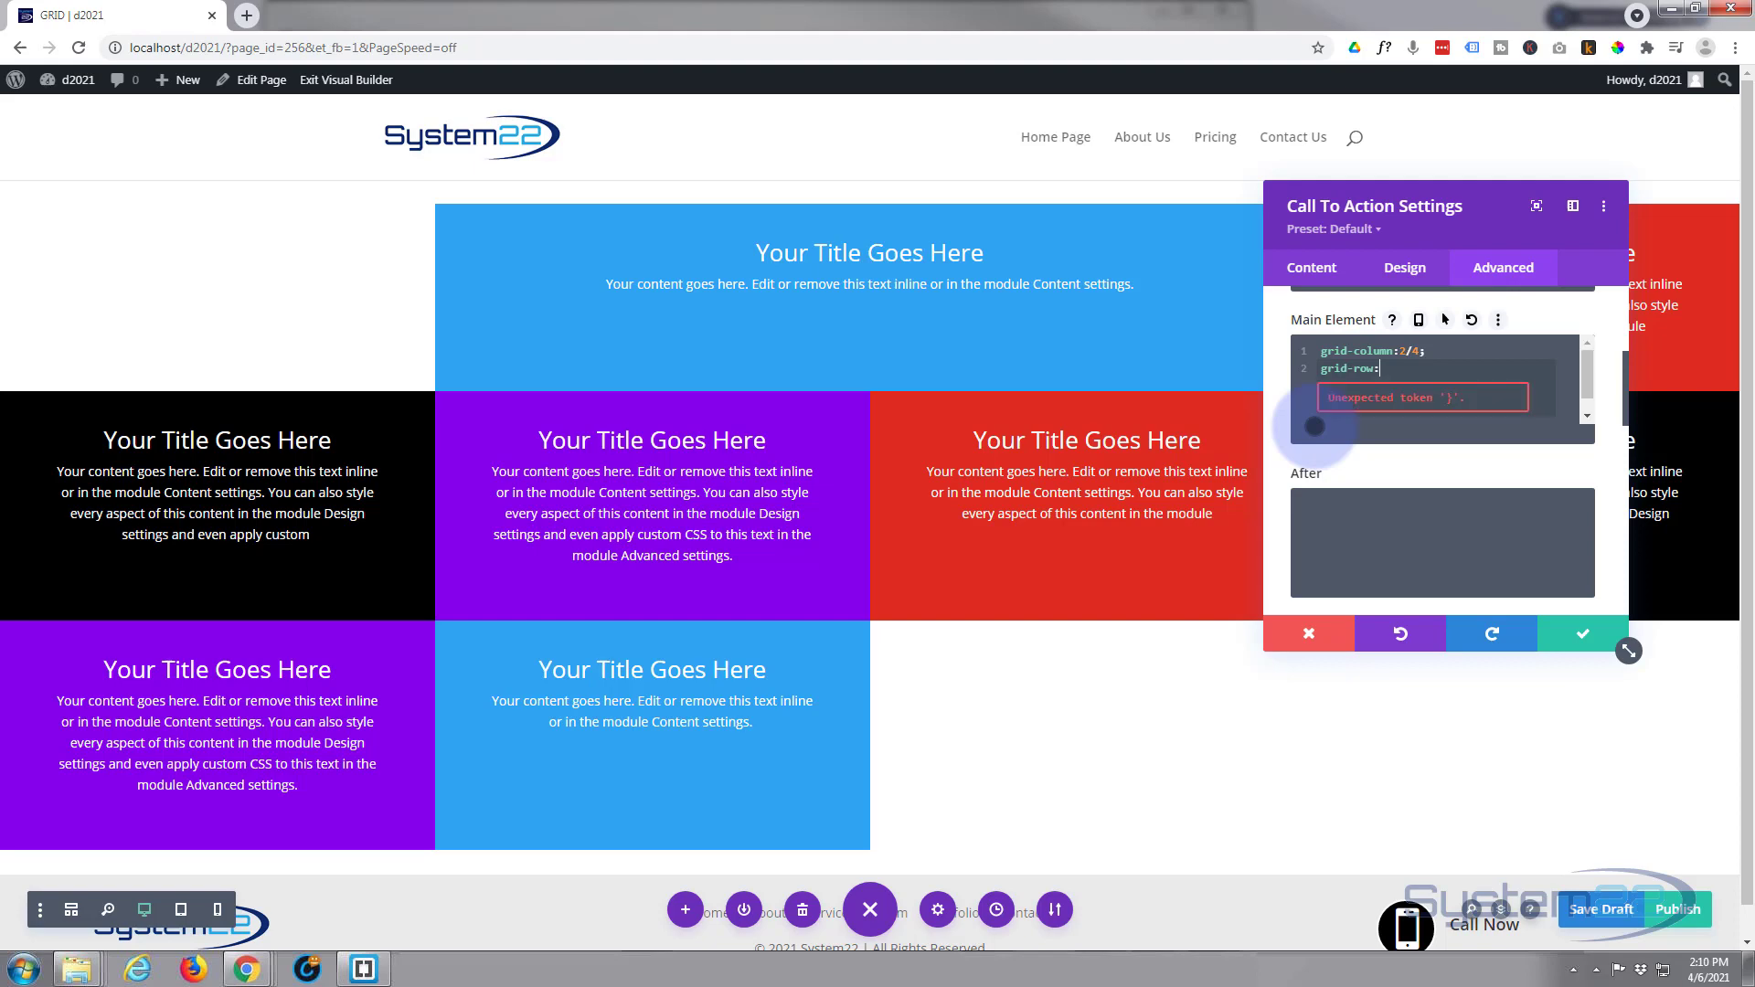
{"action": "type", "text": "2/3"}
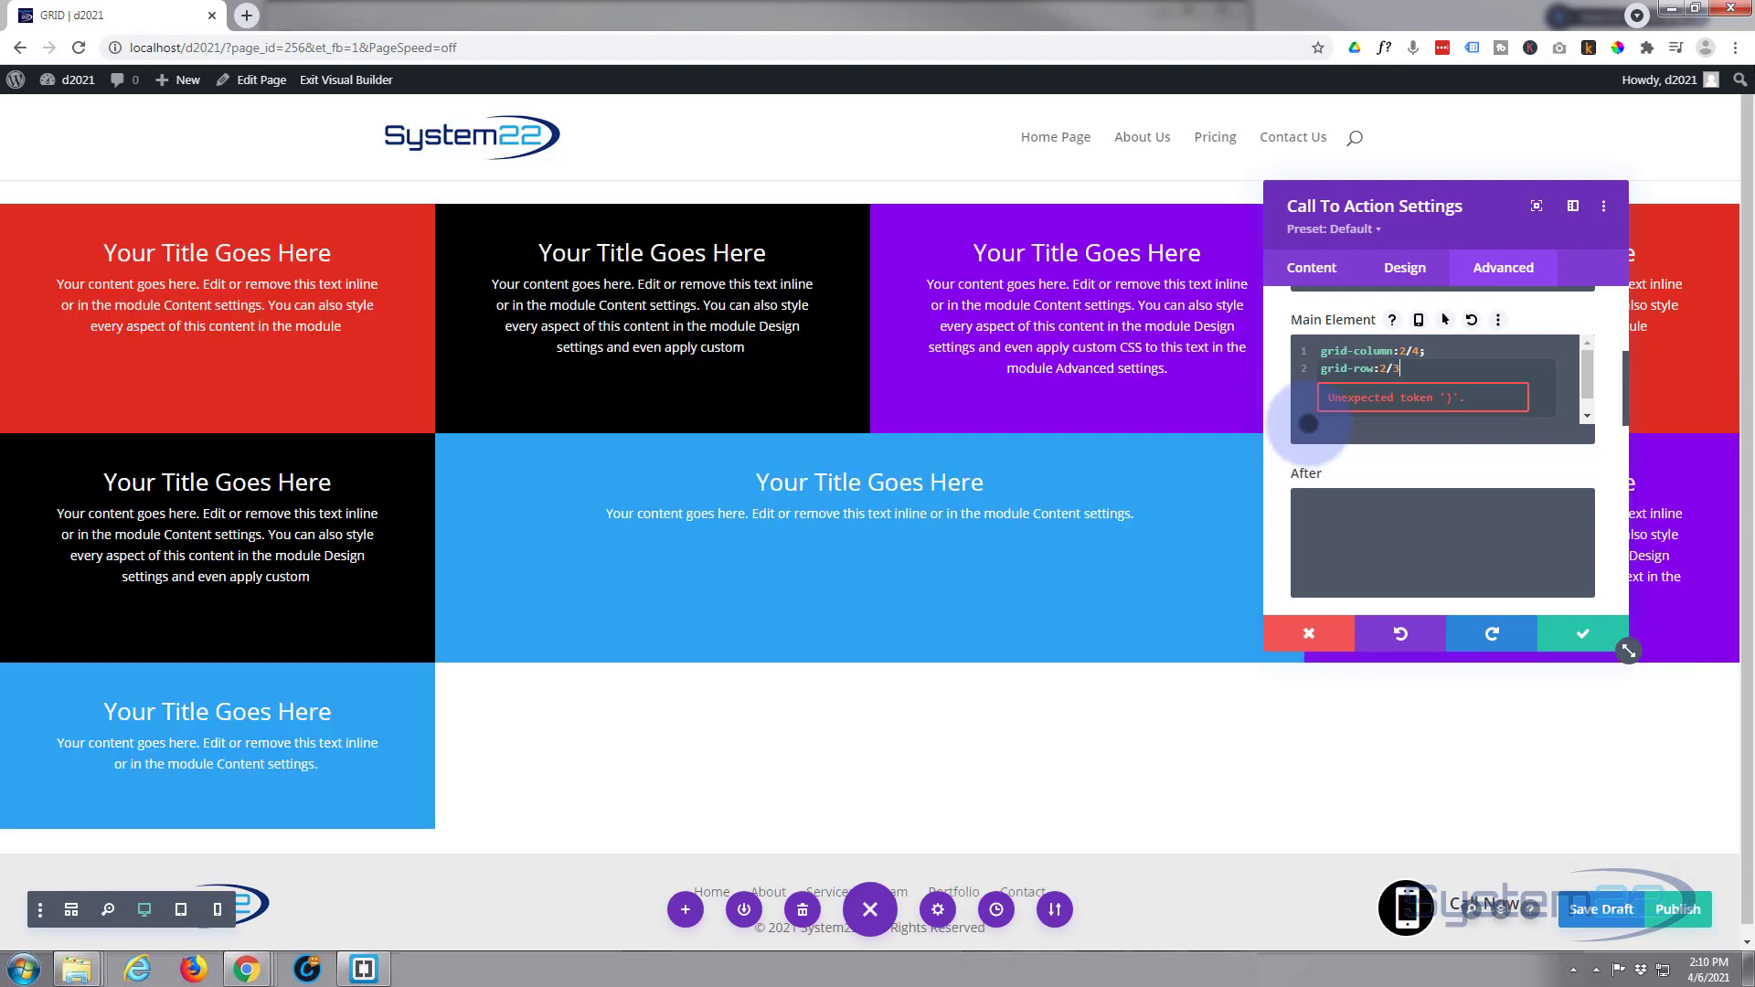
{"action": "left_click_drag", "start_coordinate": [1446, 231], "coordinate": [1553, 217]}
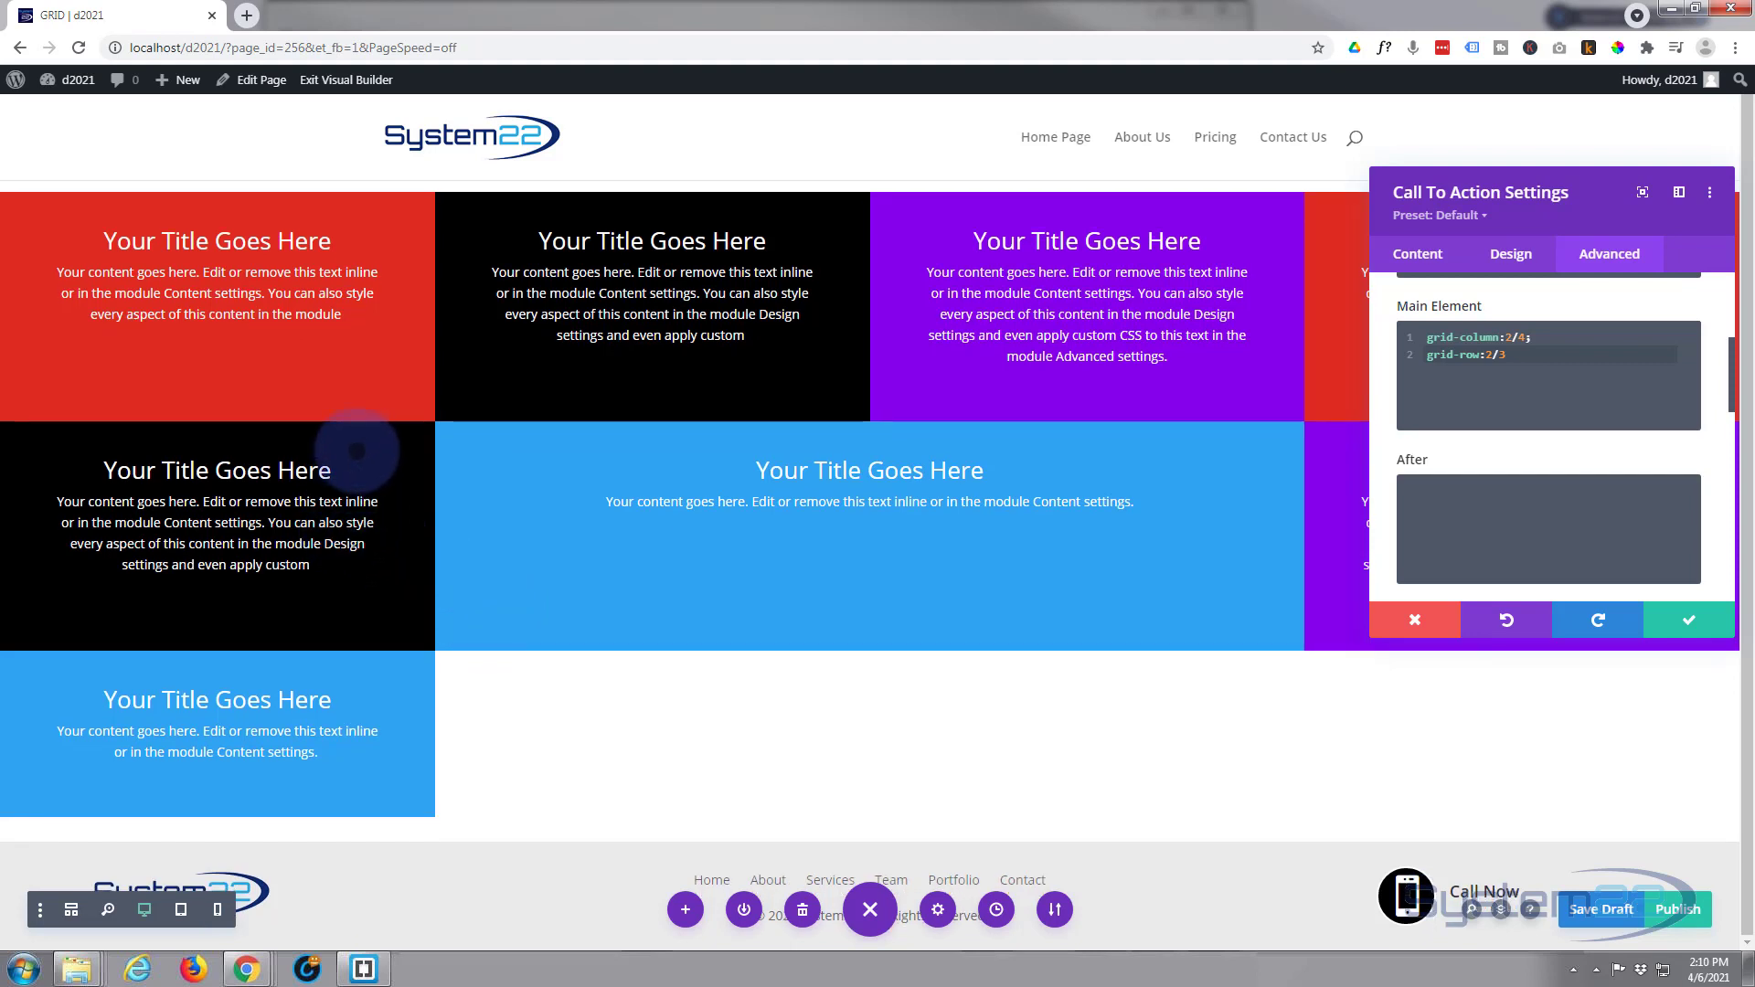
{"action": "key", "text": "ctrl+s"}
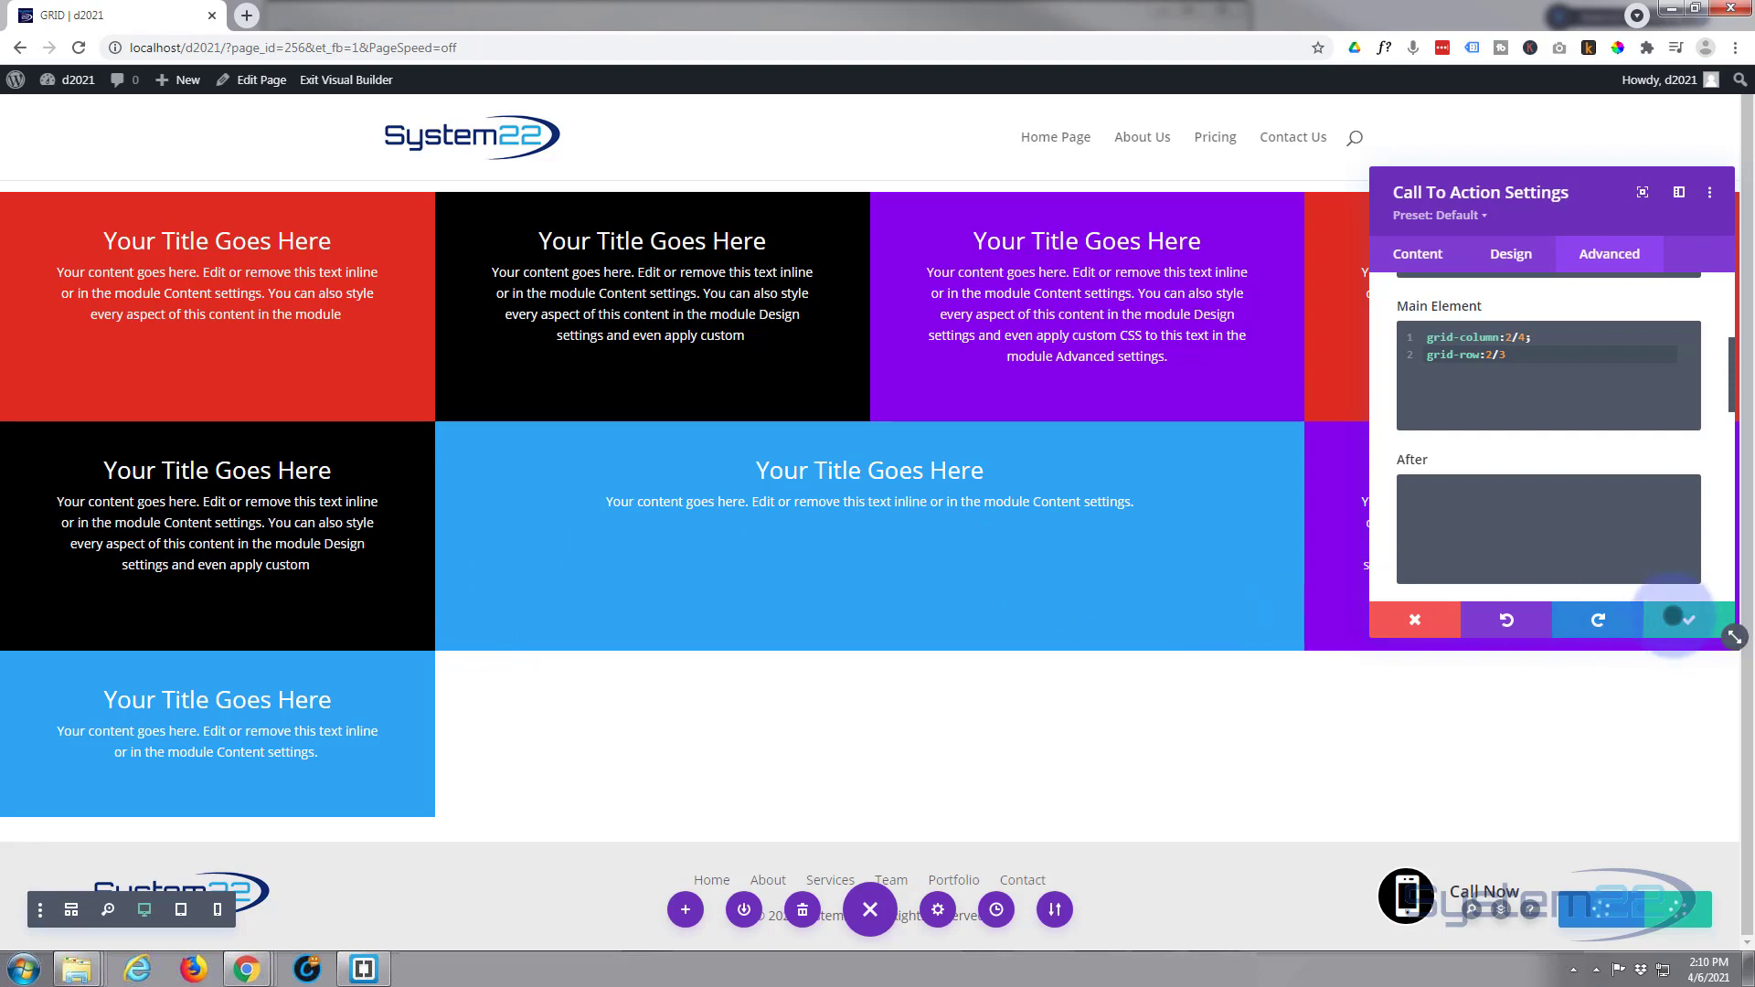
- Save the blue module and open the black module's Main Element custom CSS
{"action": "left_click", "coordinate": [1680, 619]}
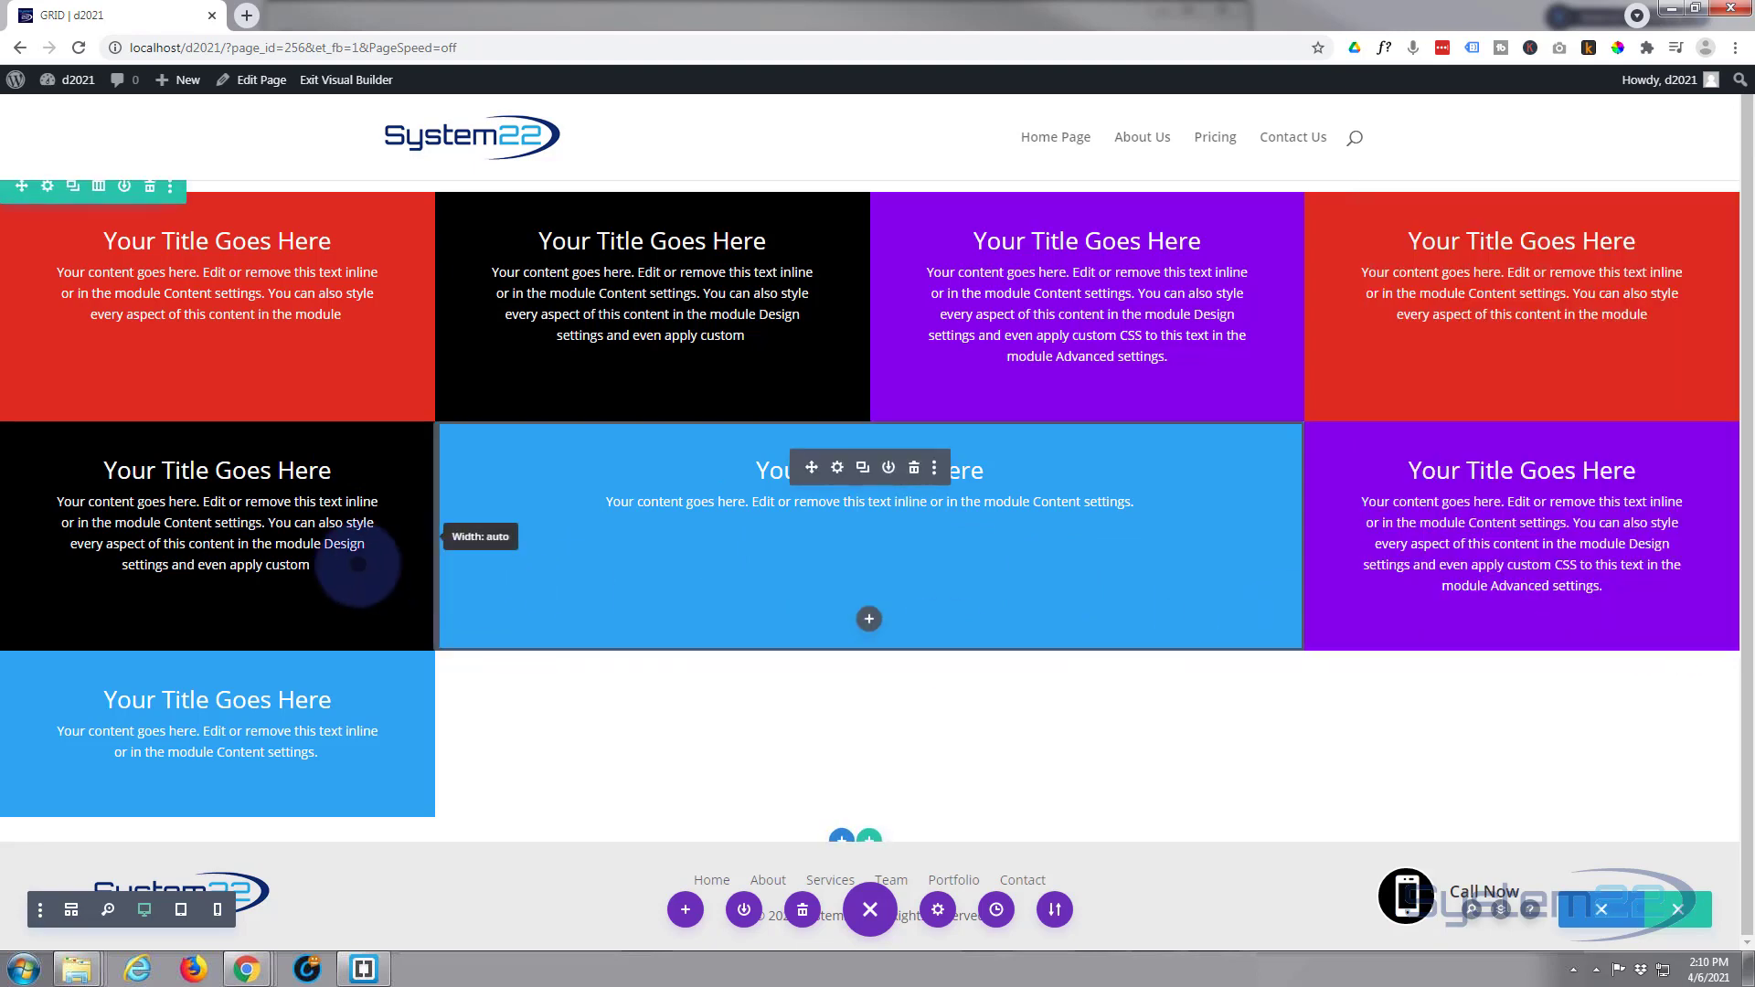
{"action": "left_click", "coordinate": [184, 467]}
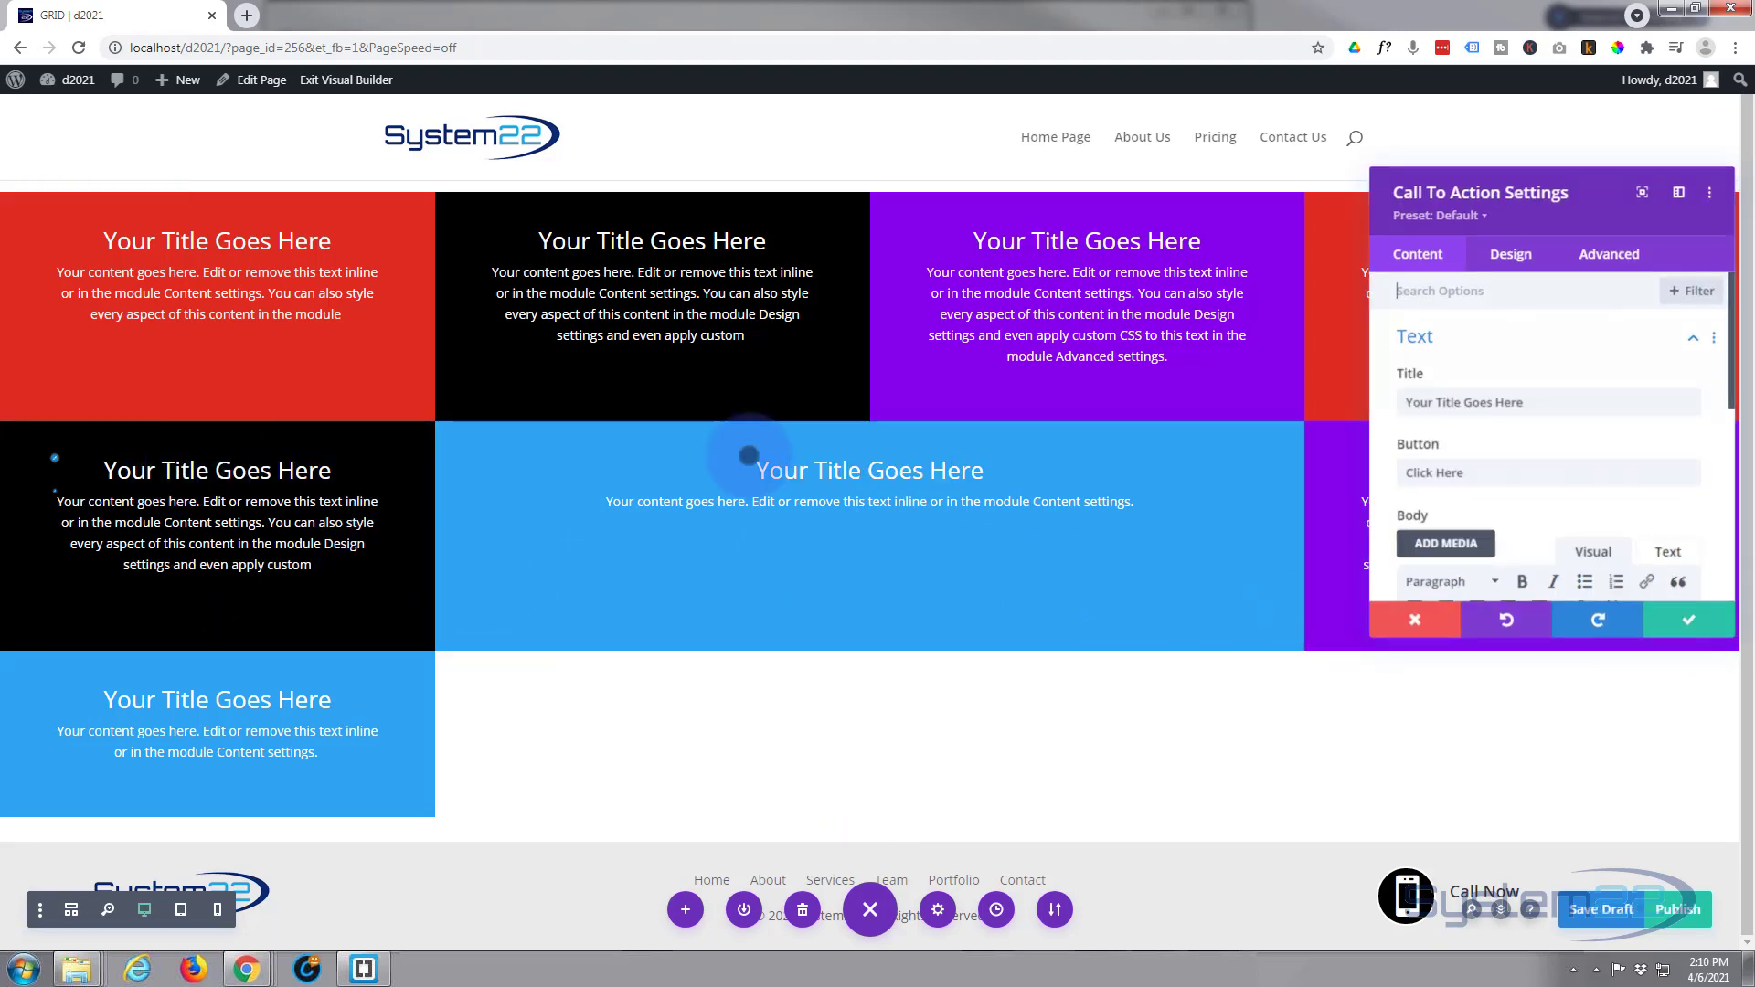
{"action": "left_click", "coordinate": [1608, 254]}
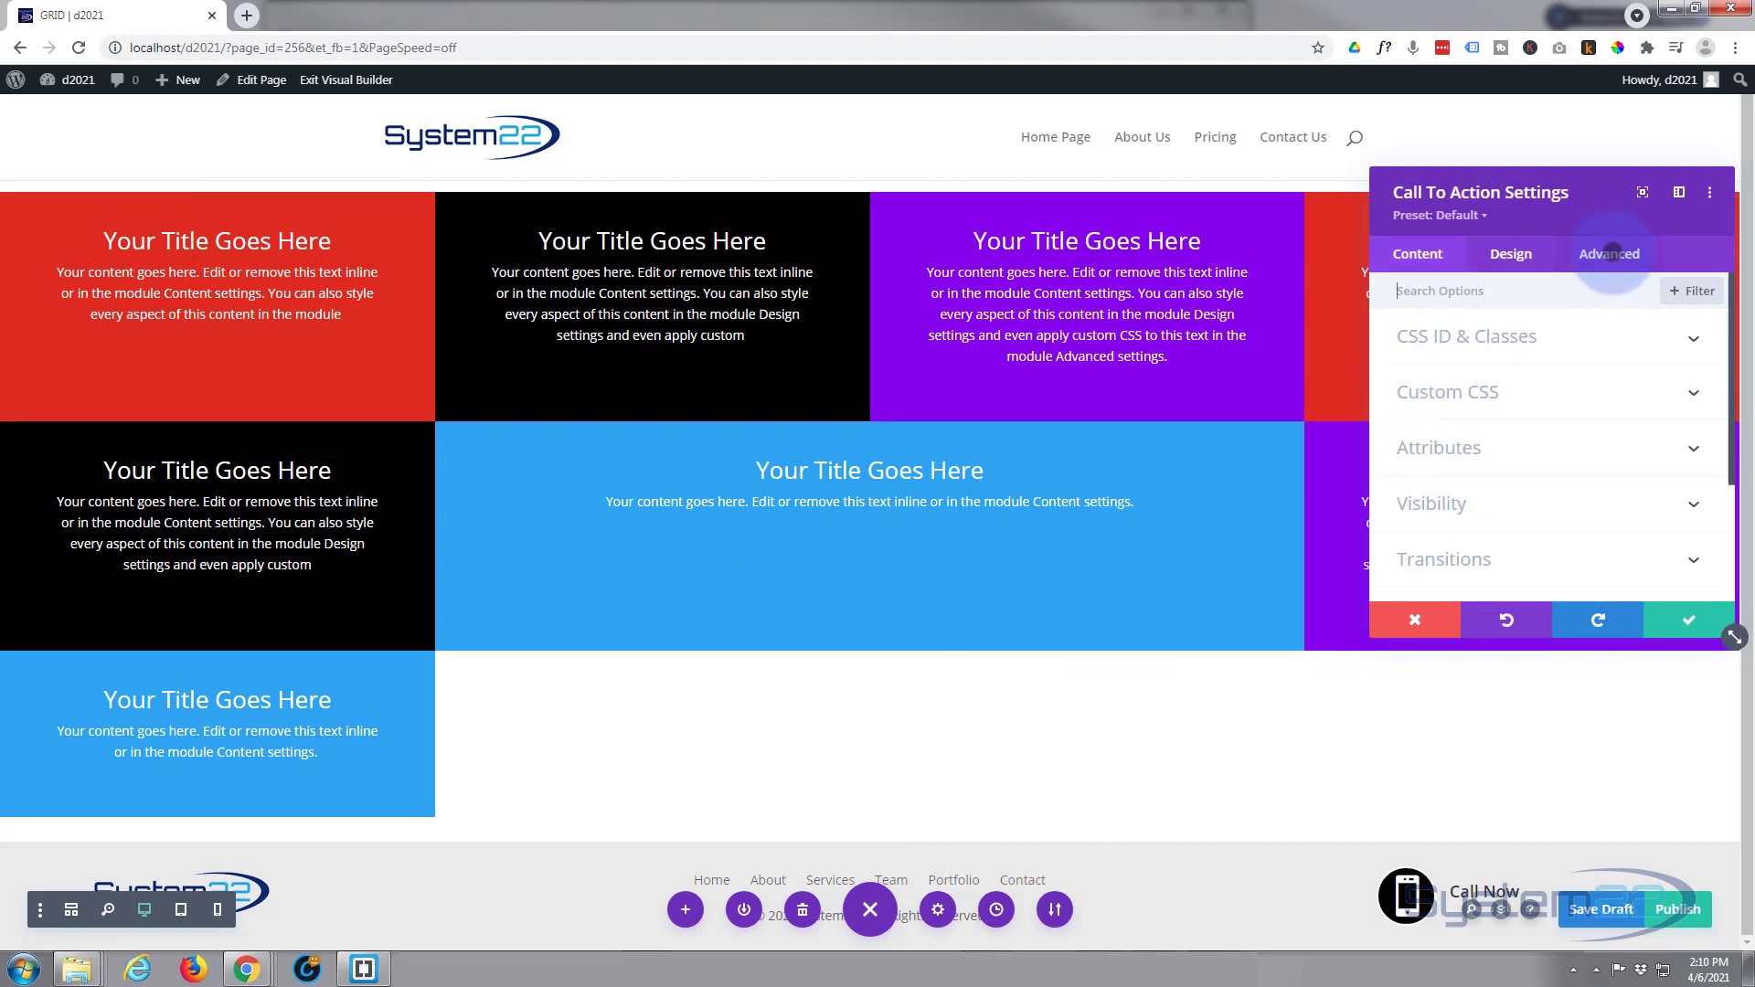
{"action": "left_click", "coordinate": [1552, 392]}
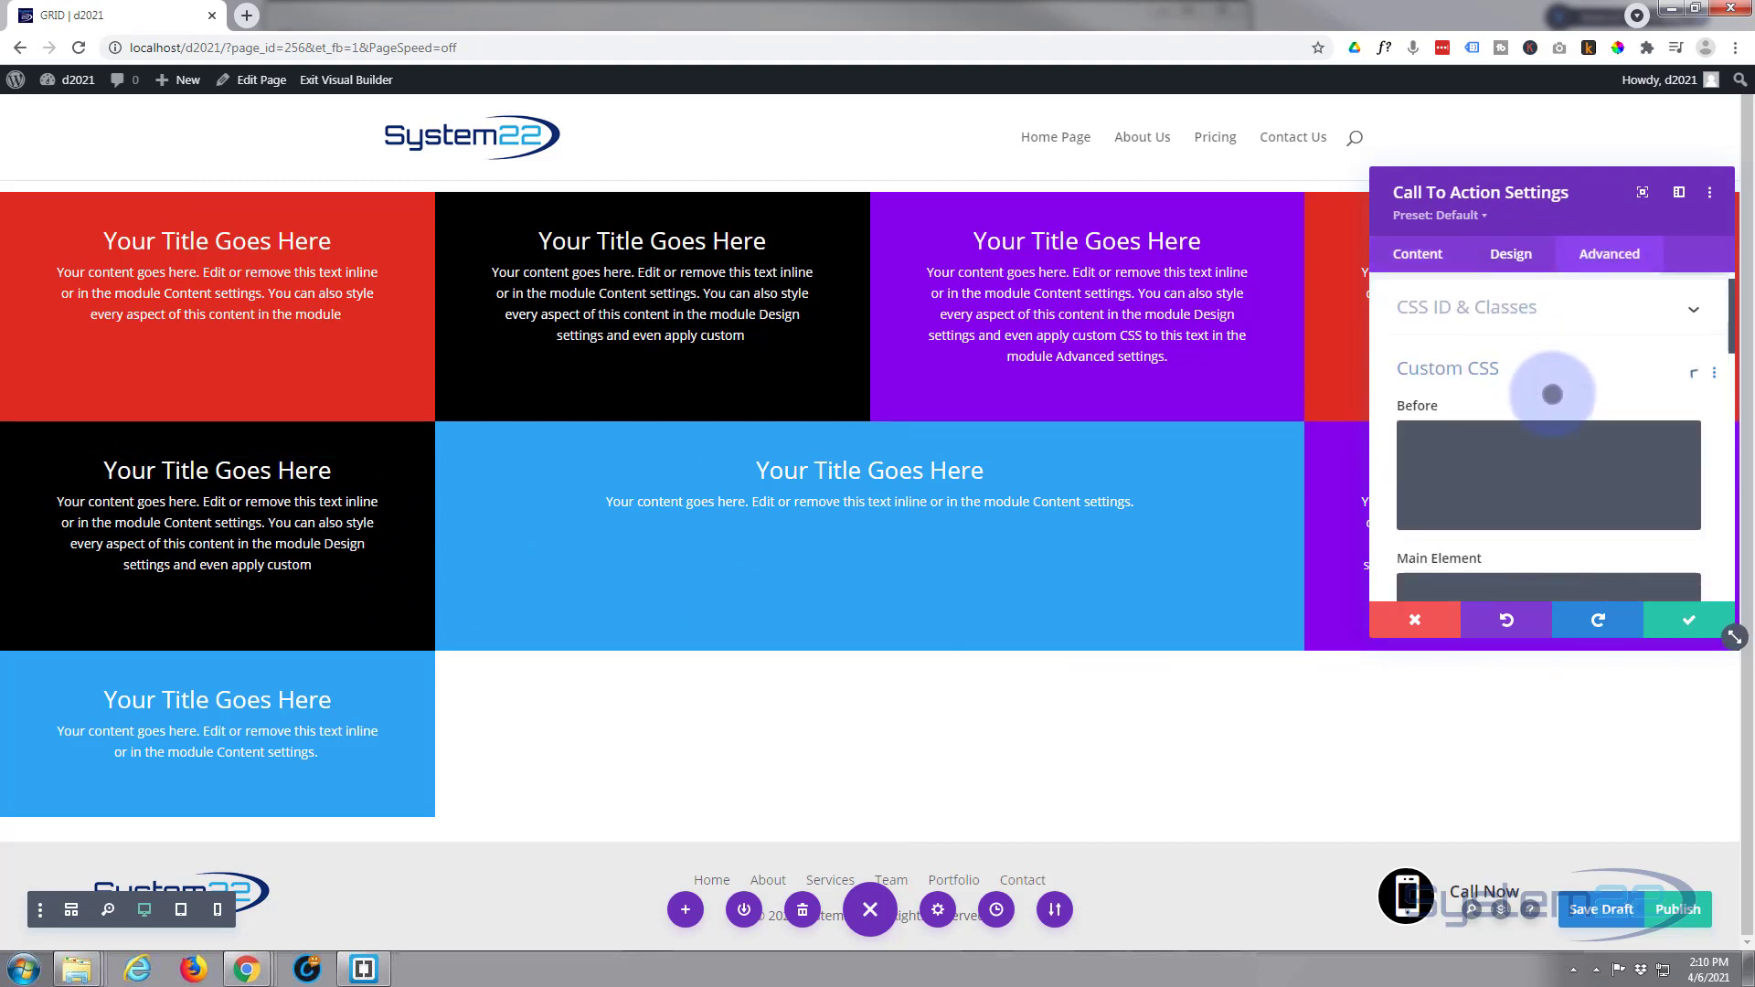
{"action": "scroll", "coordinate": [1533, 420], "scroll_direction": "down", "scroll_amount": 1}
{"action": "left_click", "coordinate": [1509, 423]}
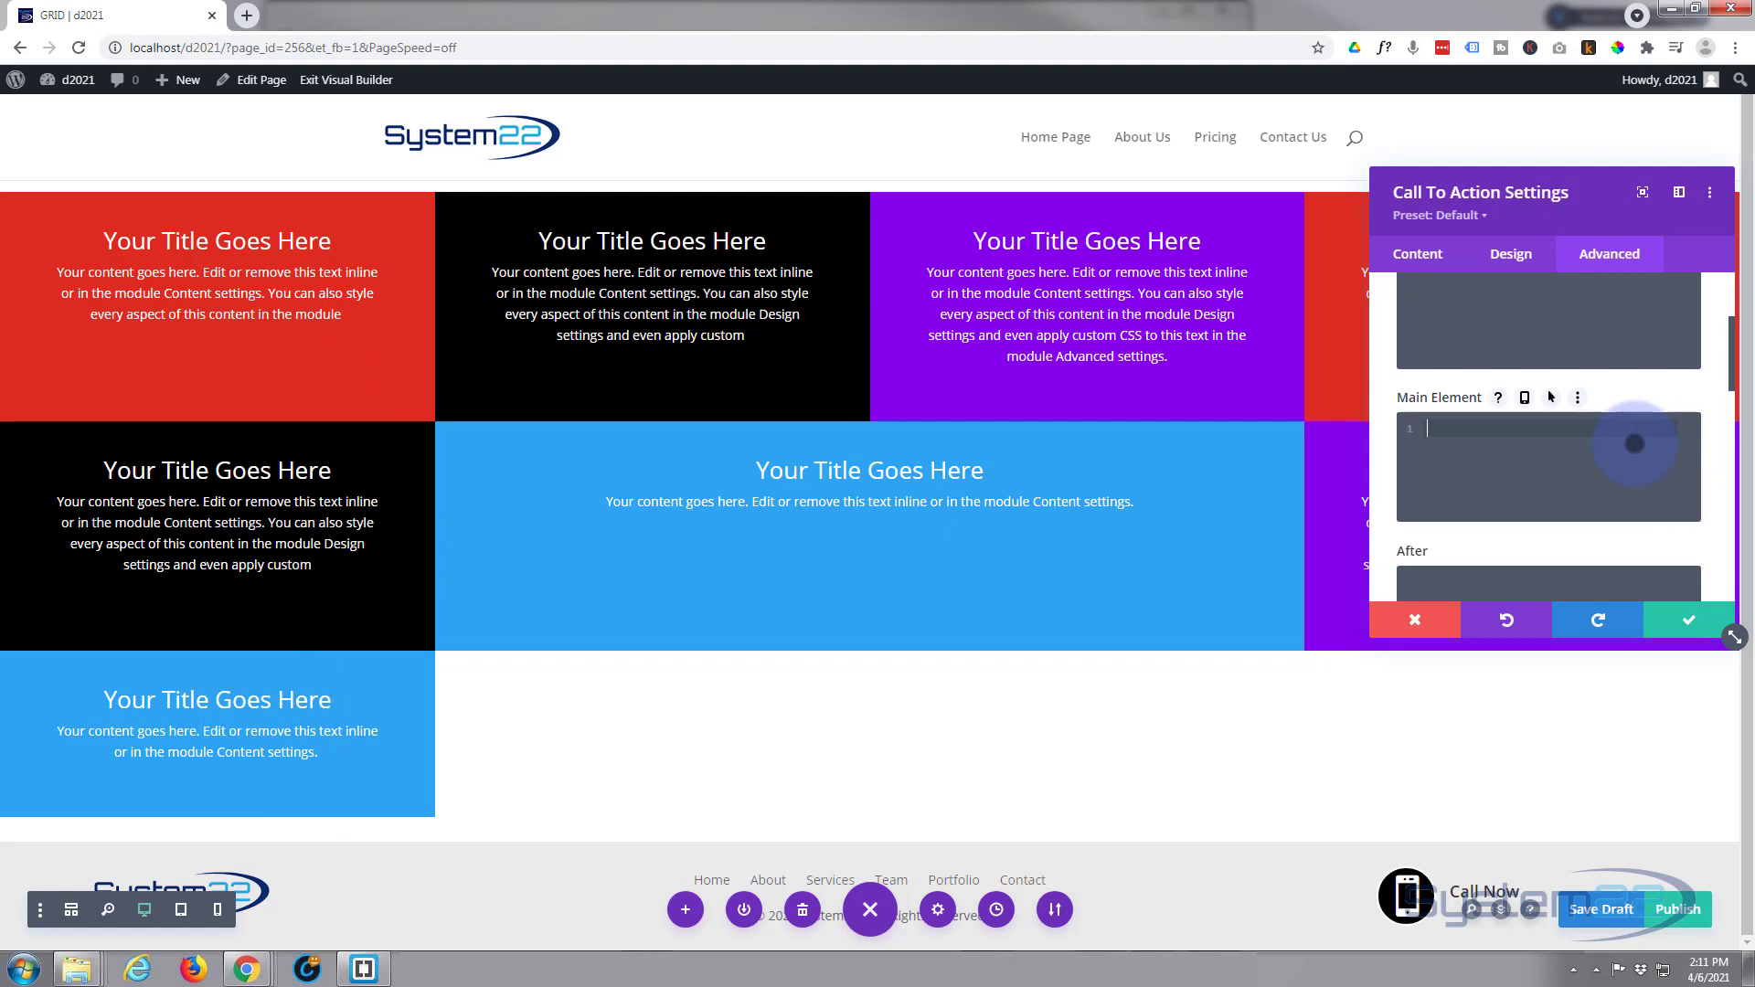
- Enter grid-column:1/2 and grid-row:2/4, copy both rules, and save the black module
{"action": "type", "text": "d"}
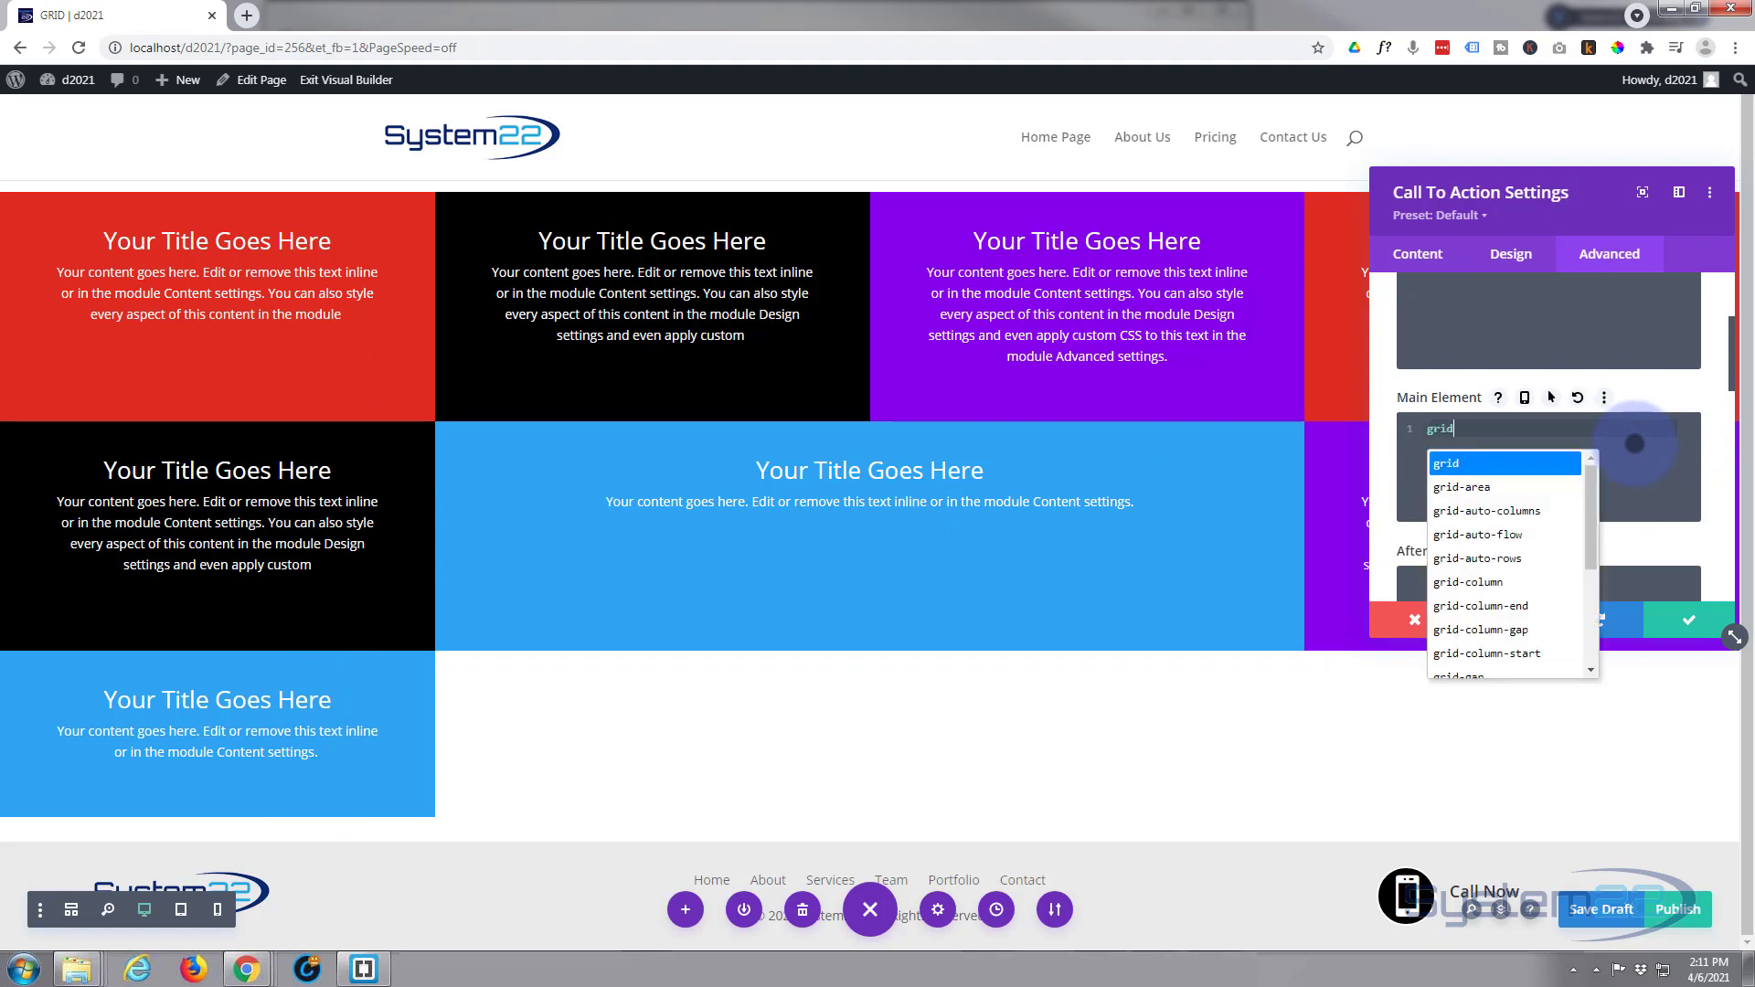
{"action": "type", "text": "-c"}
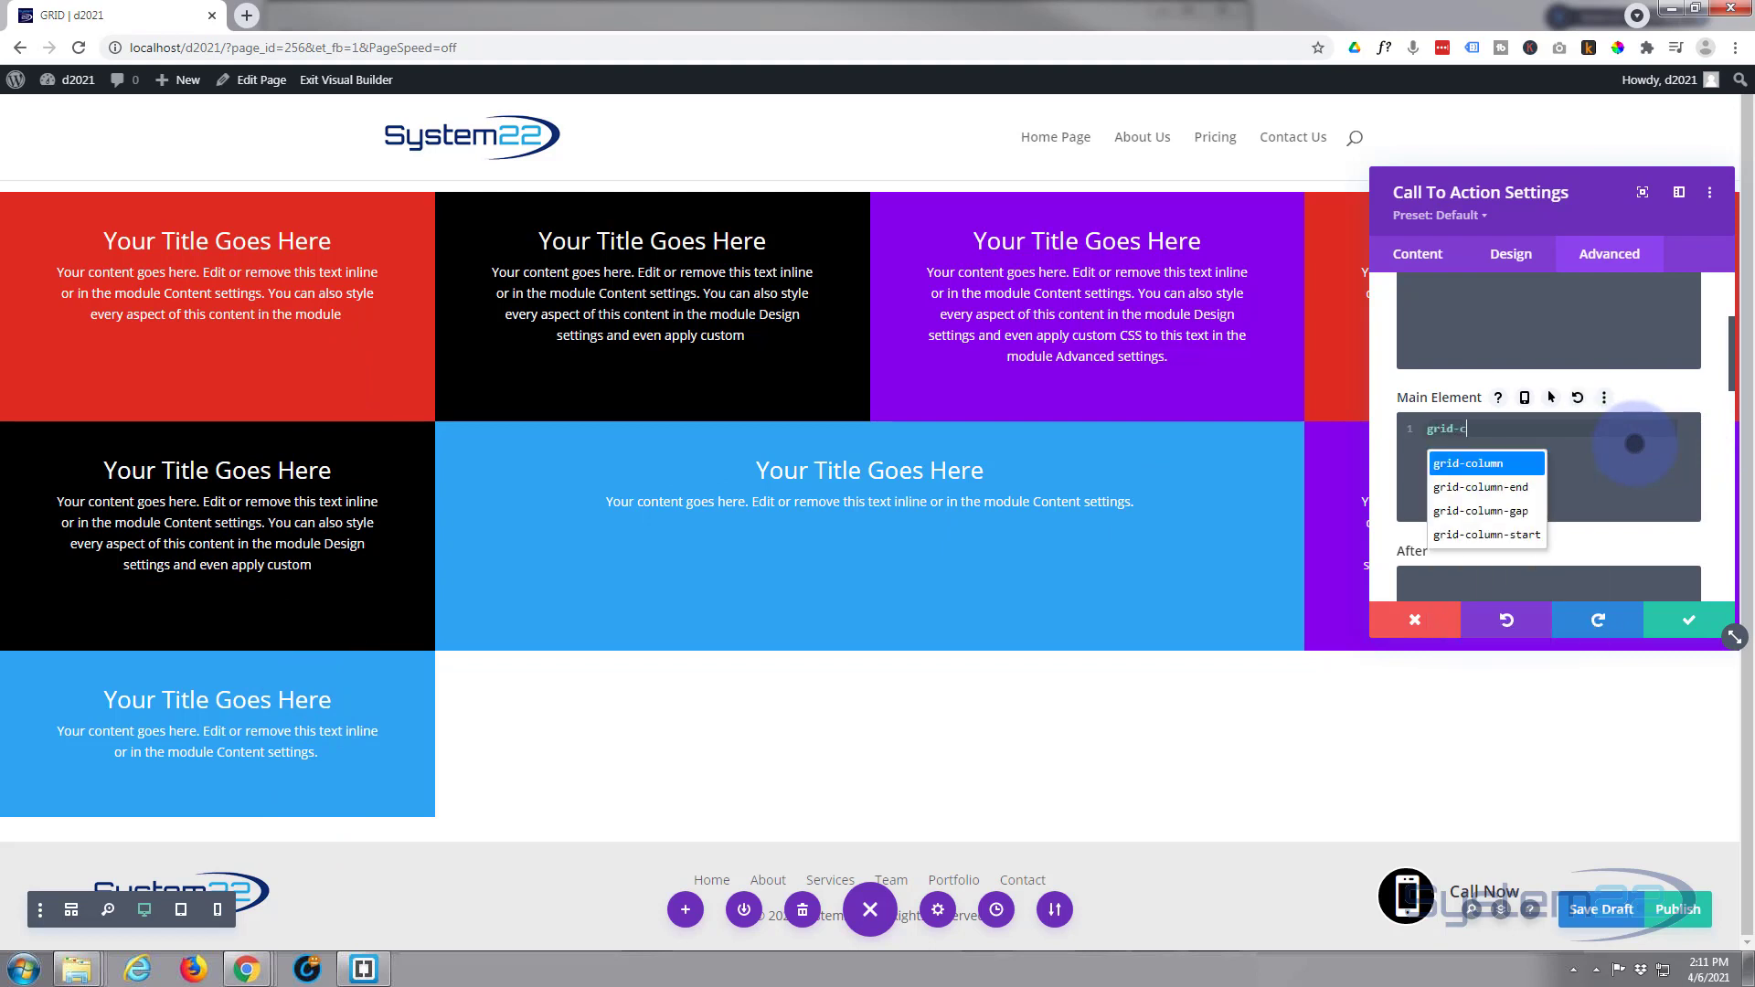
{"action": "type", "text": "olumn:1/2;"}
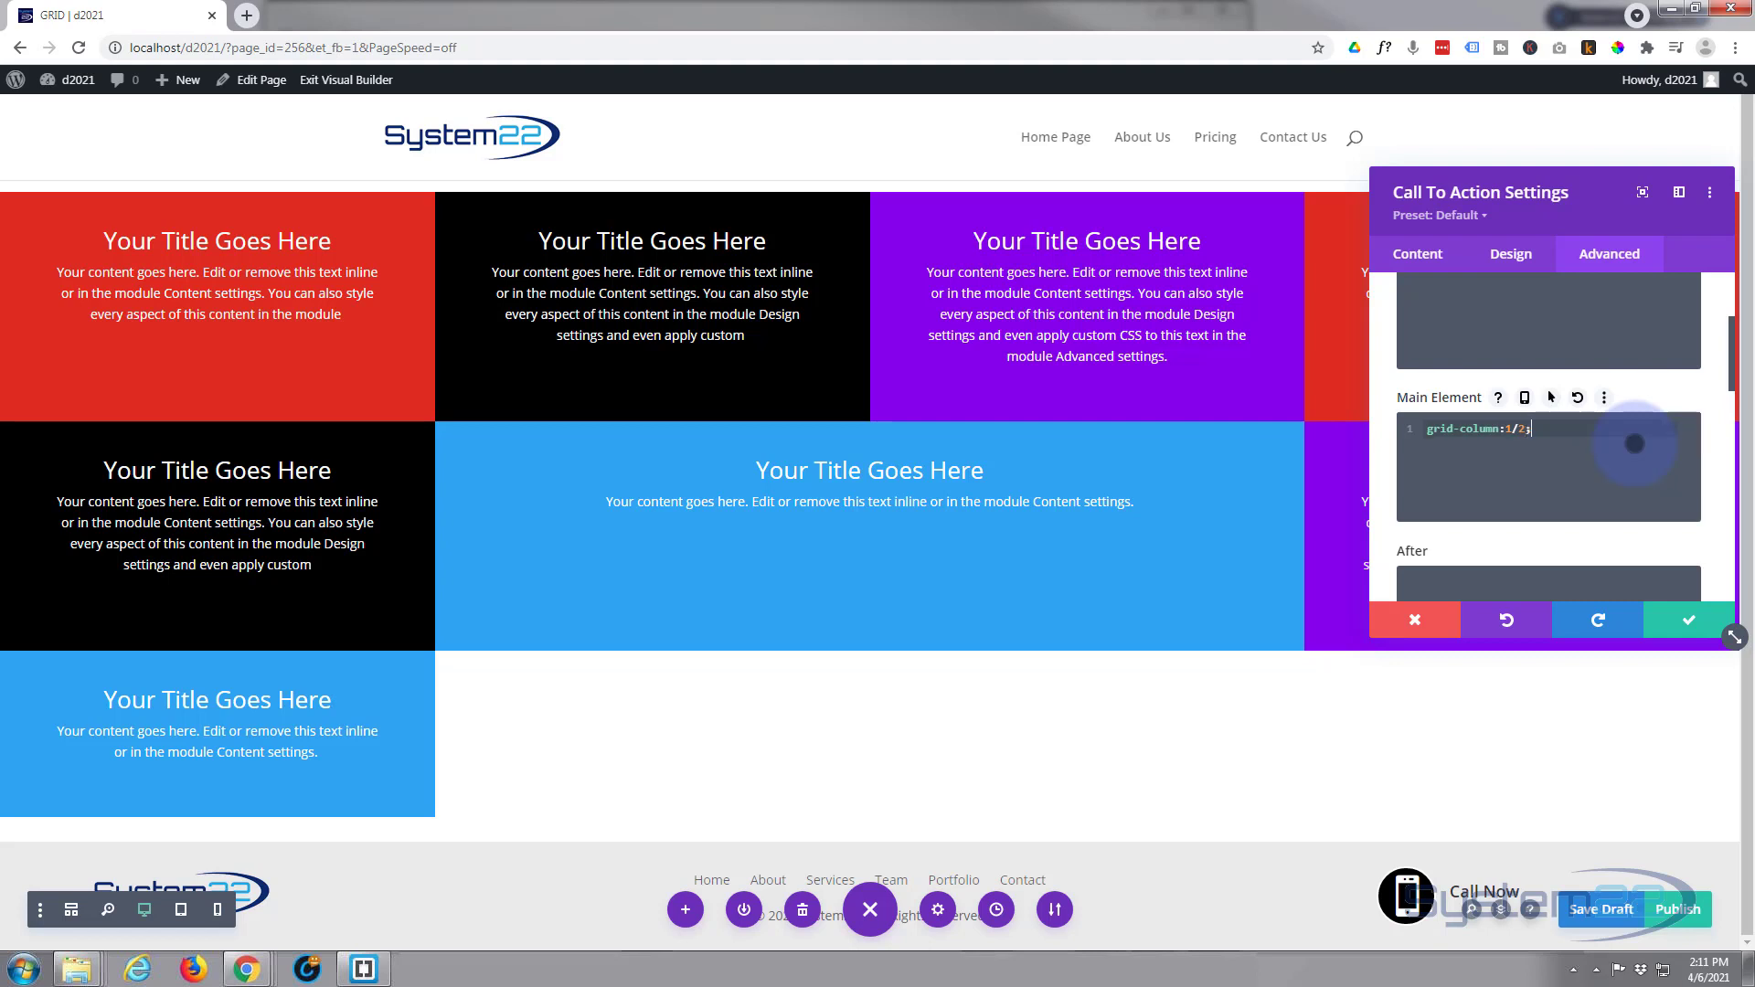
{"action": "key", "text": "Return"}
{"action": "type", "text": "gri"}
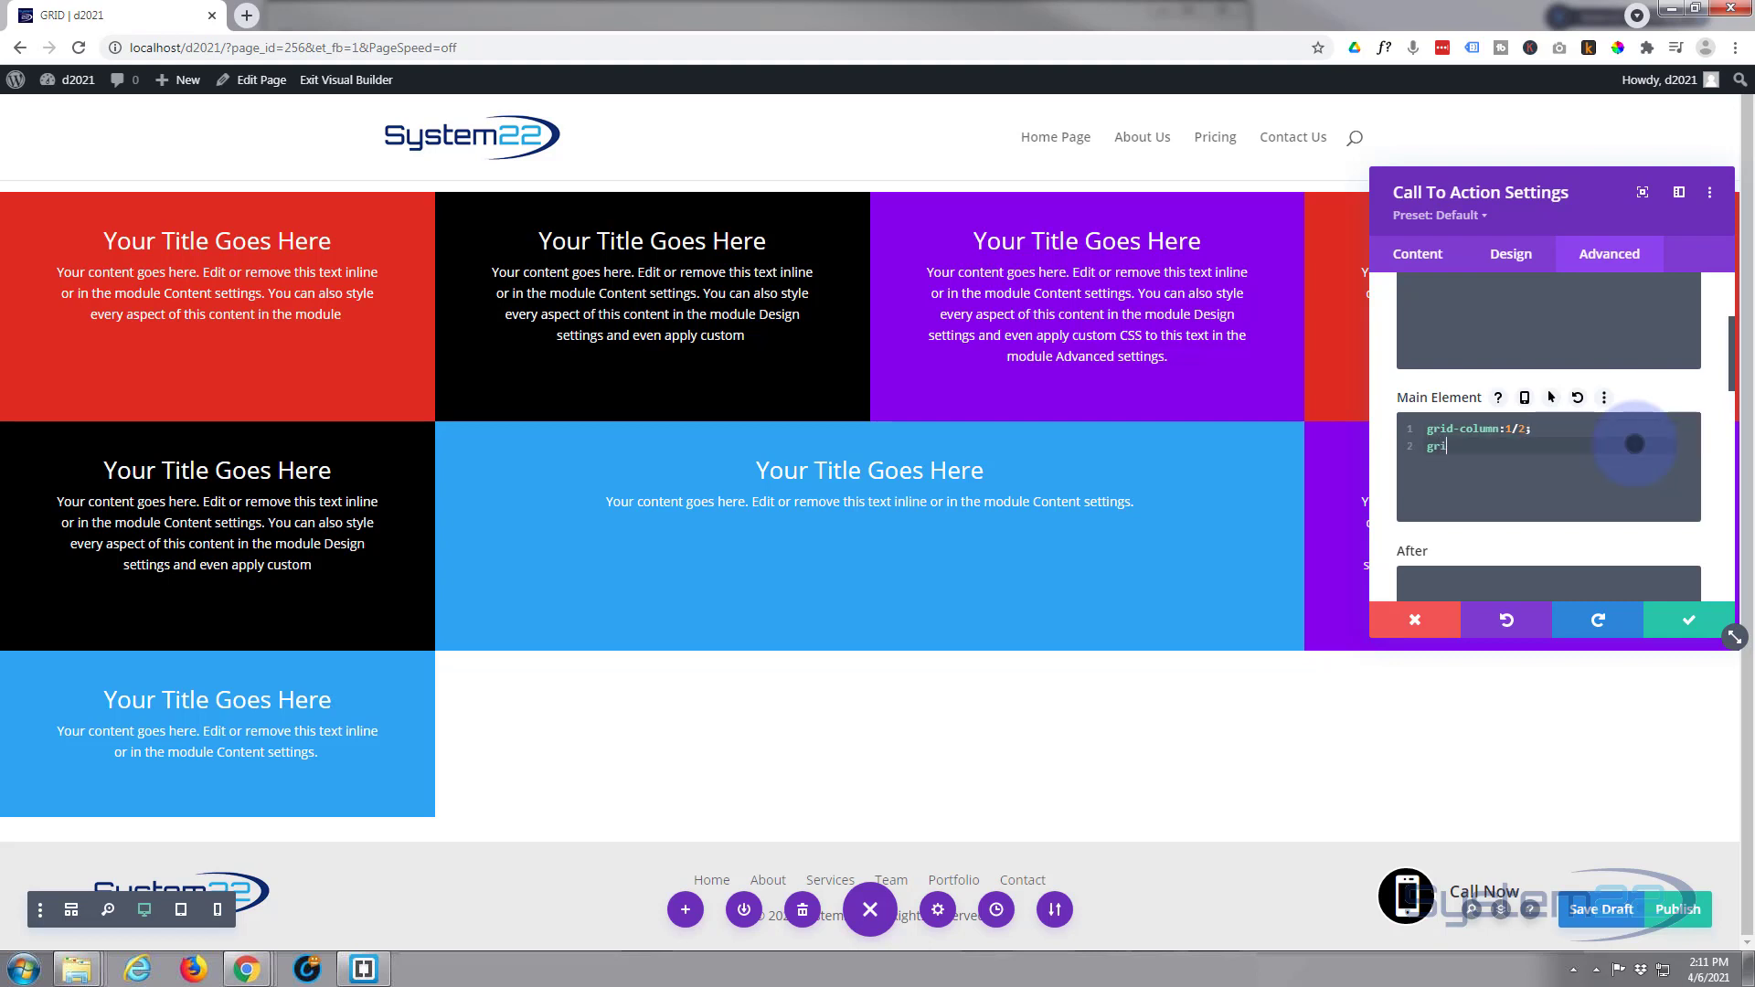
{"action": "type", "text": "d-row:"}
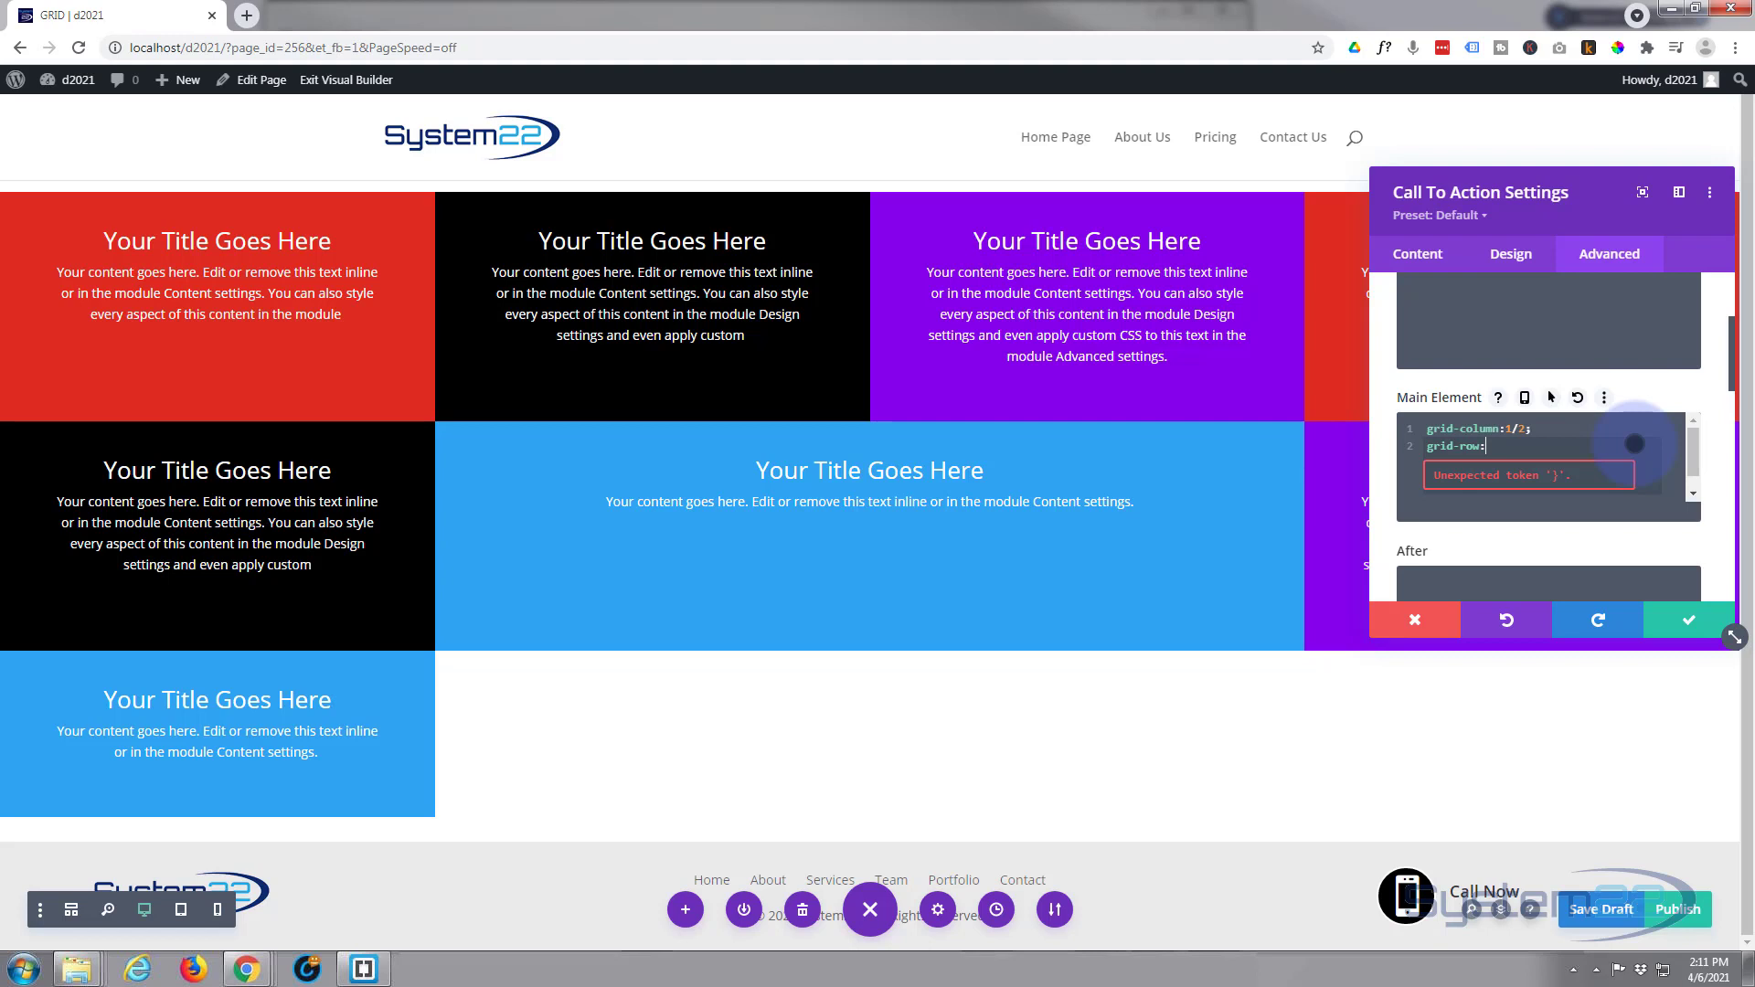
{"action": "type", "text": "2/4;"}
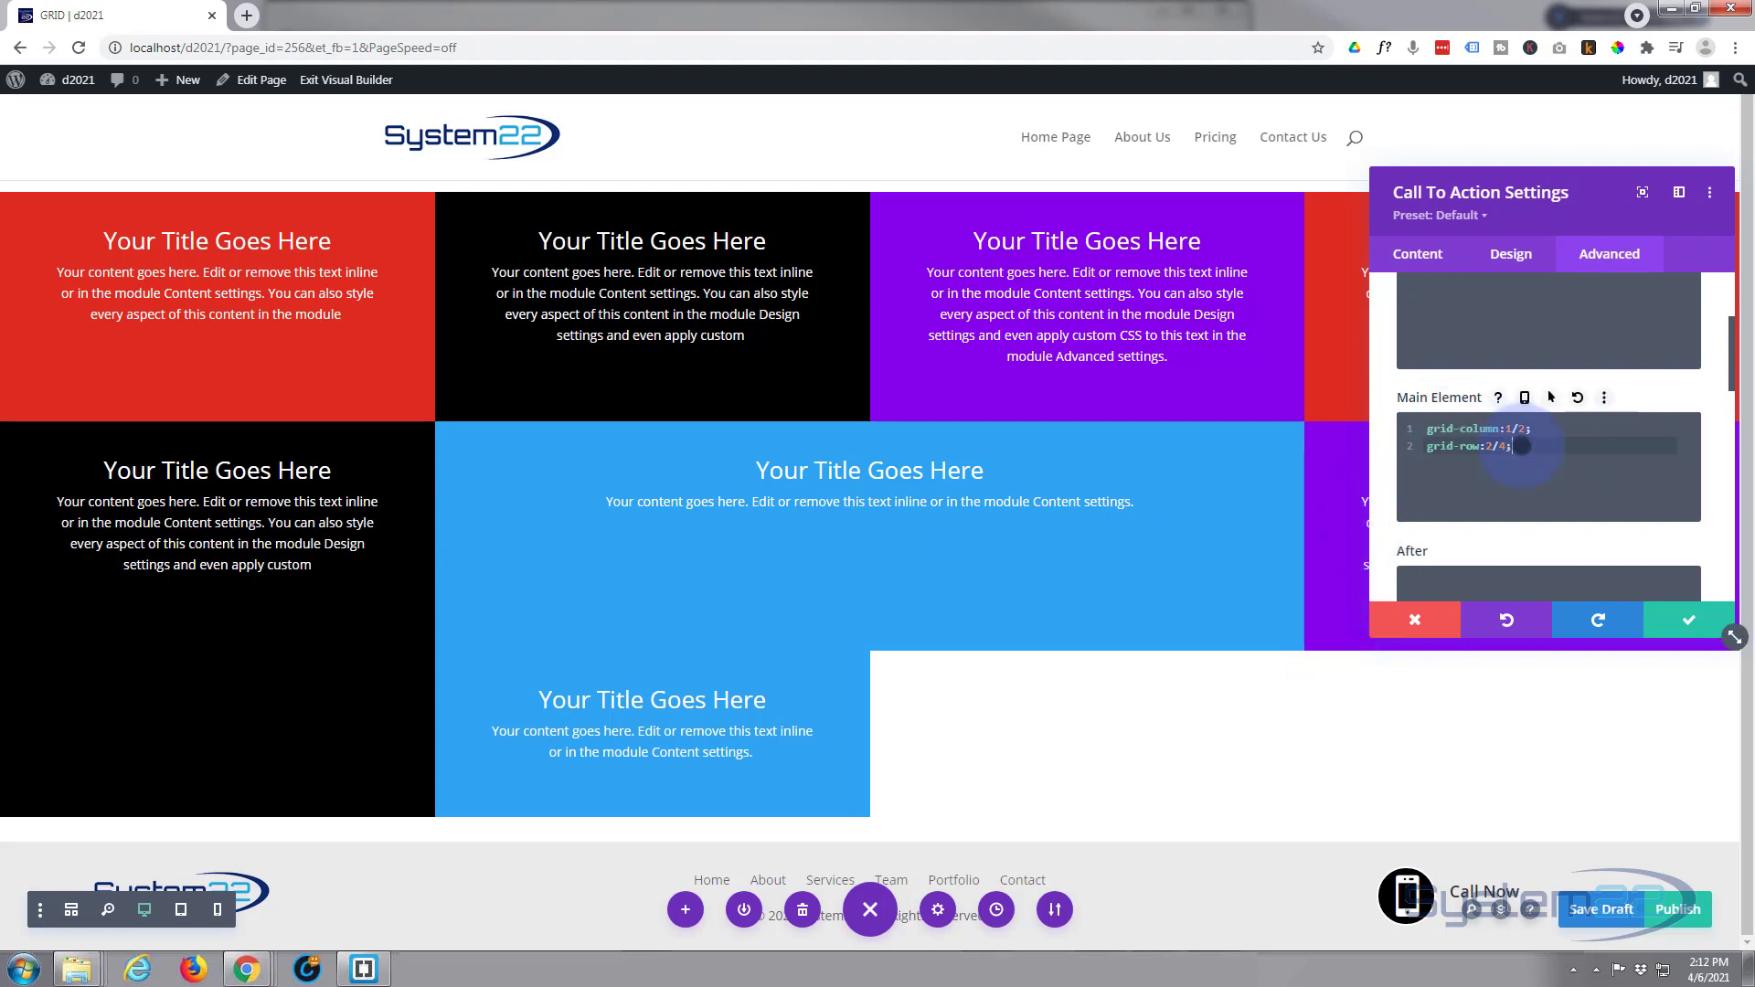
{"action": "left_click_drag", "start_coordinate": [1522, 451], "coordinate": [1419, 420]}
{"action": "key", "text": "ctrl+c"}
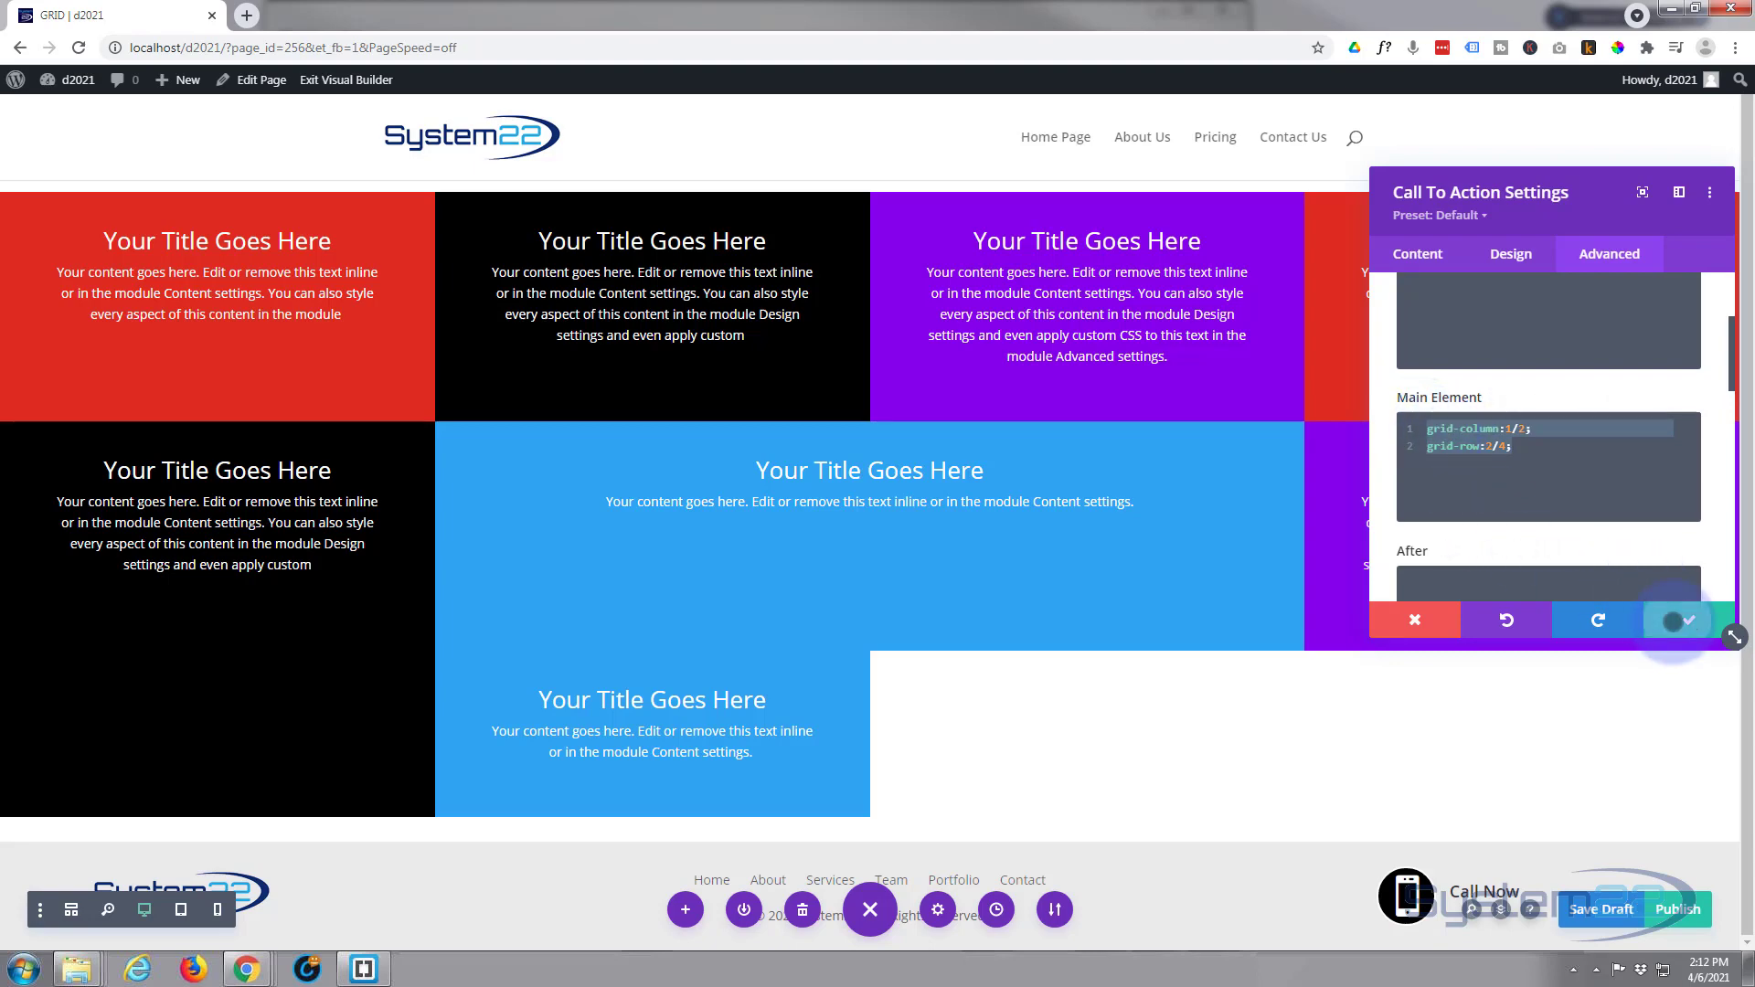
{"action": "left_click", "coordinate": [1678, 621]}
- Paste the copied grid rules into the purple module's Main Element custom CSS
{"action": "left_click", "coordinate": [1506, 465]}
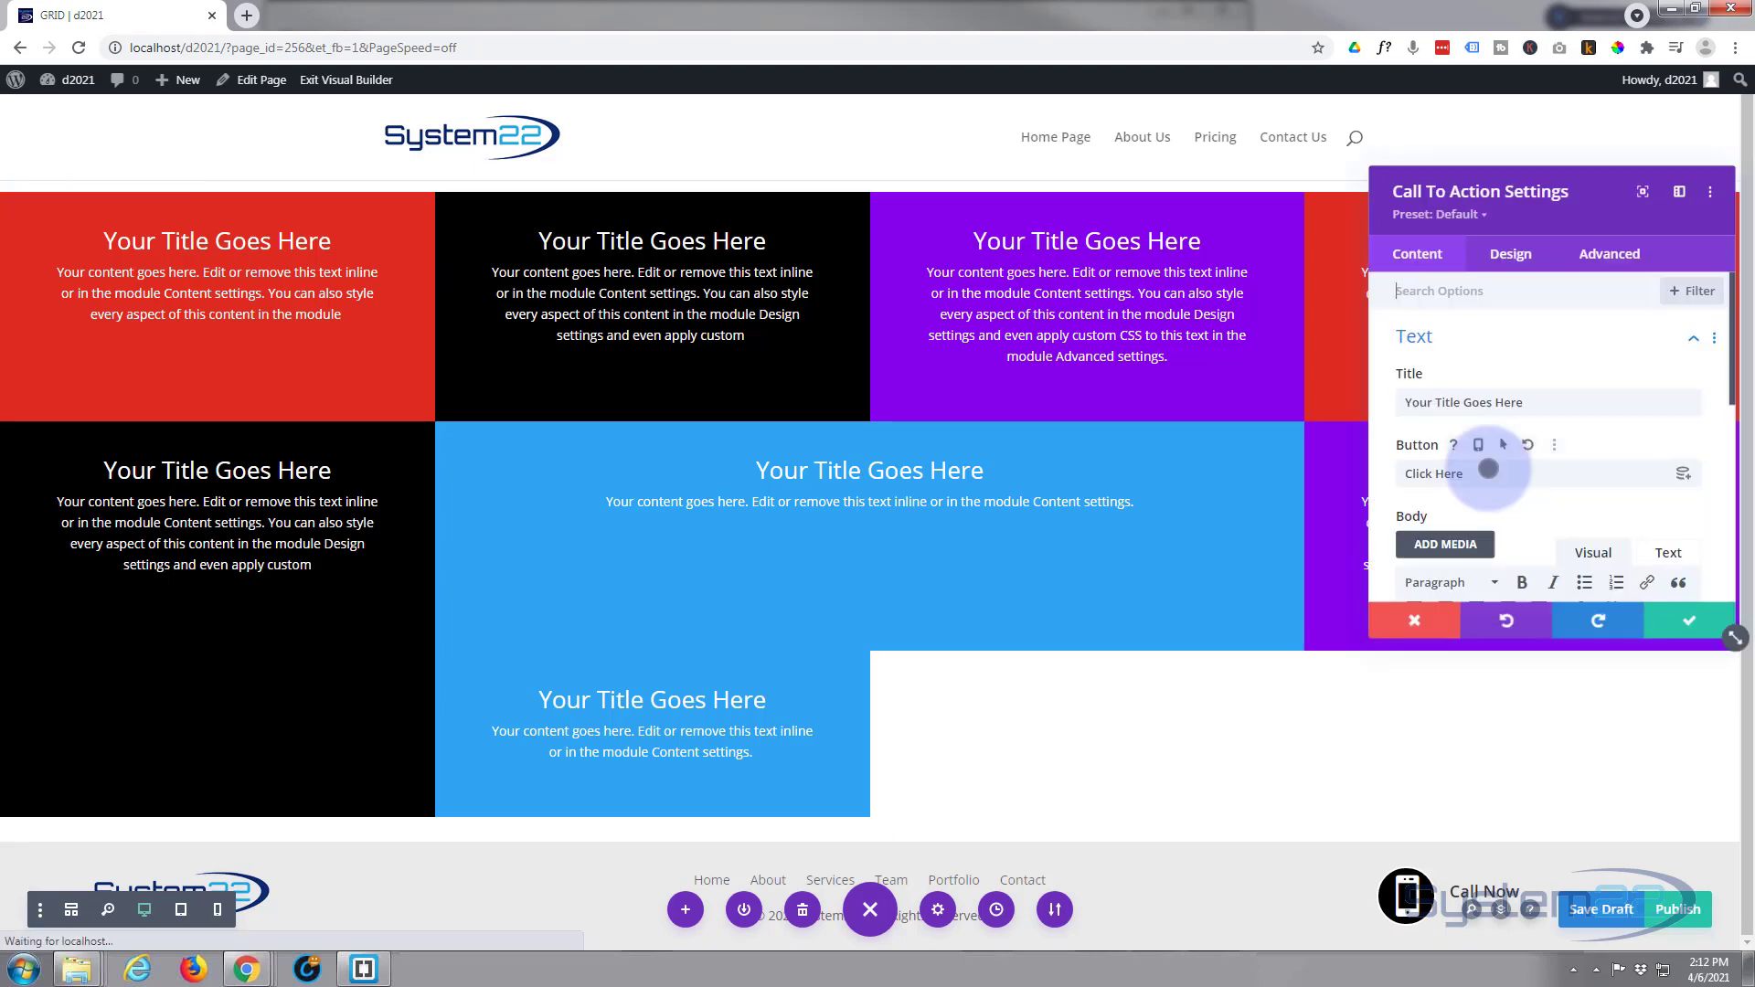
{"action": "left_click", "coordinate": [1608, 254]}
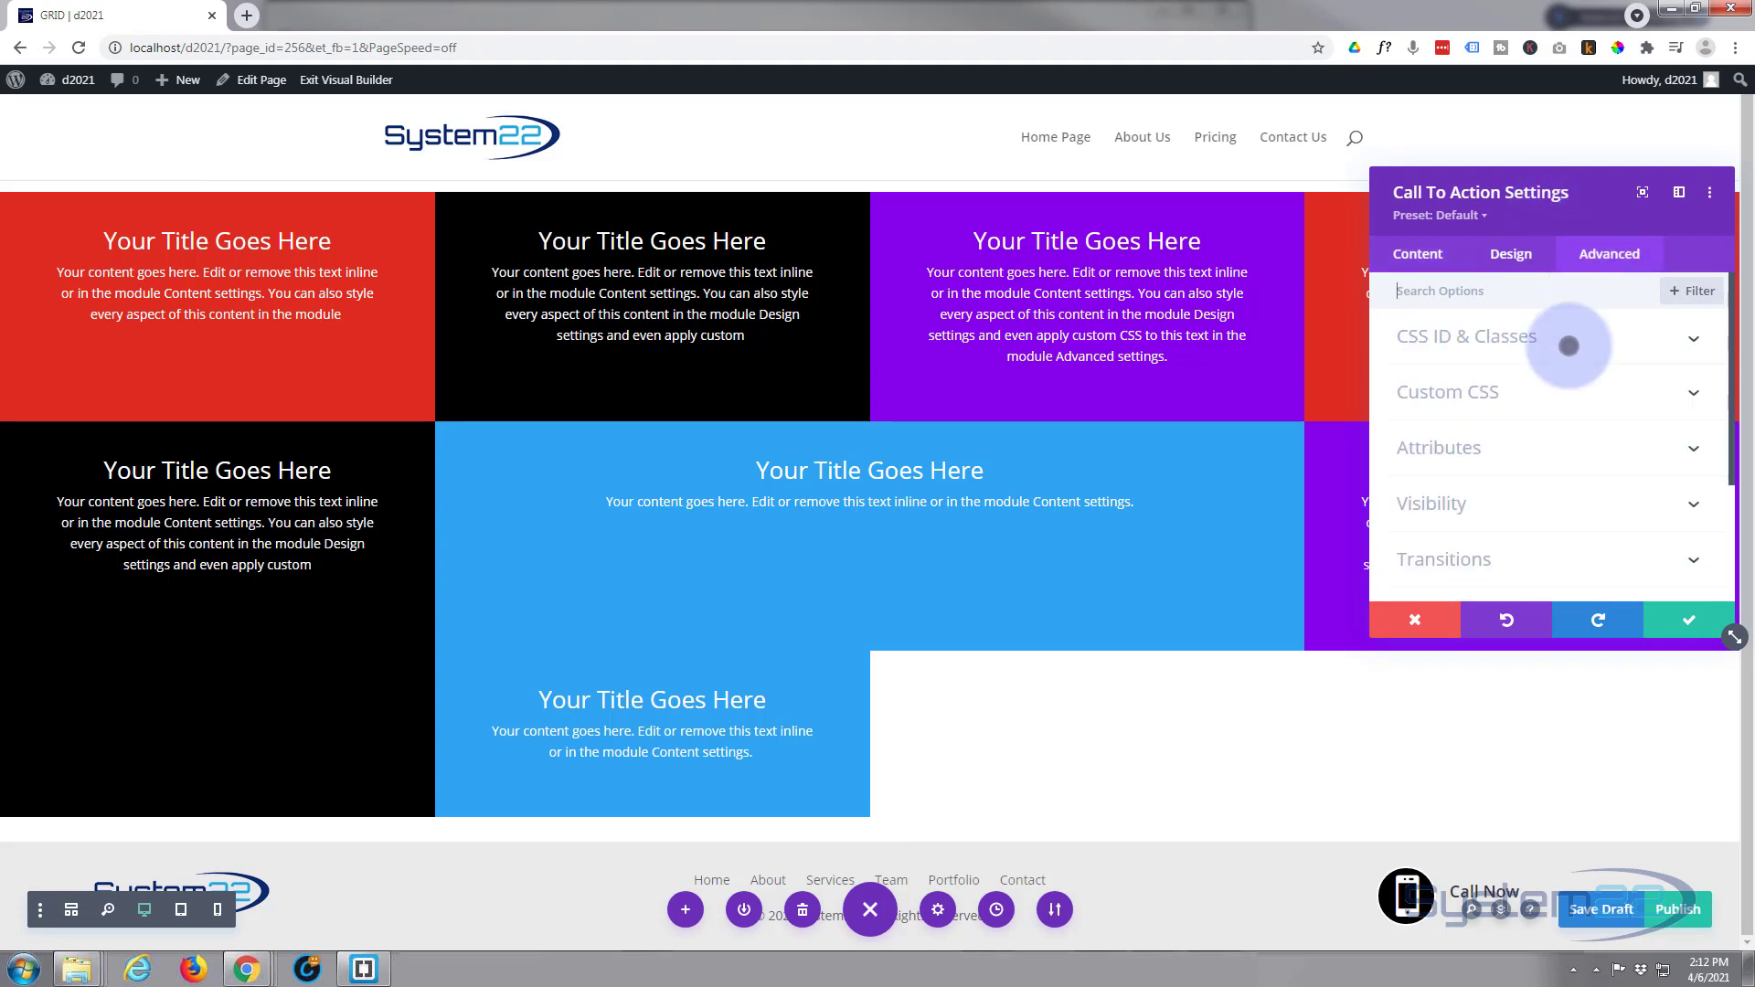
{"action": "left_click", "coordinate": [1565, 389]}
{"action": "left_click", "coordinate": [1489, 531]}
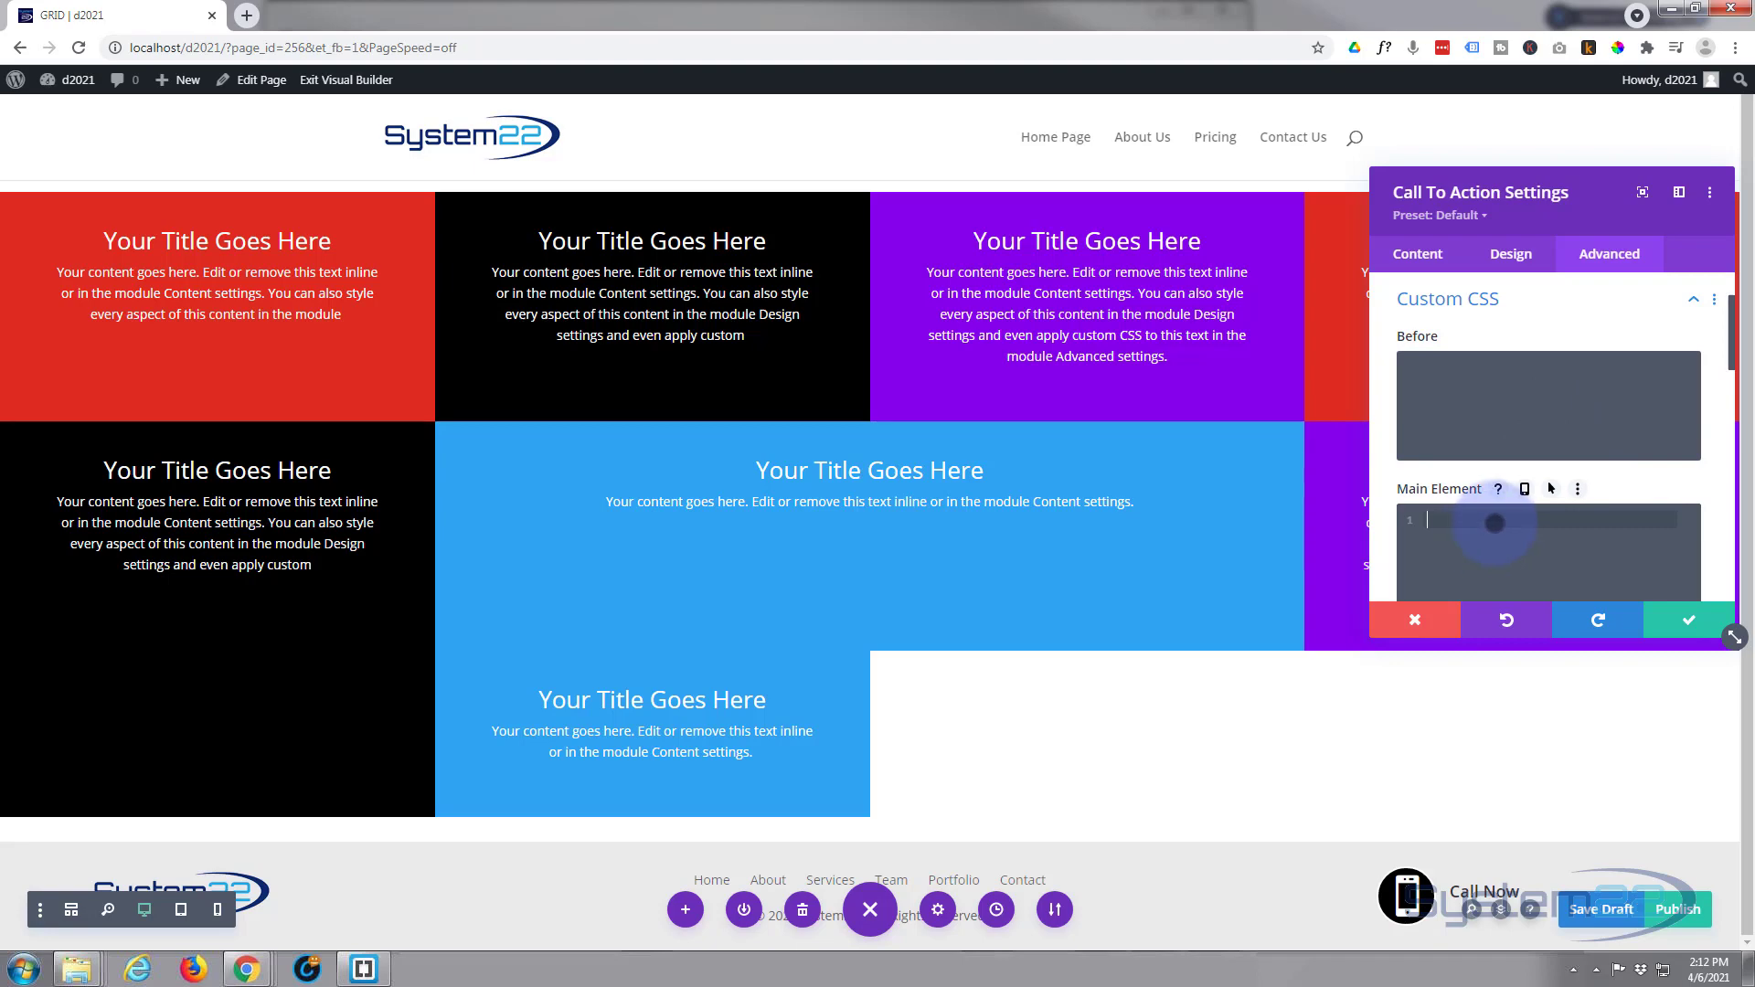
{"action": "key", "text": "ctrl+v"}
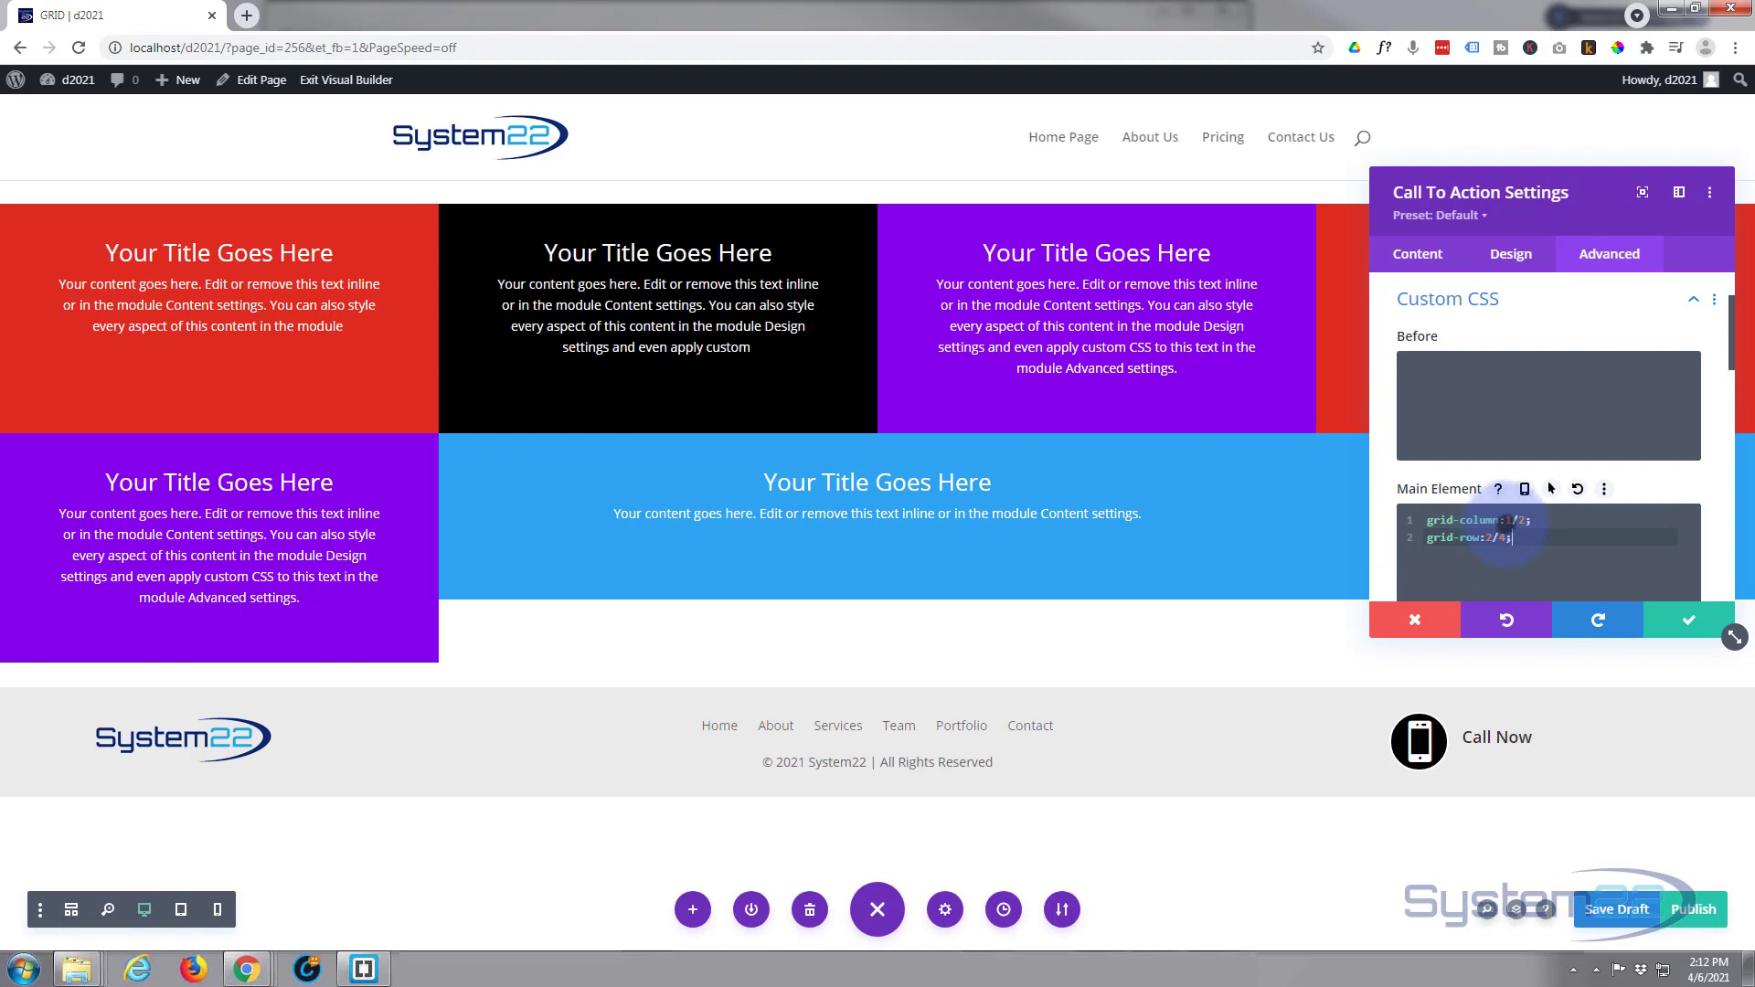
- Change the purple module's grid-column to 4/5 and save its settings
{"action": "left_click", "coordinate": [1506, 520]}
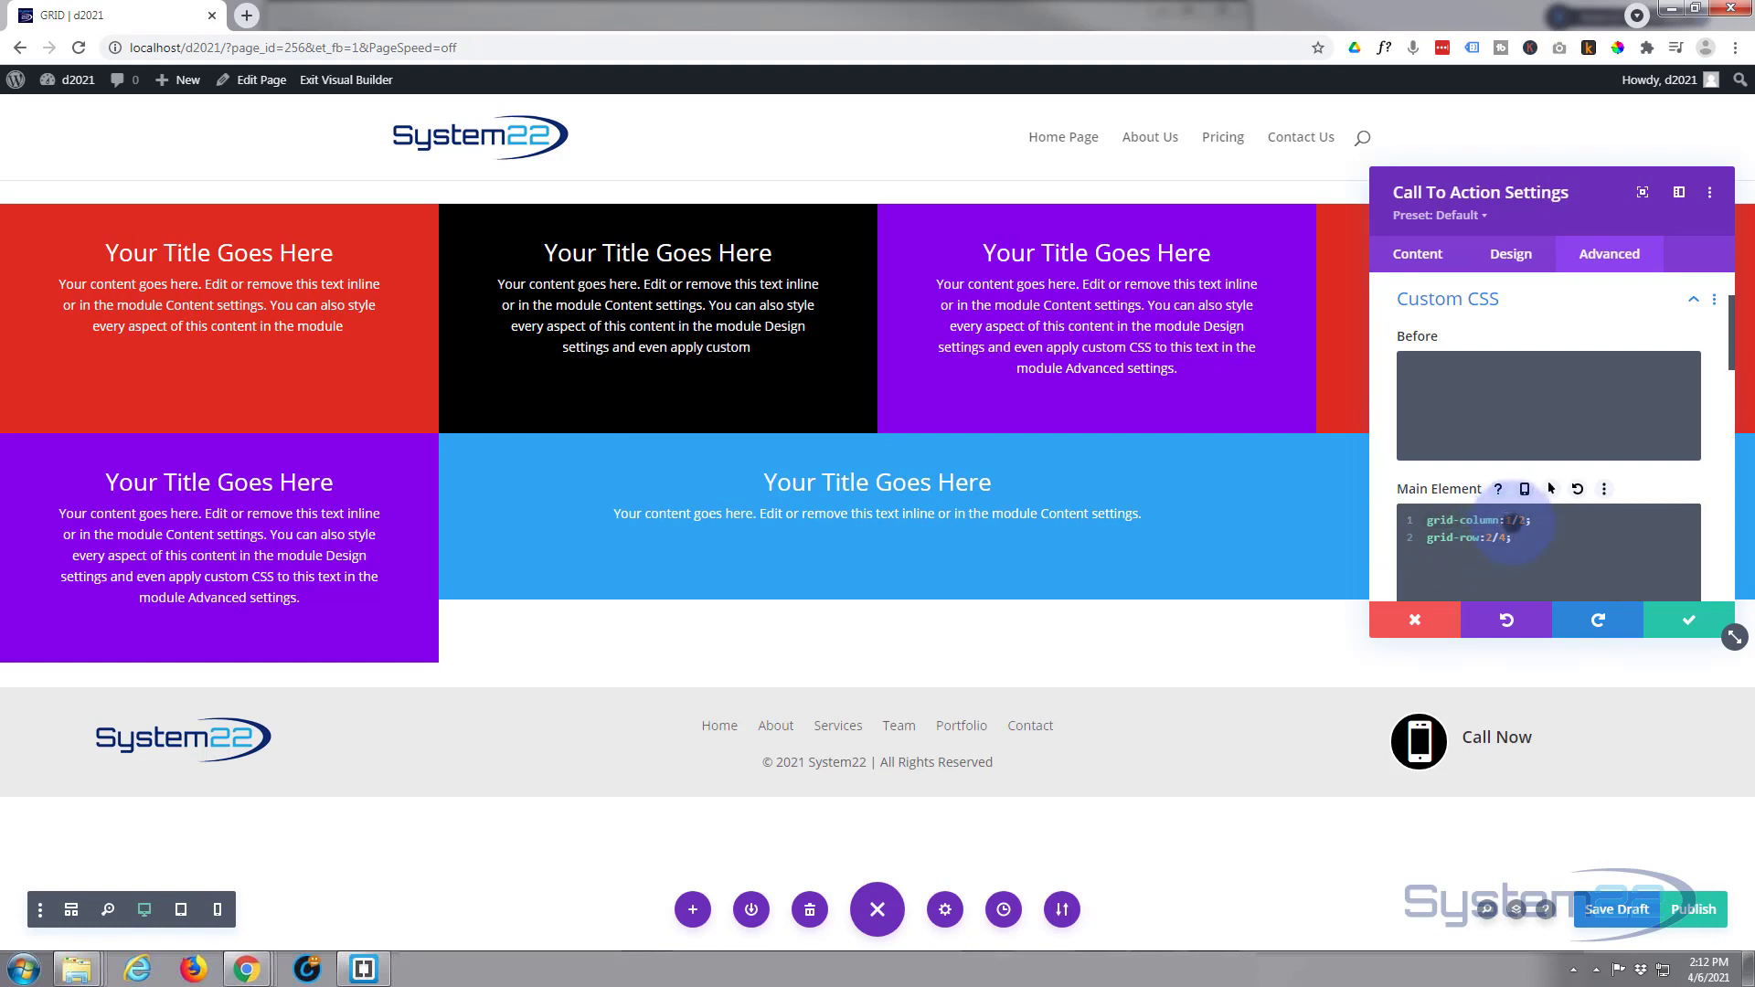
{"action": "type", "text": "4"}
{"action": "double_click", "coordinate": [1522, 520]}
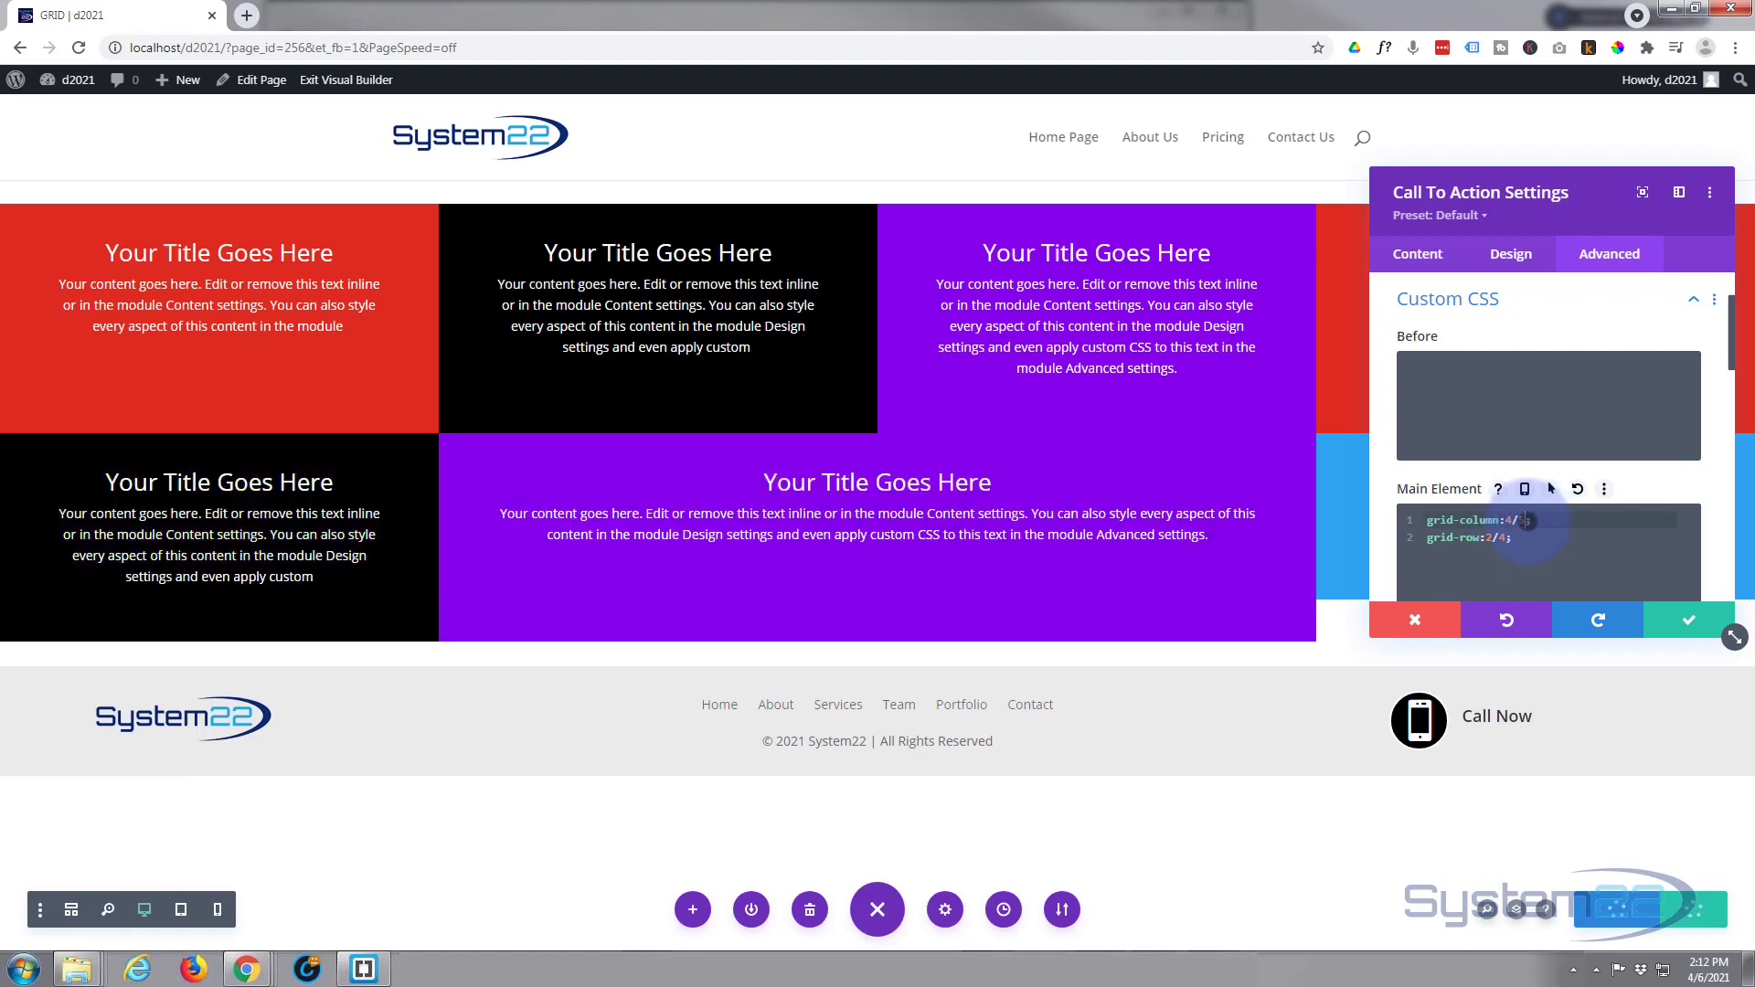
{"action": "type", "text": "5"}
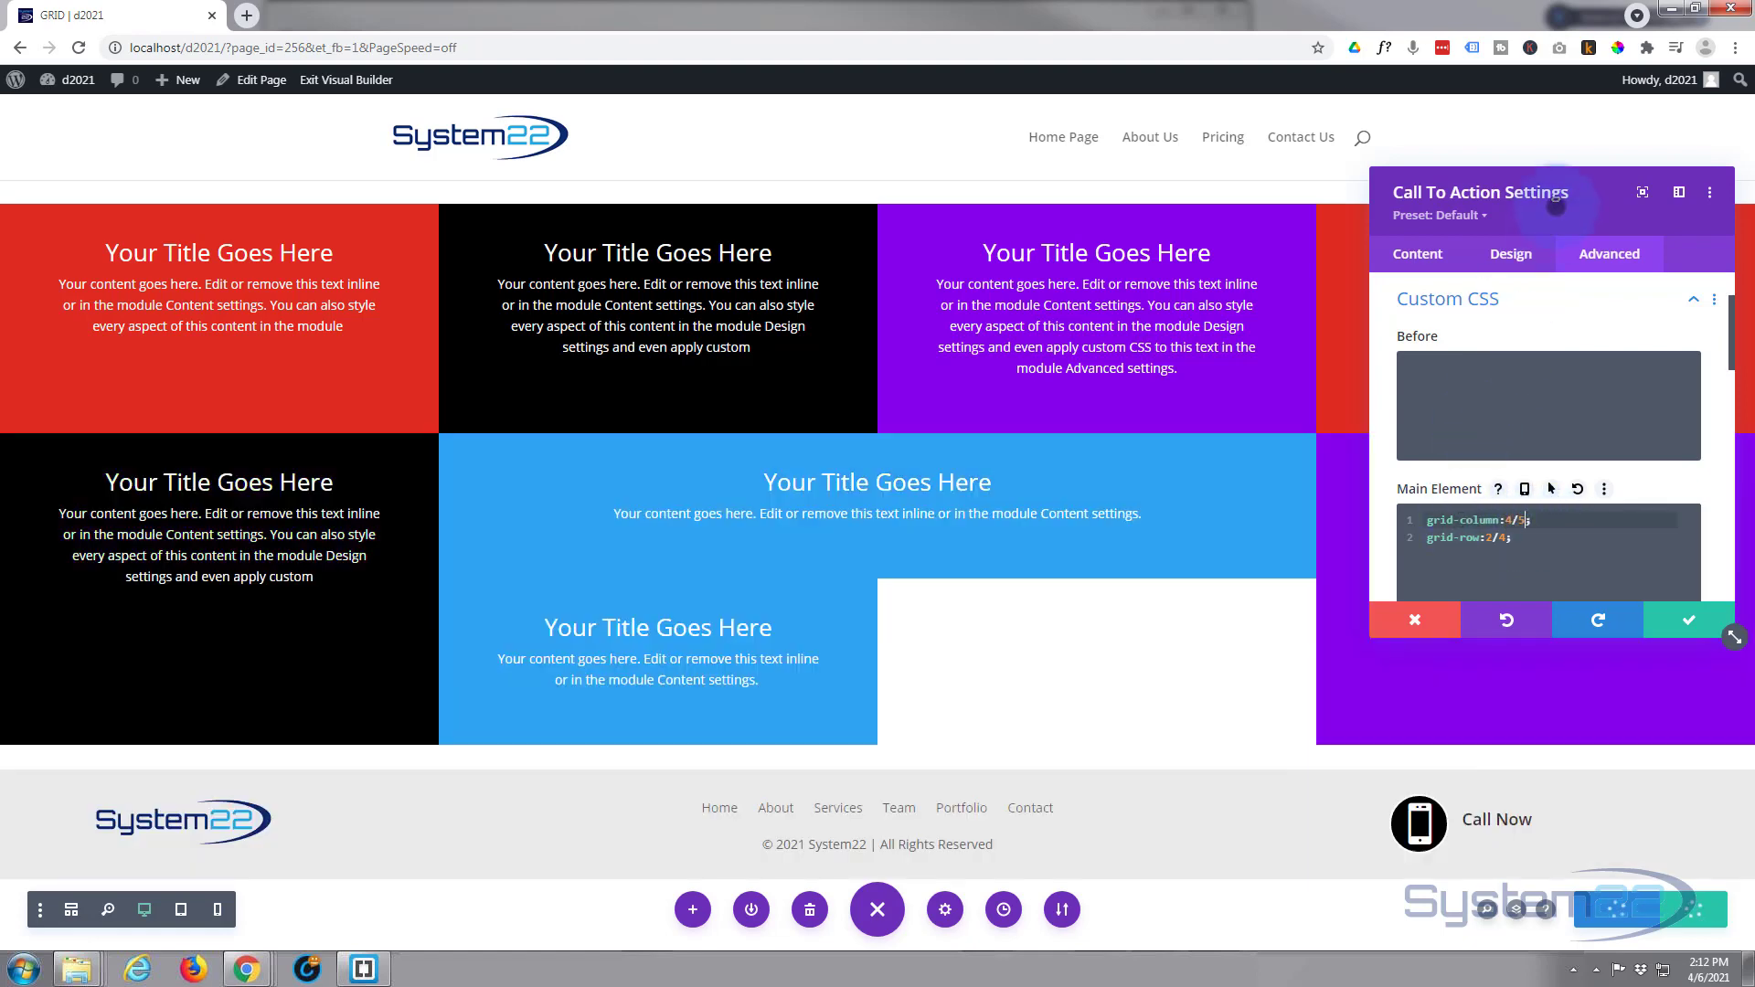
{"action": "left_click_drag", "start_coordinate": [1549, 208], "coordinate": [1654, 159]}
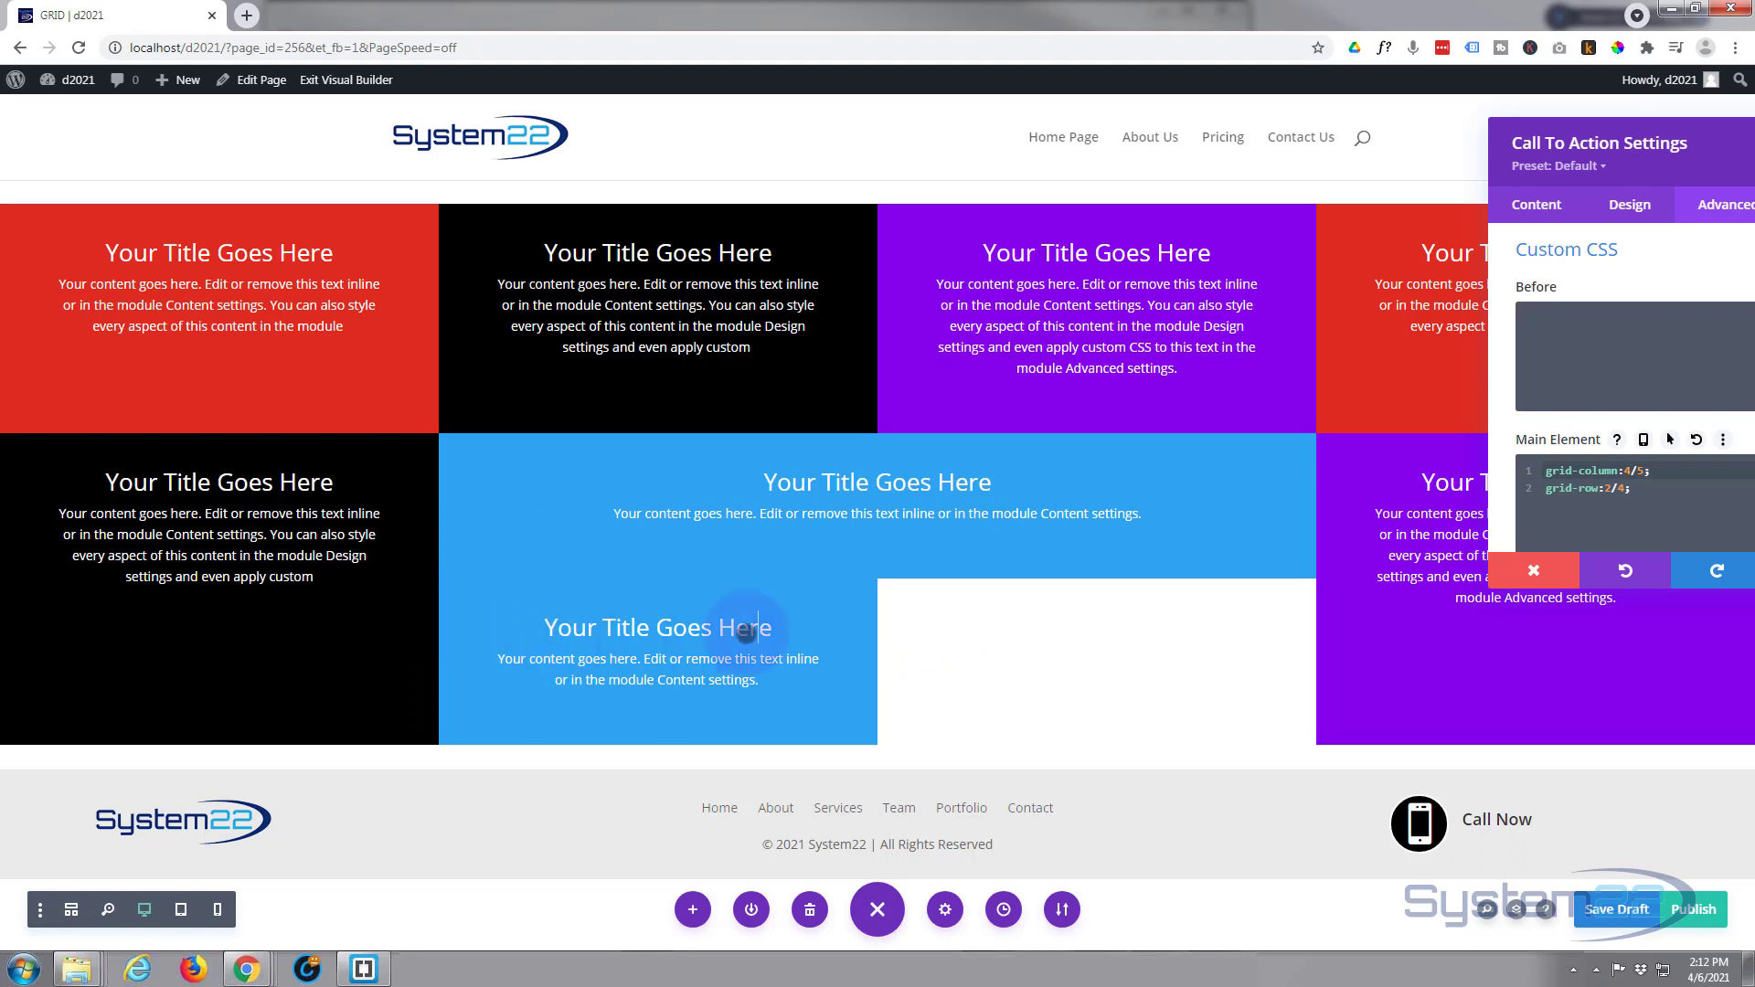
{"action": "left_click_drag", "start_coordinate": [1565, 187], "coordinate": [965, 183]}
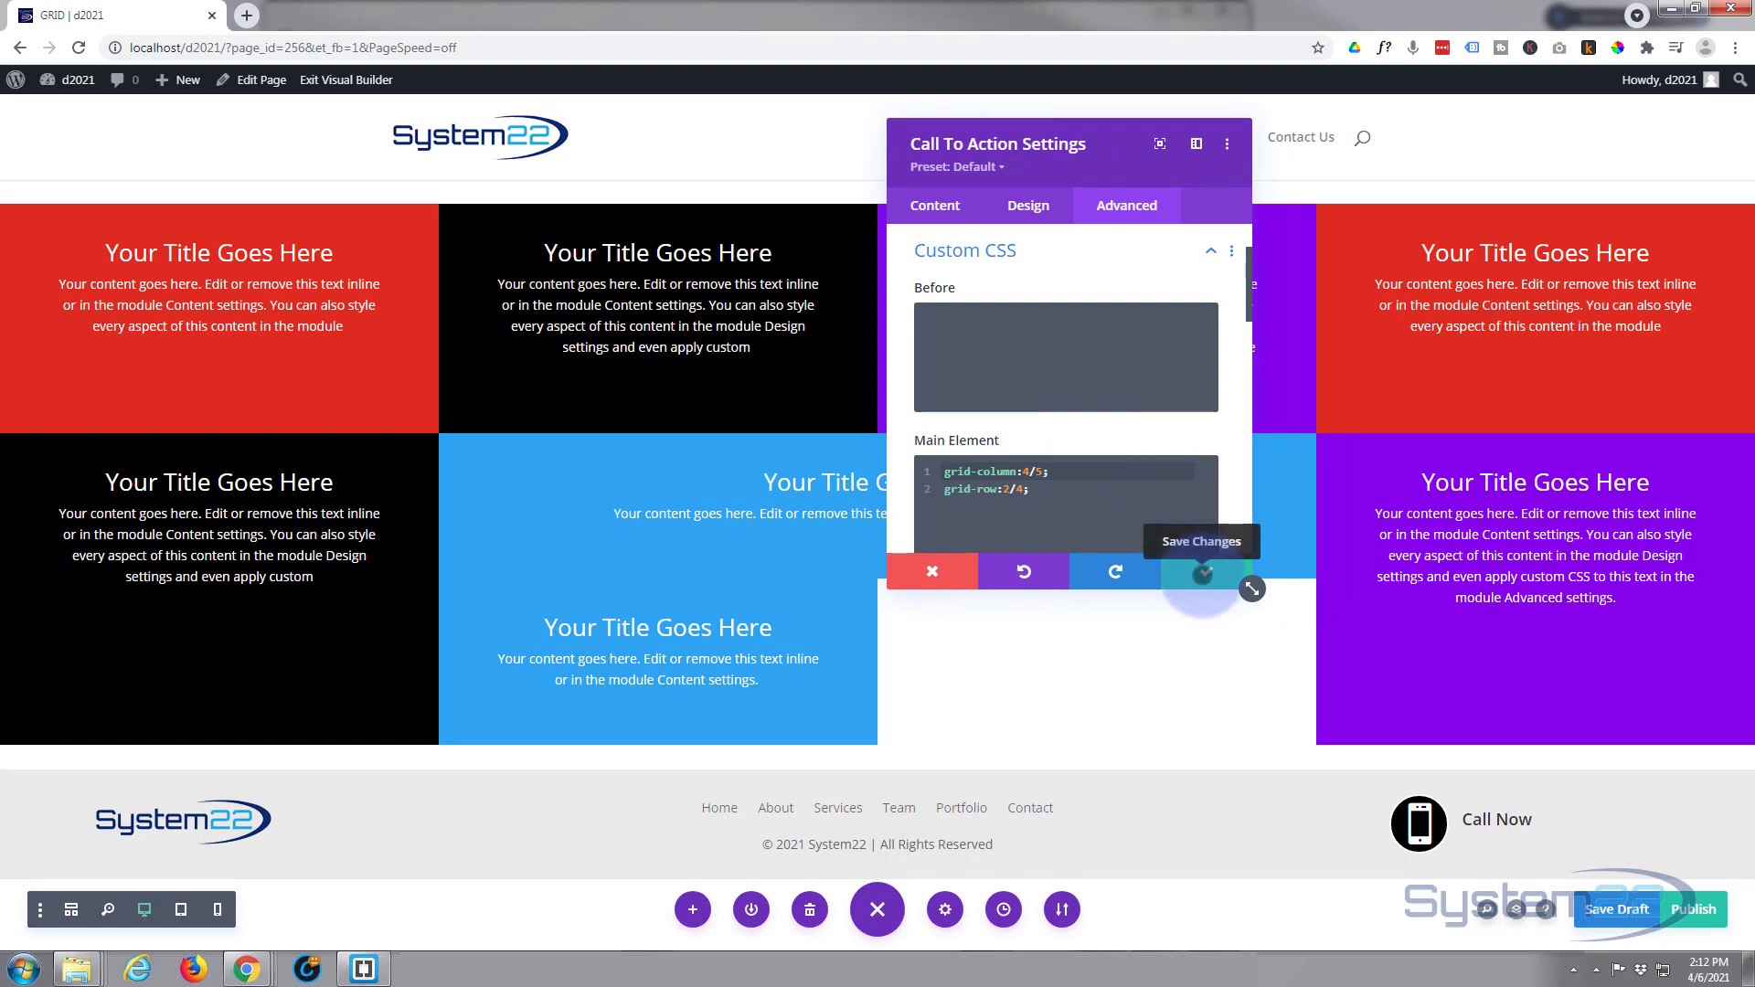
{"action": "left_click", "coordinate": [1202, 573]}
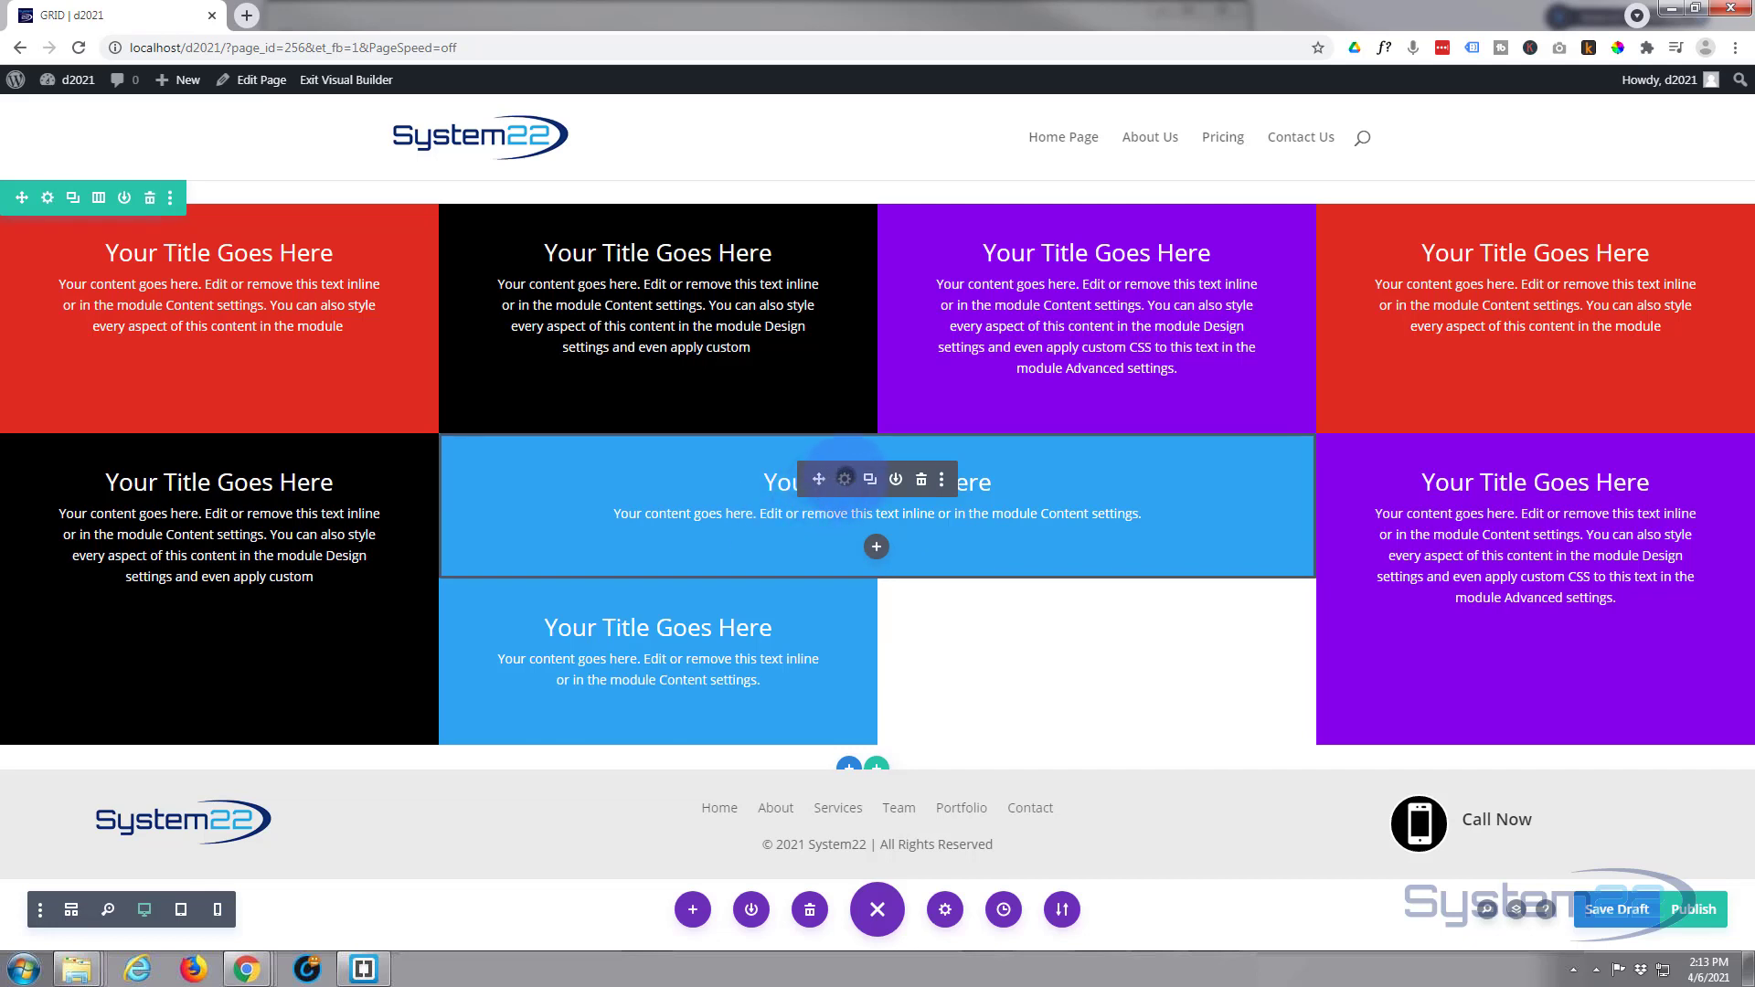
- Copy the grid placement rules from the wide blue module's Main Element CSS
{"action": "left_click", "coordinate": [844, 479]}
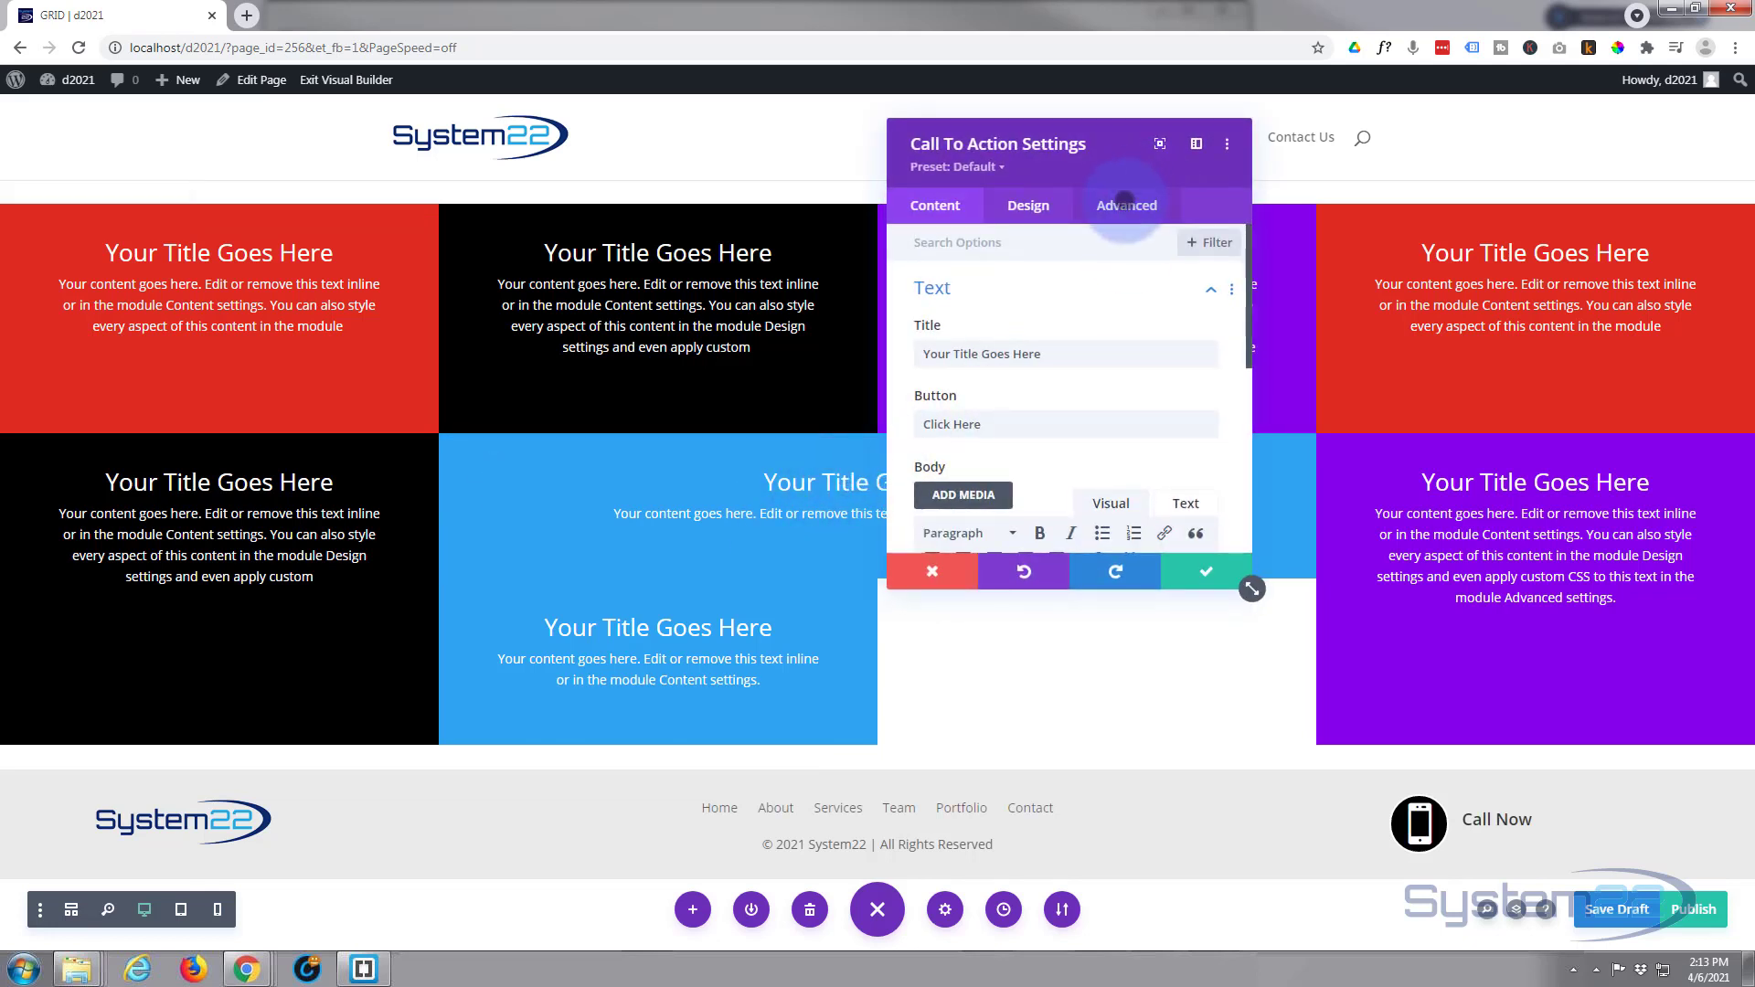
{"action": "left_click", "coordinate": [1126, 205]}
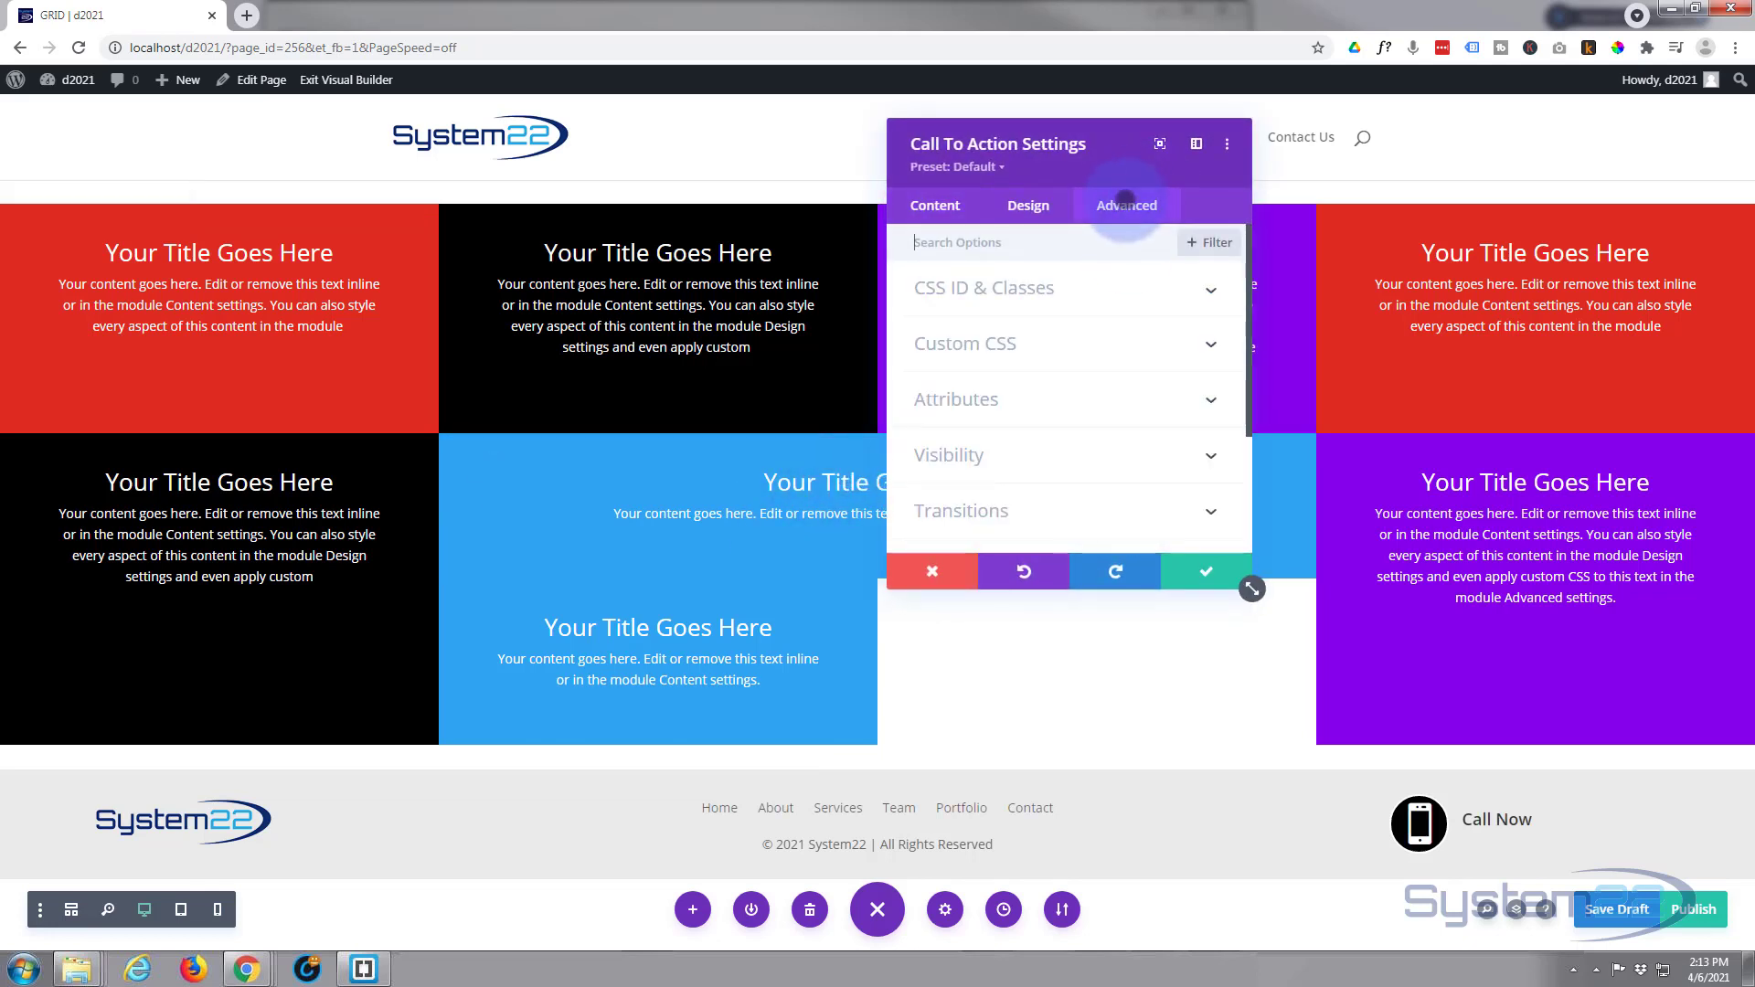
{"action": "left_click", "coordinate": [1074, 344]}
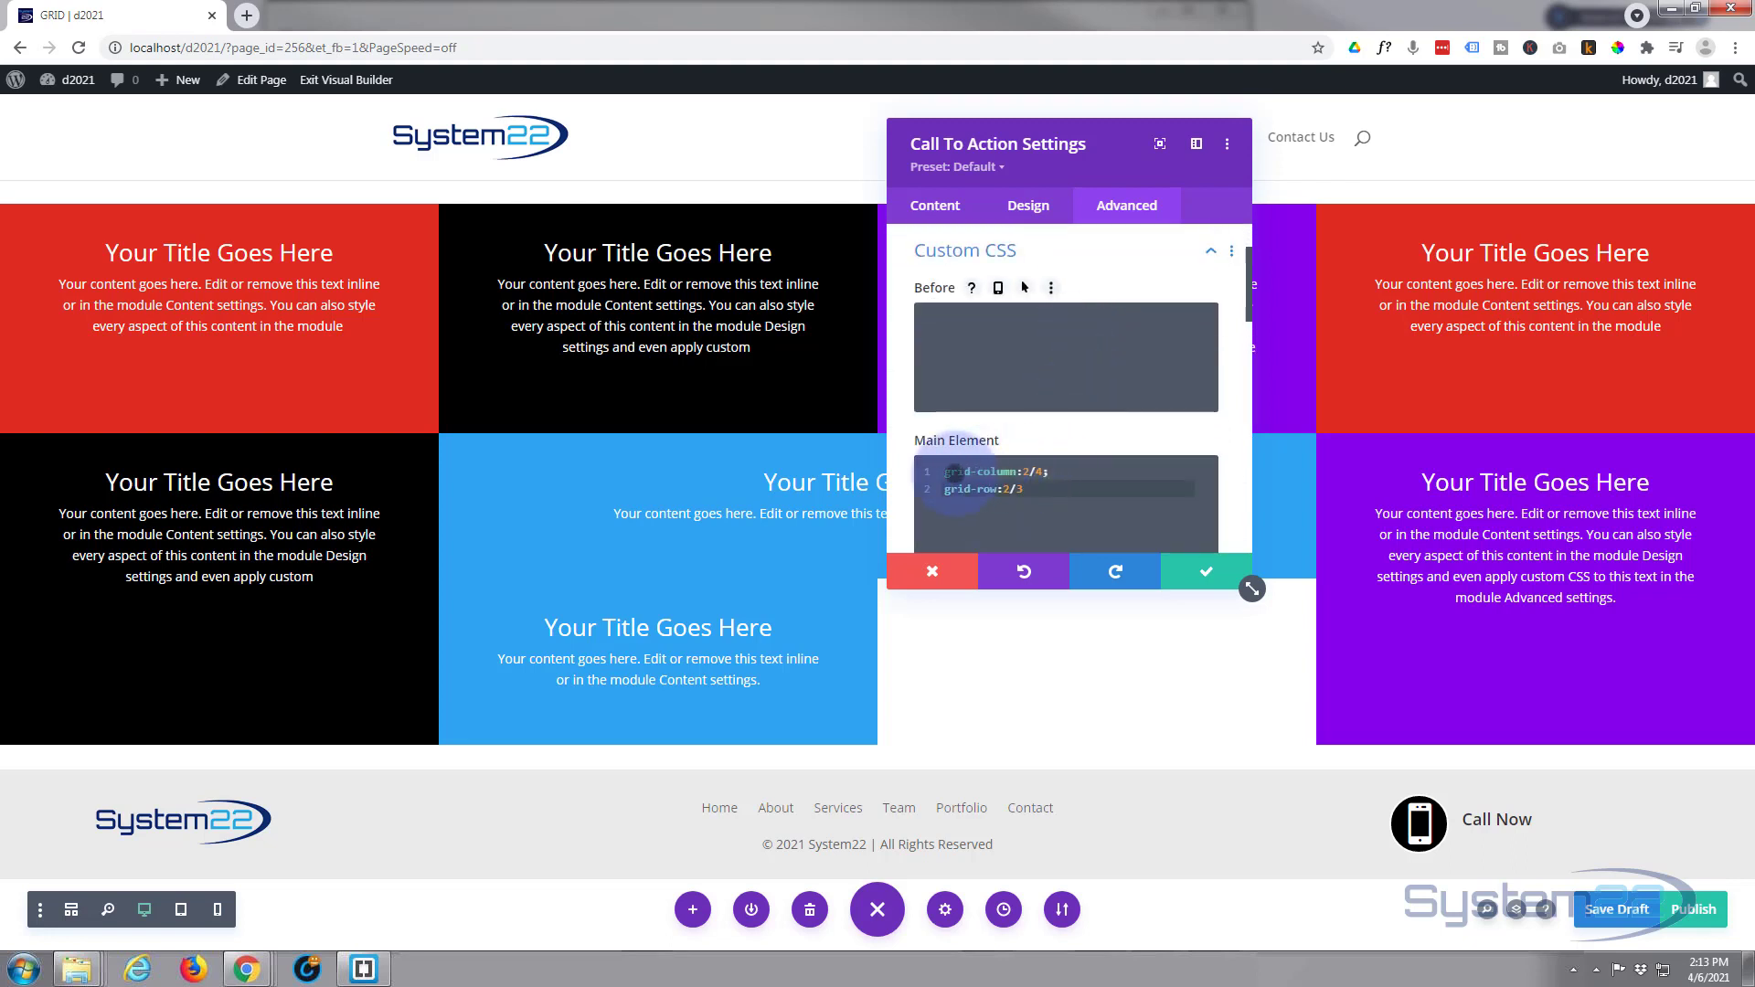
{"action": "left_click", "coordinate": [923, 473]}
{"action": "key", "text": "ctrl+a"}
{"action": "key", "text": "ctrl+c"}
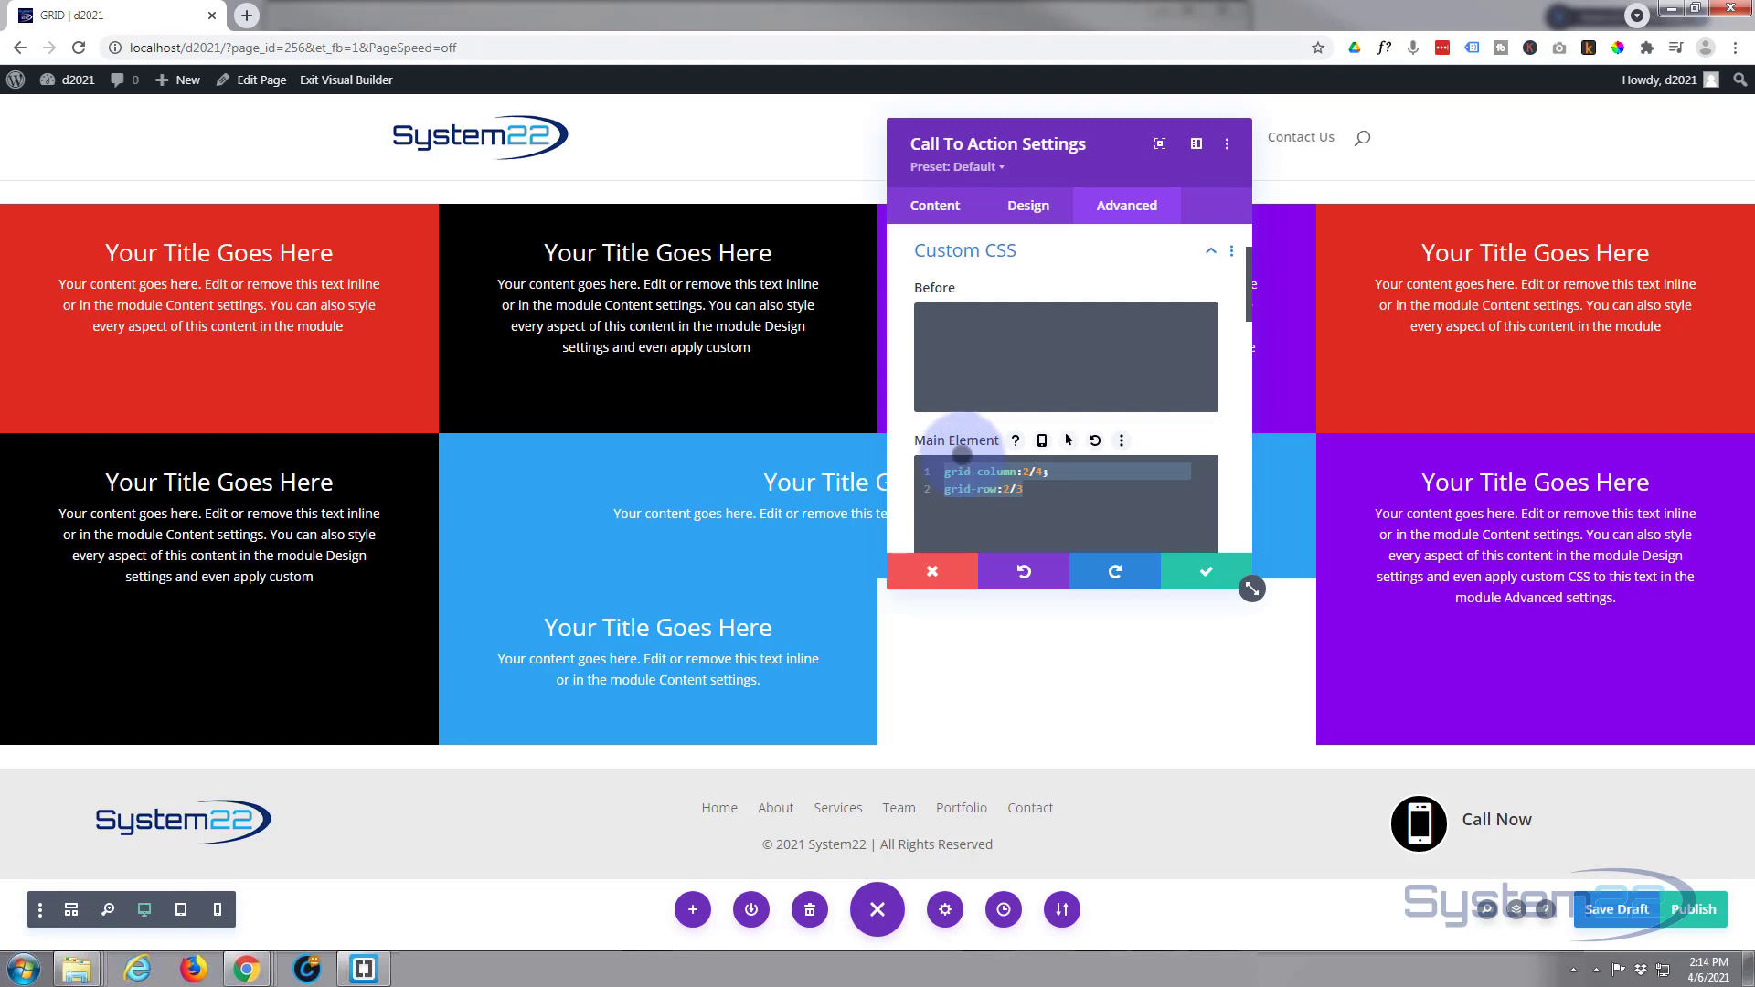
{"action": "left_click", "coordinate": [1209, 570]}
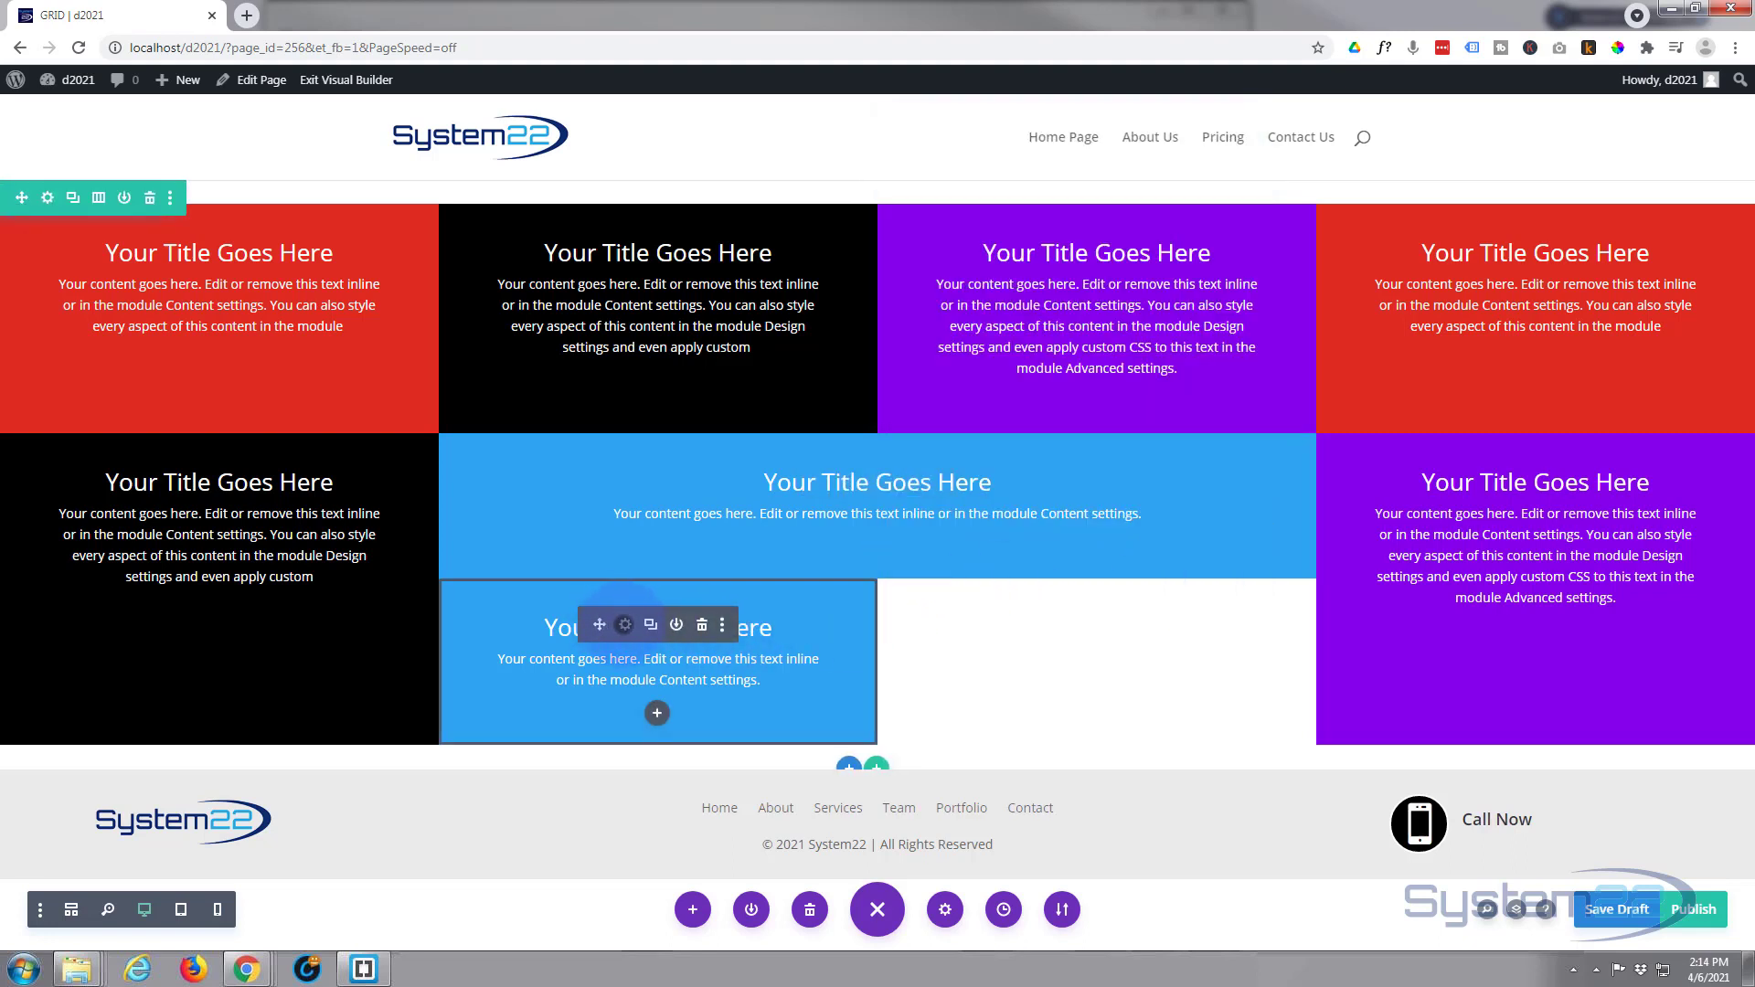
- Paste the rules into the lower blue module's Main Element CSS and change grid-row to 3/4
{"action": "left_click", "coordinate": [625, 625]}
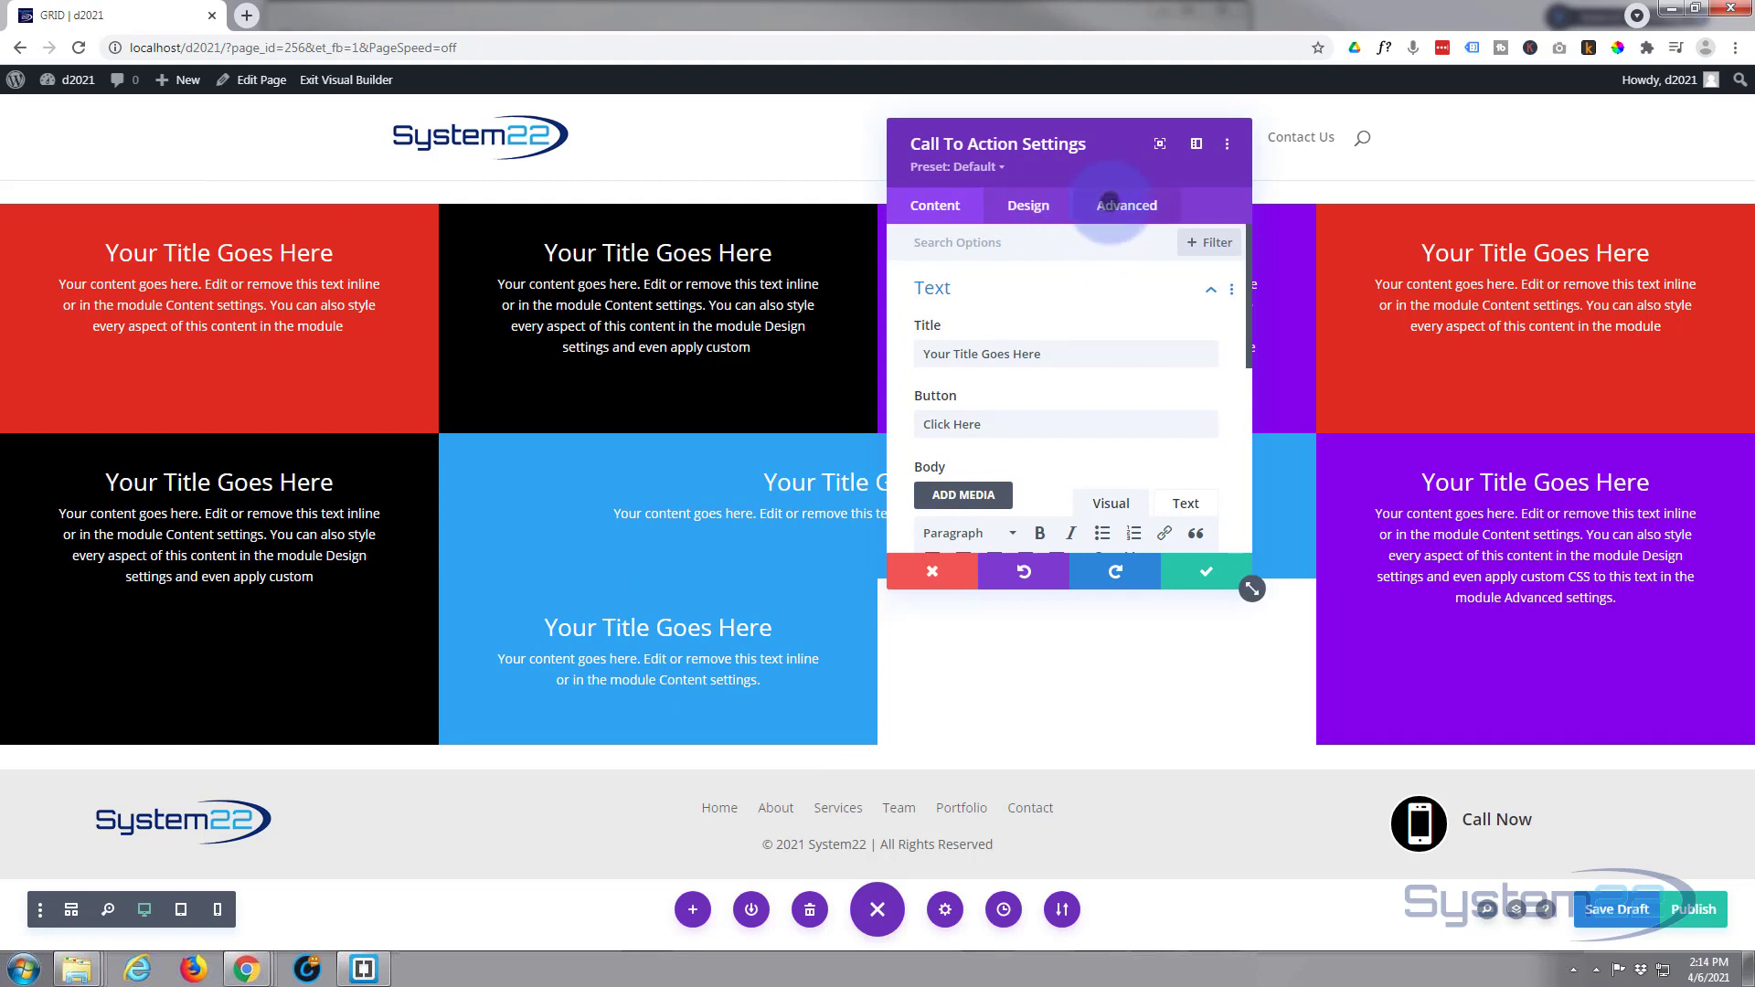
{"action": "left_click", "coordinate": [1109, 203]}
{"action": "left_click", "coordinate": [1066, 342]}
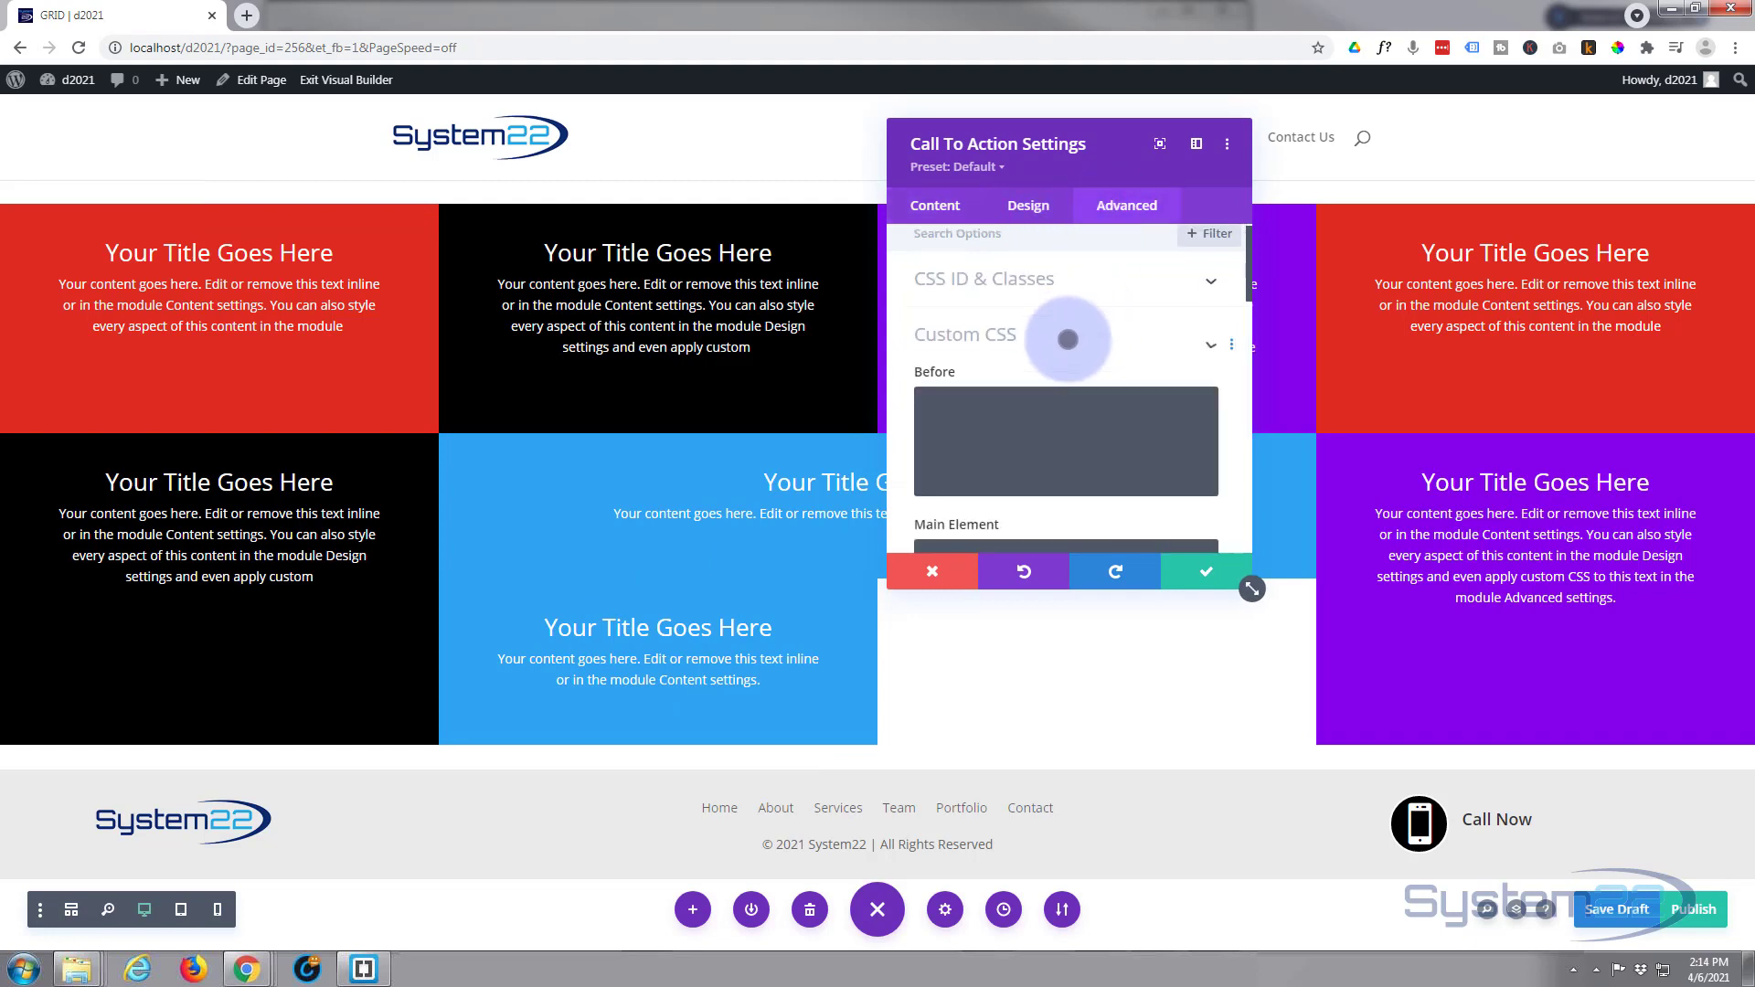
{"action": "left_click", "coordinate": [979, 468]}
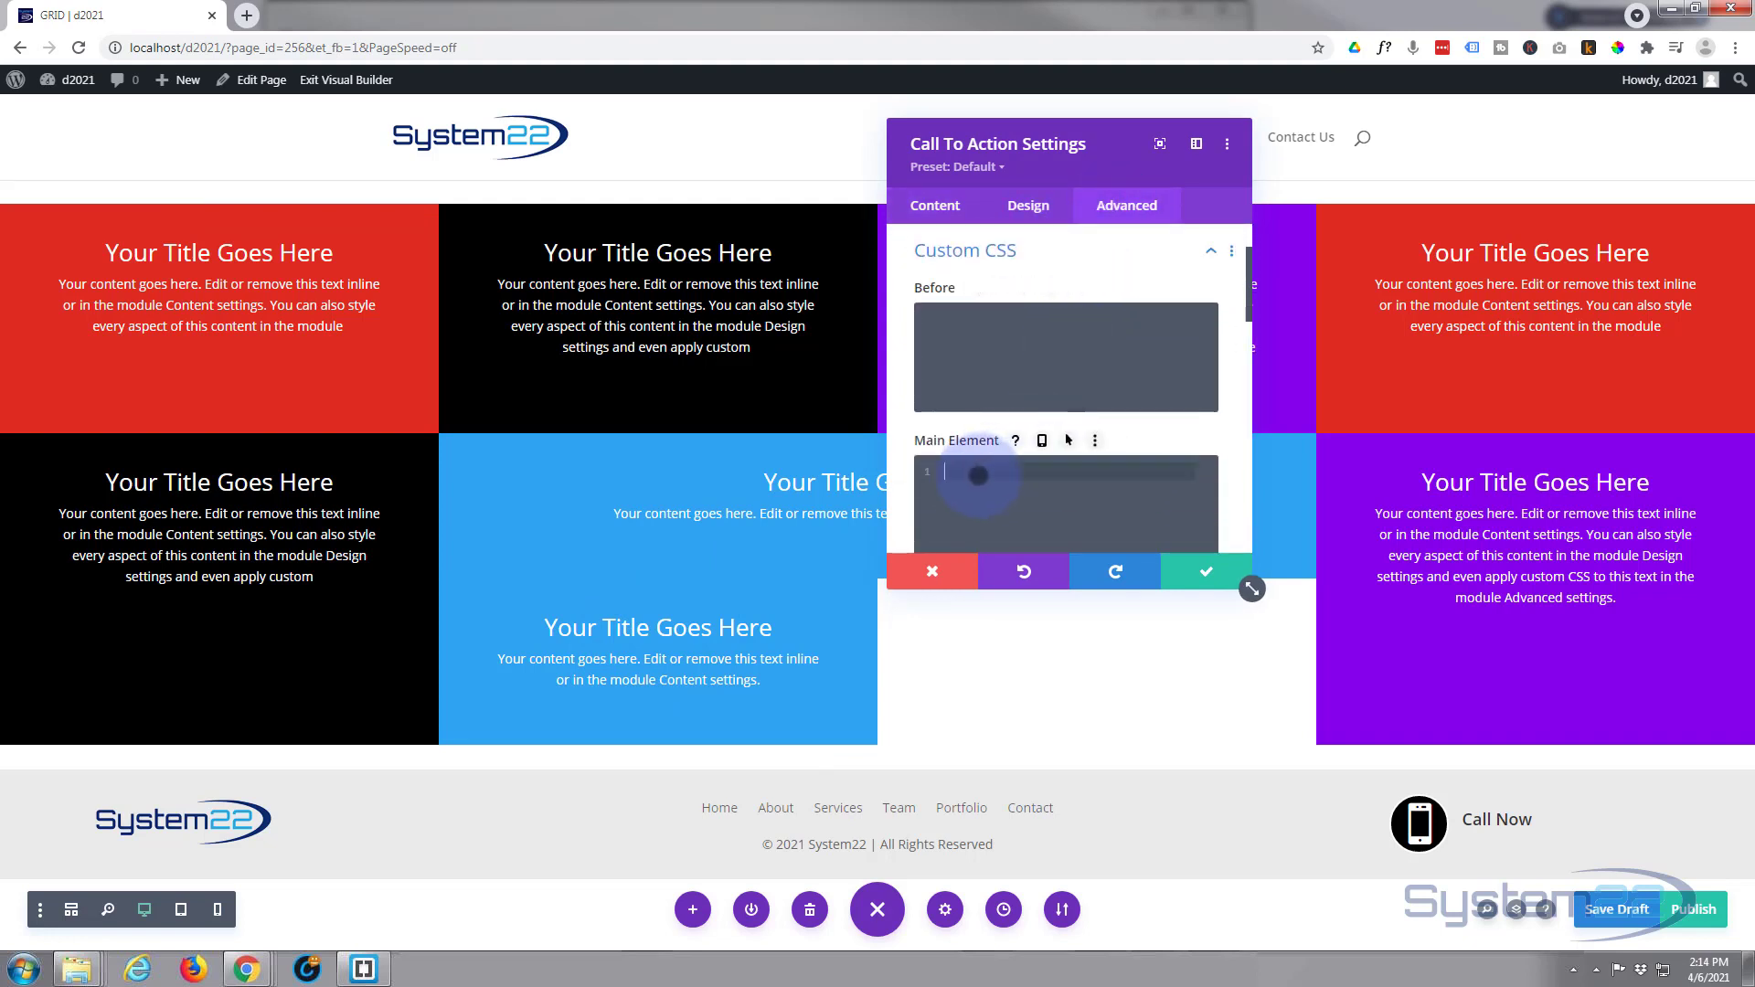
{"action": "key", "text": "ctrl+v"}
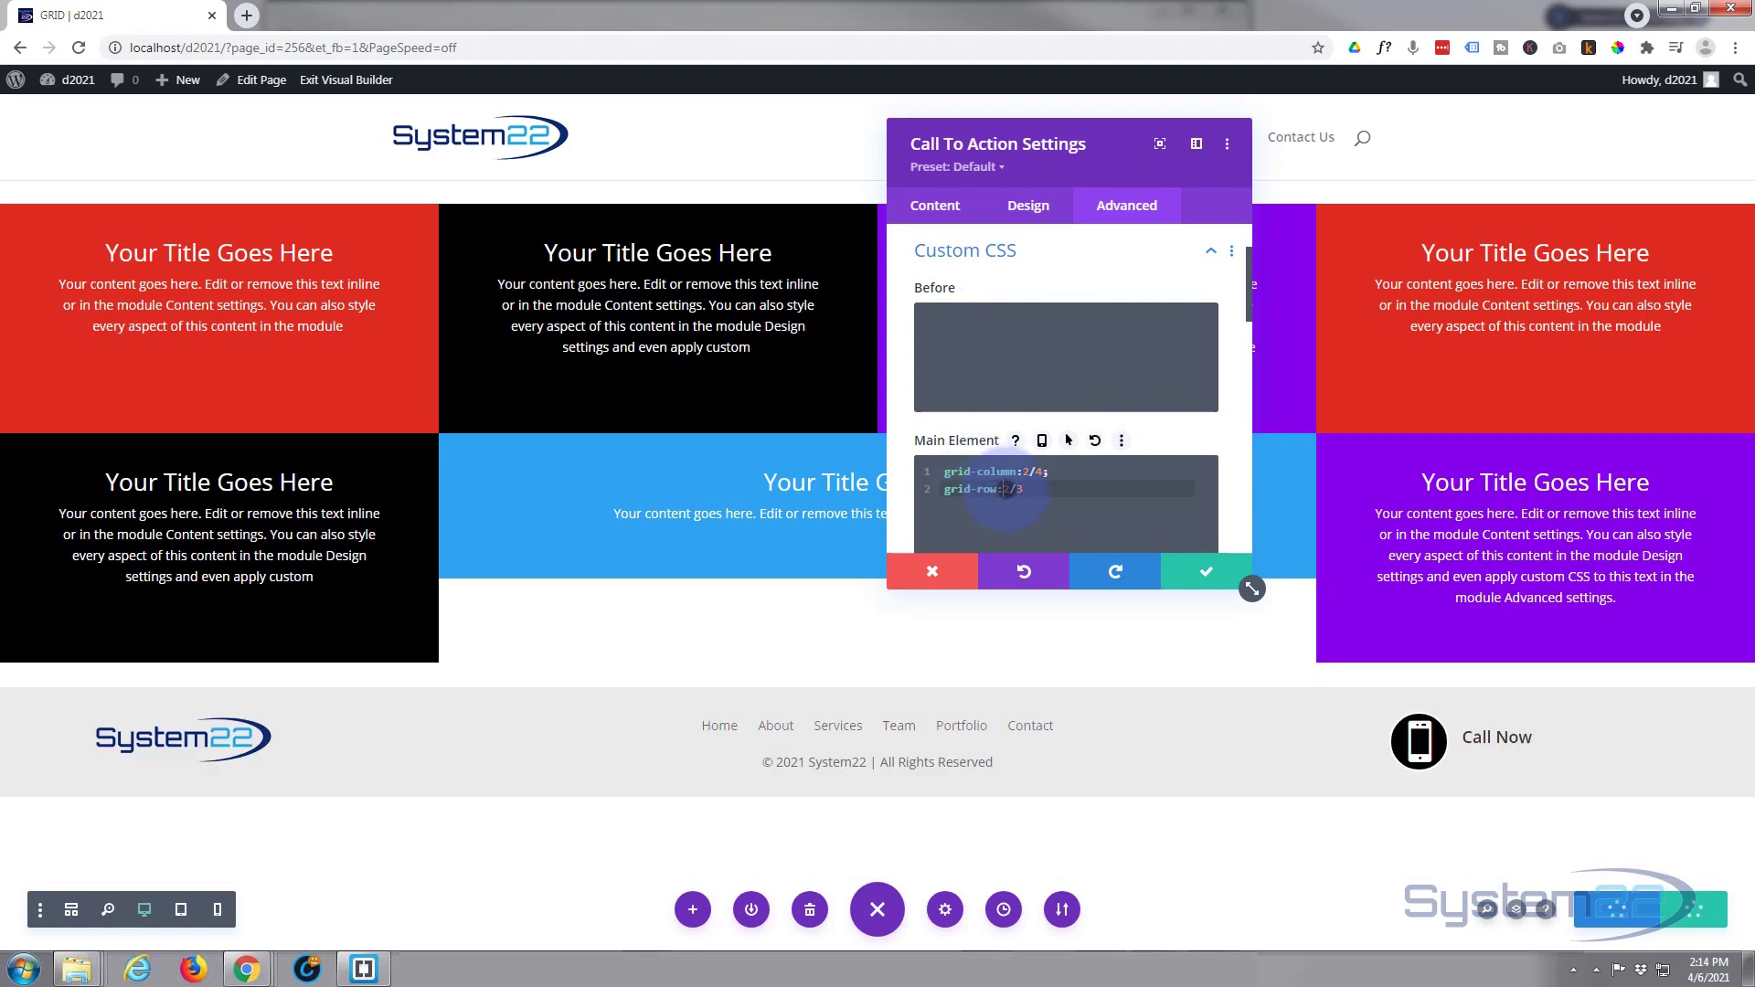
{"action": "double_click", "coordinate": [1005, 489]}
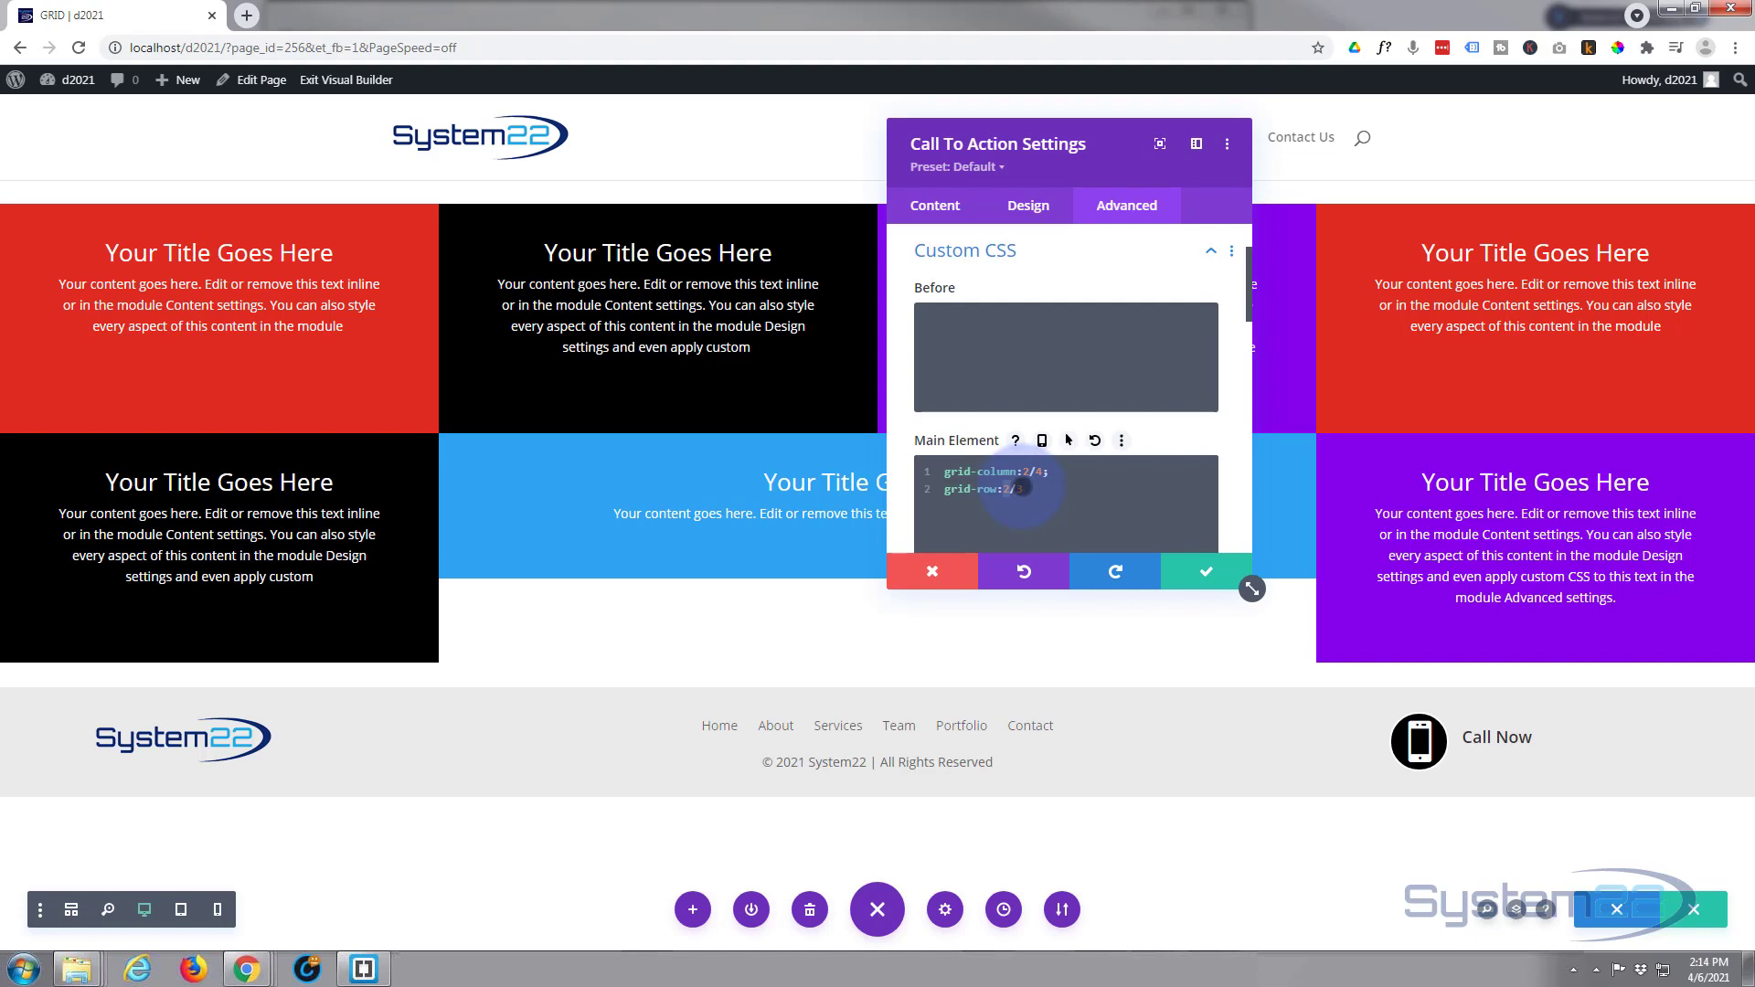
{"action": "type", "text": "3"}
{"action": "double_click", "coordinate": [1020, 490]}
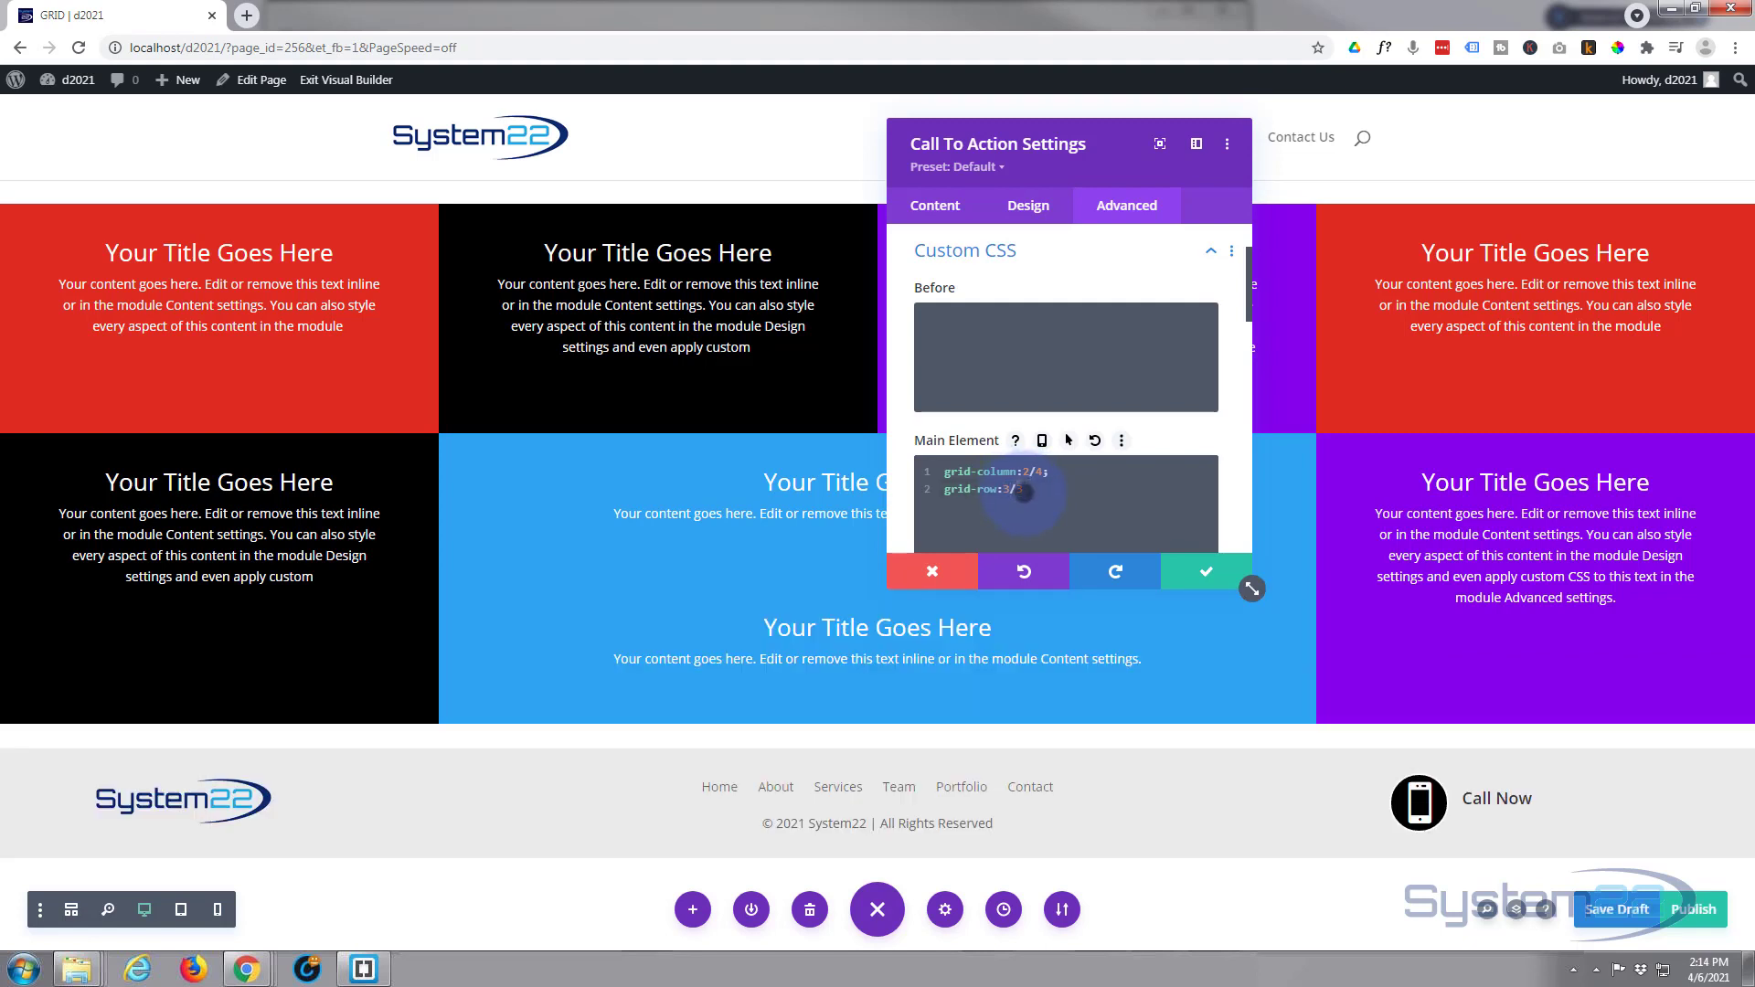
{"action": "type", "text": "4"}
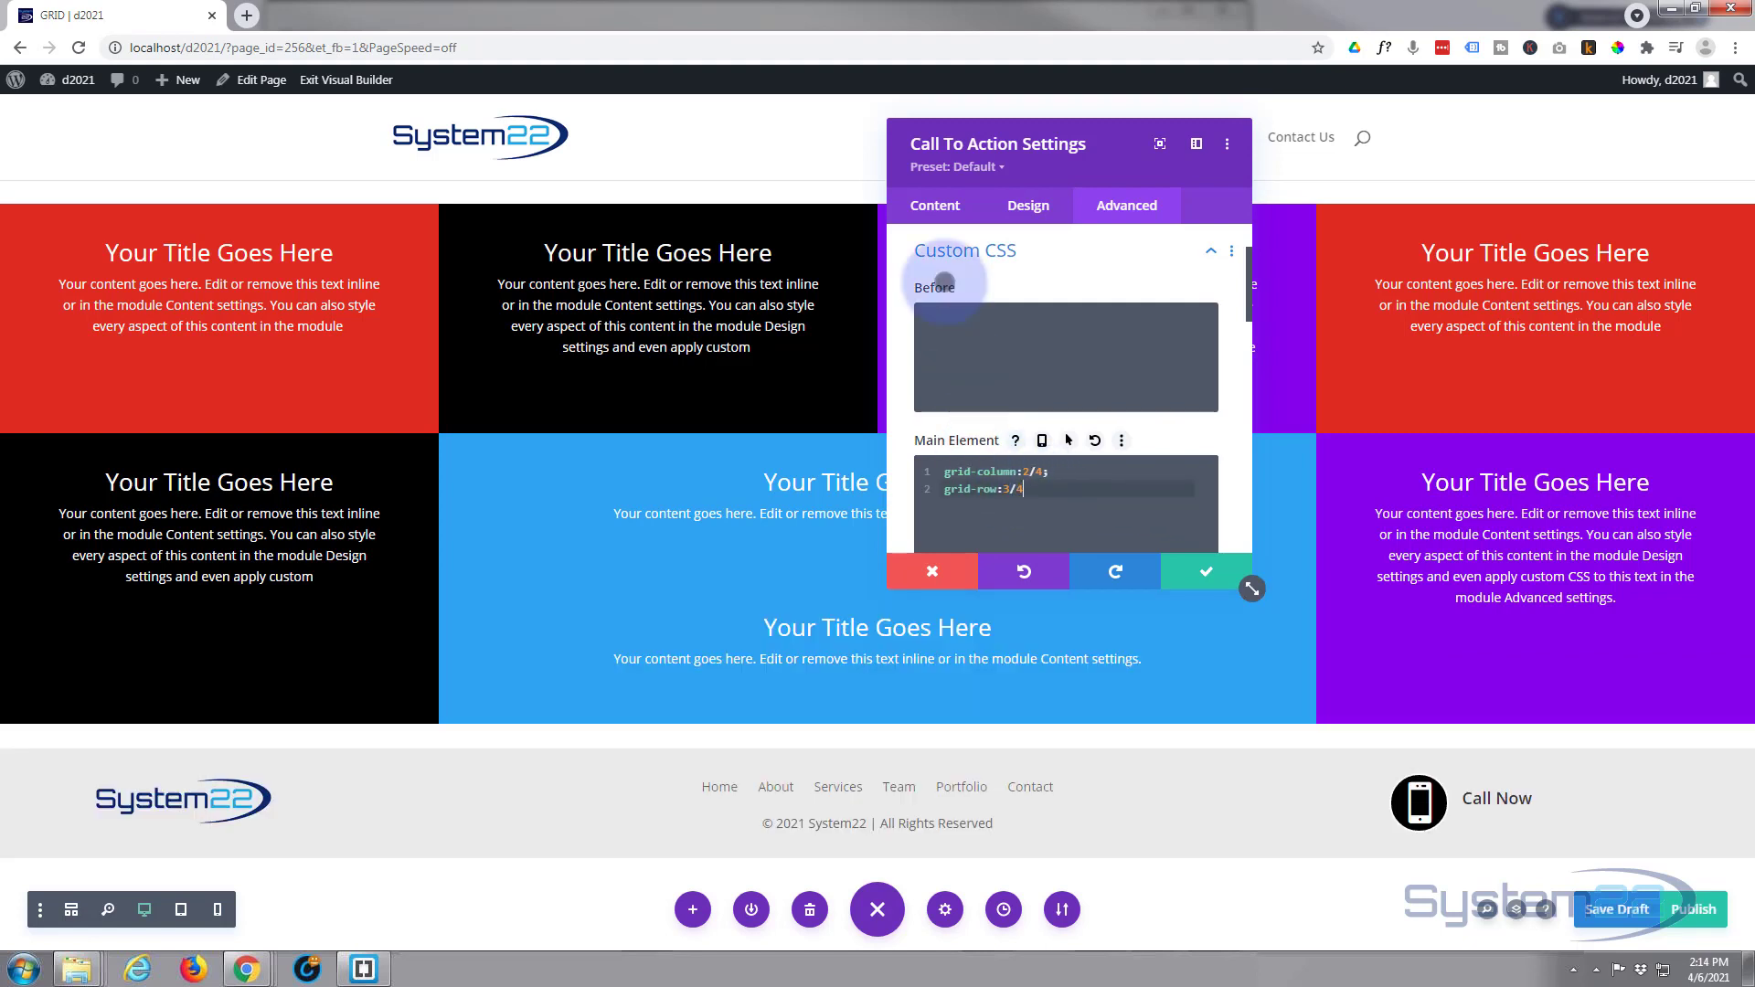
- Set the lower module's background to red and save its settings
{"action": "left_click", "coordinate": [940, 208]}
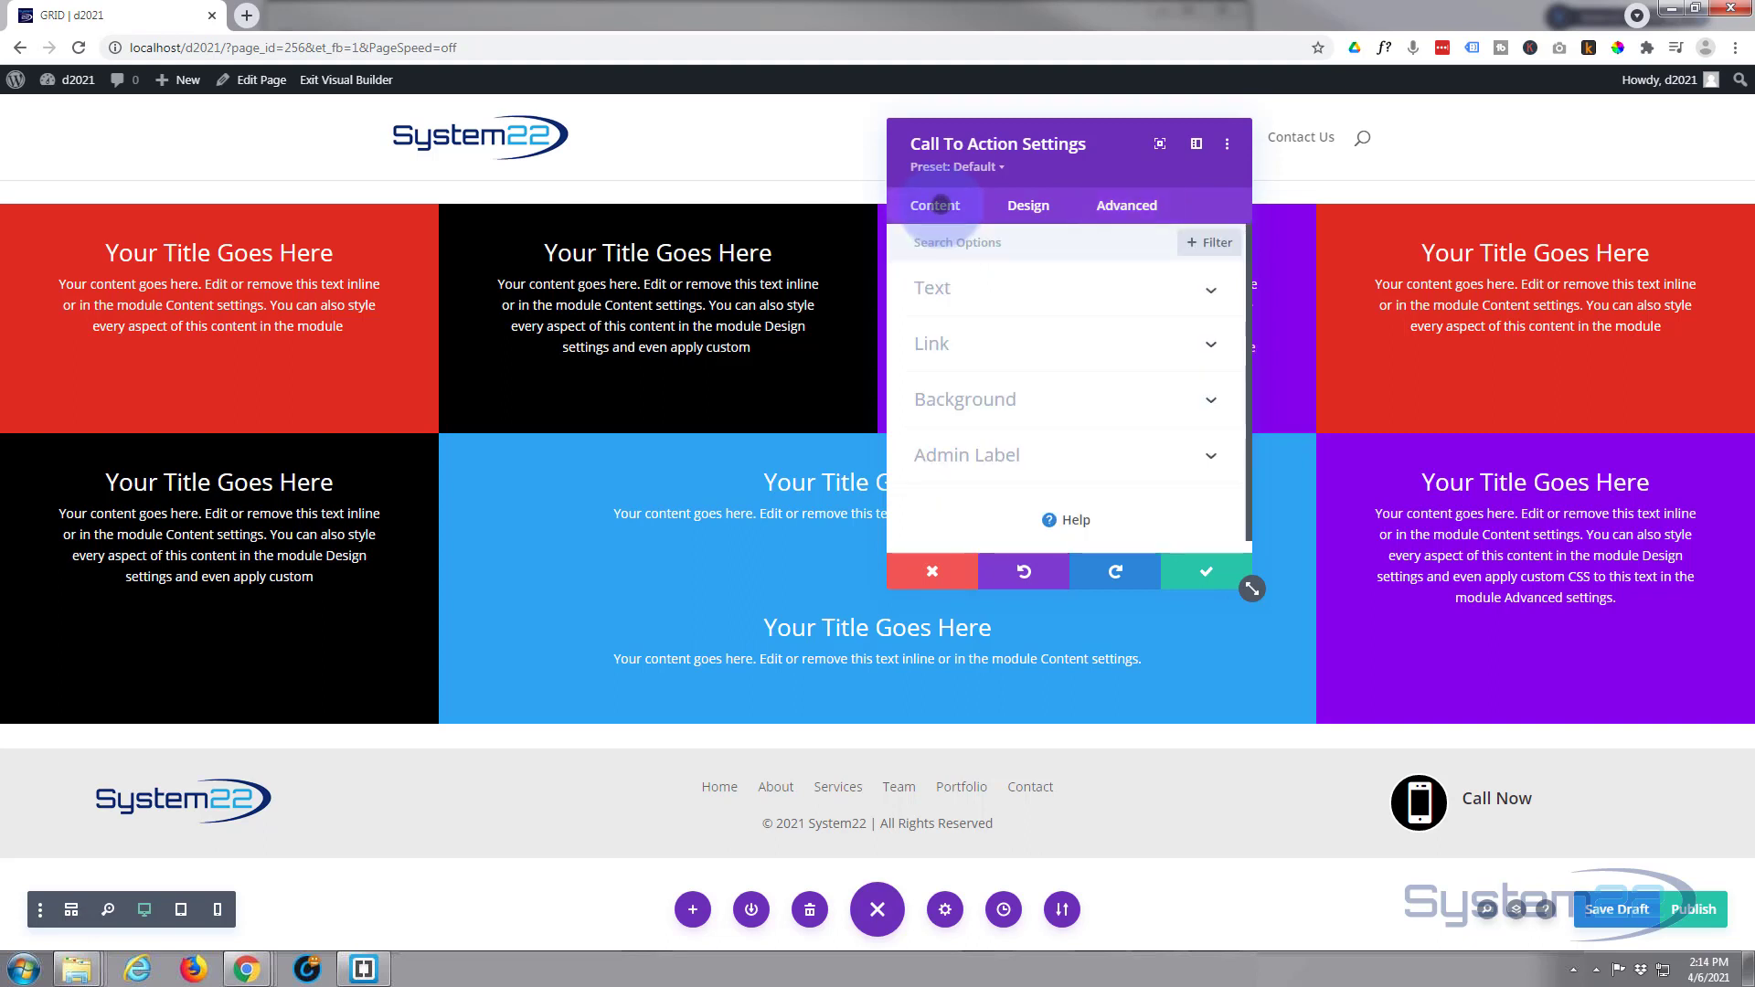
{"action": "left_click", "coordinate": [978, 399]}
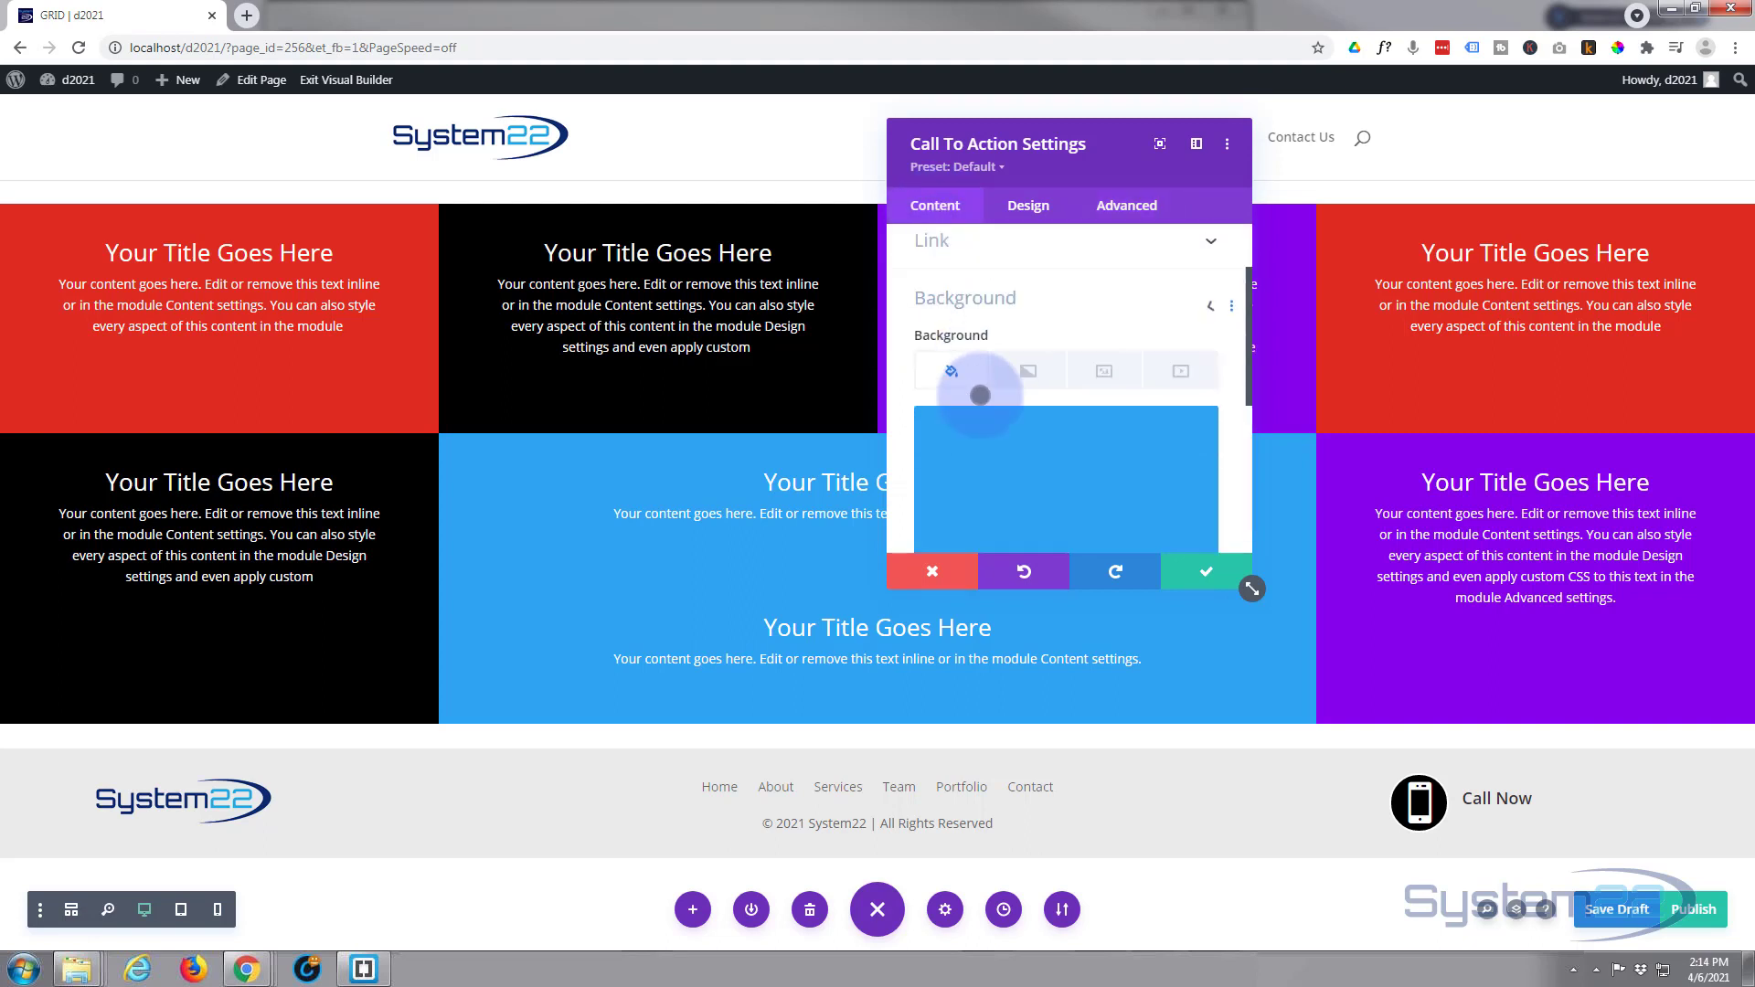
{"action": "scroll", "coordinate": [1027, 430], "scroll_direction": "down", "scroll_amount": 2}
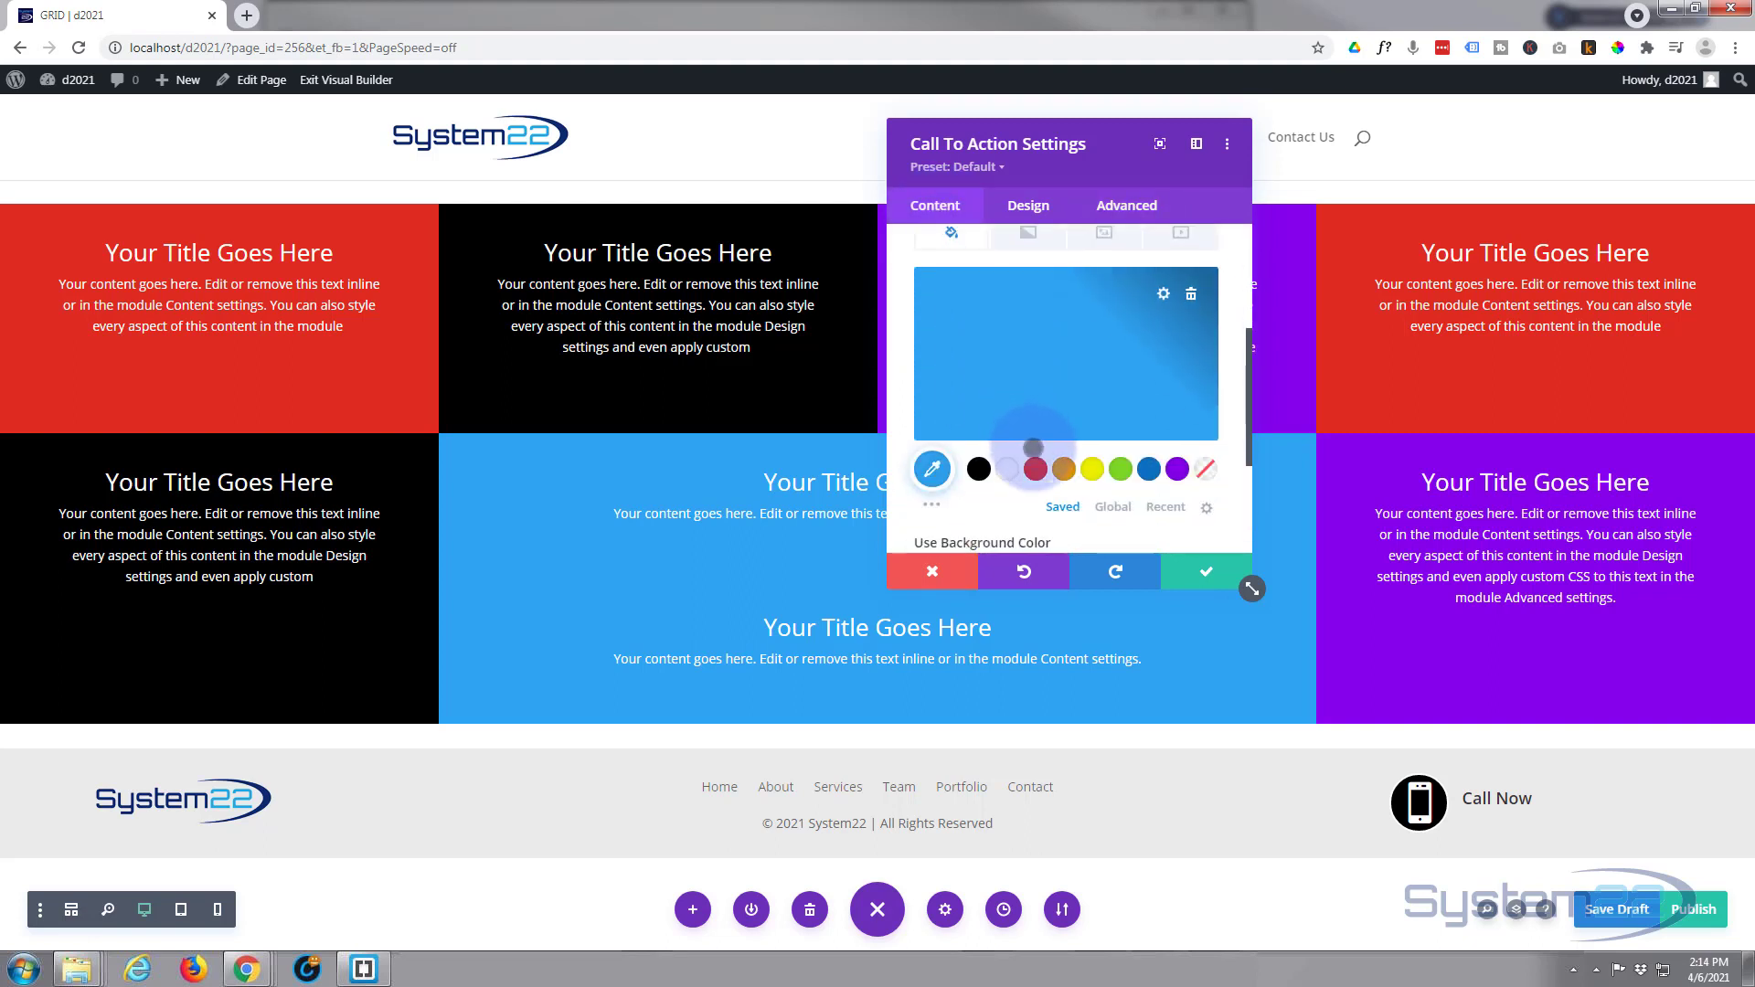
{"action": "left_click", "coordinate": [1035, 469]}
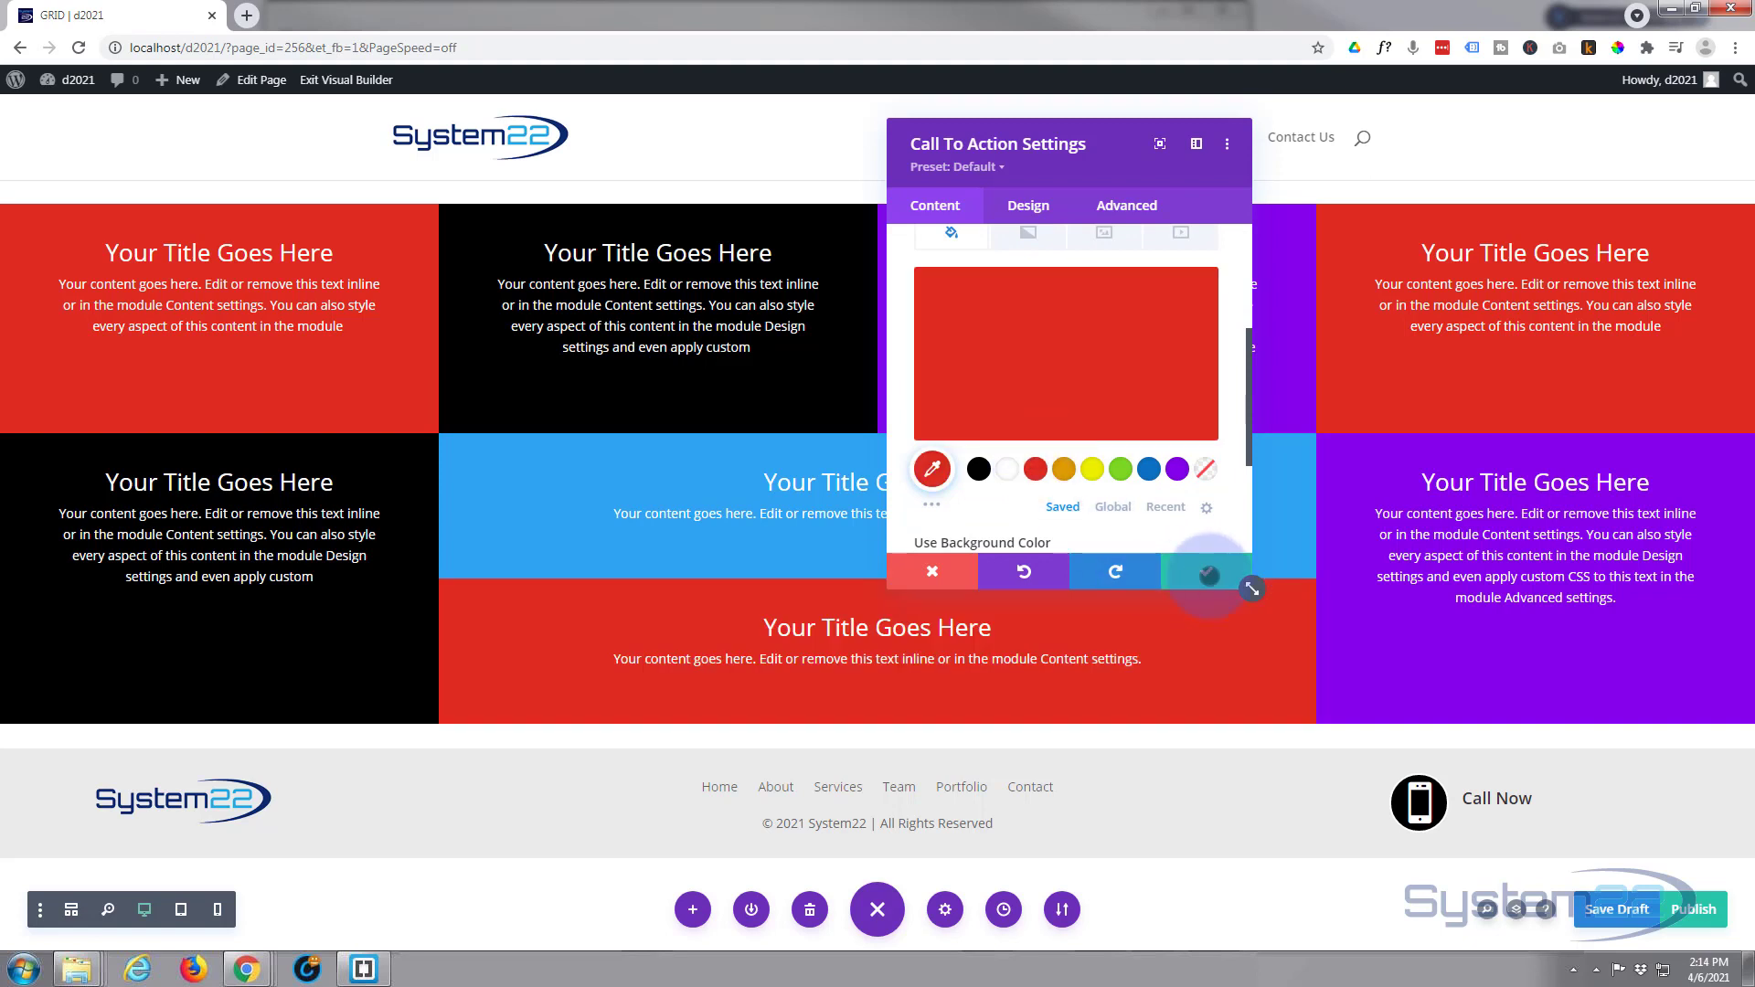
{"action": "left_click", "coordinate": [1208, 575]}
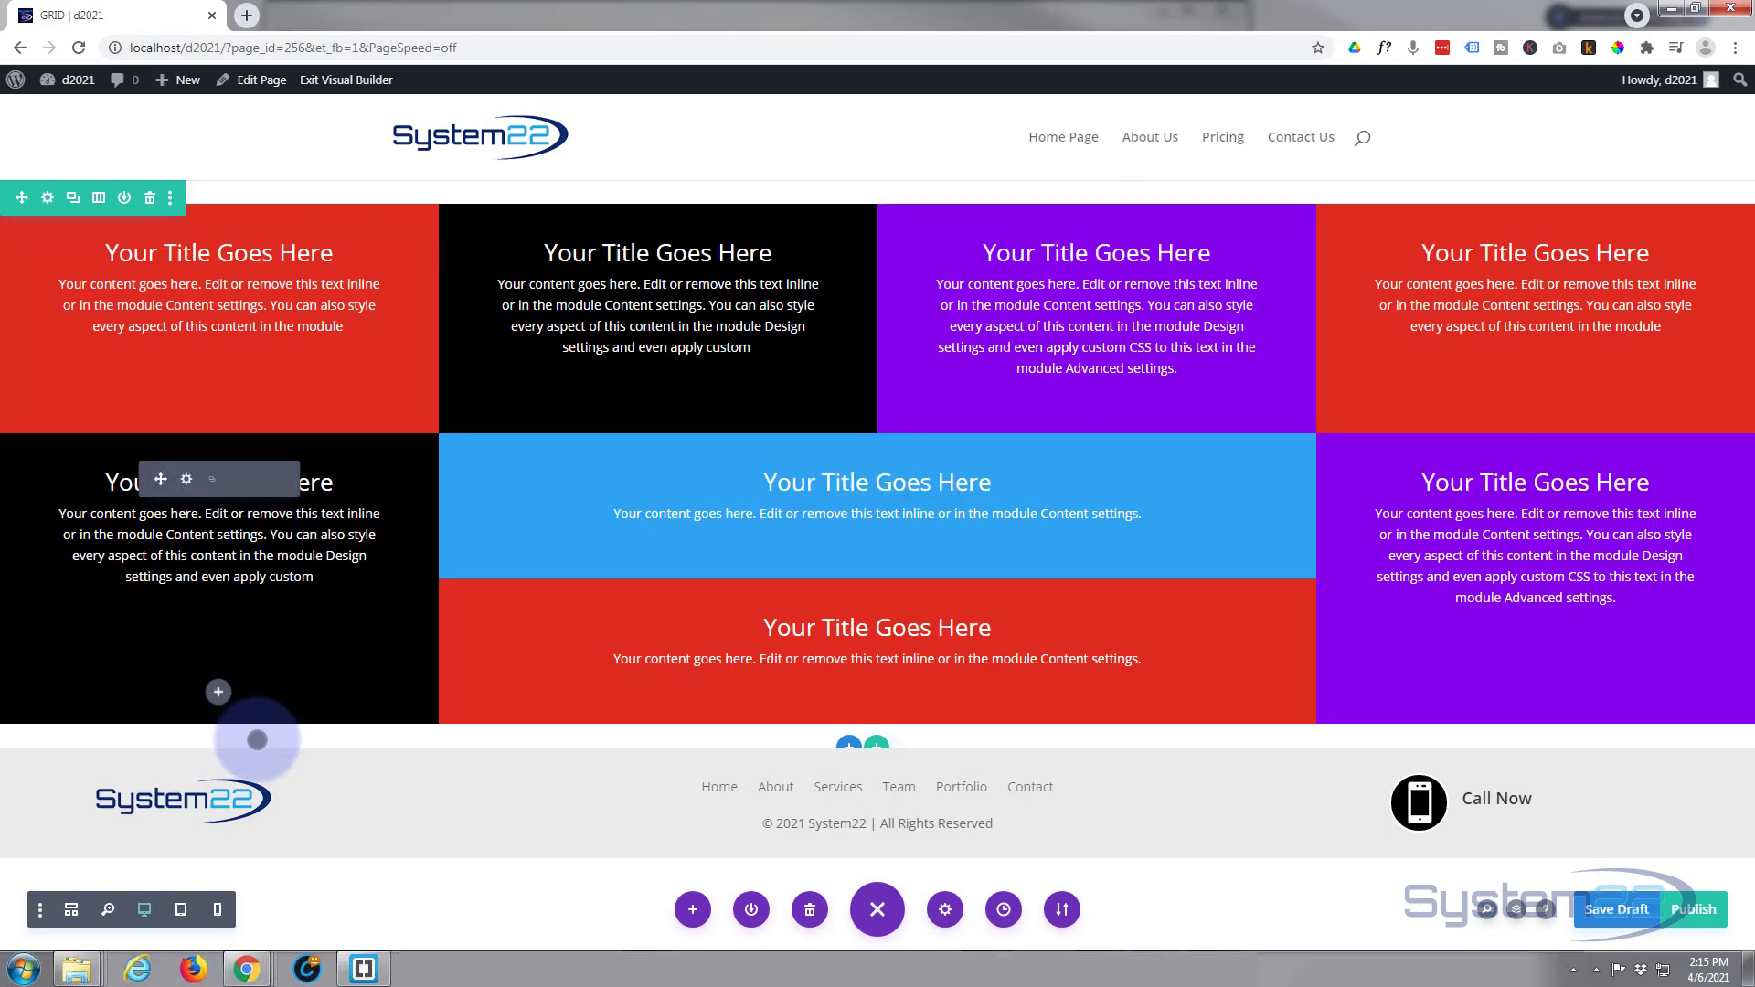
- Preview the page at 768px tablet width and scroll through the reflowed two-column grid
{"action": "left_click", "coordinate": [181, 908]}
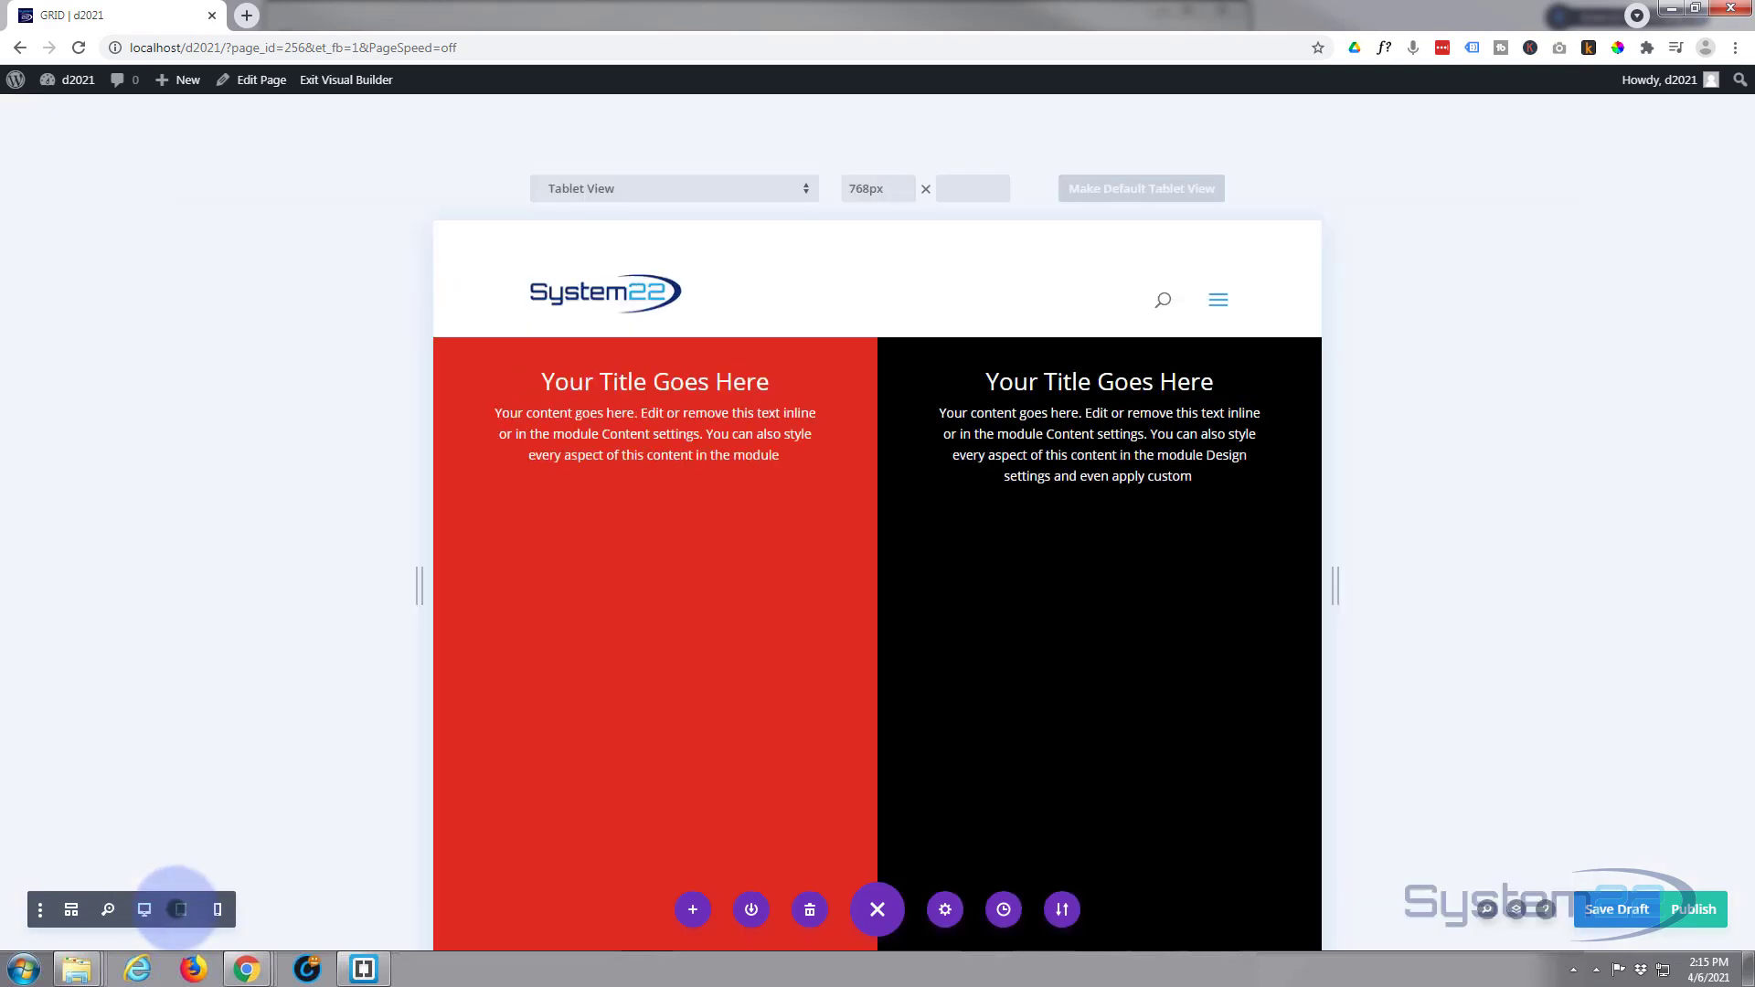
{"action": "scroll", "coordinate": [578, 553], "scroll_direction": "down", "scroll_amount": 2}
{"action": "scroll", "coordinate": [579, 553], "scroll_direction": "down", "scroll_amount": 6}
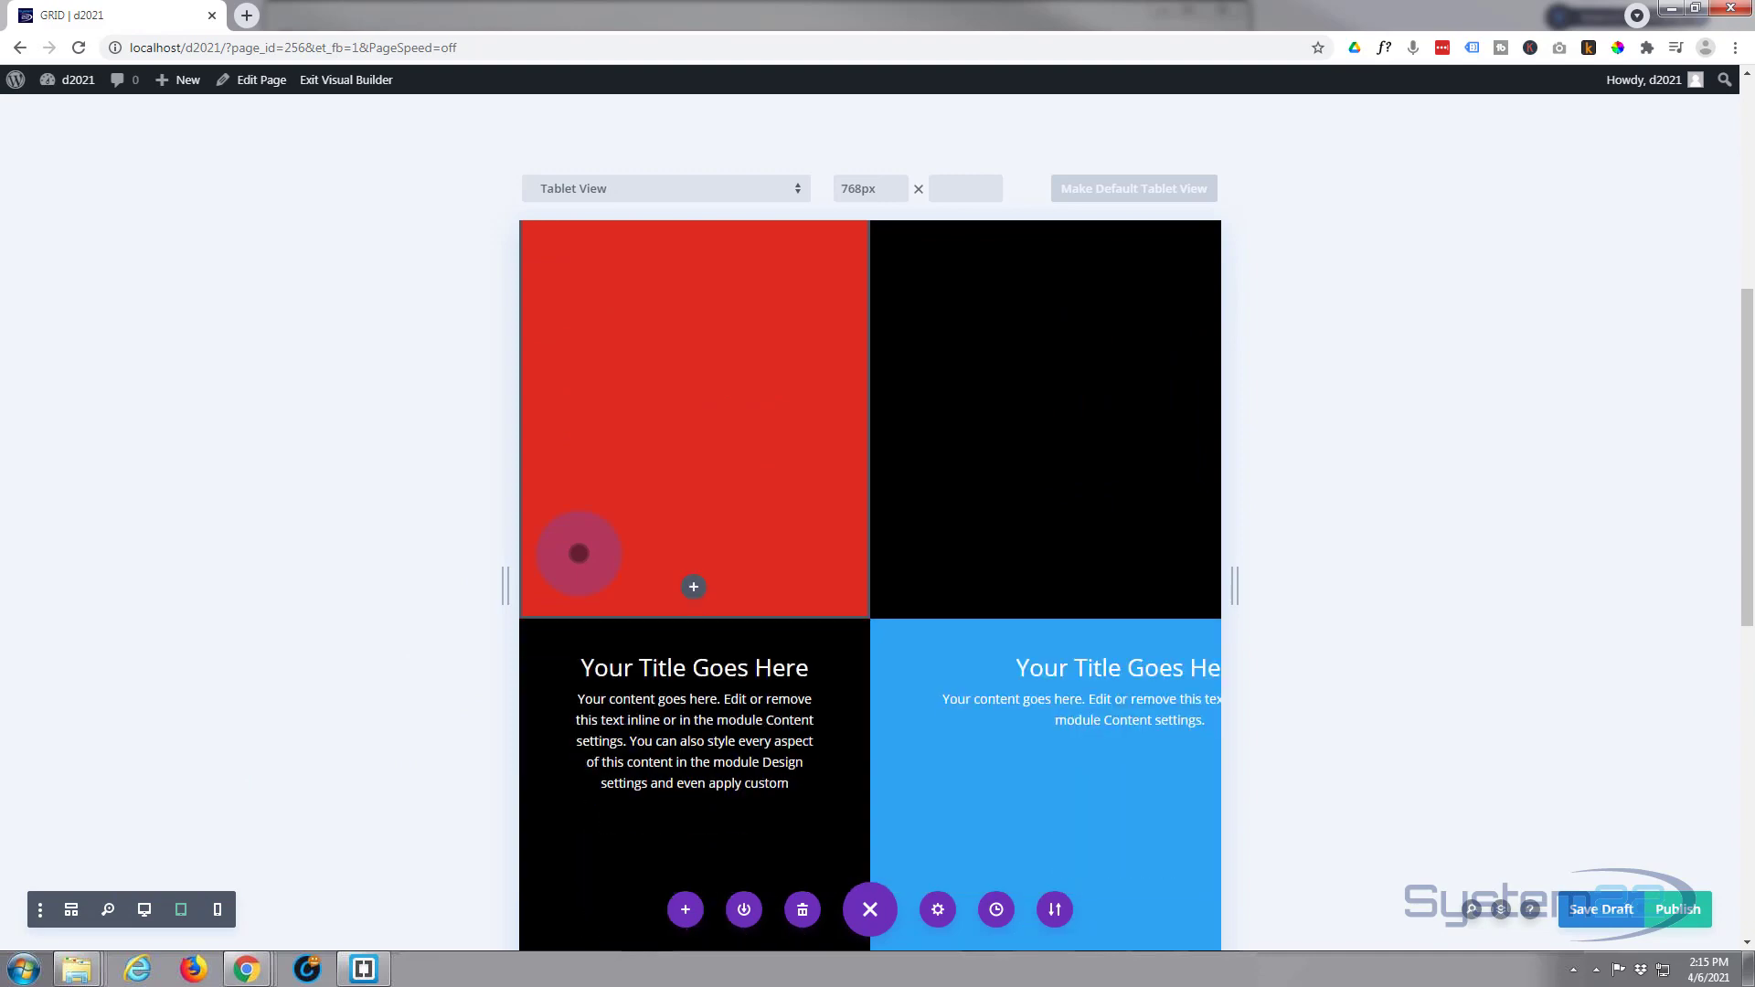
{"action": "scroll", "coordinate": [578, 553], "scroll_direction": "up", "scroll_amount": 3}
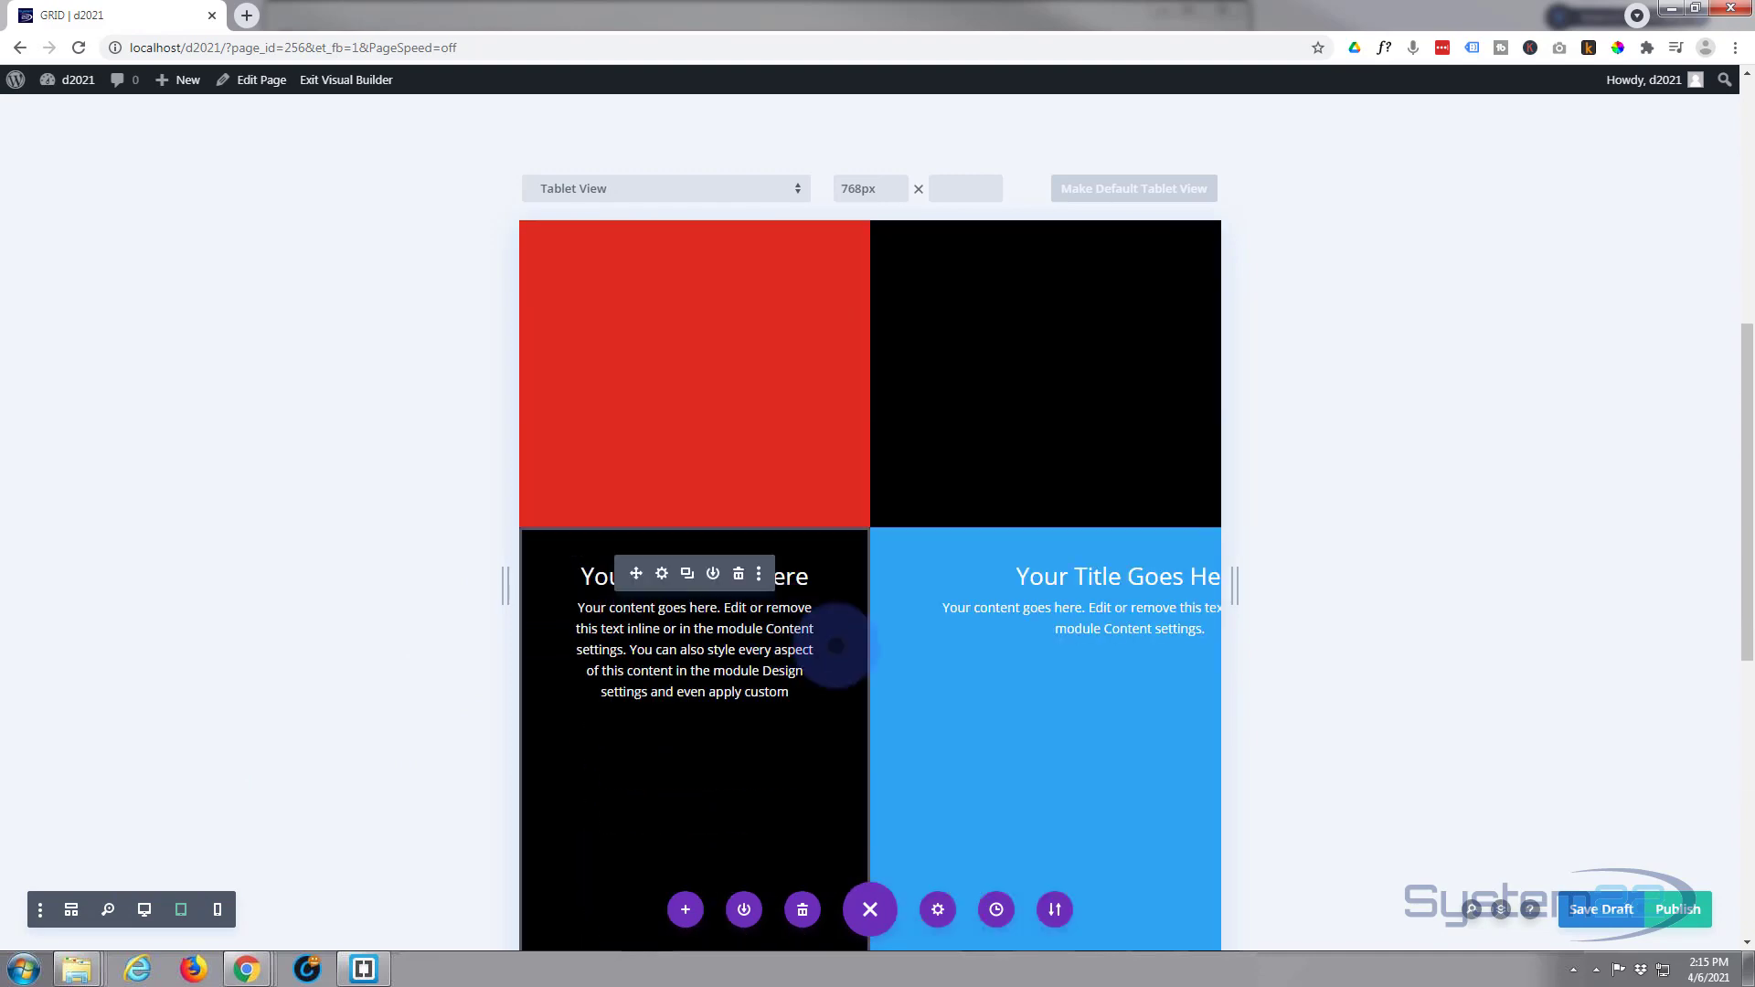
{"action": "scroll", "coordinate": [1080, 656], "scroll_direction": "down", "scroll_amount": 1}
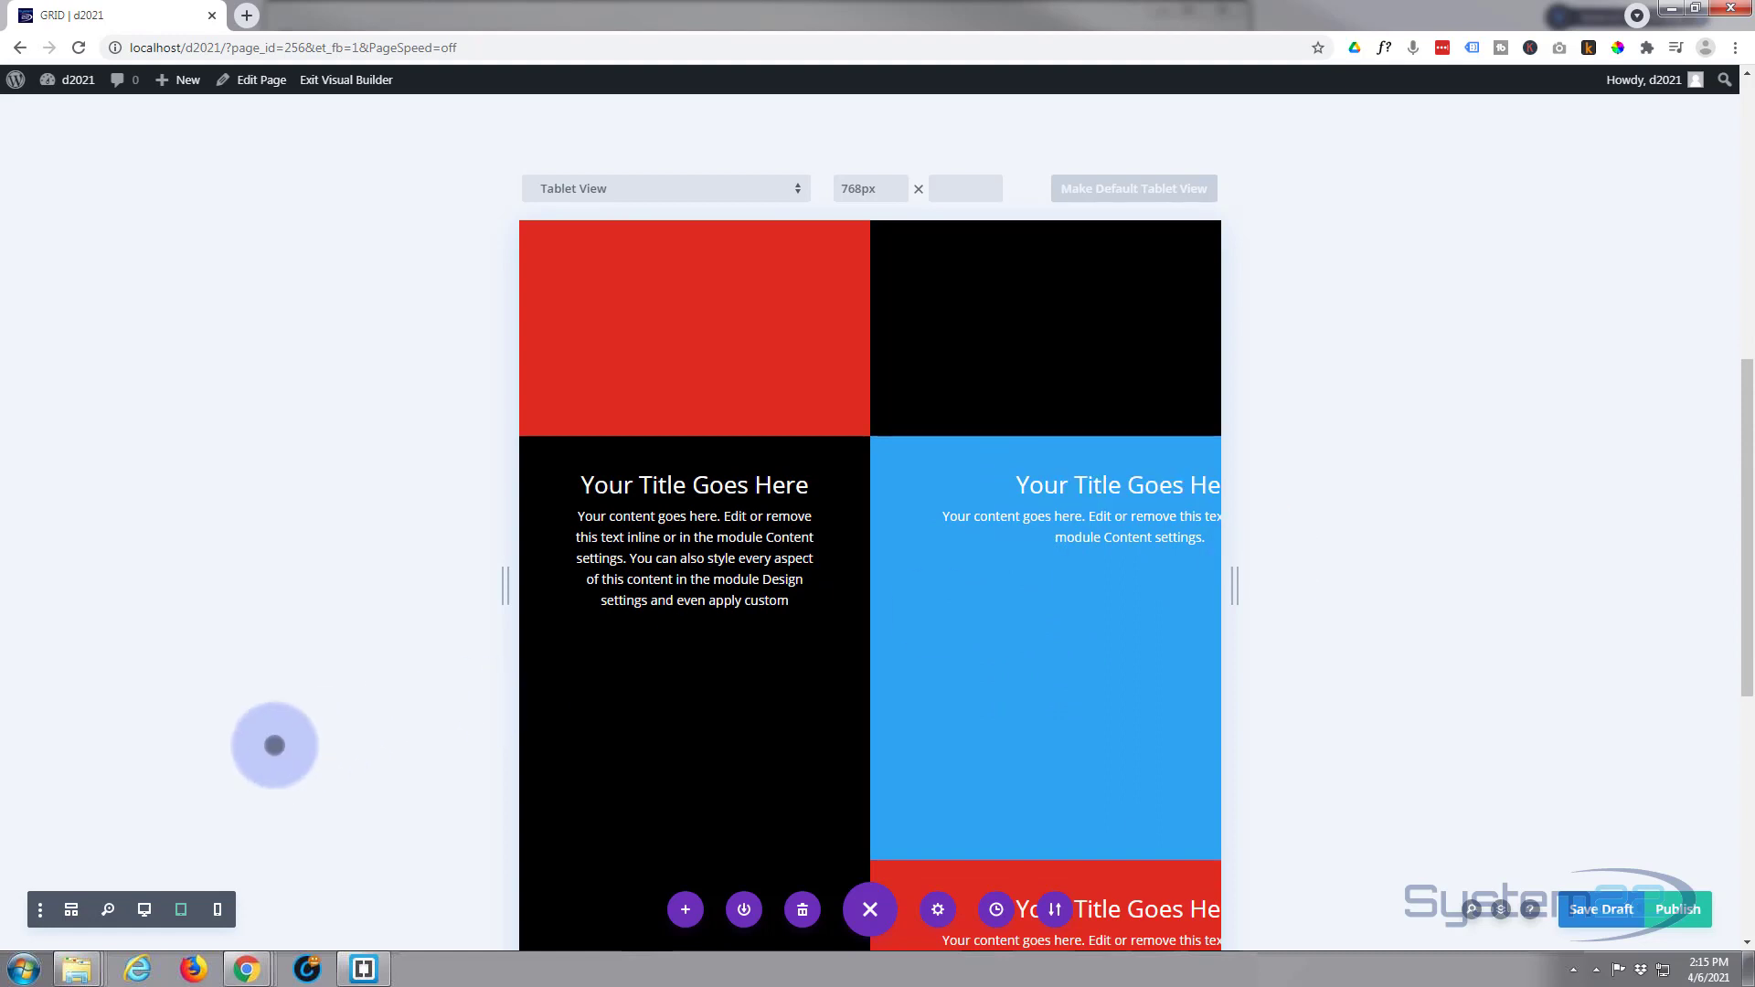
{"action": "scroll", "coordinate": [273, 745], "scroll_direction": "up", "scroll_amount": 2}
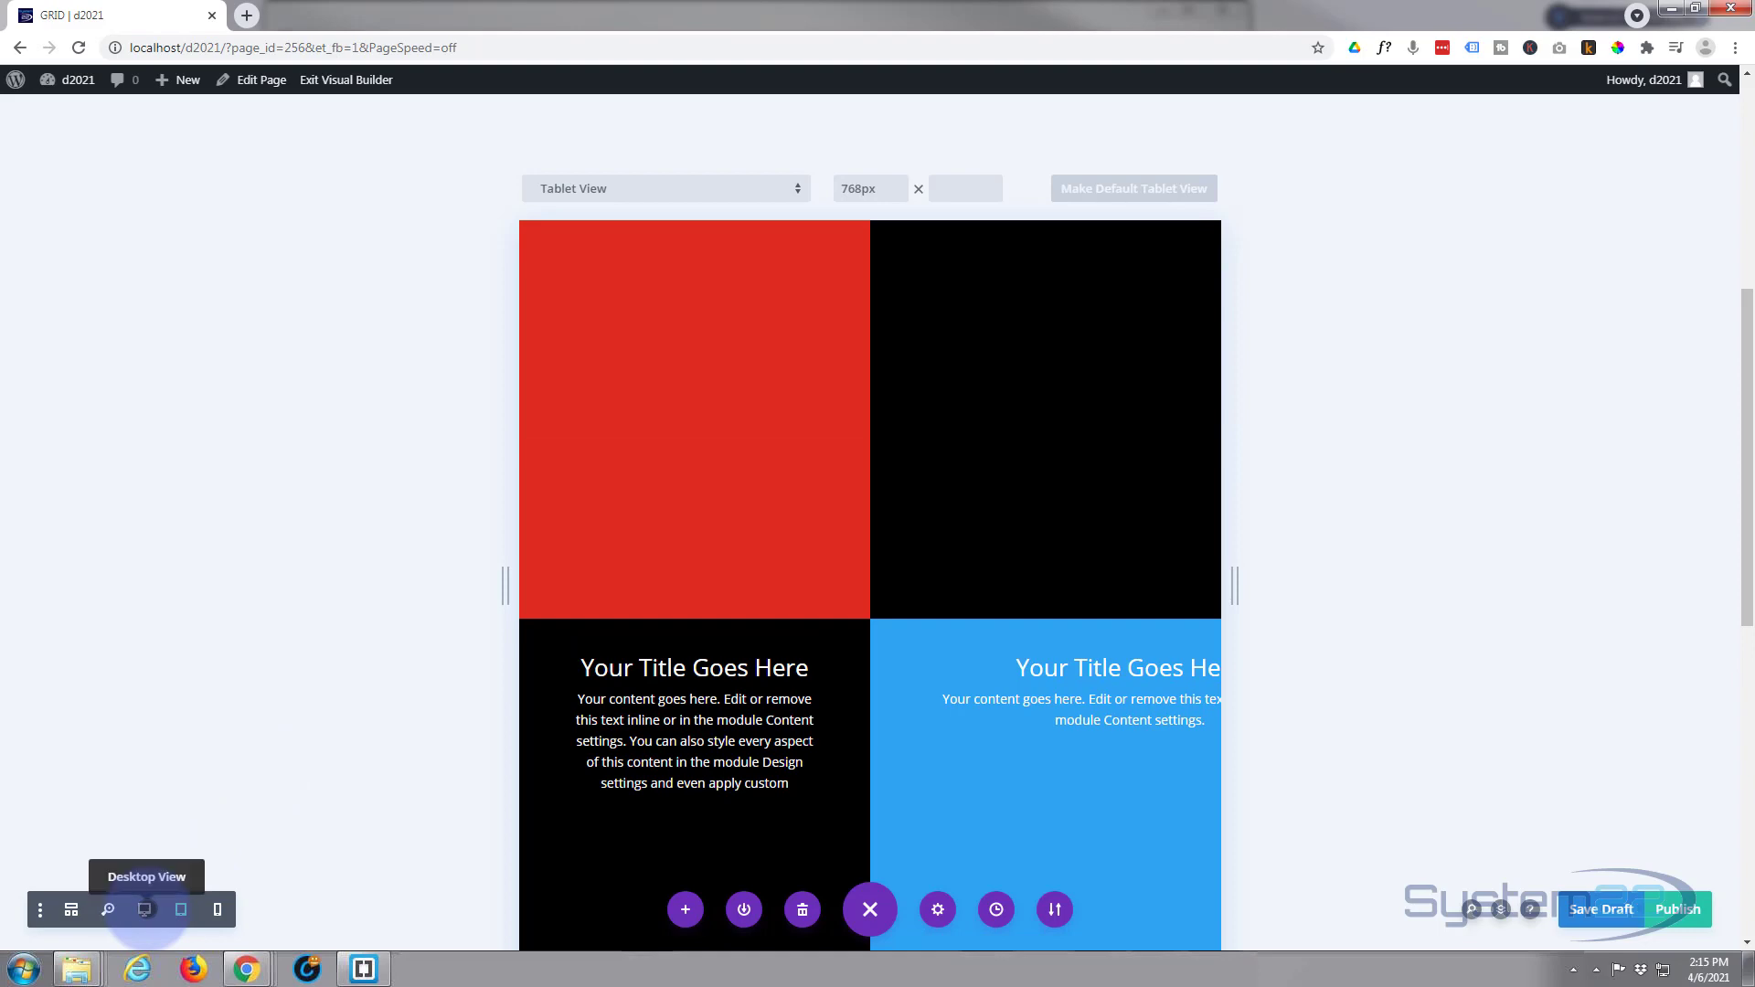
- Back at desktop width, open the tall black module's Main Element CSS per-device, on Tablet
{"action": "left_click", "coordinate": [145, 910]}
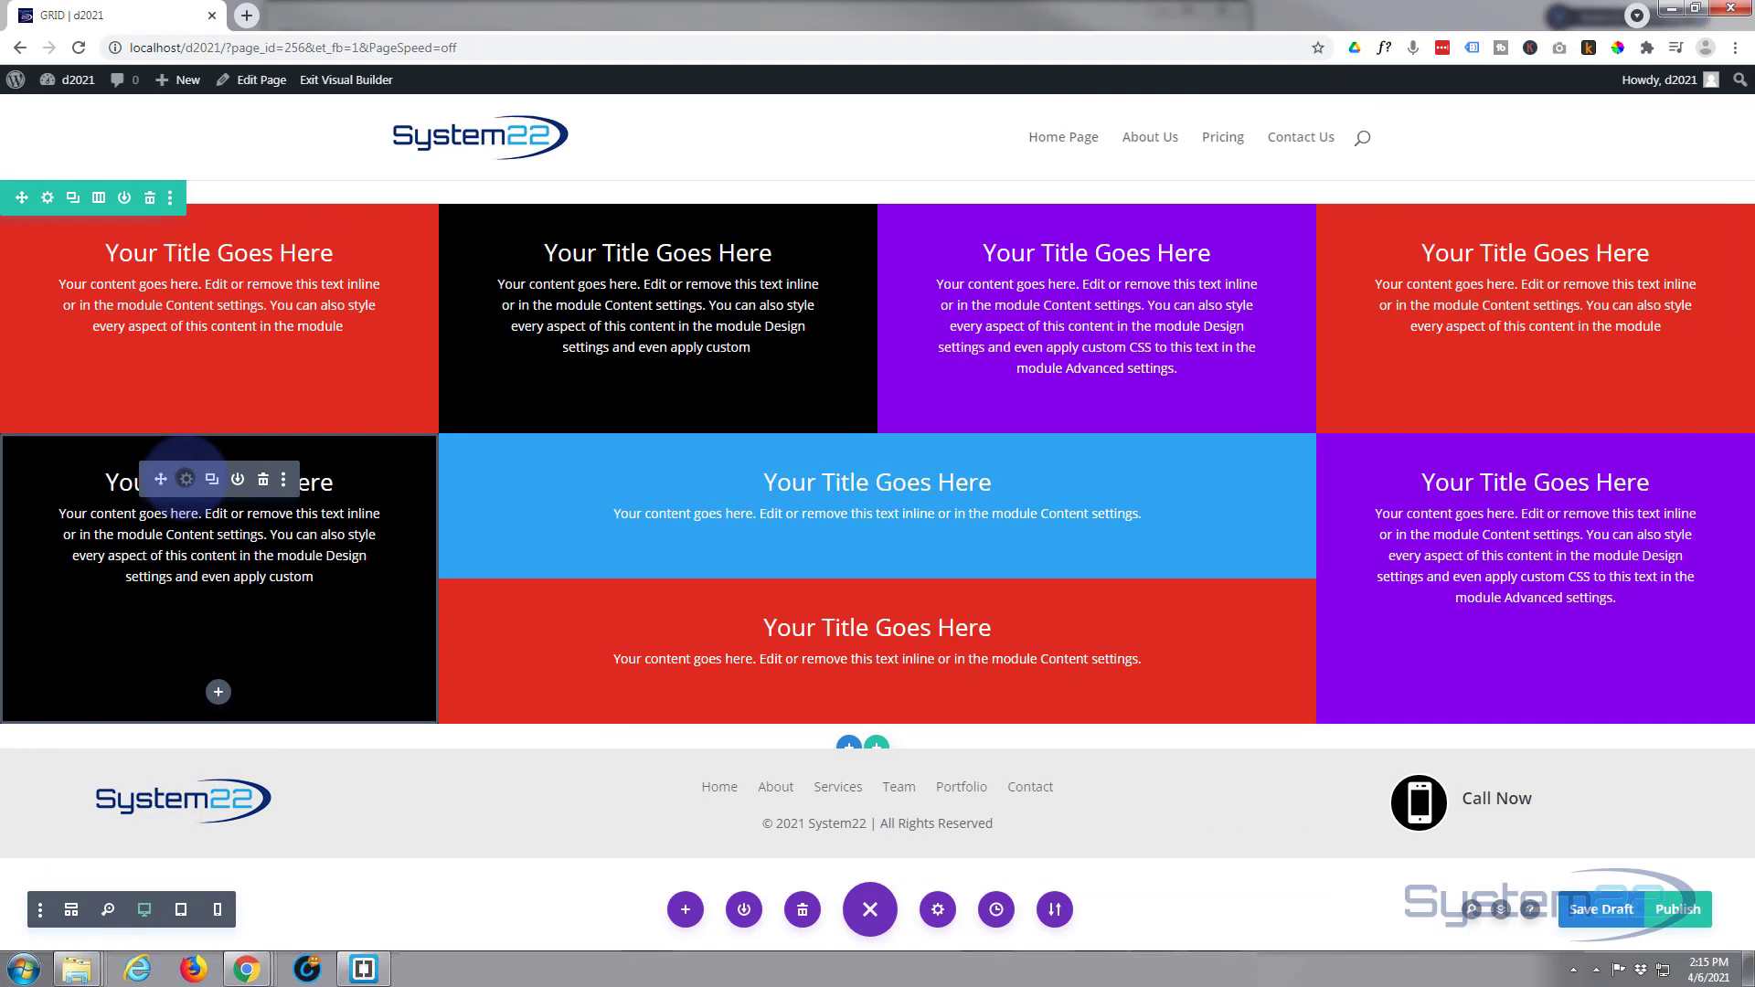
{"action": "left_click", "coordinate": [186, 479]}
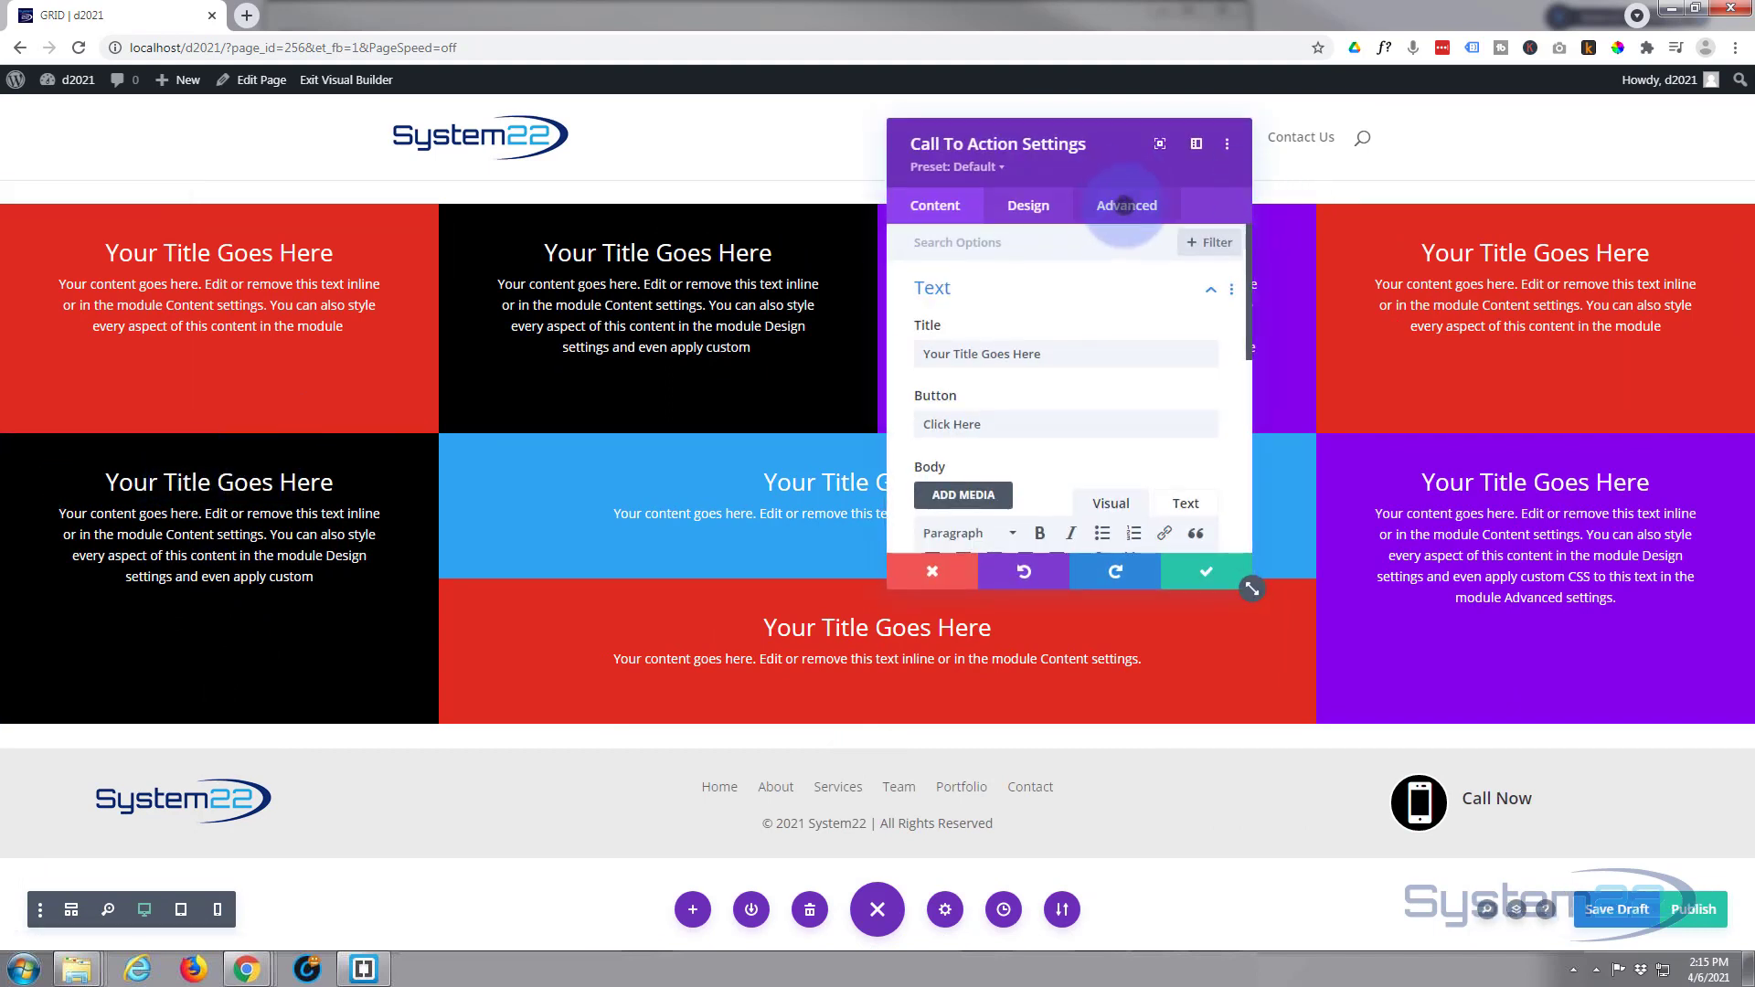
{"action": "left_click", "coordinate": [1125, 205]}
{"action": "left_click", "coordinate": [1051, 330]}
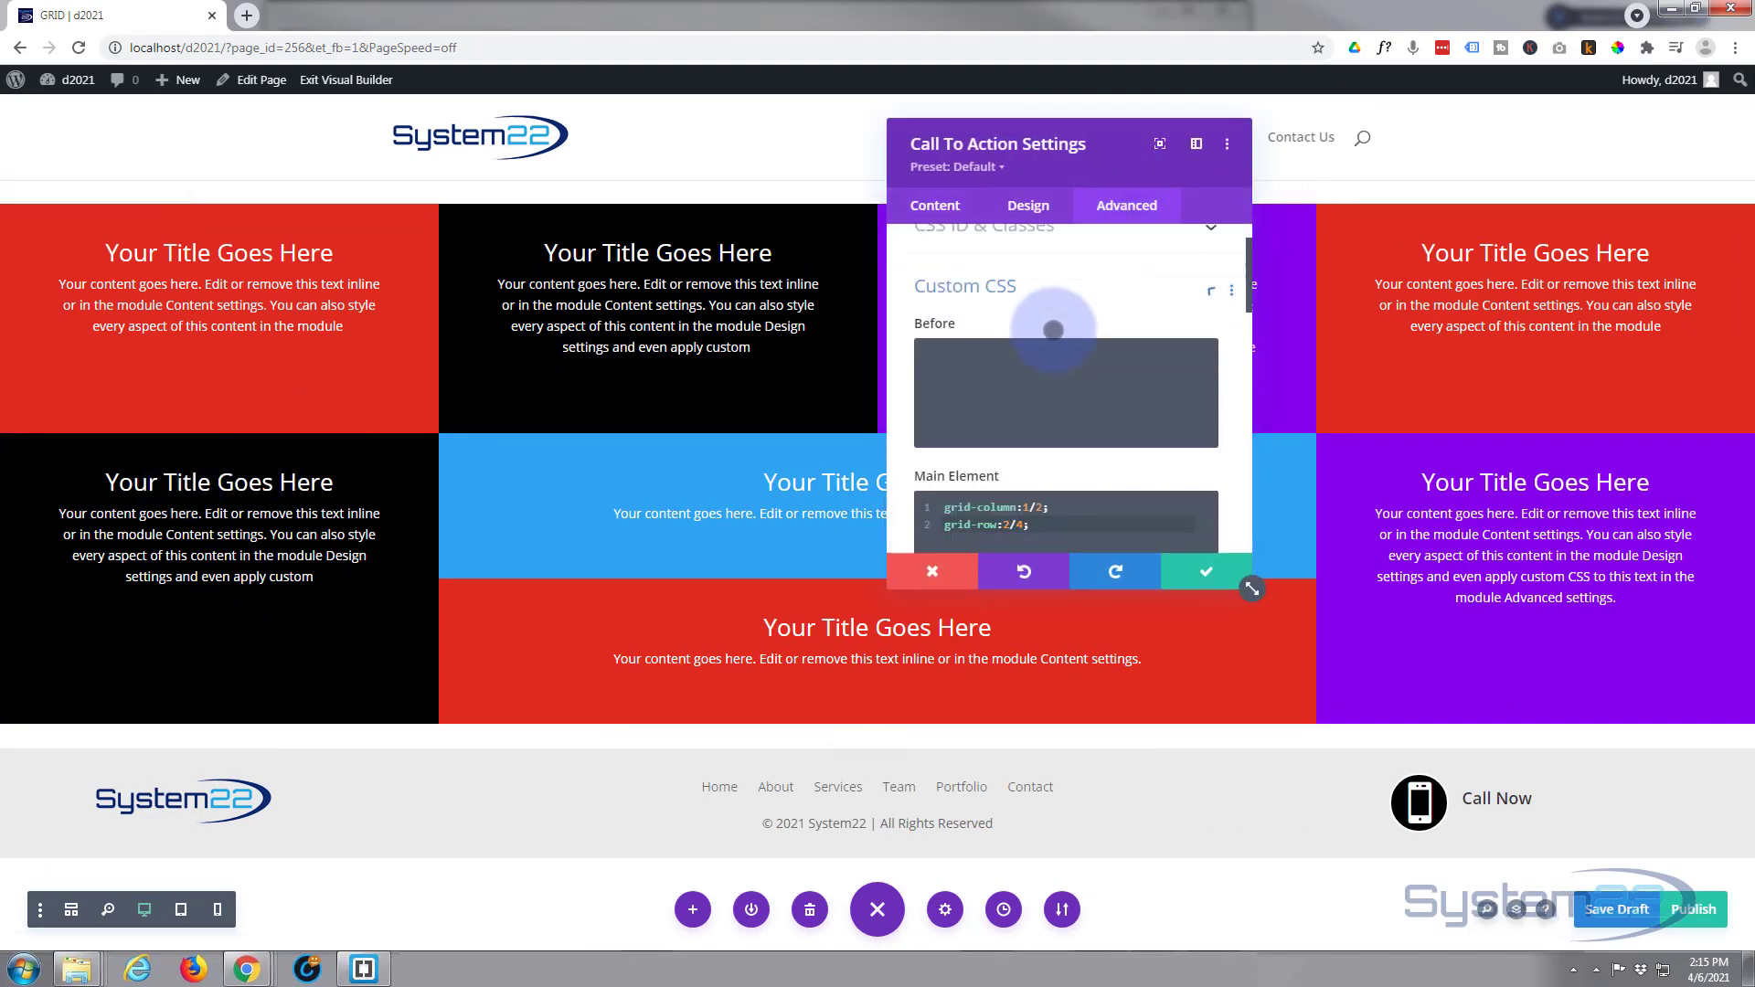
{"action": "scroll", "coordinate": [1056, 348], "scroll_direction": "down", "scroll_amount": 1}
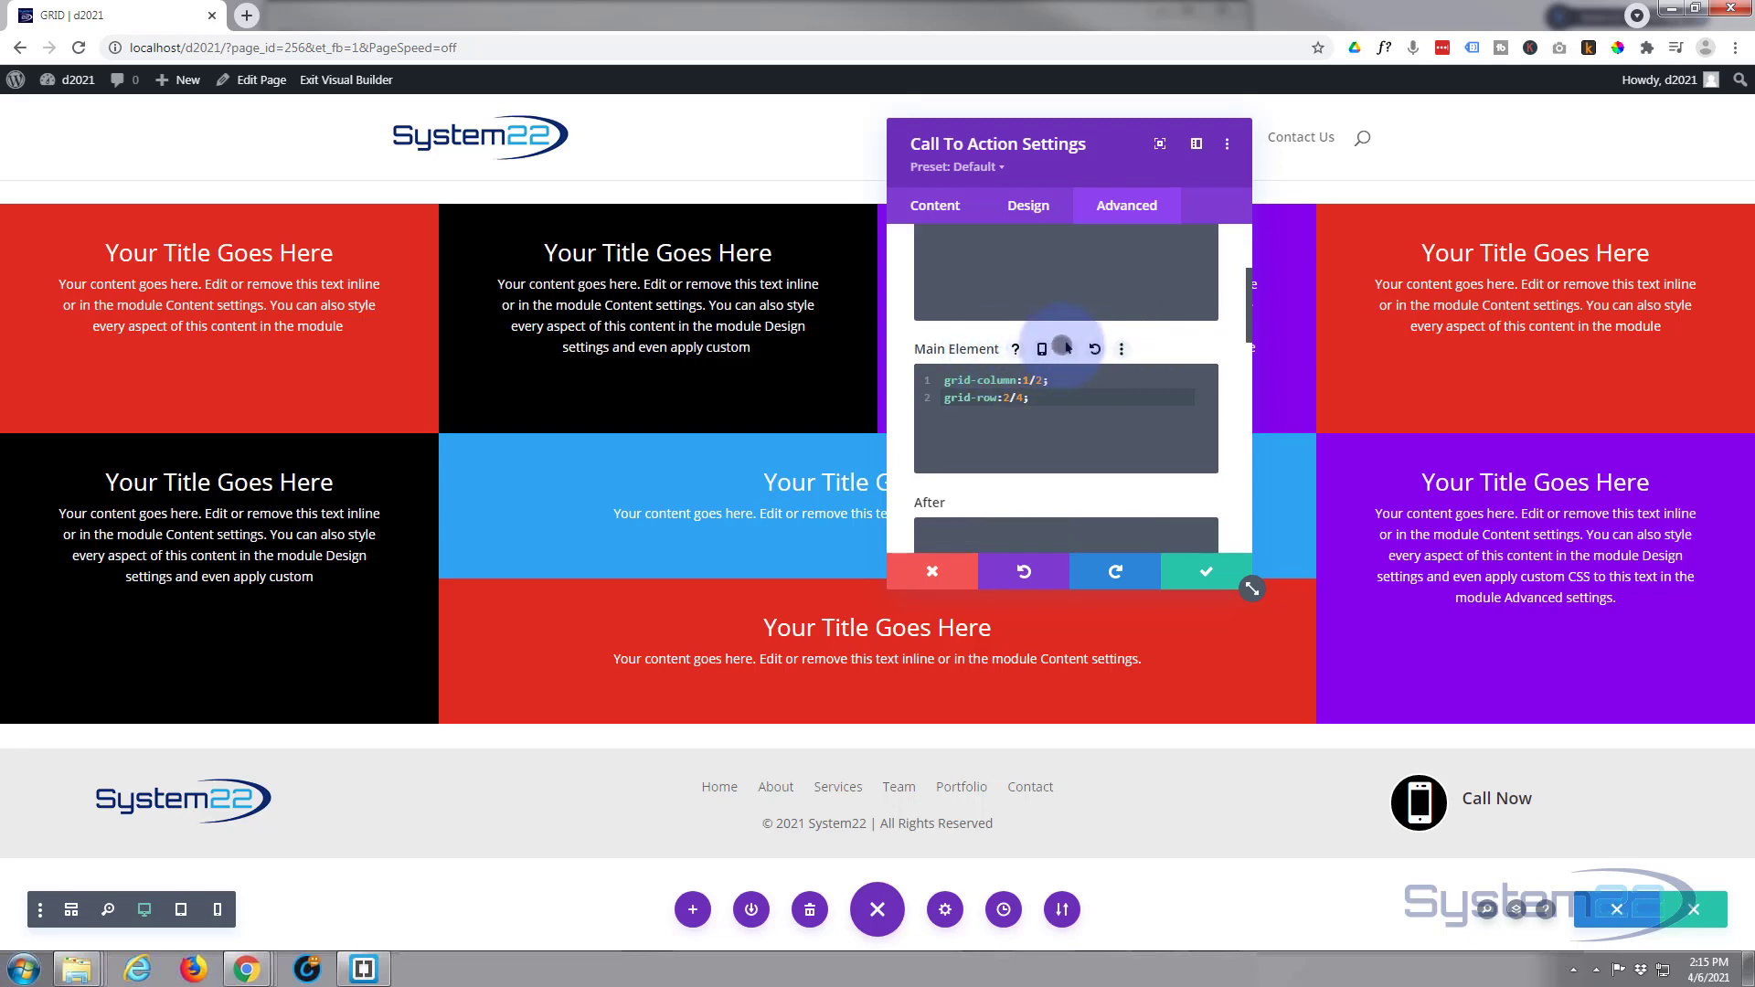
{"action": "left_click", "coordinate": [1042, 348]}
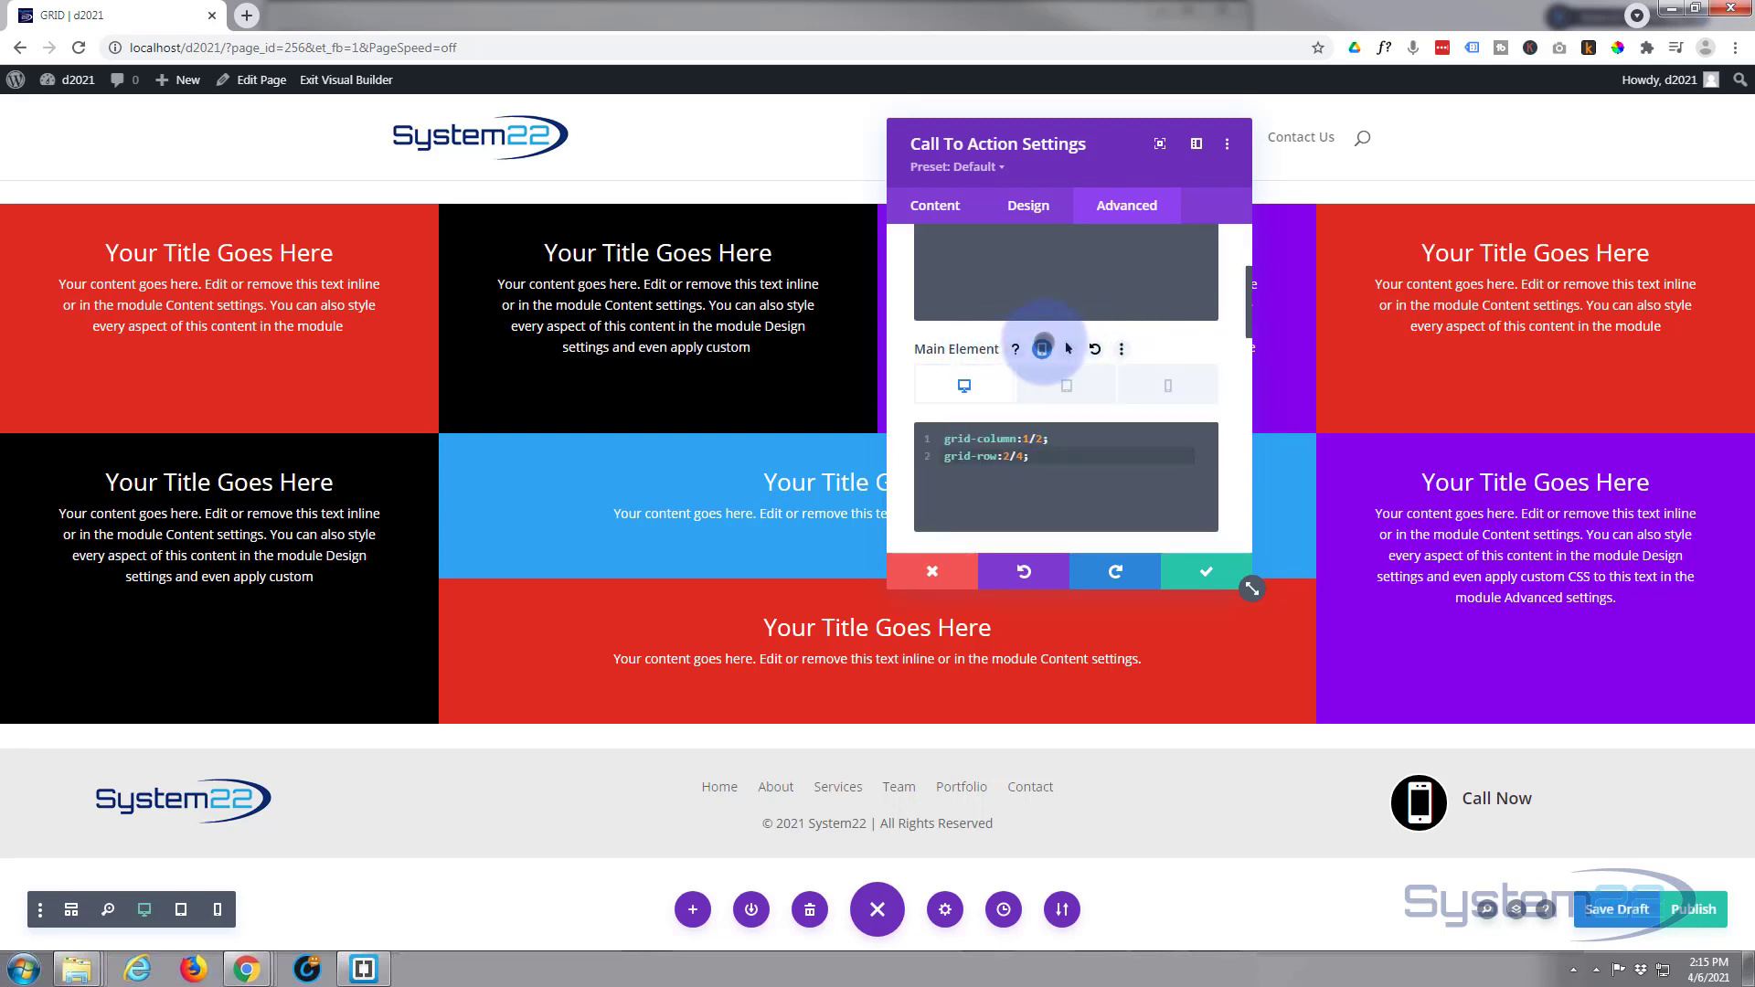
{"action": "left_click", "coordinate": [1082, 383]}
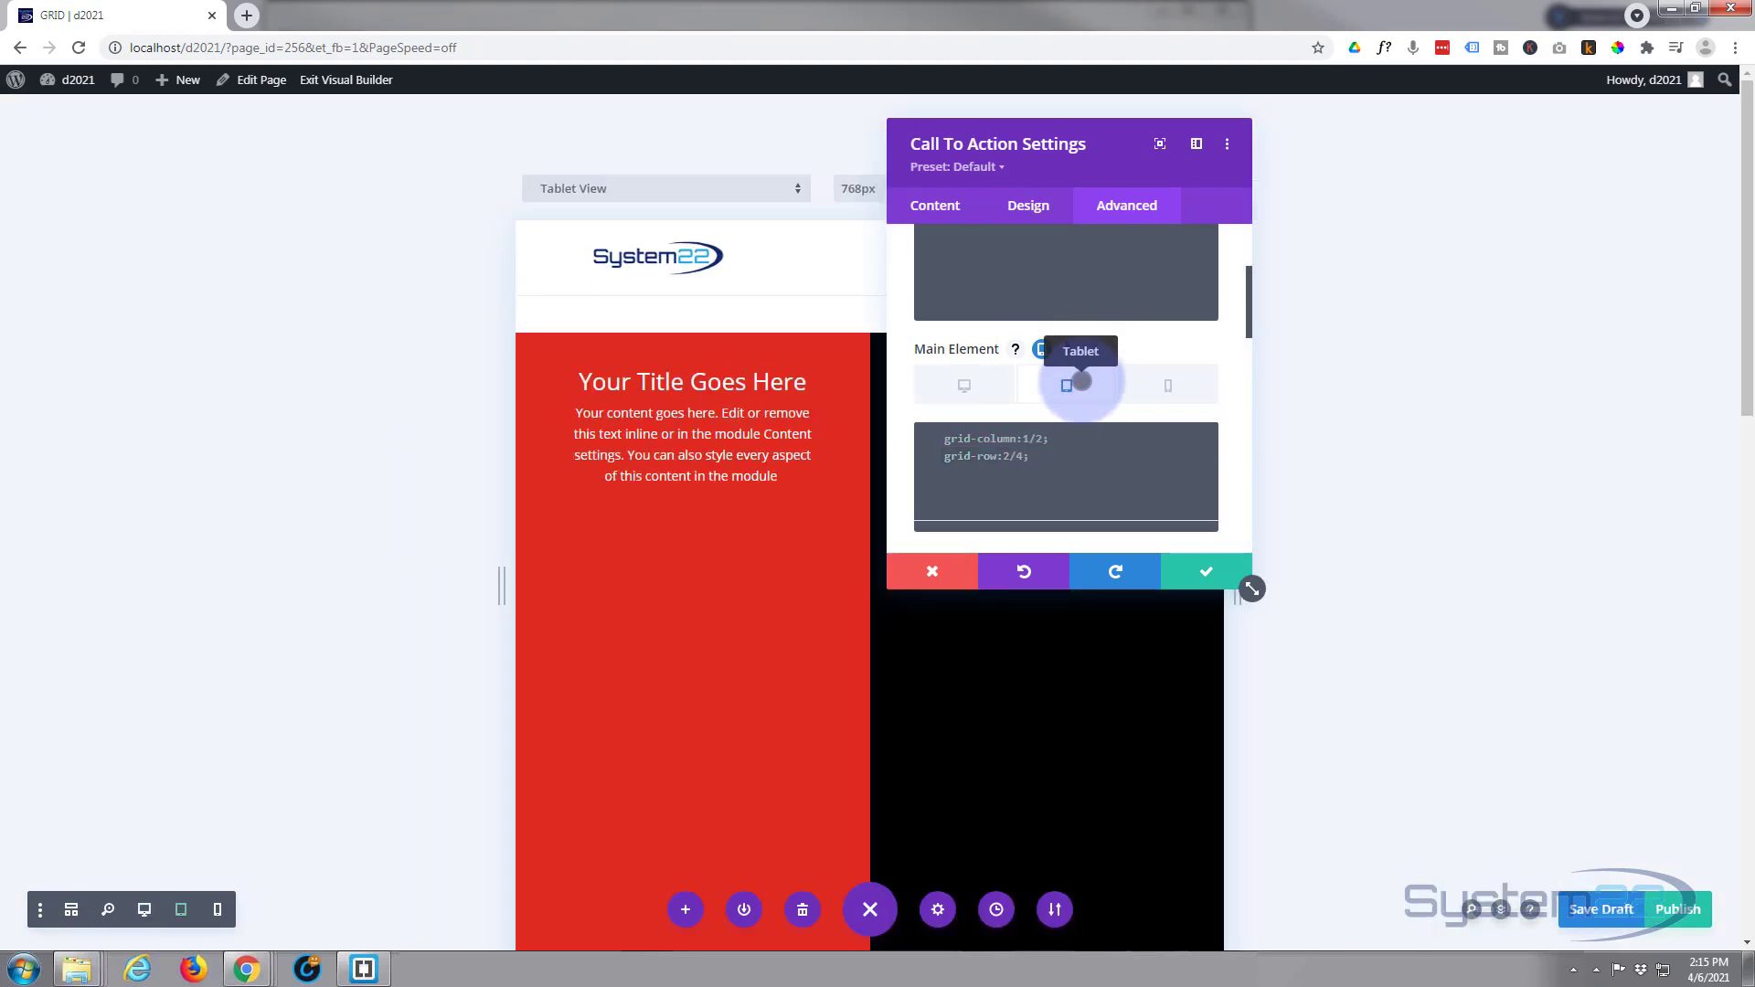
- Replace the tablet CSS with grid-column:auto; grid-row:auto;, copy it, and save the module
{"action": "key", "text": "ctrl+a"}
{"action": "type", "text": "gr"}
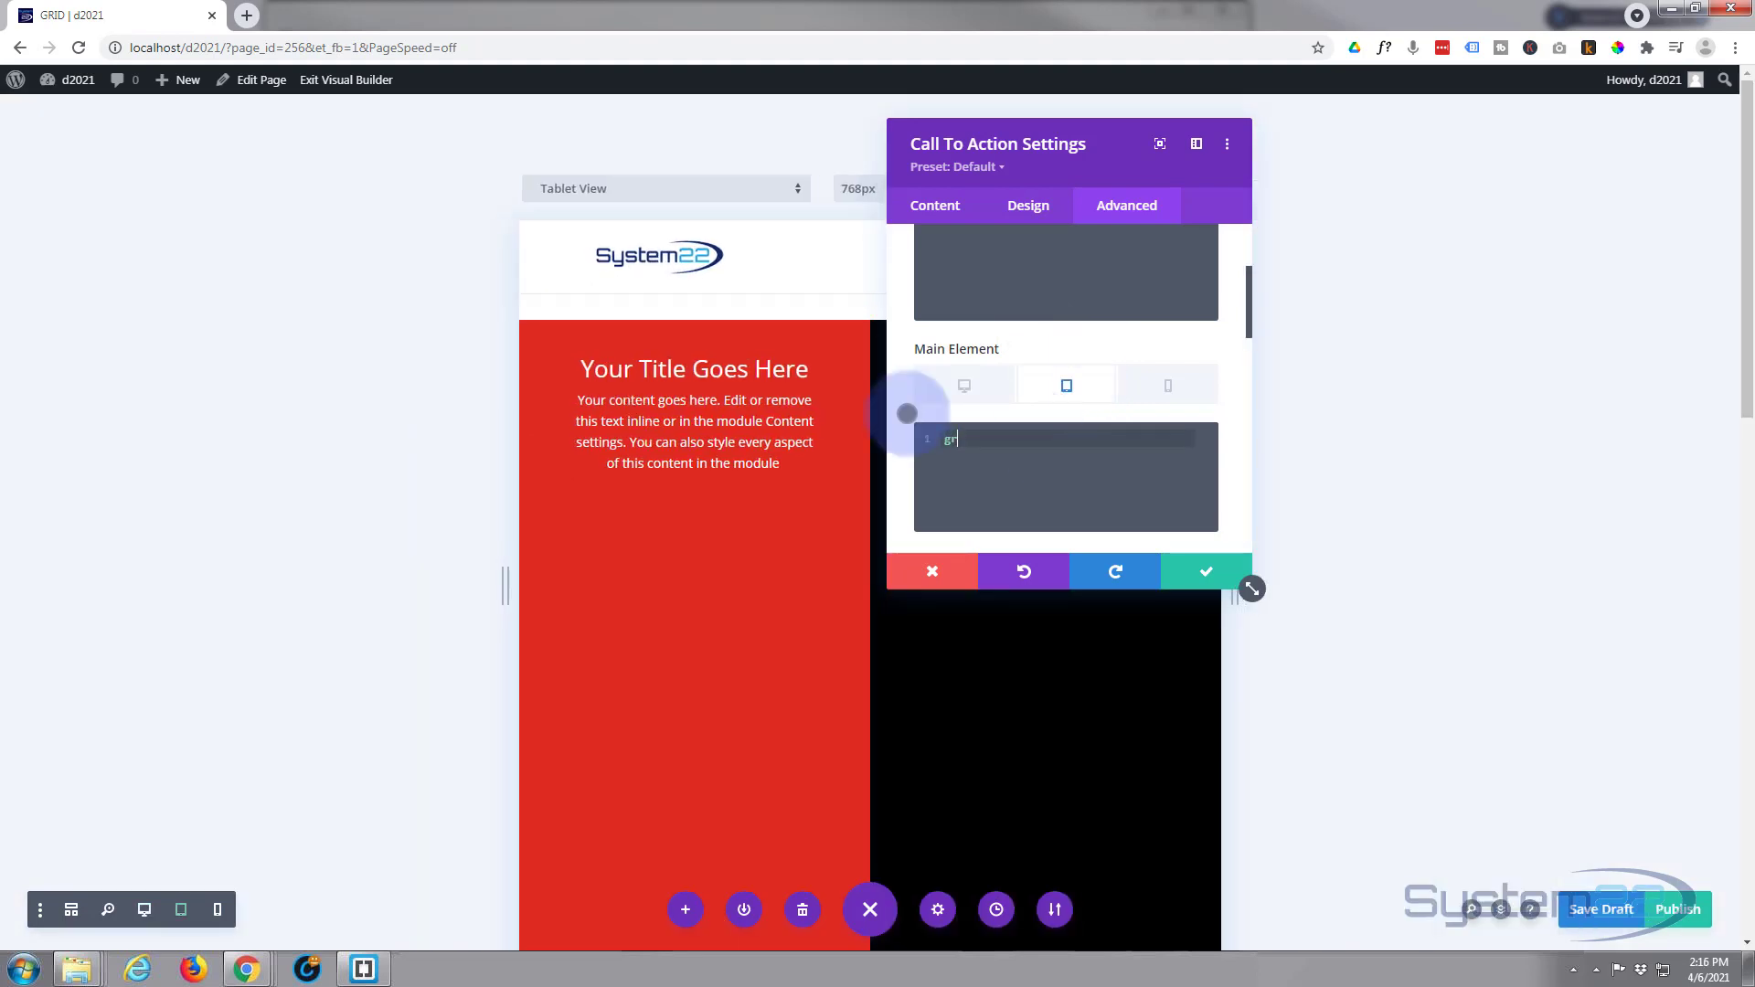
{"action": "type", "text": "id-column"}
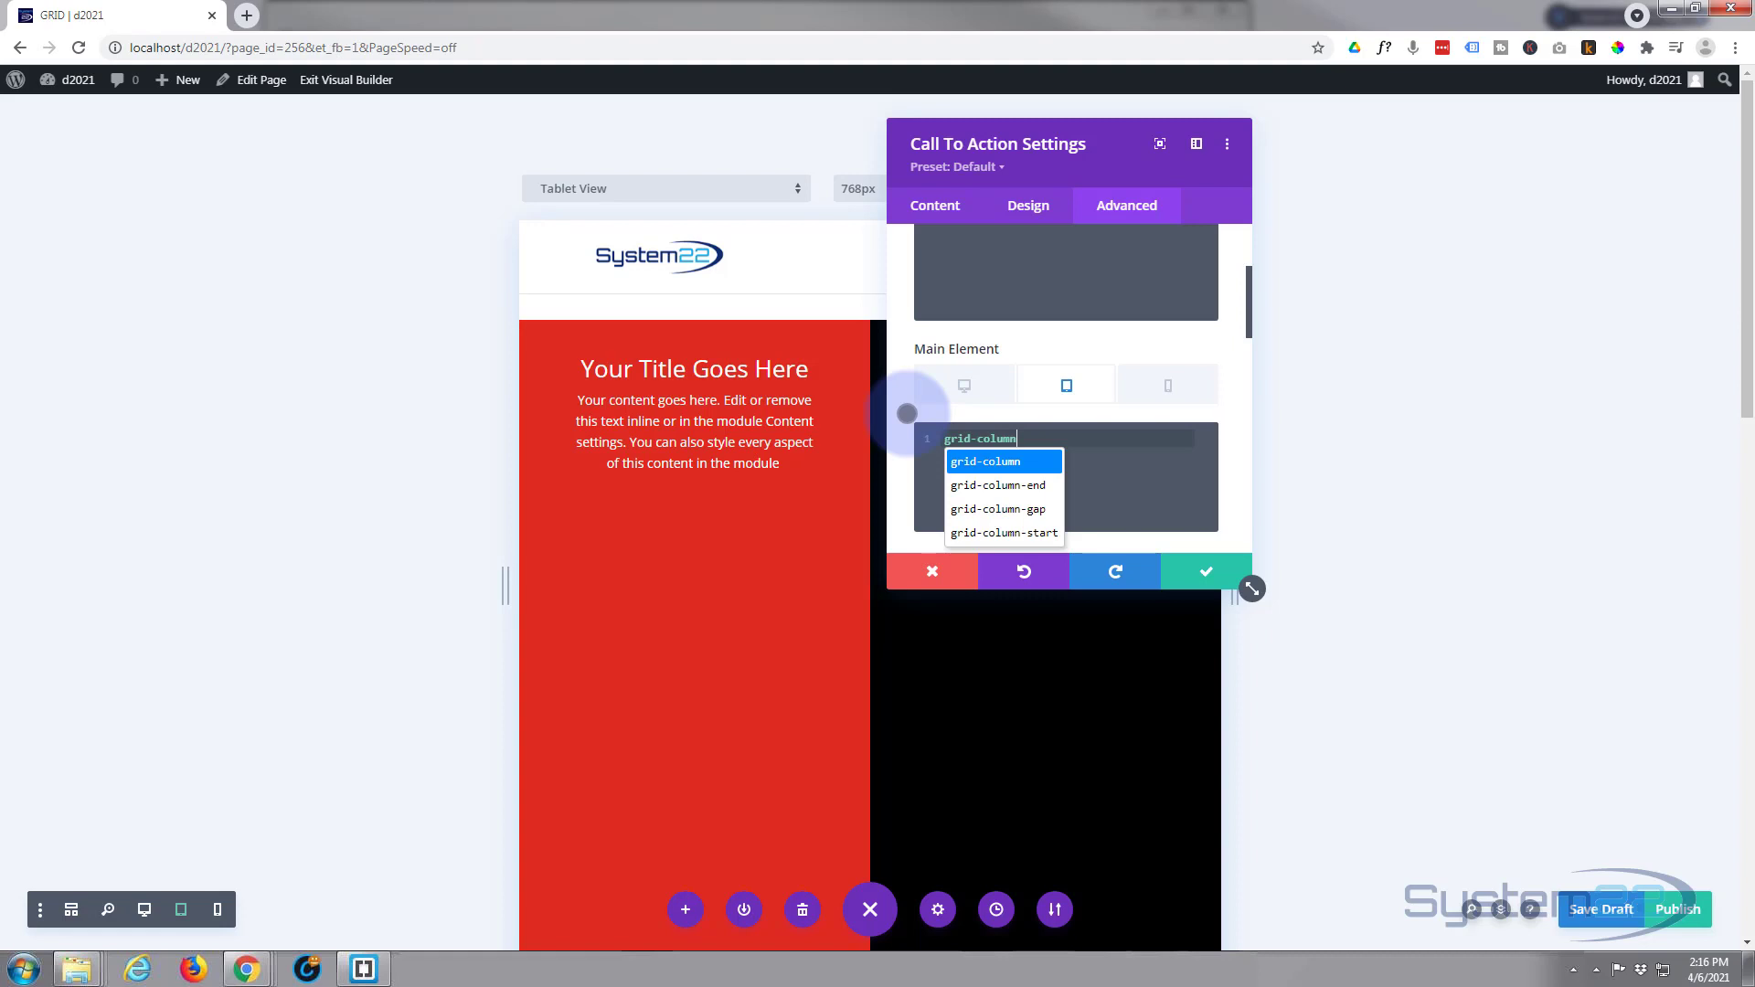
{"action": "type", "text": ":auto;"}
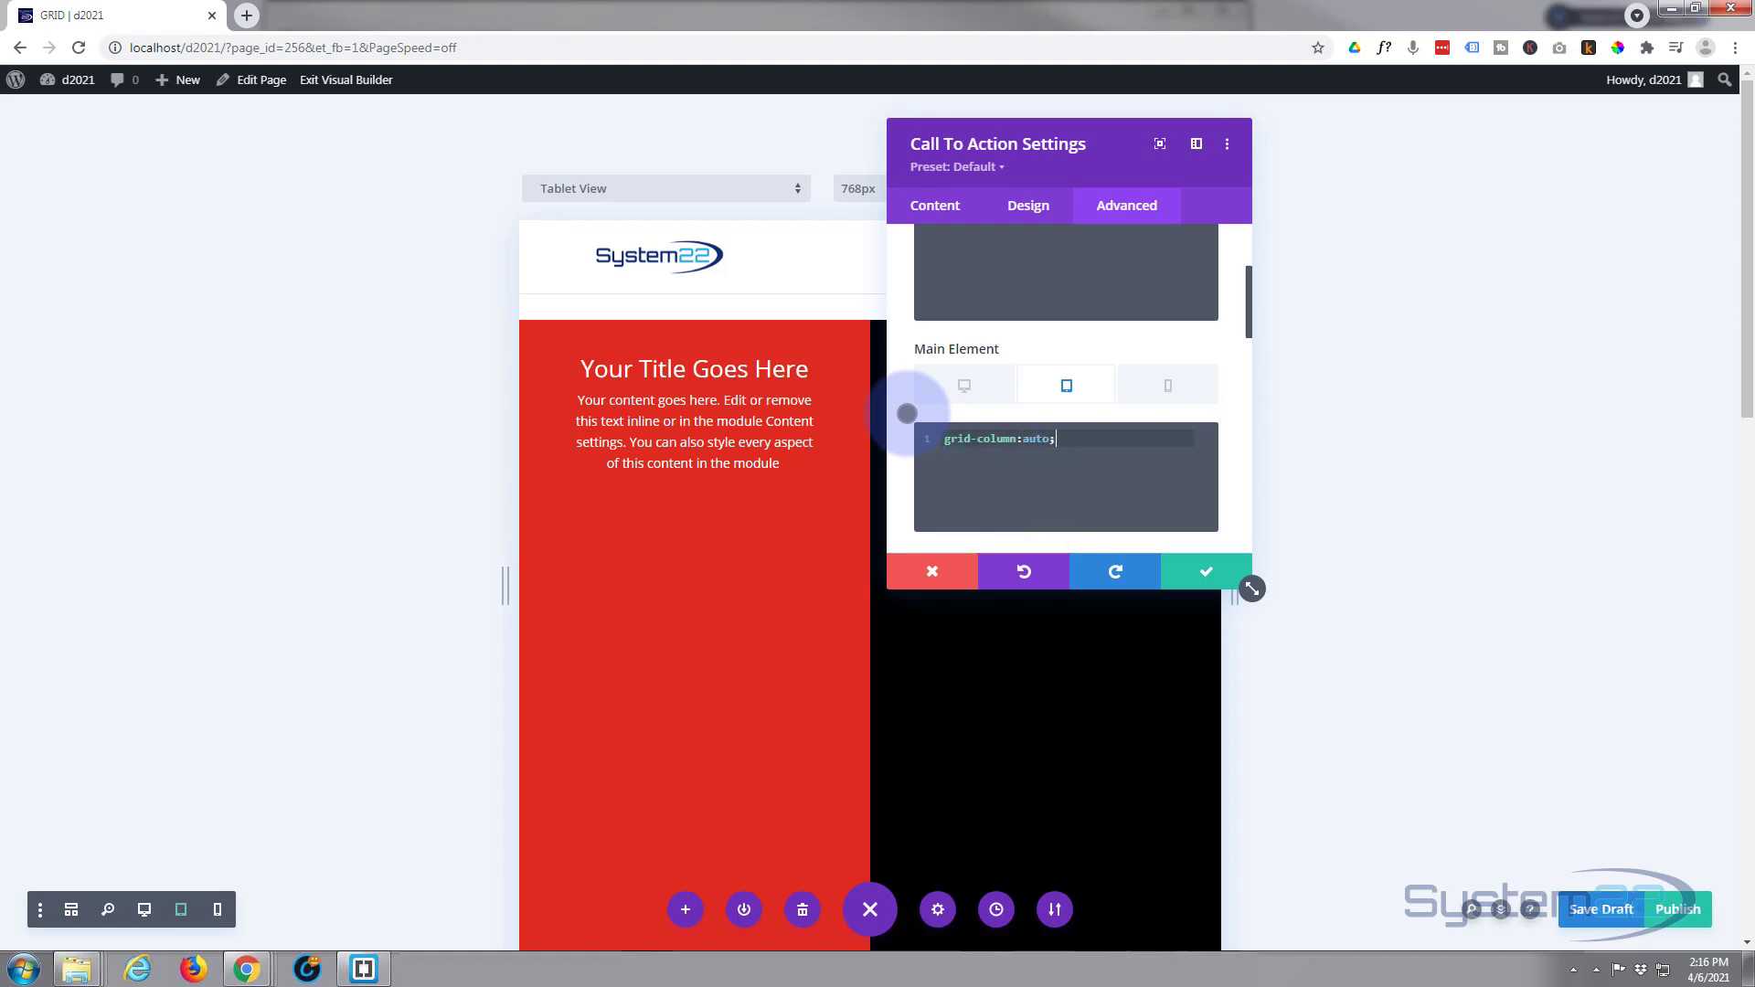
{"action": "key", "text": "Return"}
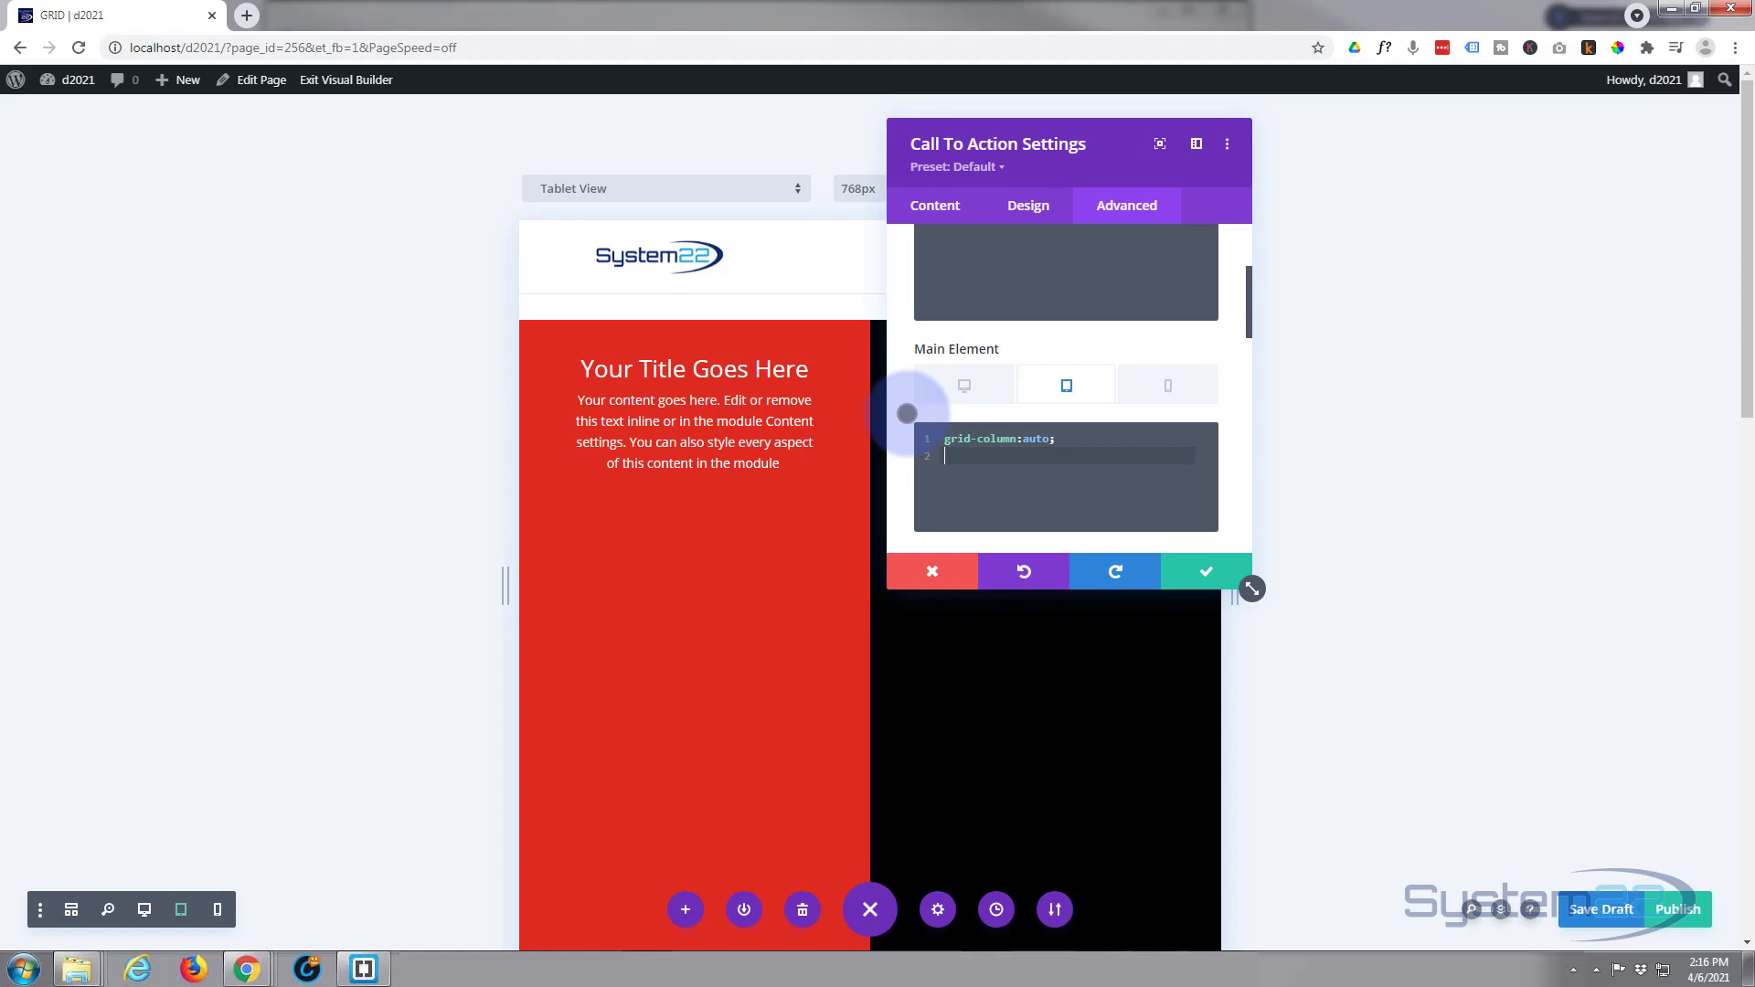
{"action": "type", "text": "grid-row:auto;"}
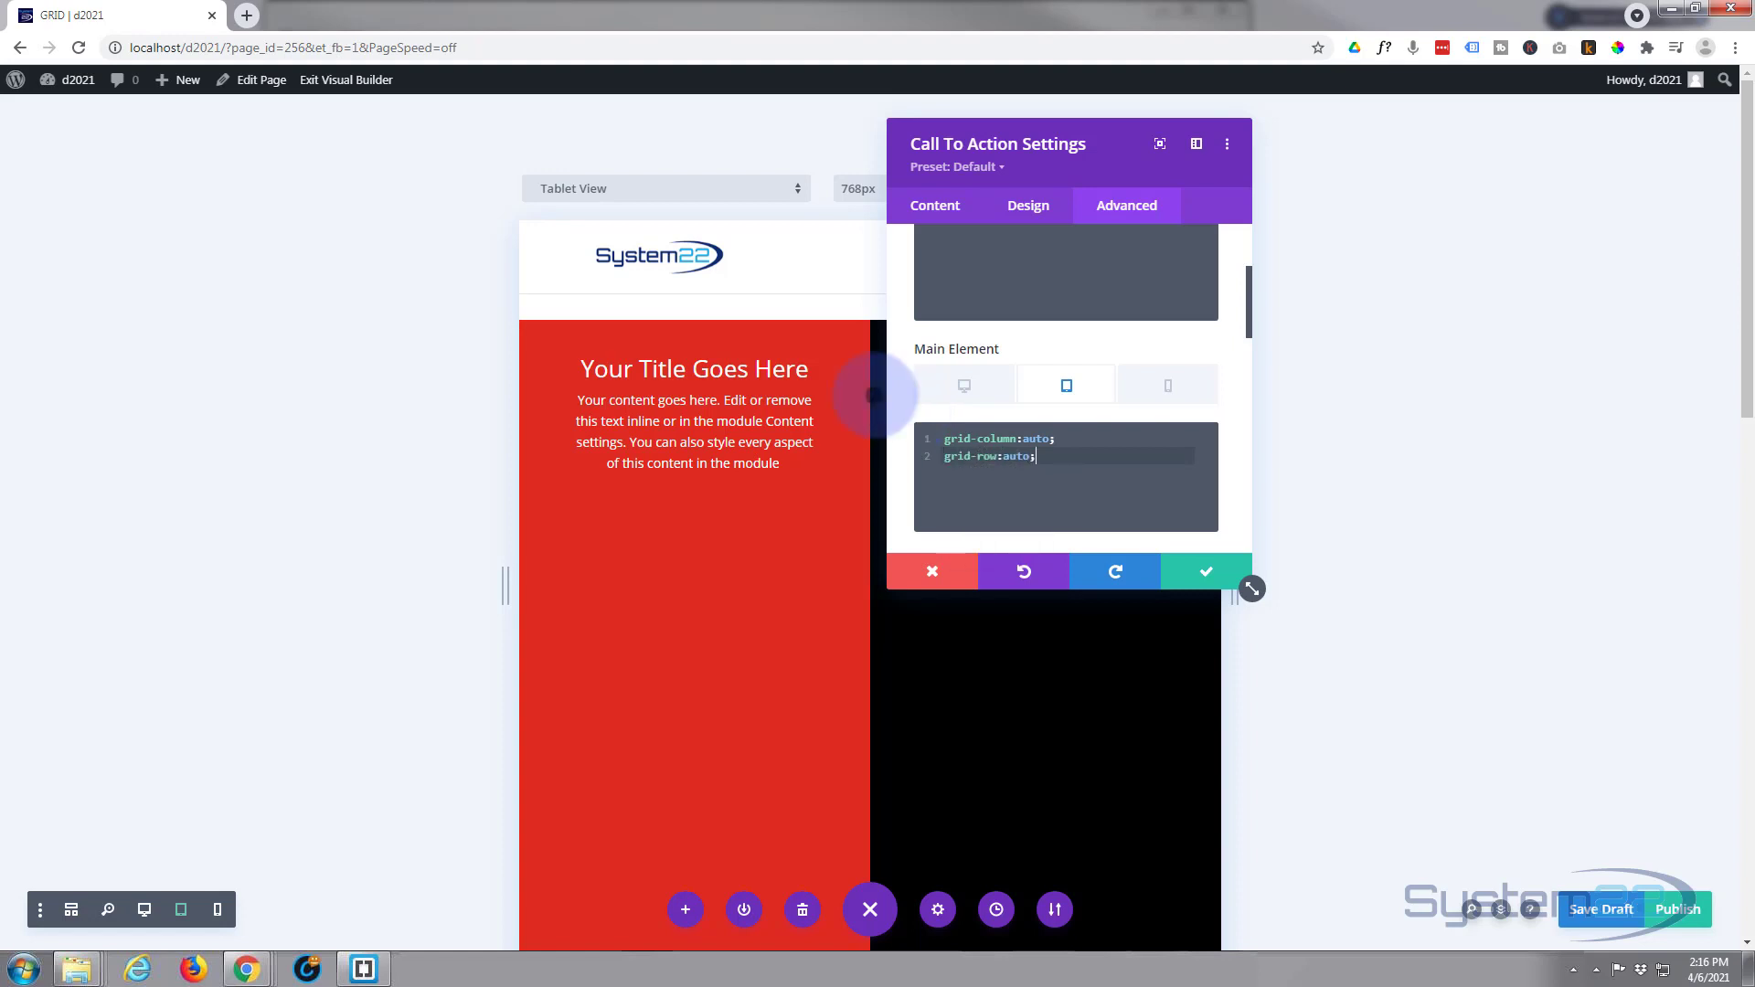
{"action": "left_click_drag", "start_coordinate": [1043, 457], "coordinate": [932, 432]}
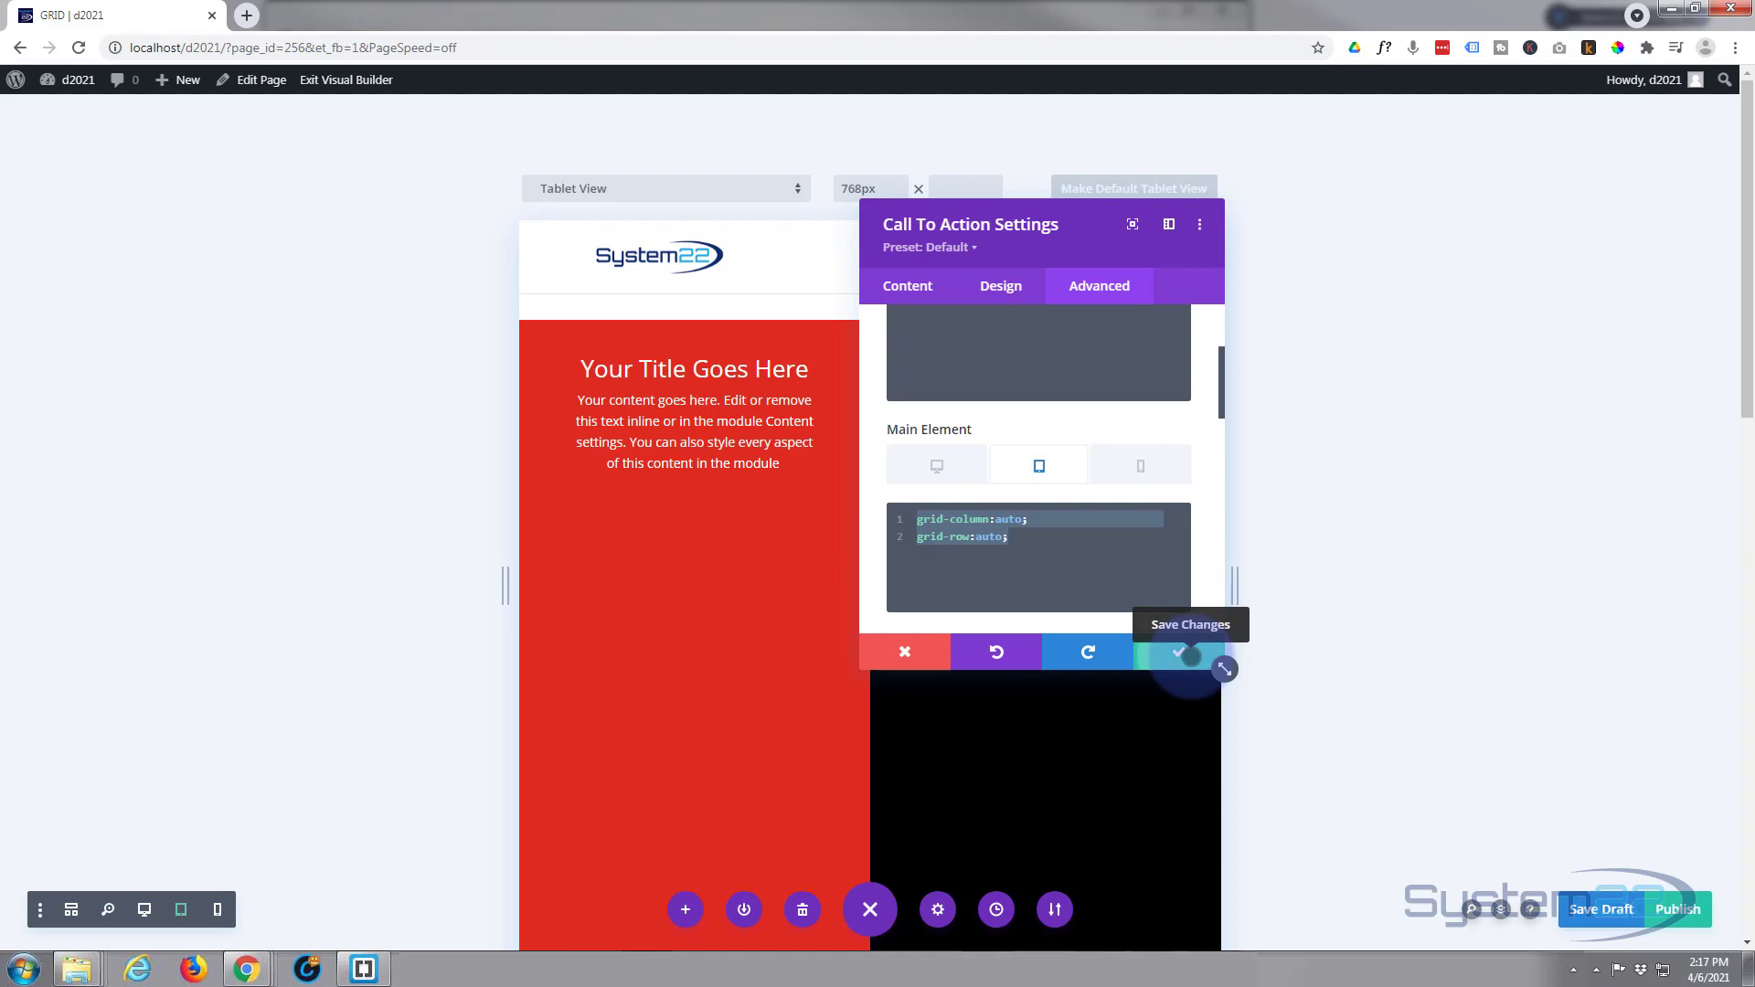
{"action": "left_click", "coordinate": [1190, 655]}
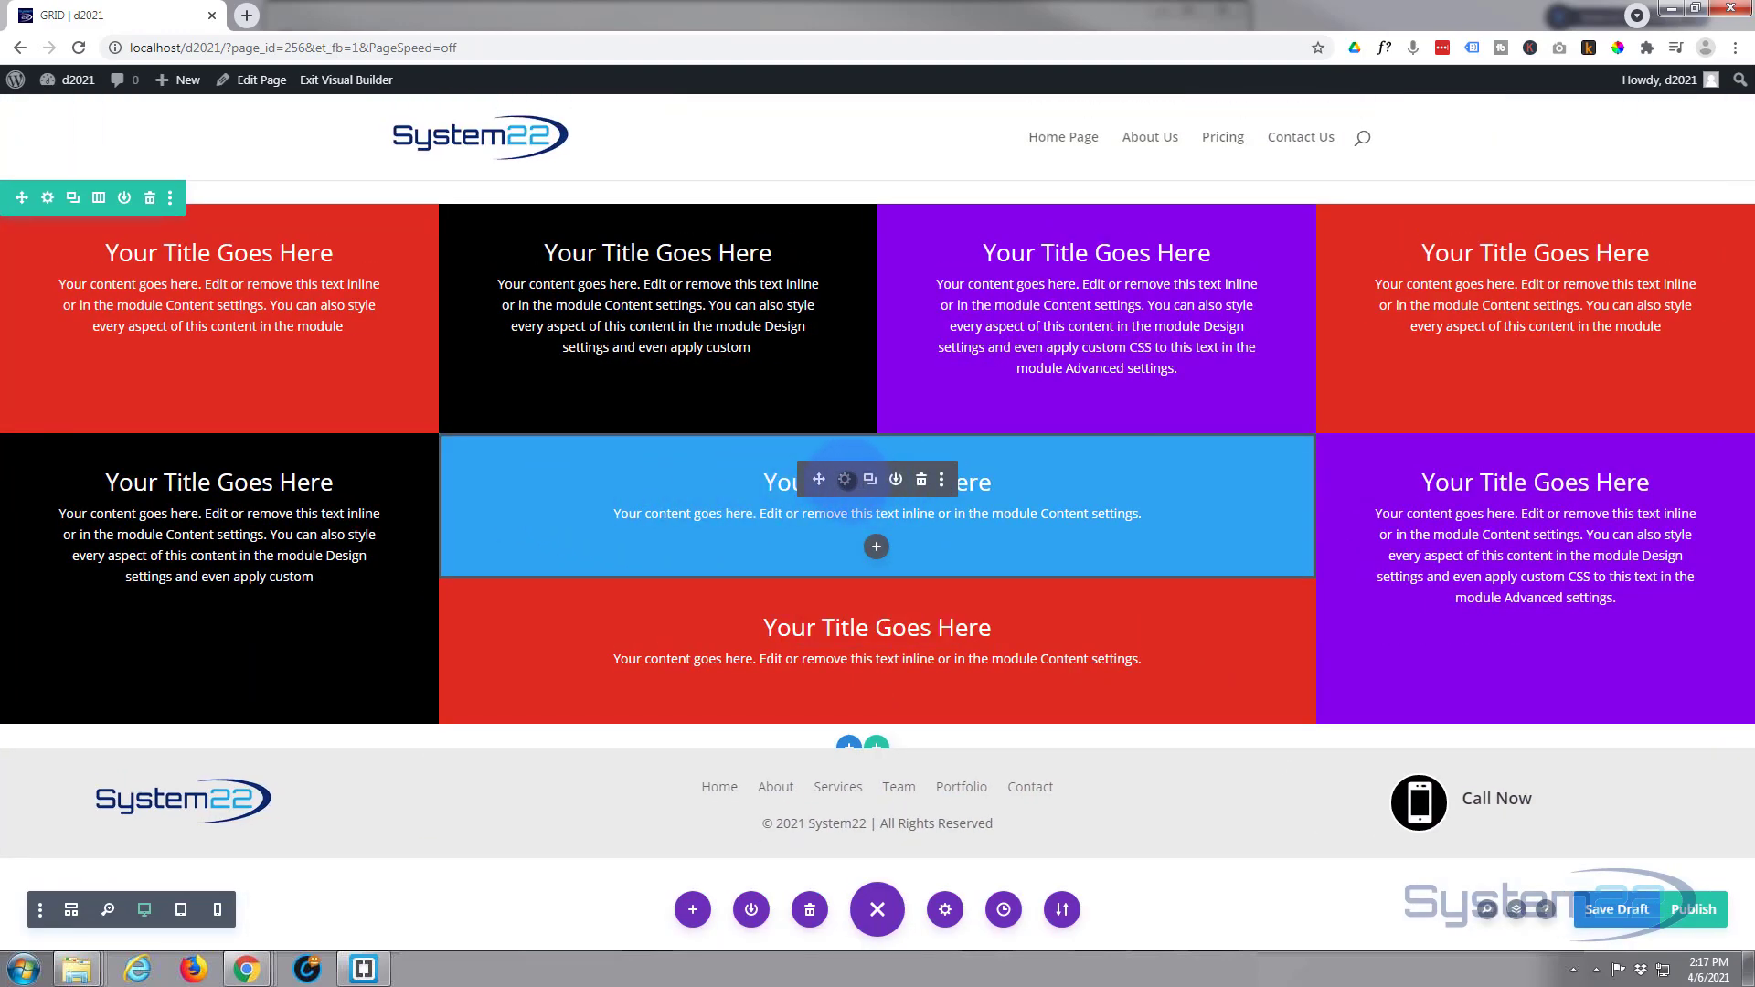
- Paste grid-column:auto; grid-row:auto; as the wide blue module's tablet Main Element CSS and save
{"action": "left_click", "coordinate": [843, 479]}
{"action": "left_click", "coordinate": [1099, 286]}
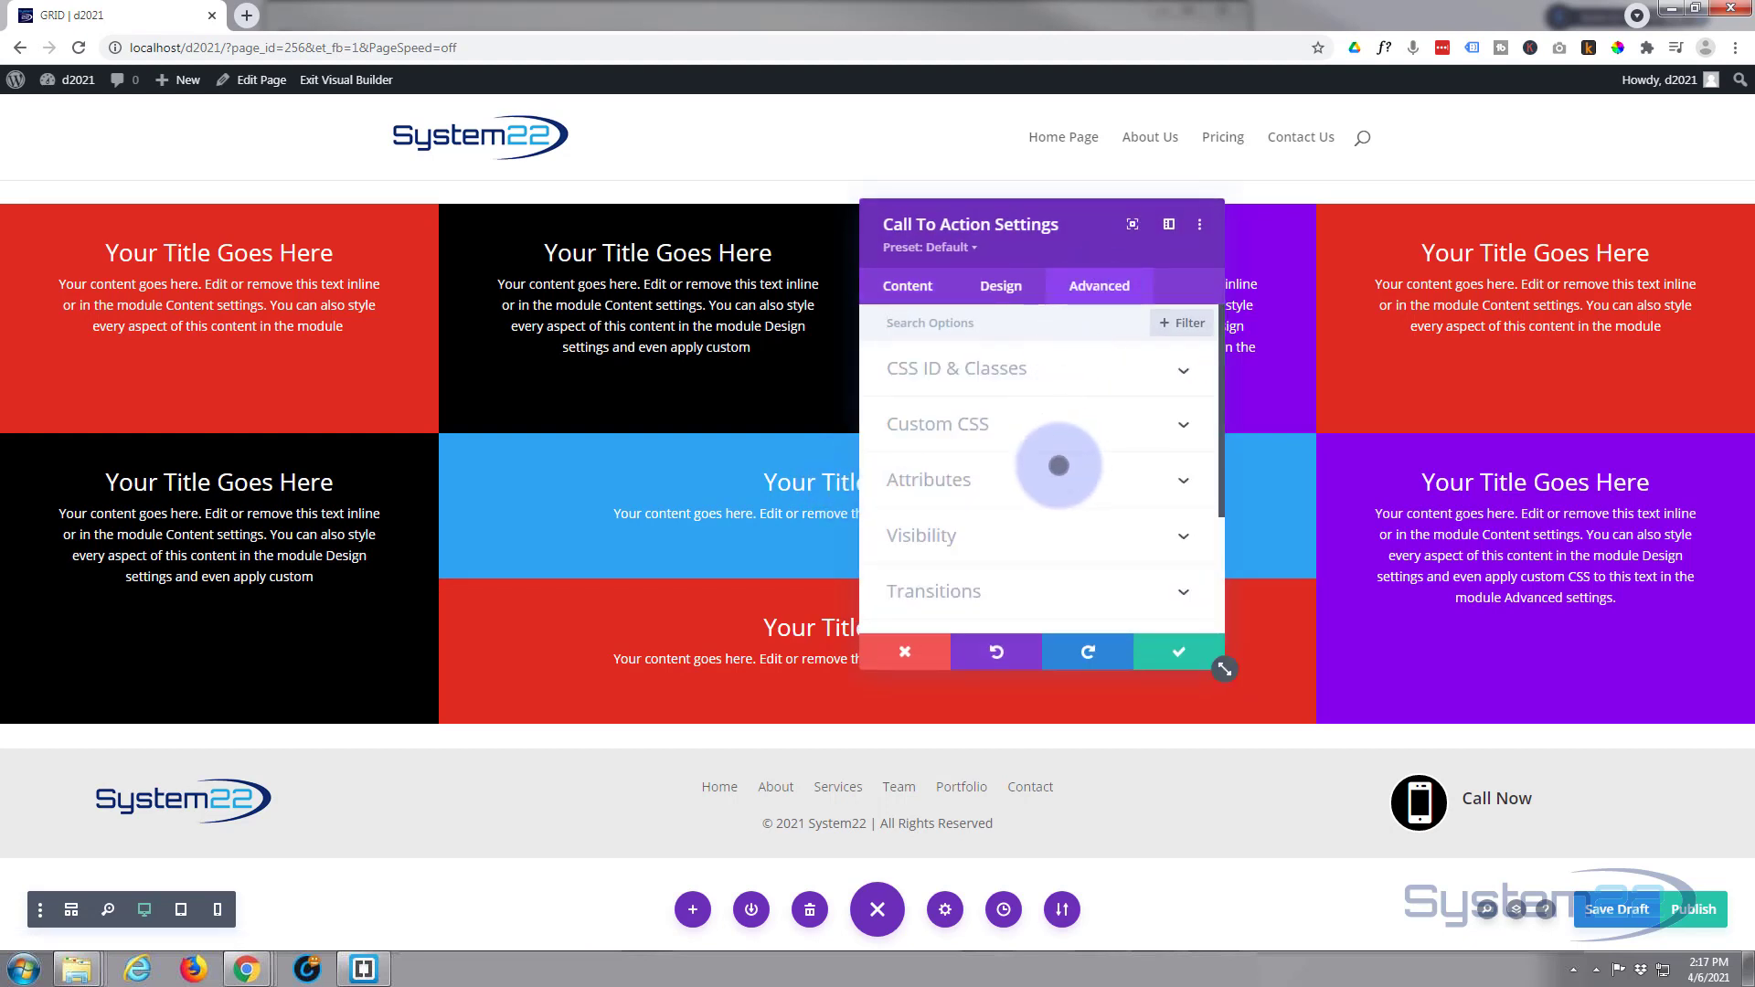
{"action": "left_click", "coordinate": [1055, 427]}
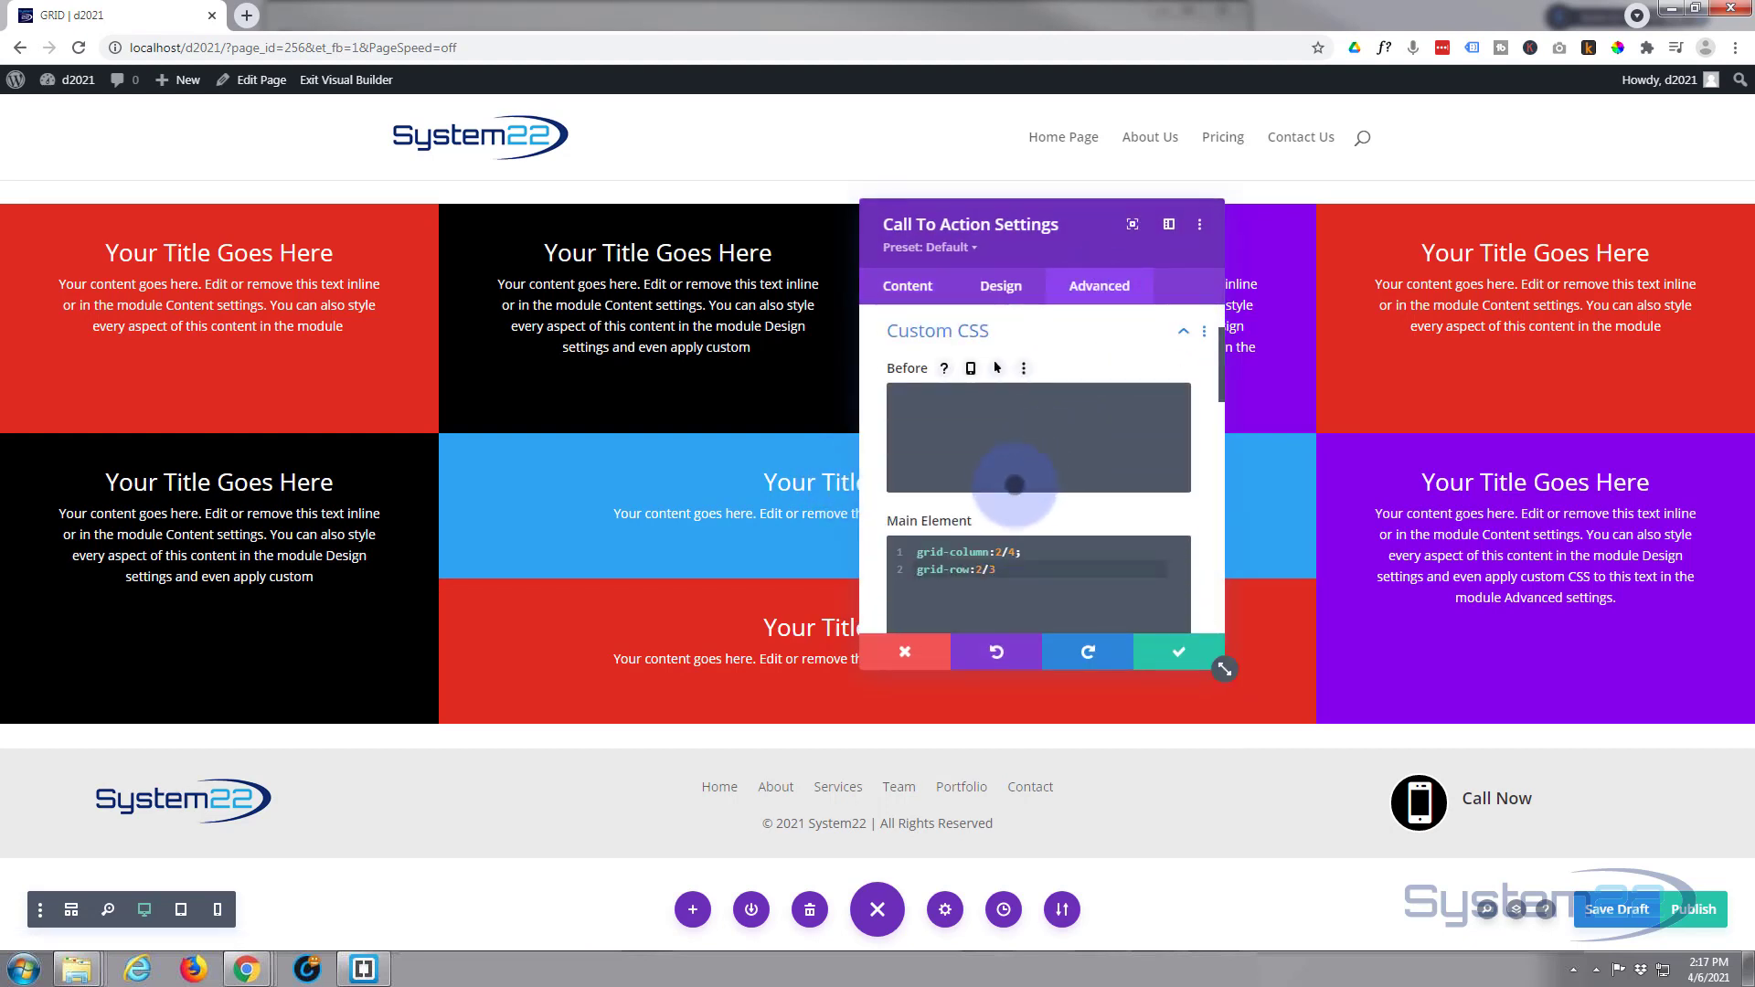
{"action": "left_click", "coordinate": [1015, 521]}
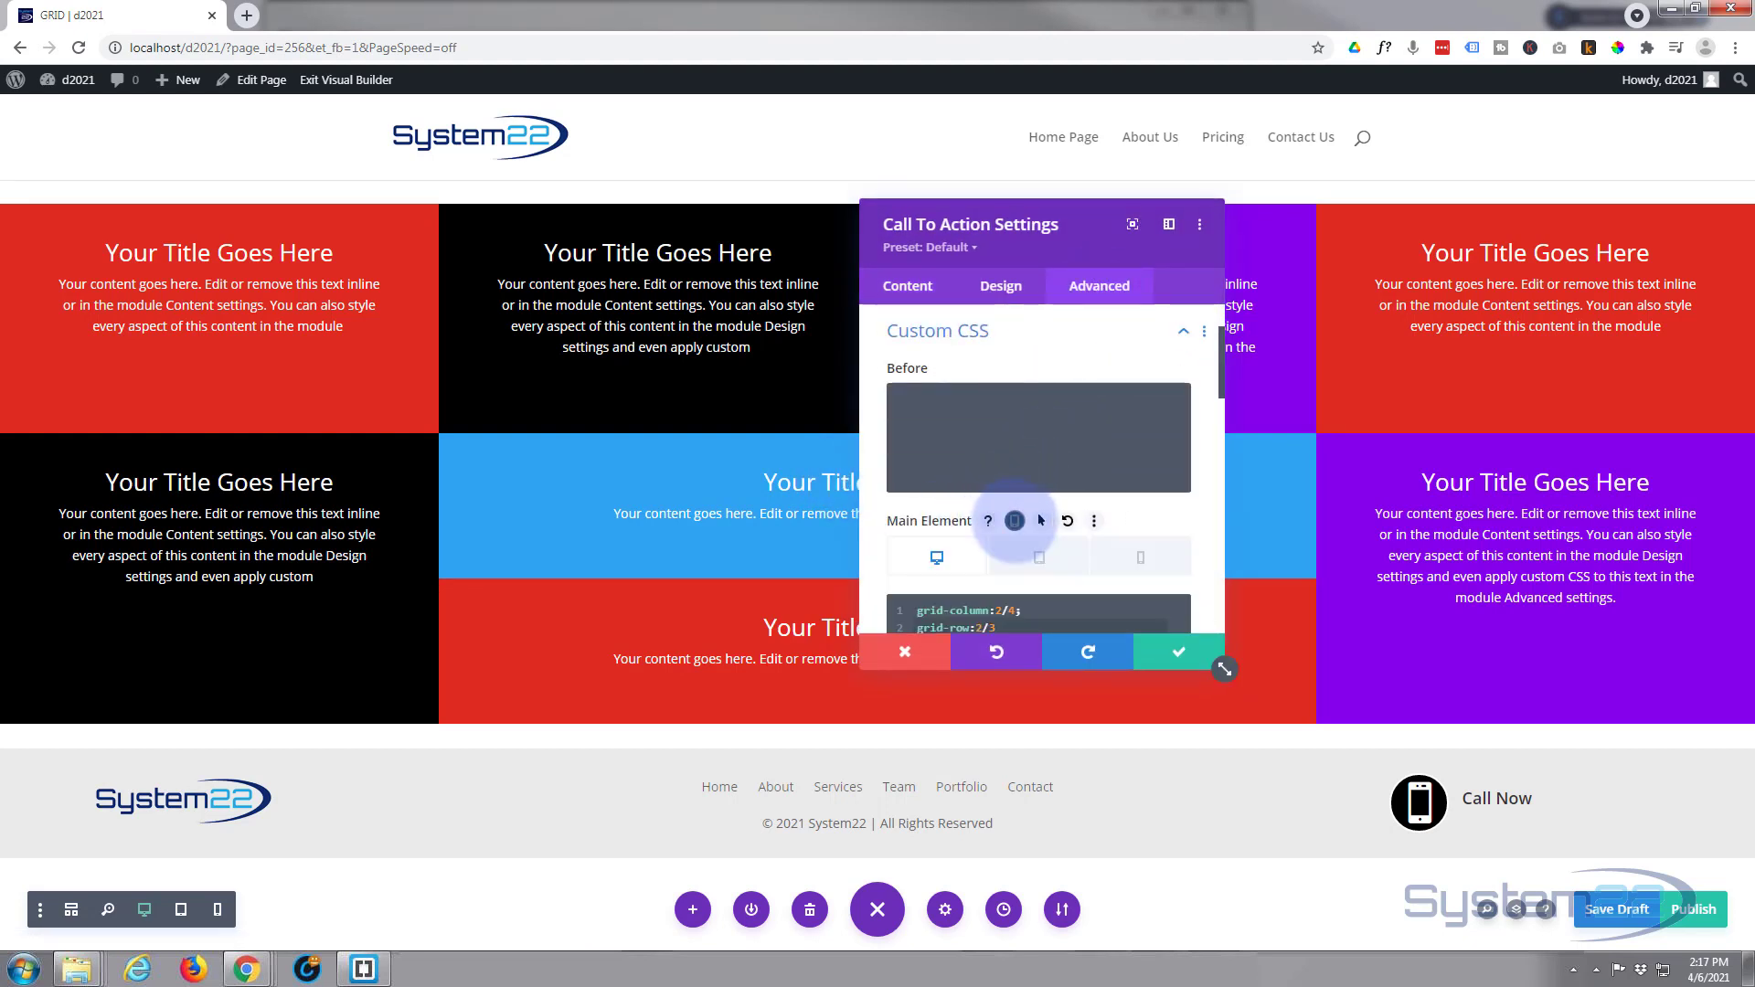
{"action": "left_click", "coordinate": [1043, 553]}
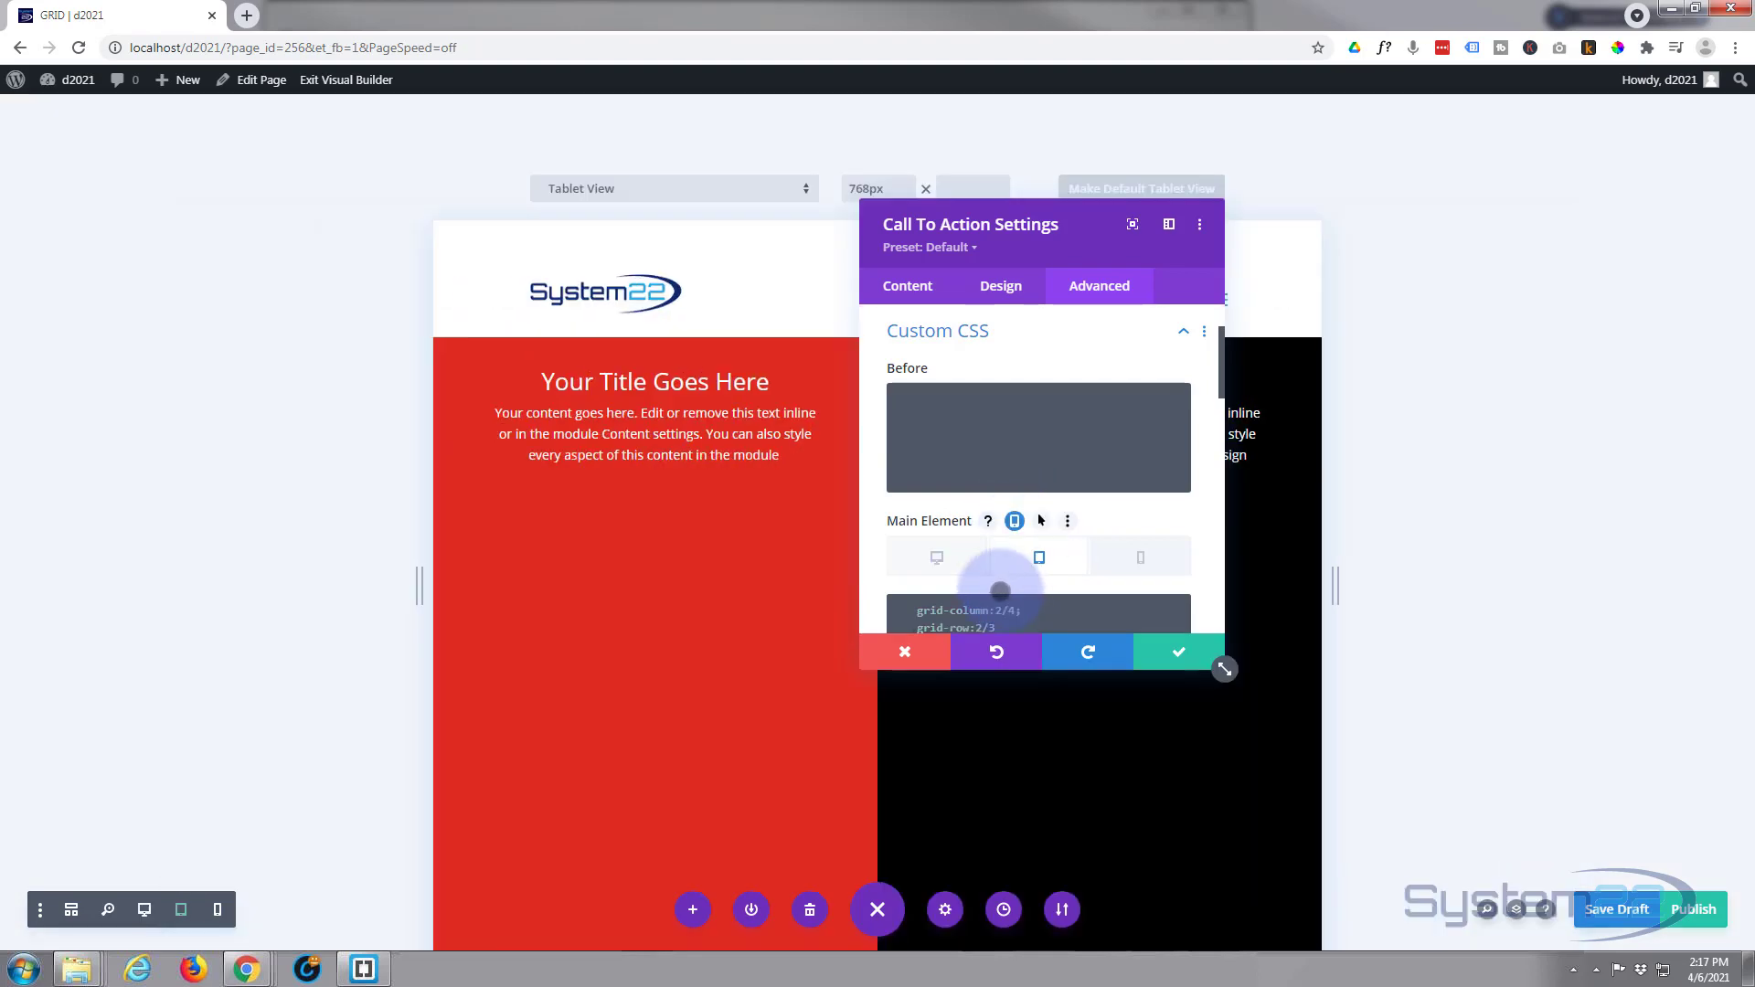
{"action": "left_click", "coordinate": [920, 610]}
{"action": "type", "text": "grid-column:auto; grid-row:auto;"}
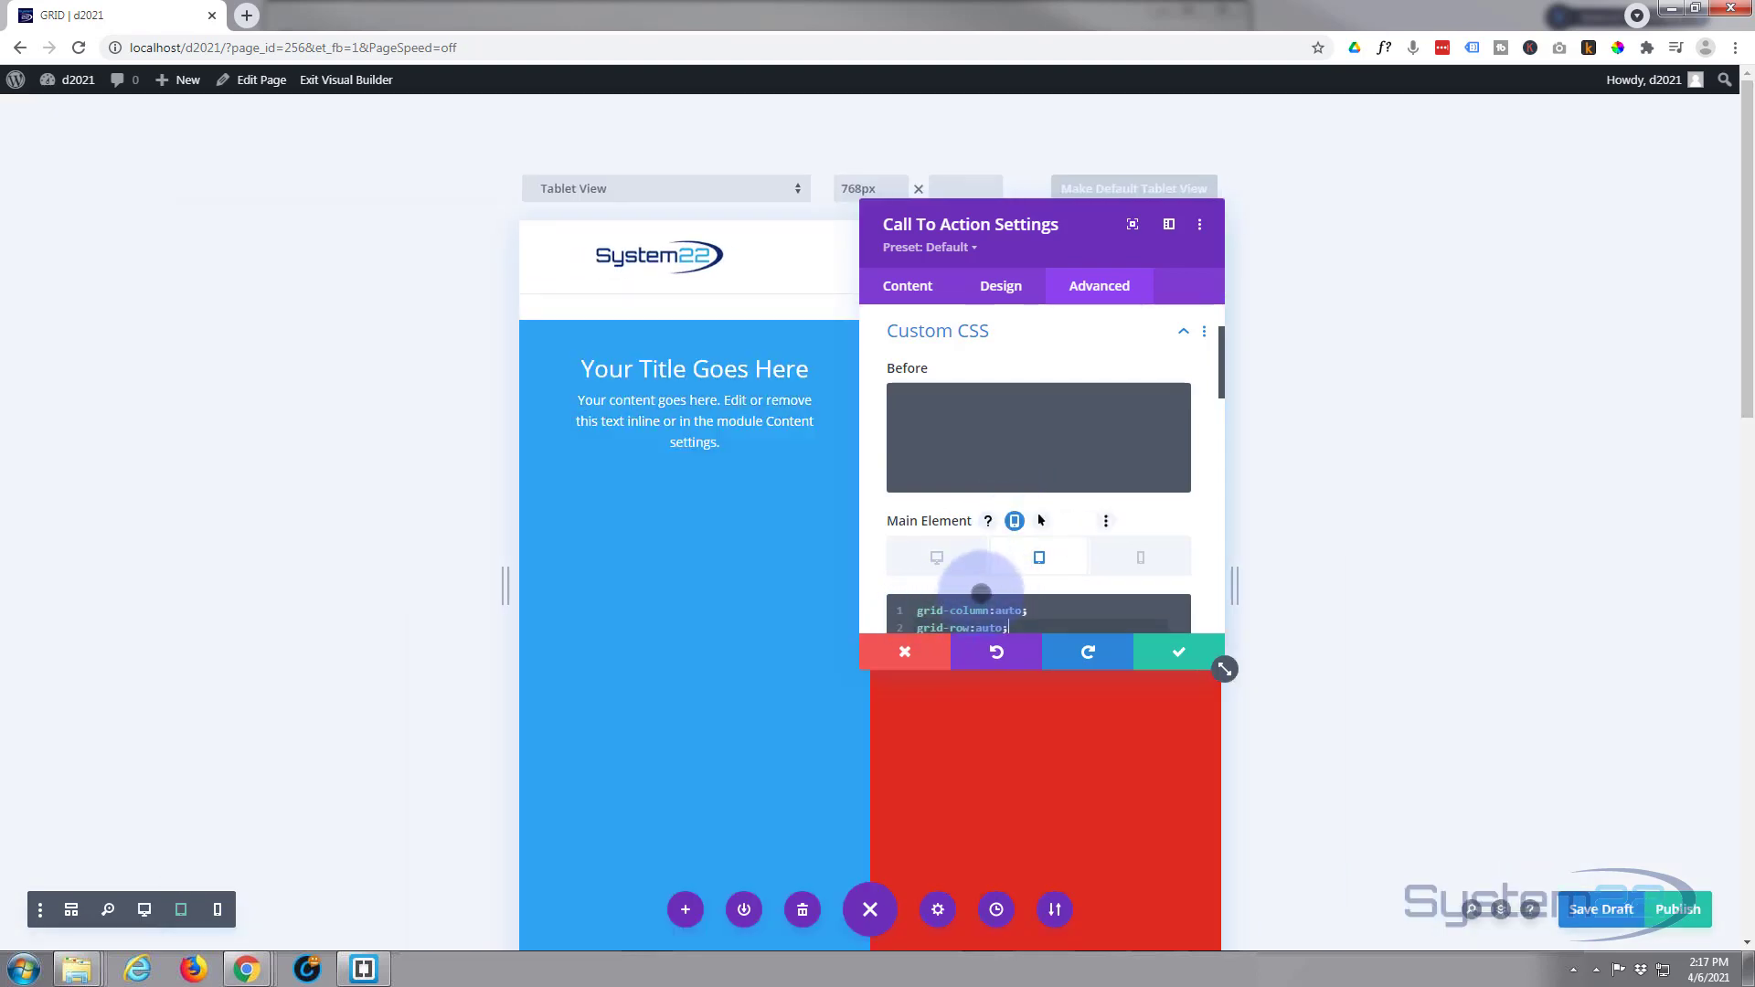
{"action": "scroll", "coordinate": [1000, 576], "scroll_direction": "down", "scroll_amount": 2}
{"action": "left_click", "coordinate": [1177, 654]}
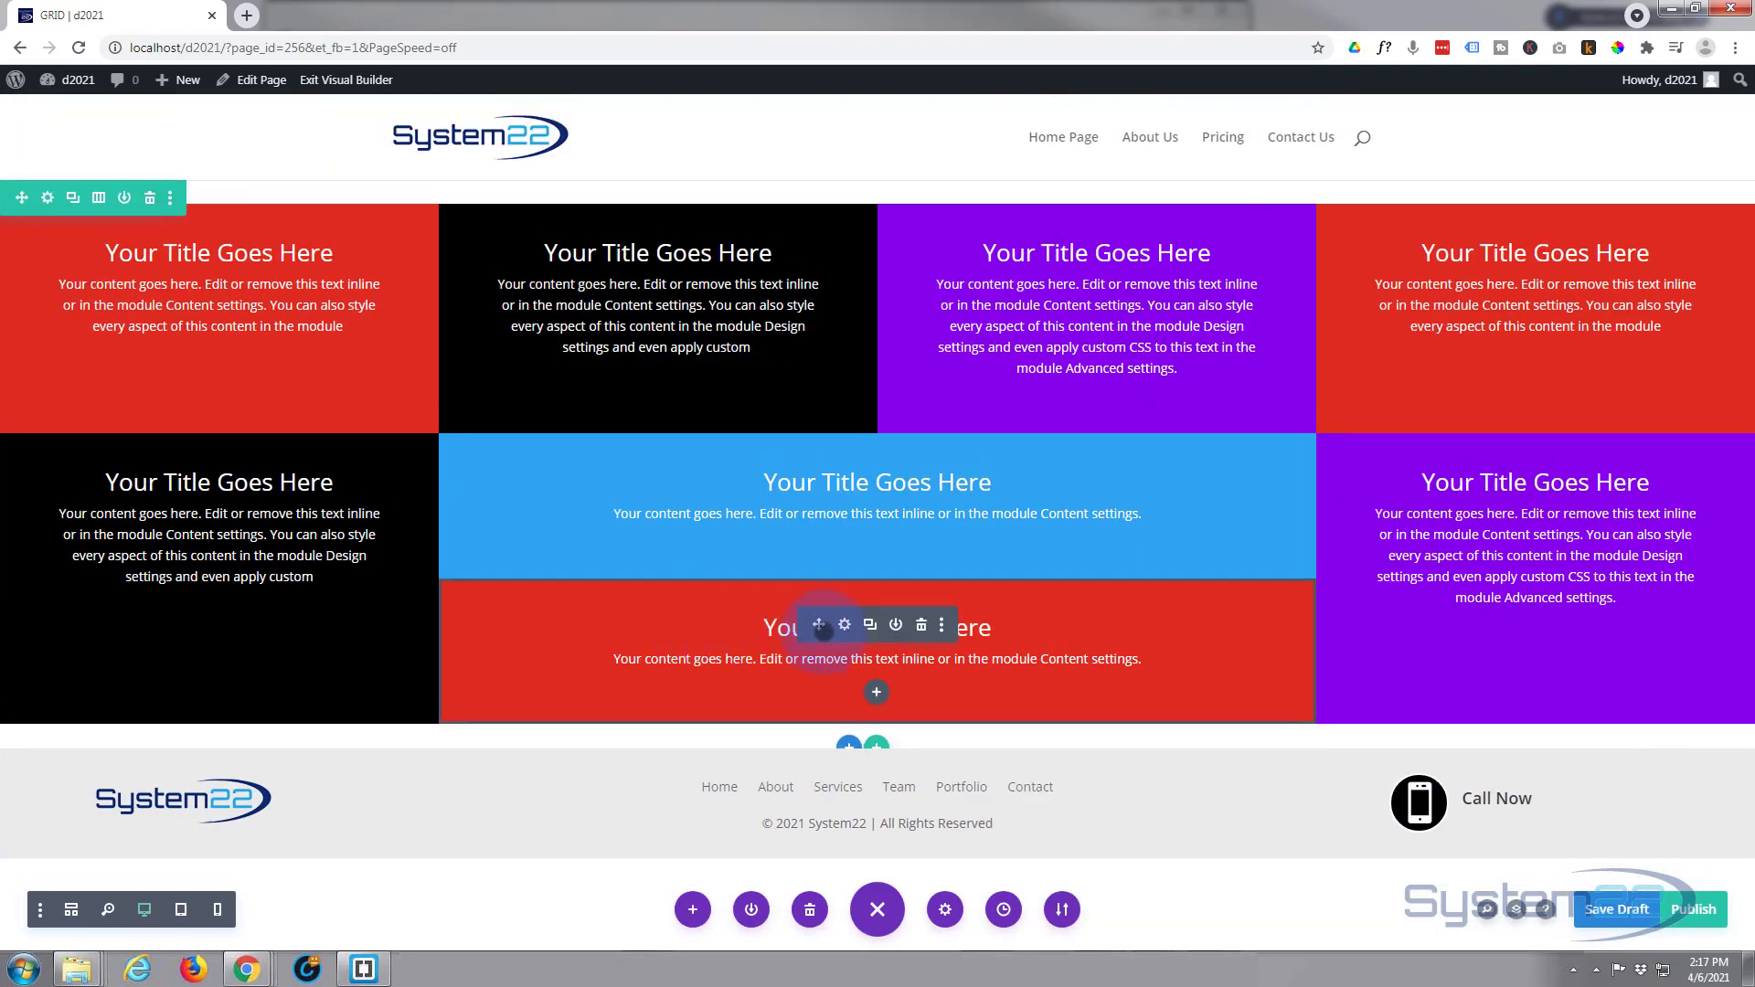
- Paste the same auto placement rules into the red module's tablet Main Element CSS and save
{"action": "left_click", "coordinate": [844, 625]}
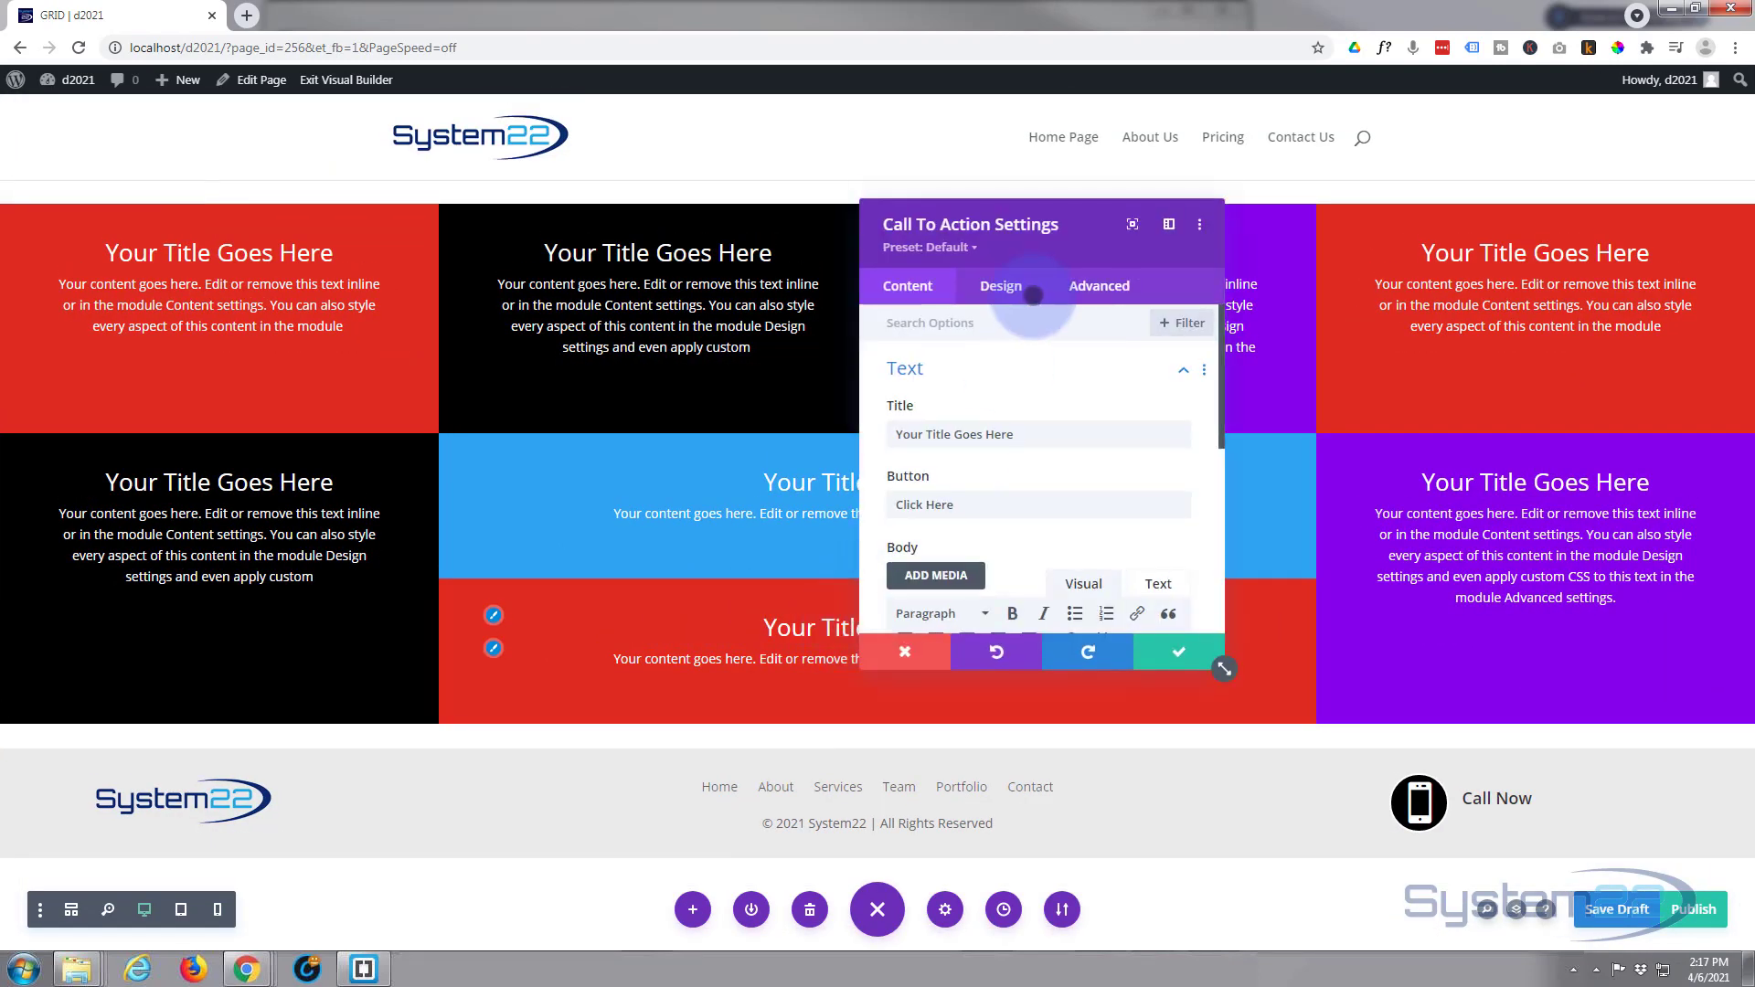
{"action": "left_click", "coordinate": [1092, 286]}
{"action": "left_click", "coordinate": [996, 426]}
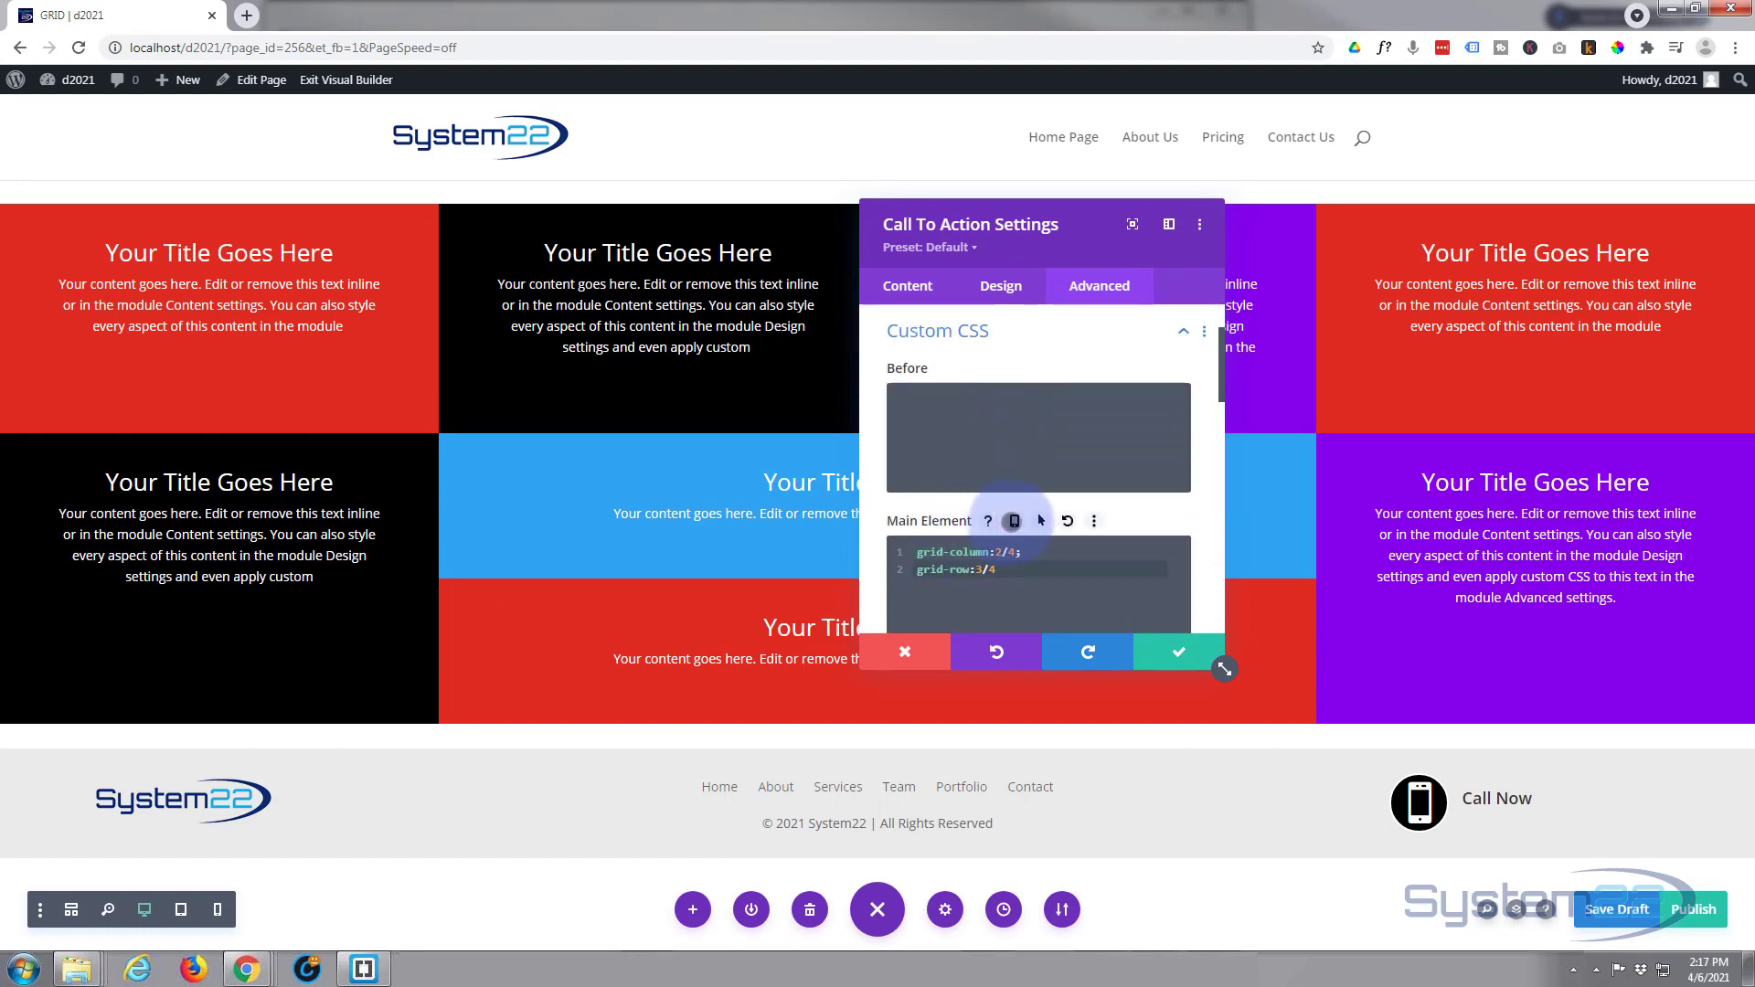
{"action": "left_click", "coordinate": [1013, 521]}
{"action": "left_click", "coordinate": [1036, 555]}
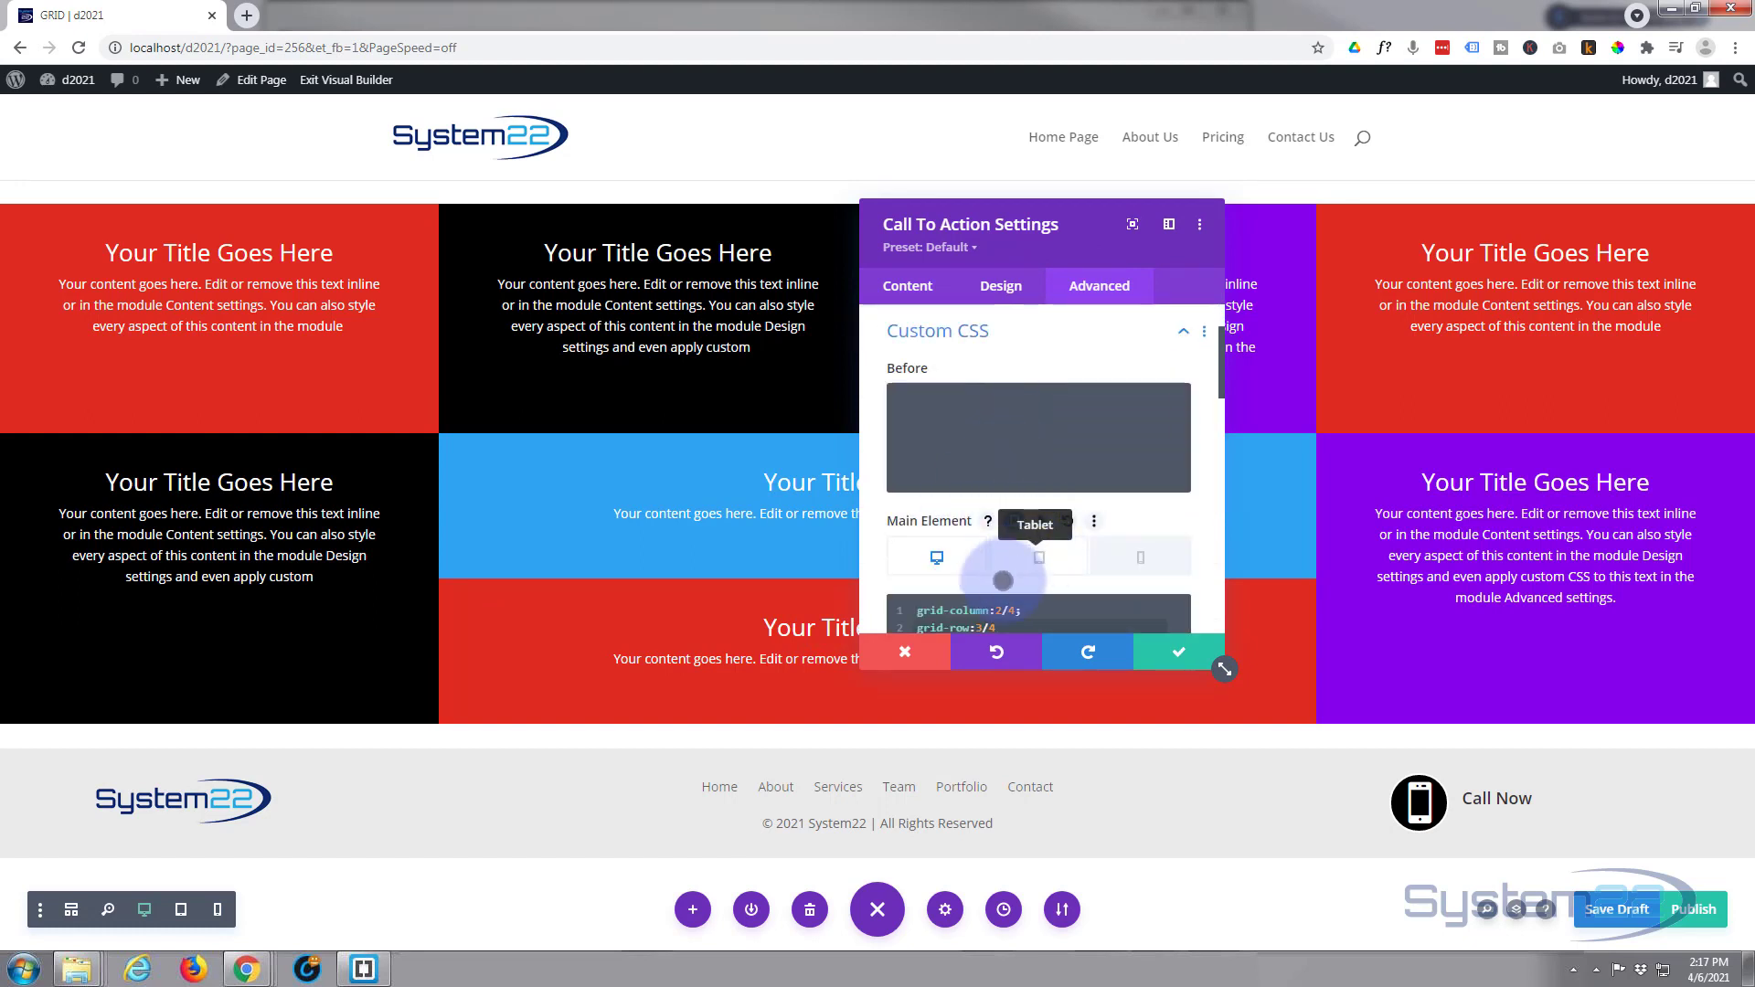
{"action": "left_click", "coordinate": [917, 610]}
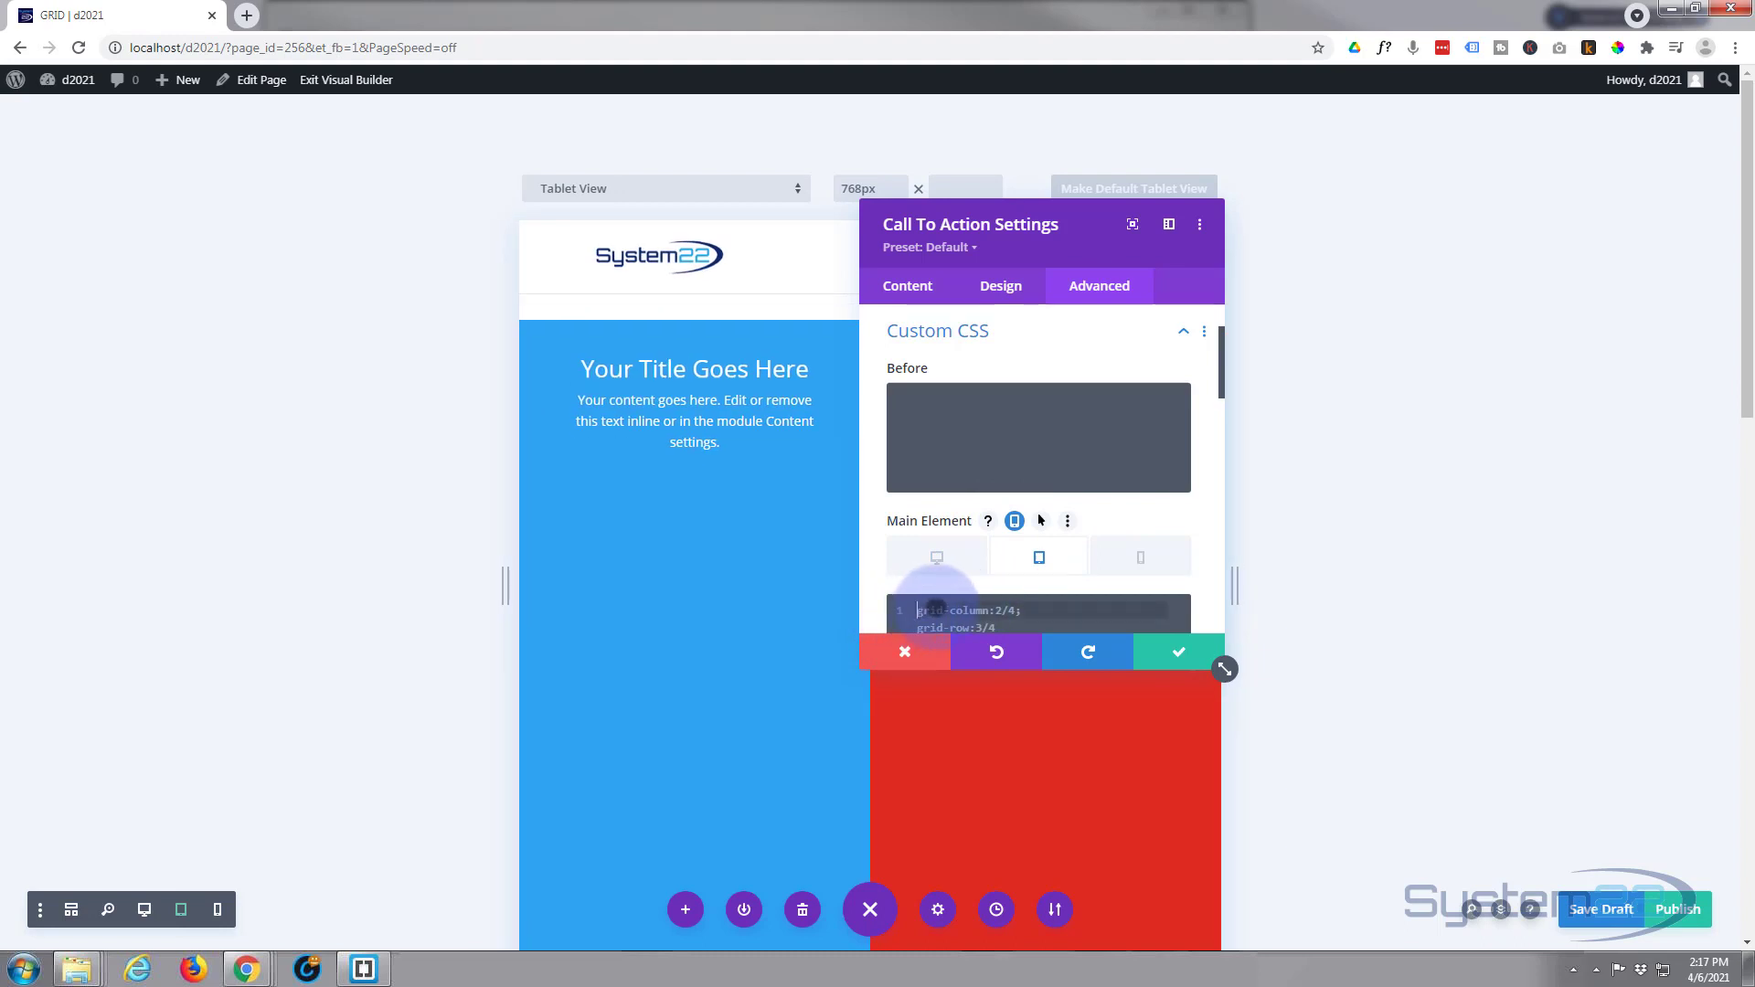
{"action": "type", "text": "grid-column:auto; grid-row:auto;"}
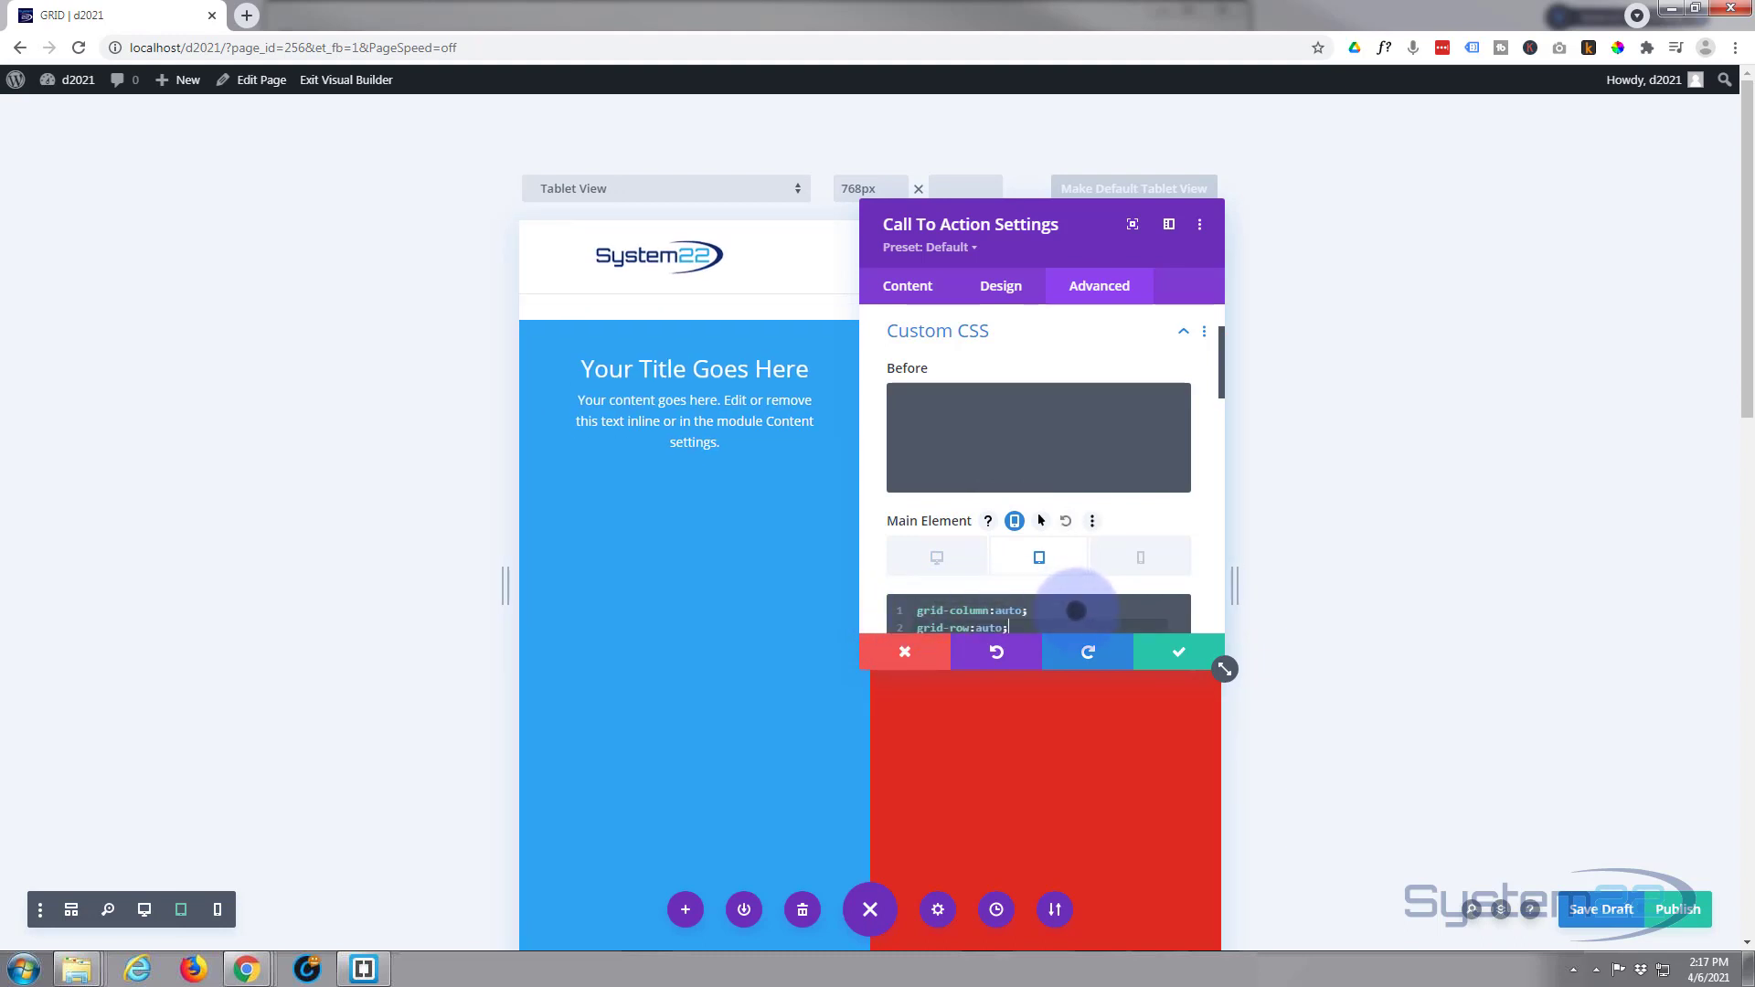
{"action": "left_click", "coordinate": [1181, 654]}
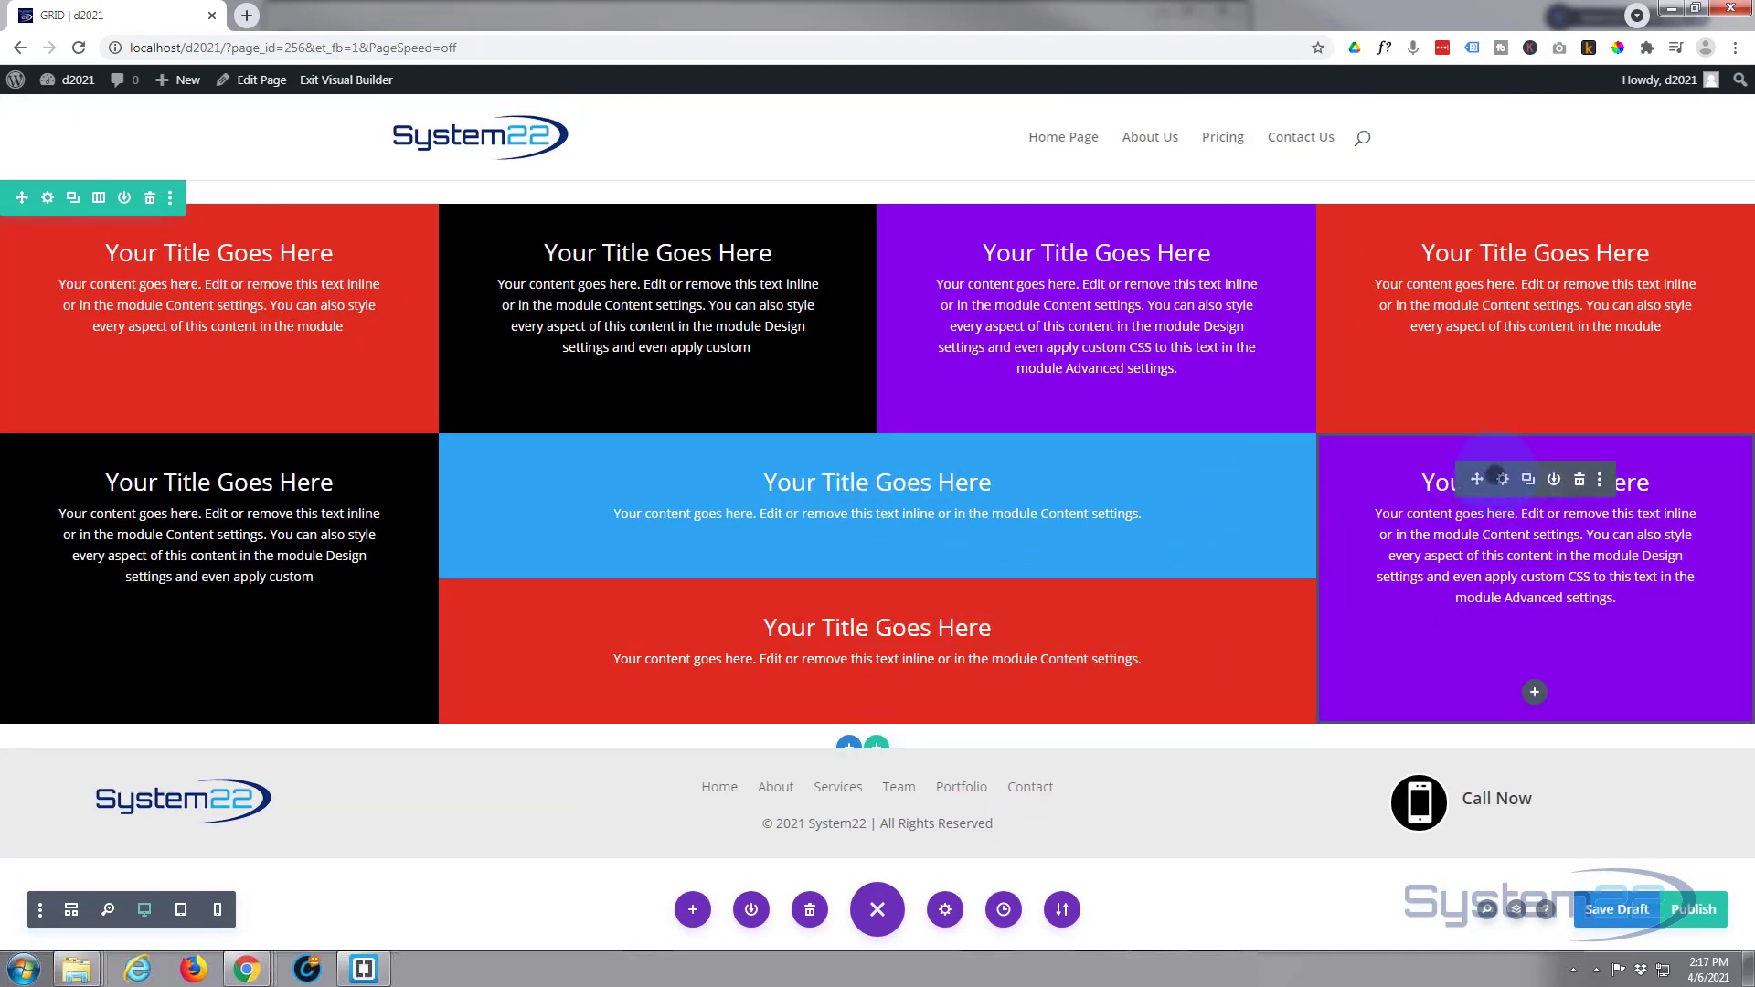
- Give the purple module's tablet main-element CSS grid-column:auto; grid-row:auto; and save it
{"action": "left_click", "coordinate": [1502, 479]}
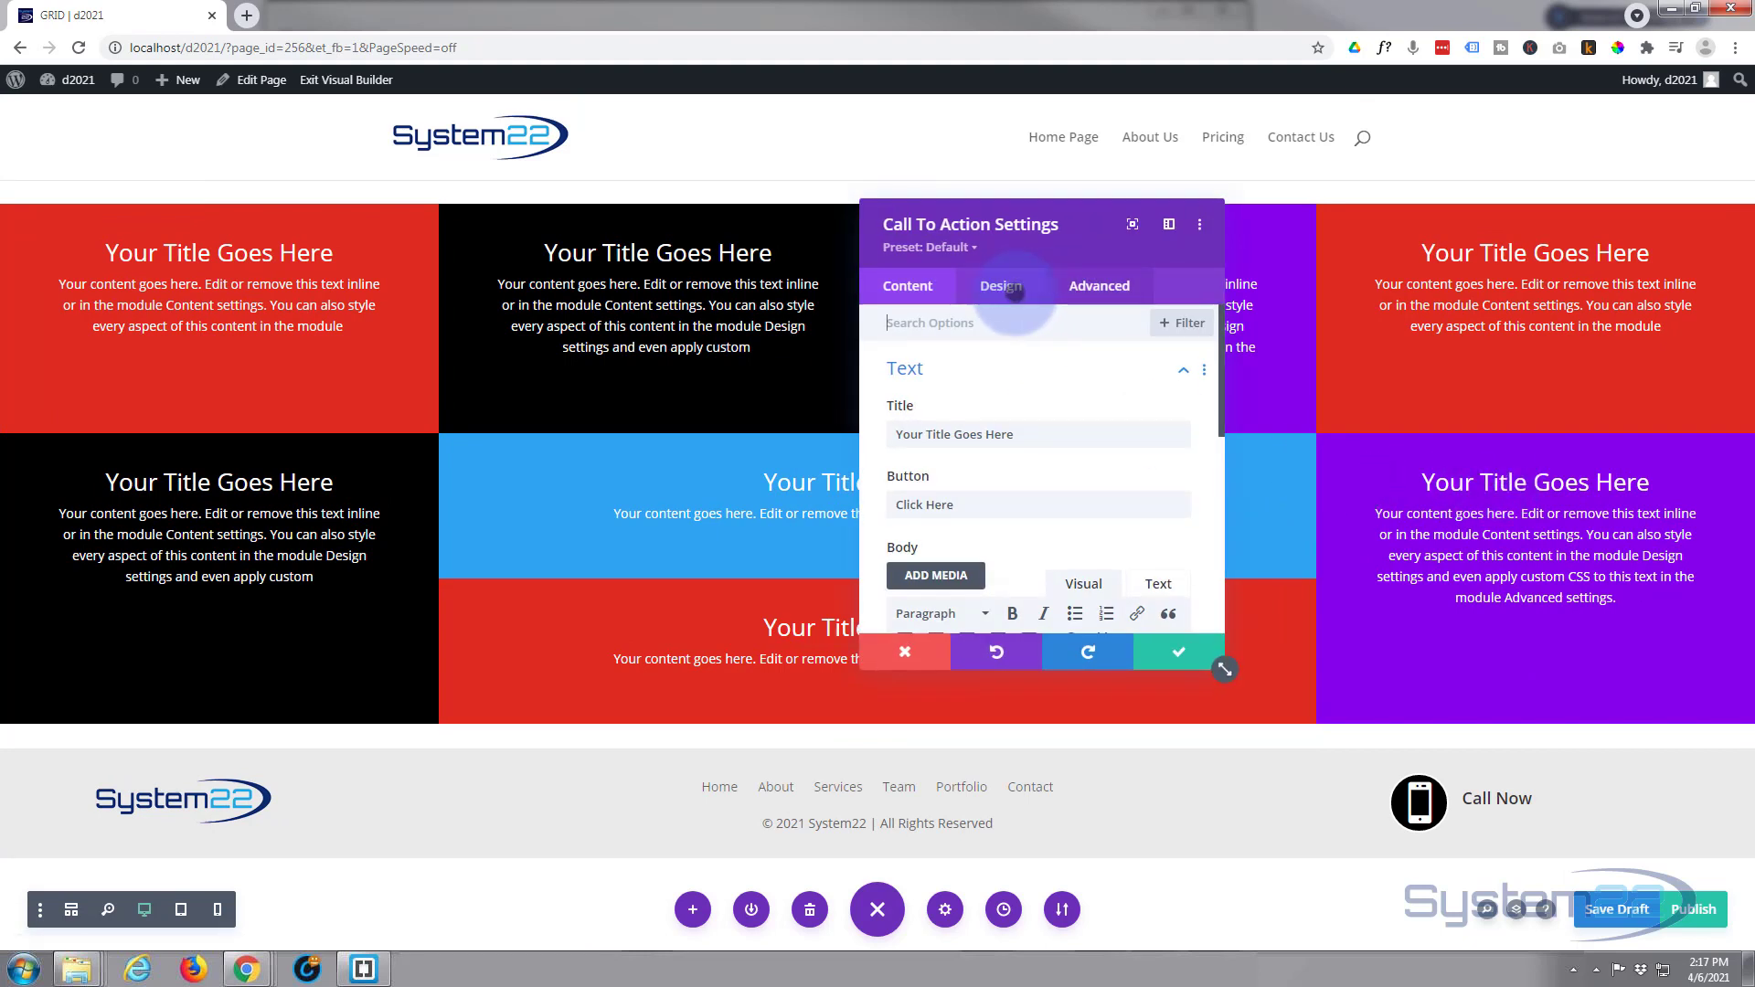
{"action": "left_click", "coordinate": [1101, 287]}
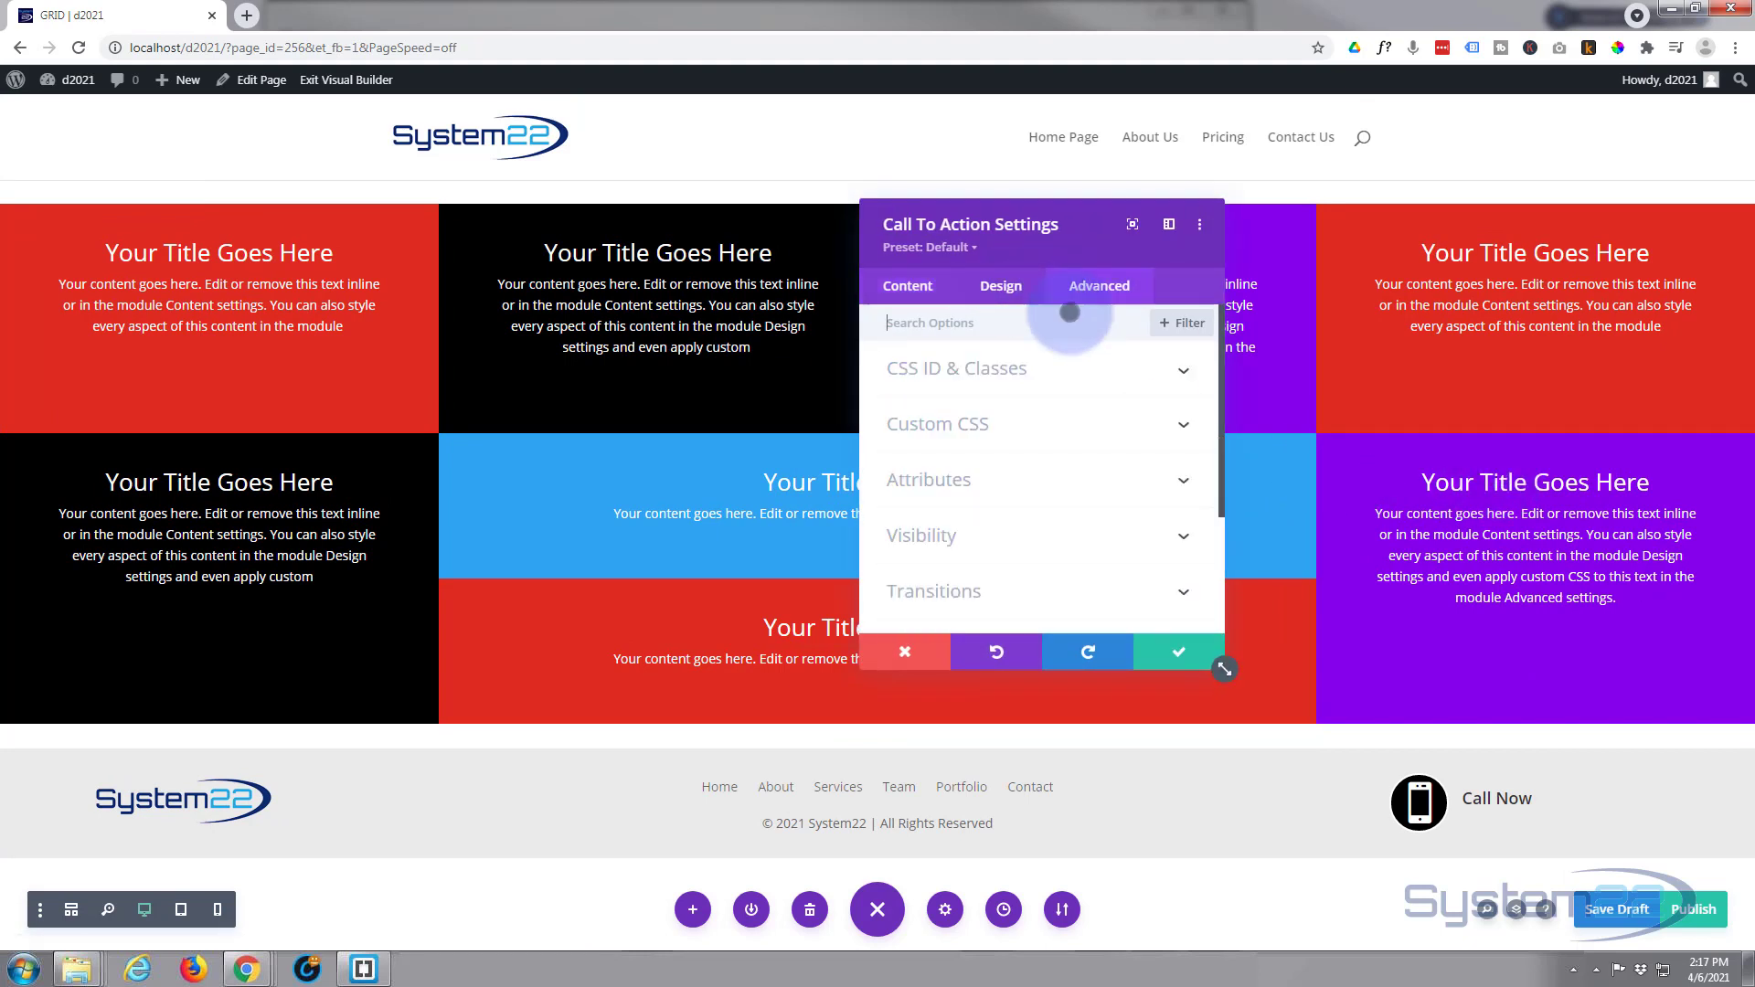
{"action": "left_click", "coordinate": [1028, 420]}
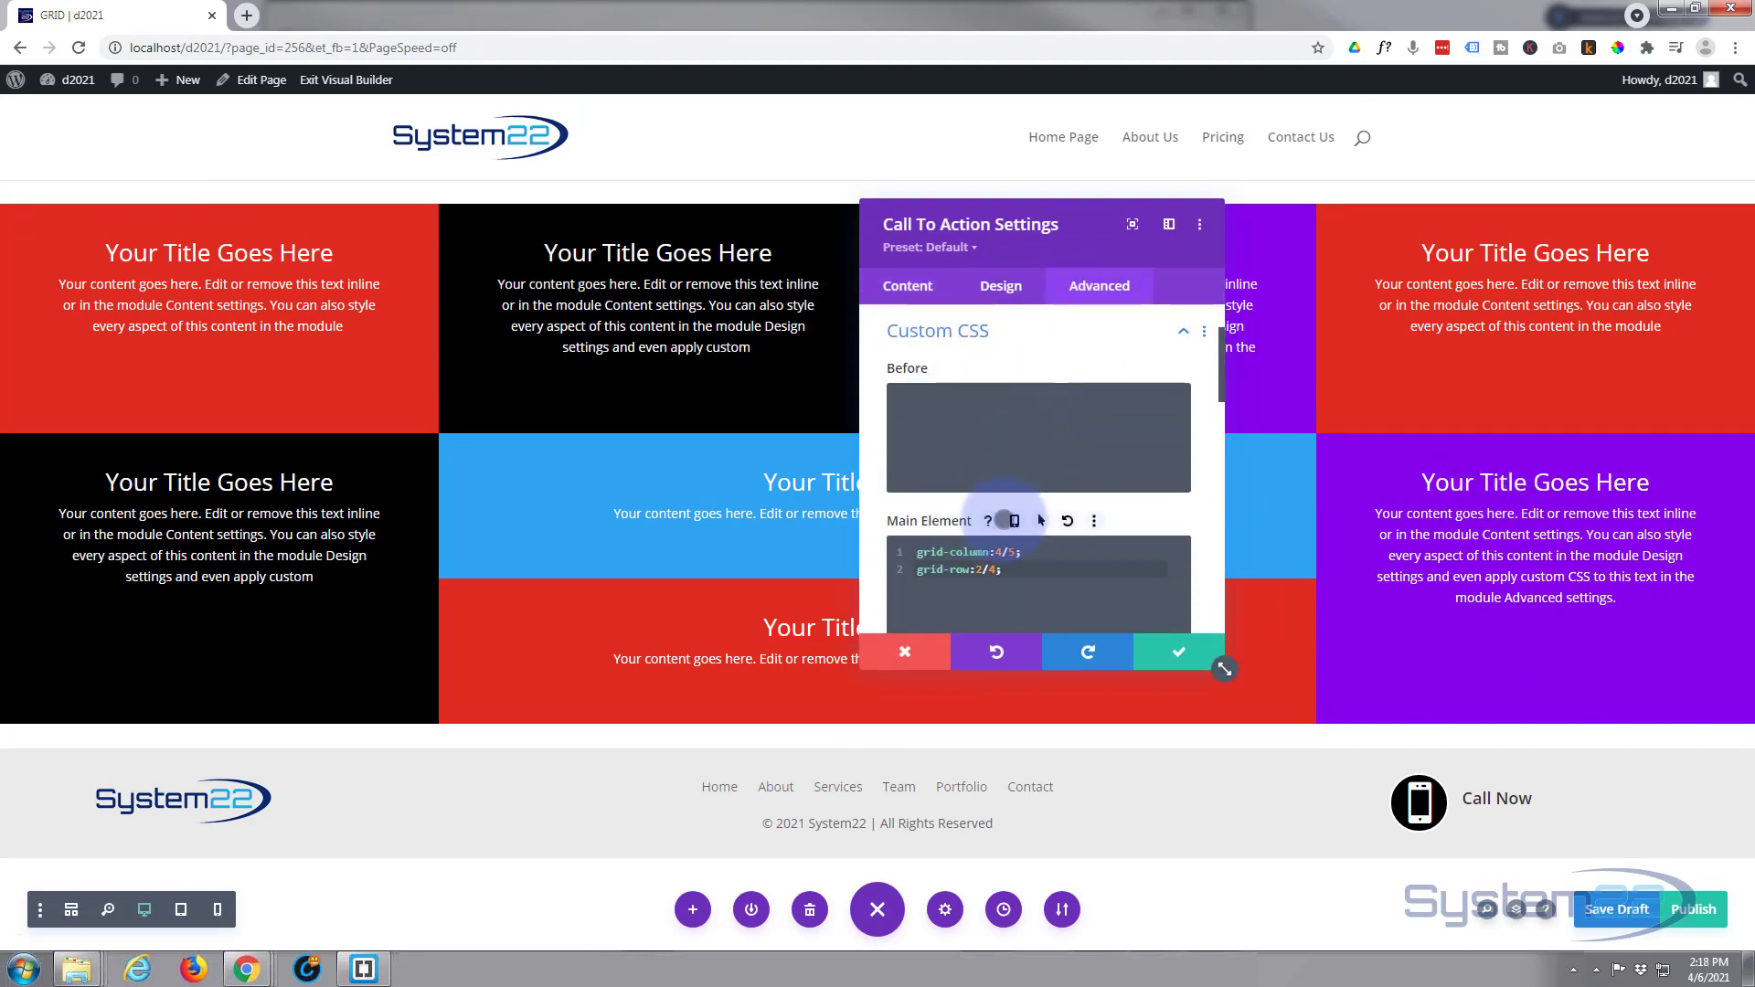
{"action": "left_click", "coordinate": [1013, 520]}
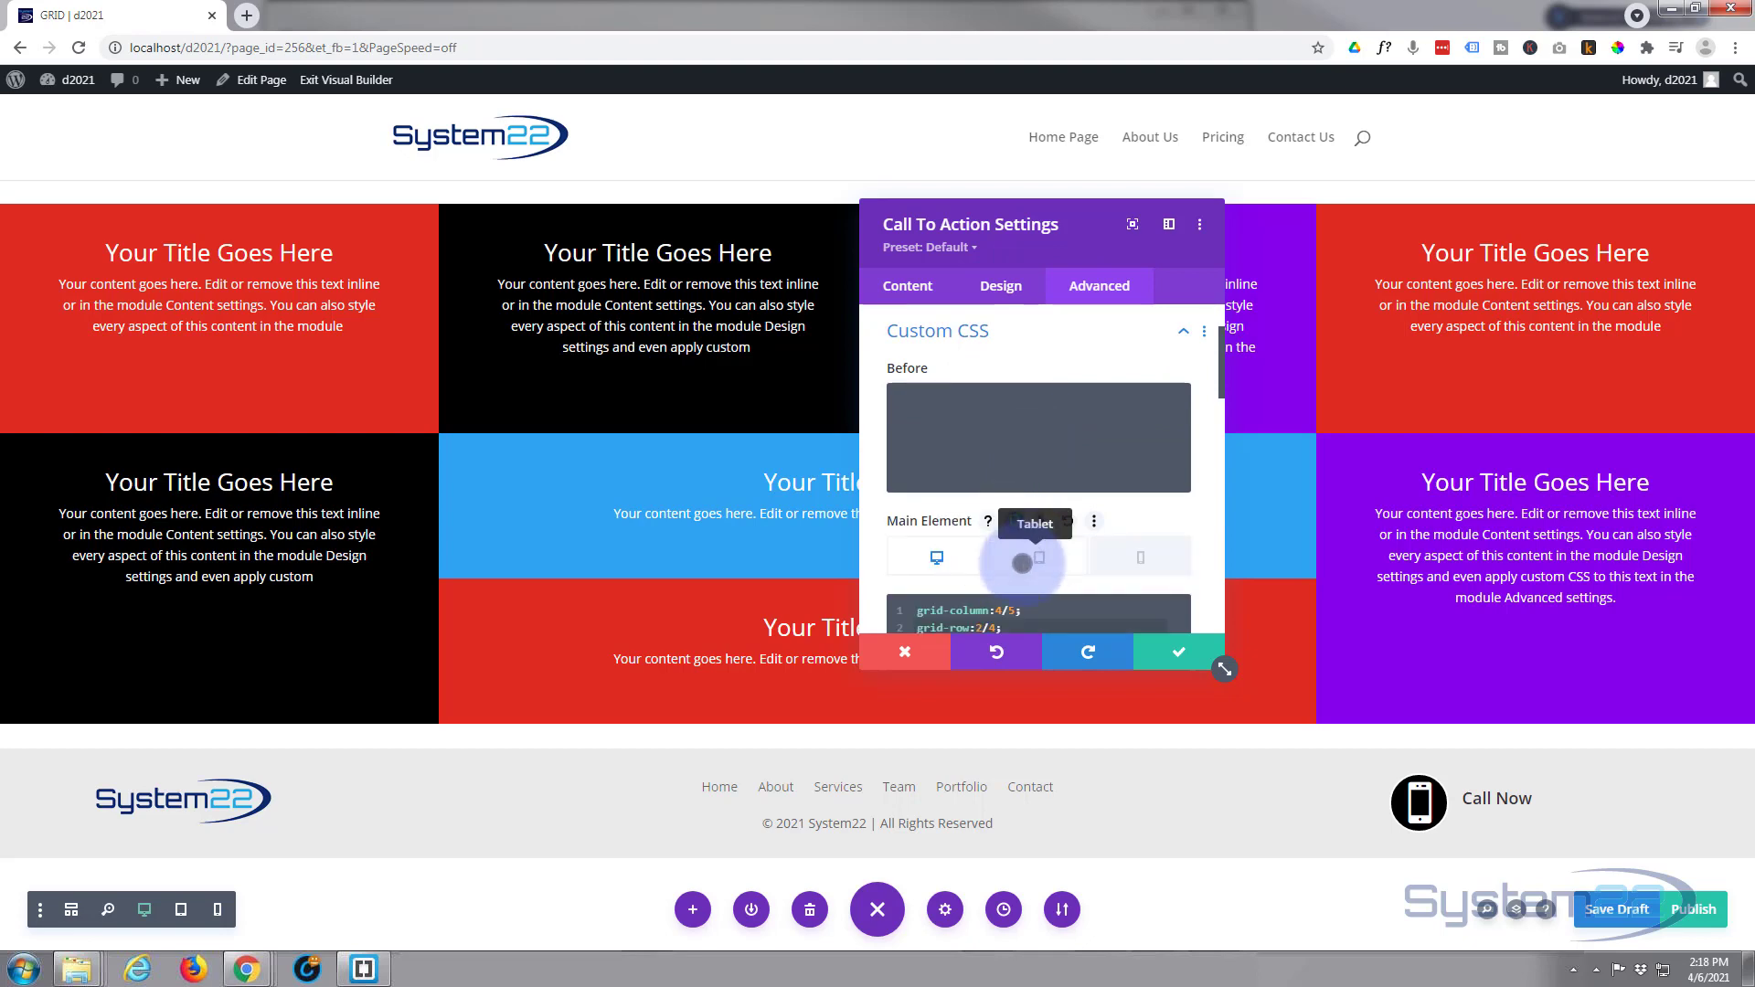
{"action": "left_click", "coordinate": [1038, 557]}
{"action": "type", "text": "grid-column:auto; grid-row:auto;"}
{"action": "left_click", "coordinate": [1188, 620]}
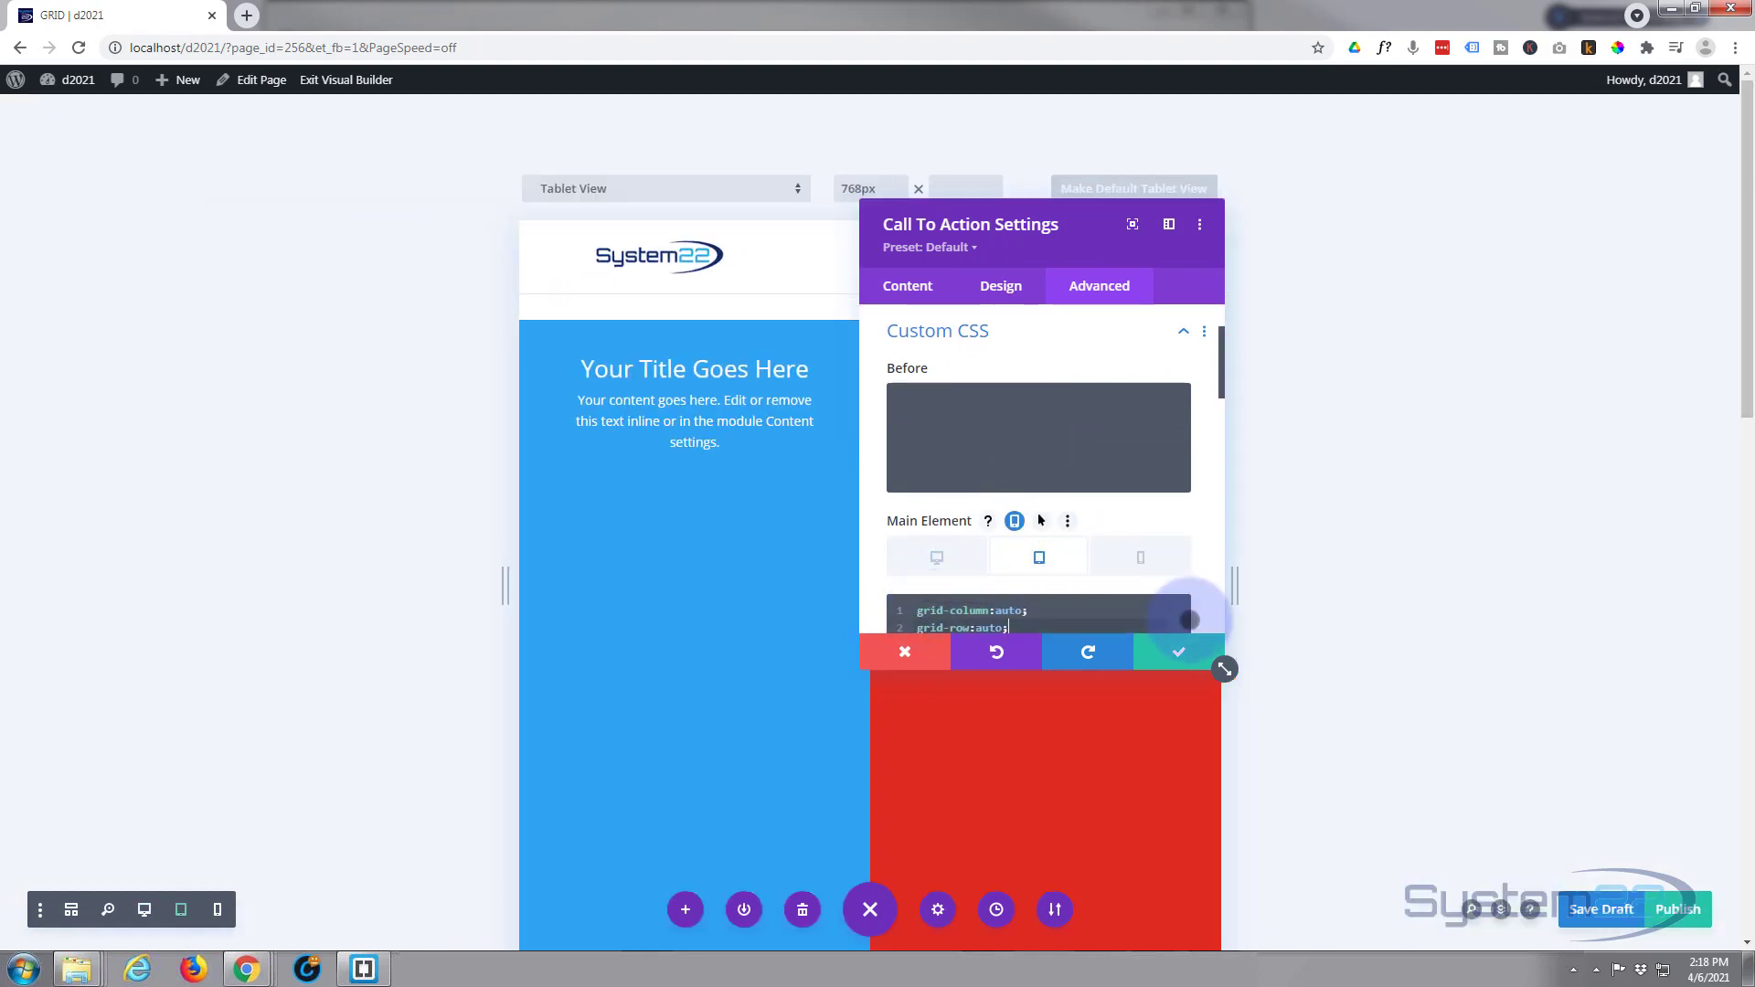
{"action": "left_click", "coordinate": [1179, 652]}
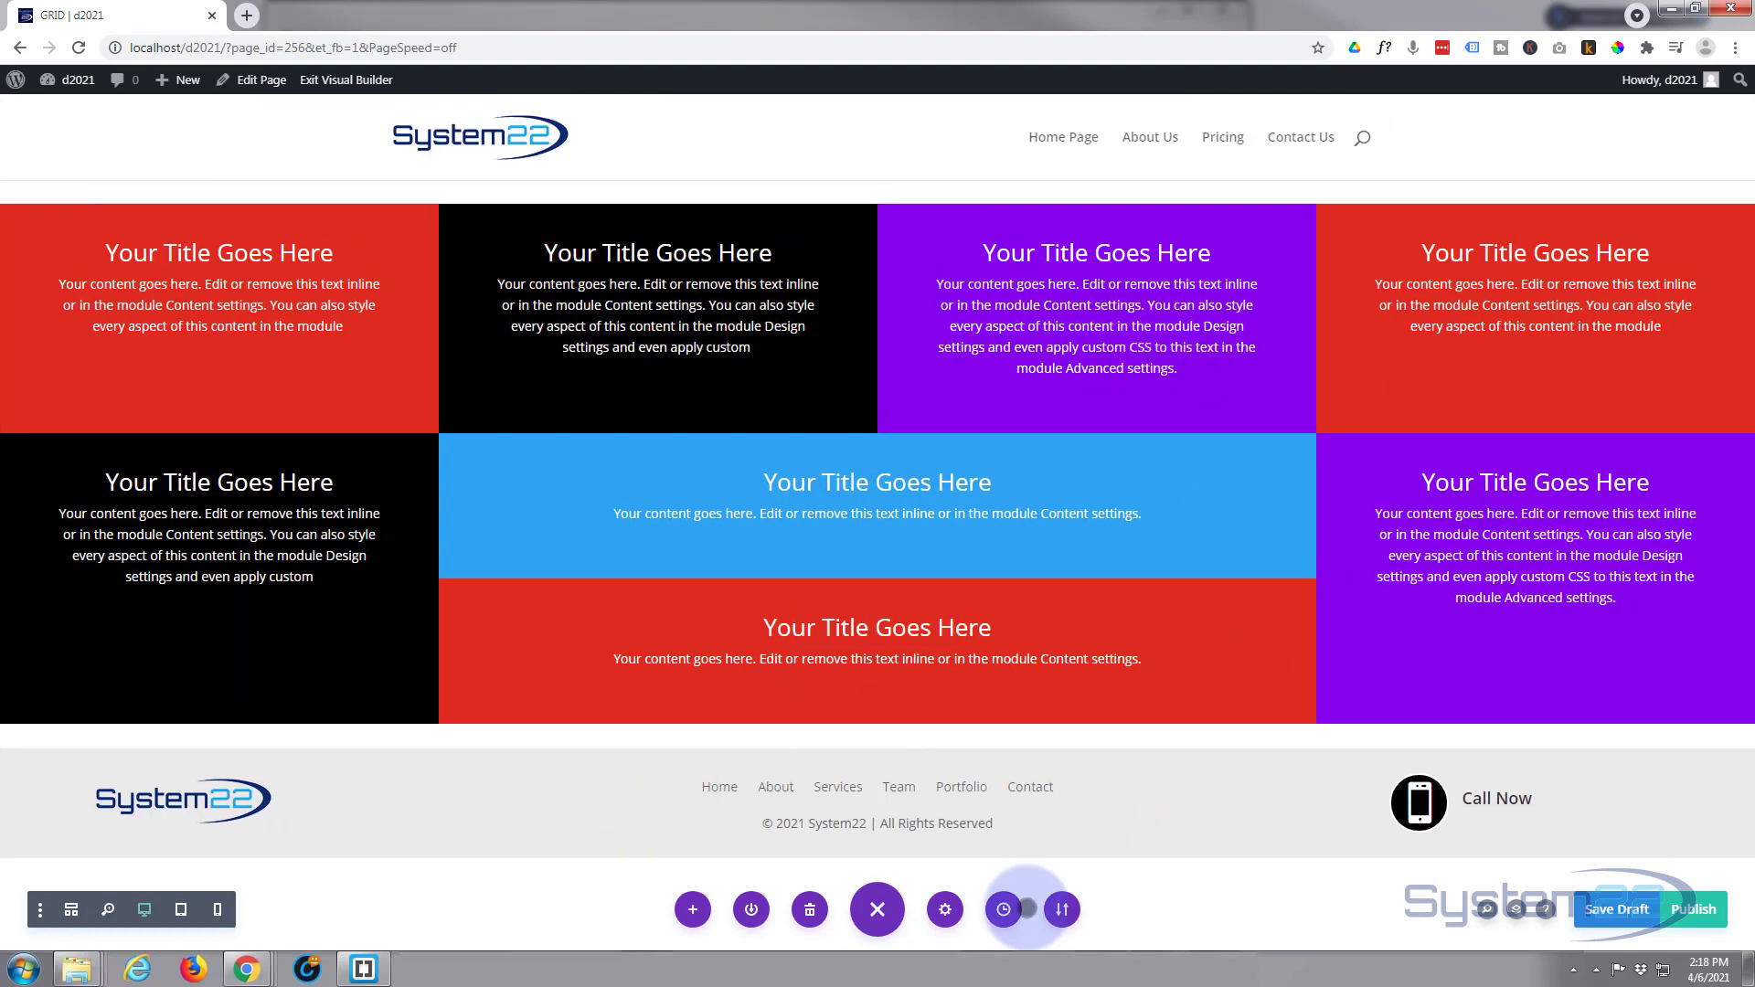
- Save the page as a draft and exit the Visual Builder to view the live grid page
{"action": "left_click", "coordinate": [1618, 908]}
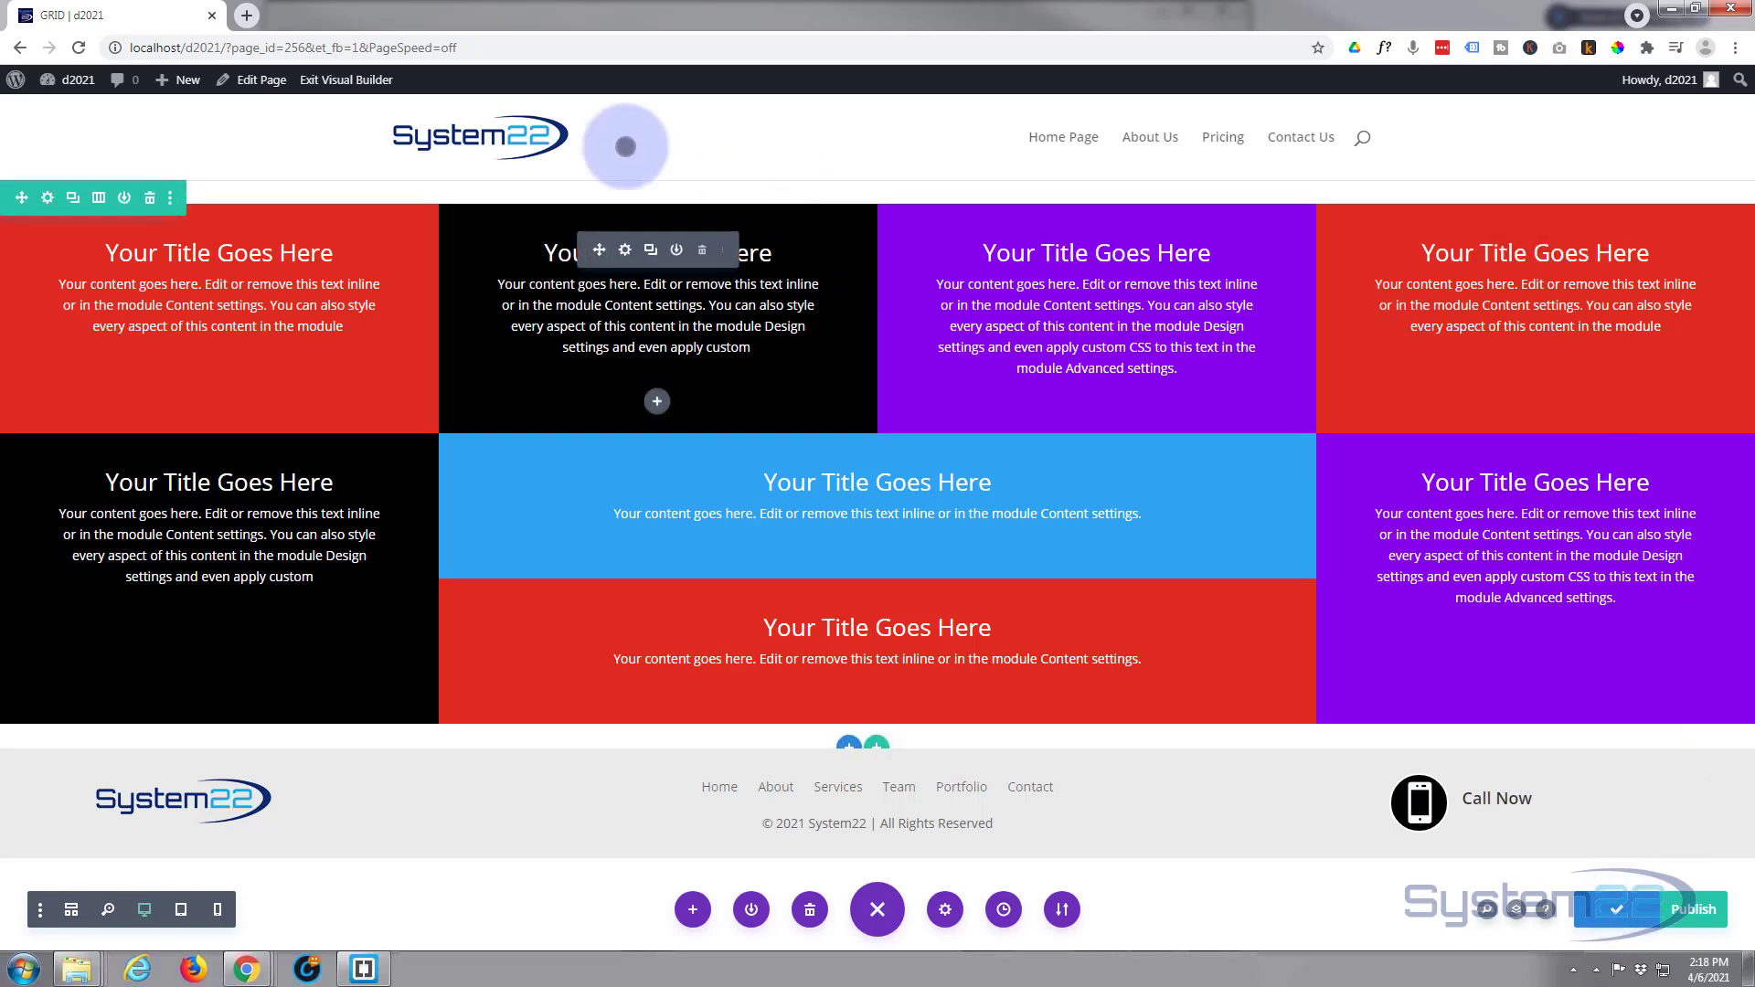
{"action": "left_click", "coordinate": [361, 82]}
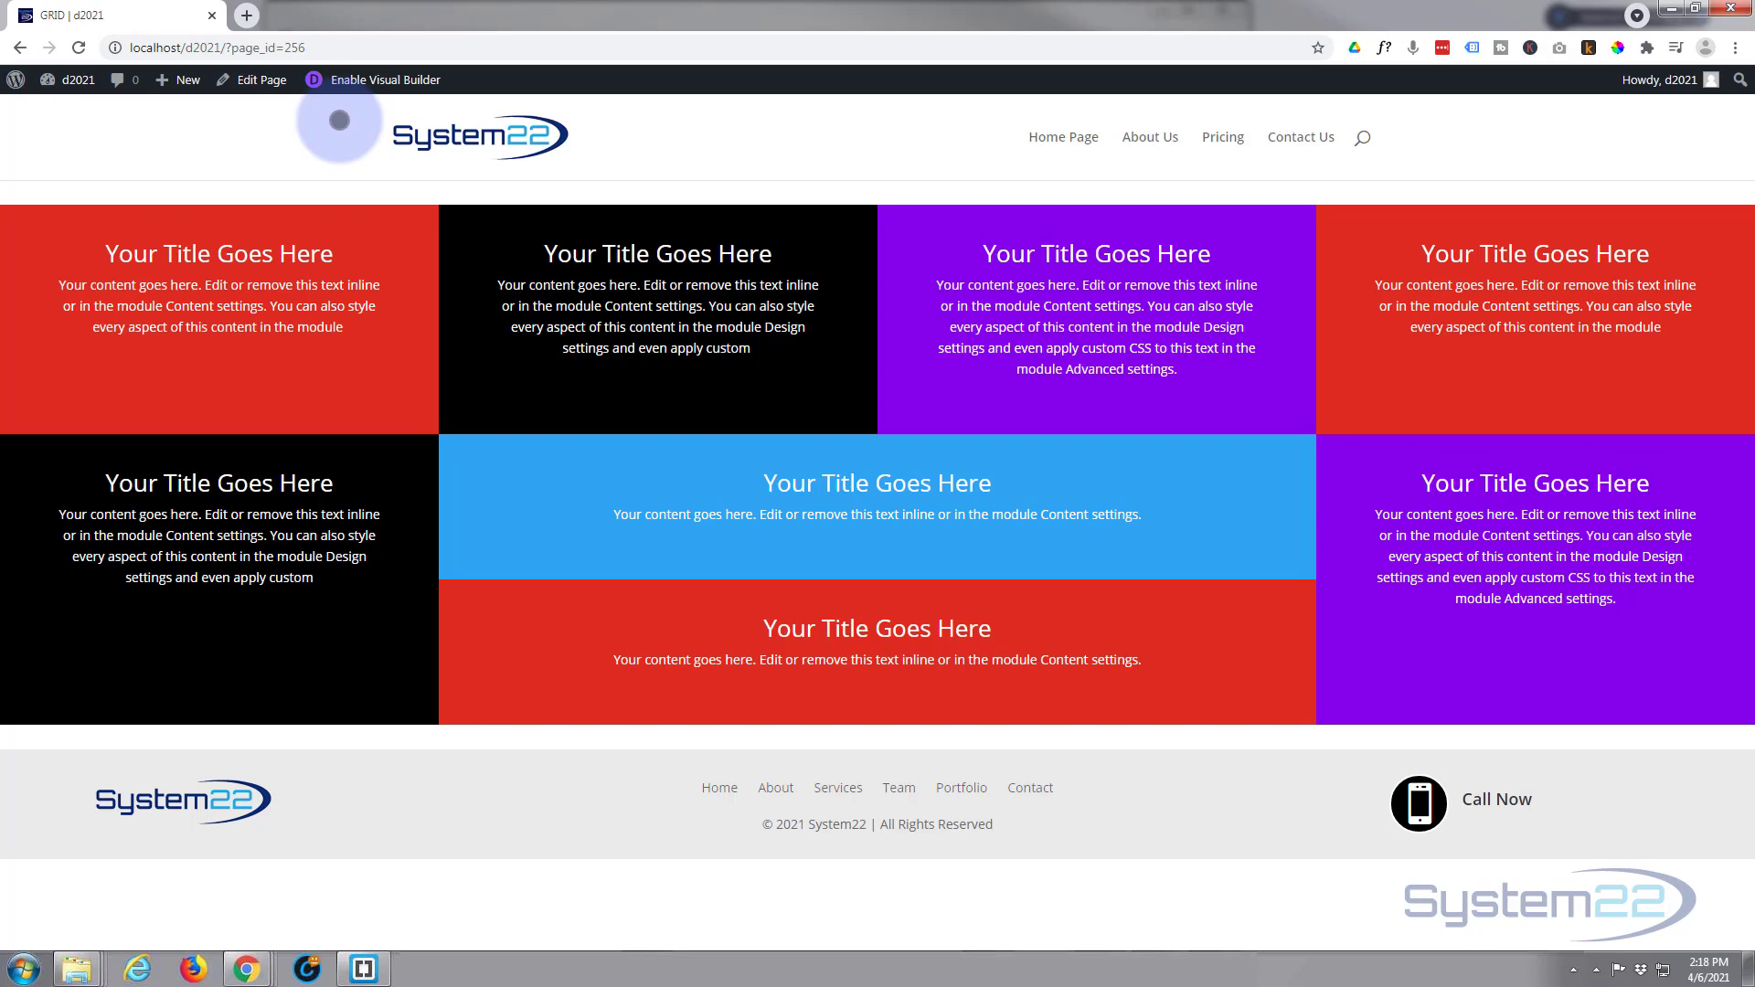
- Open the responsive device preview, drag its width handle, and scroll down the grid page
{"action": "key", "text": "ctrl+shift+i"}
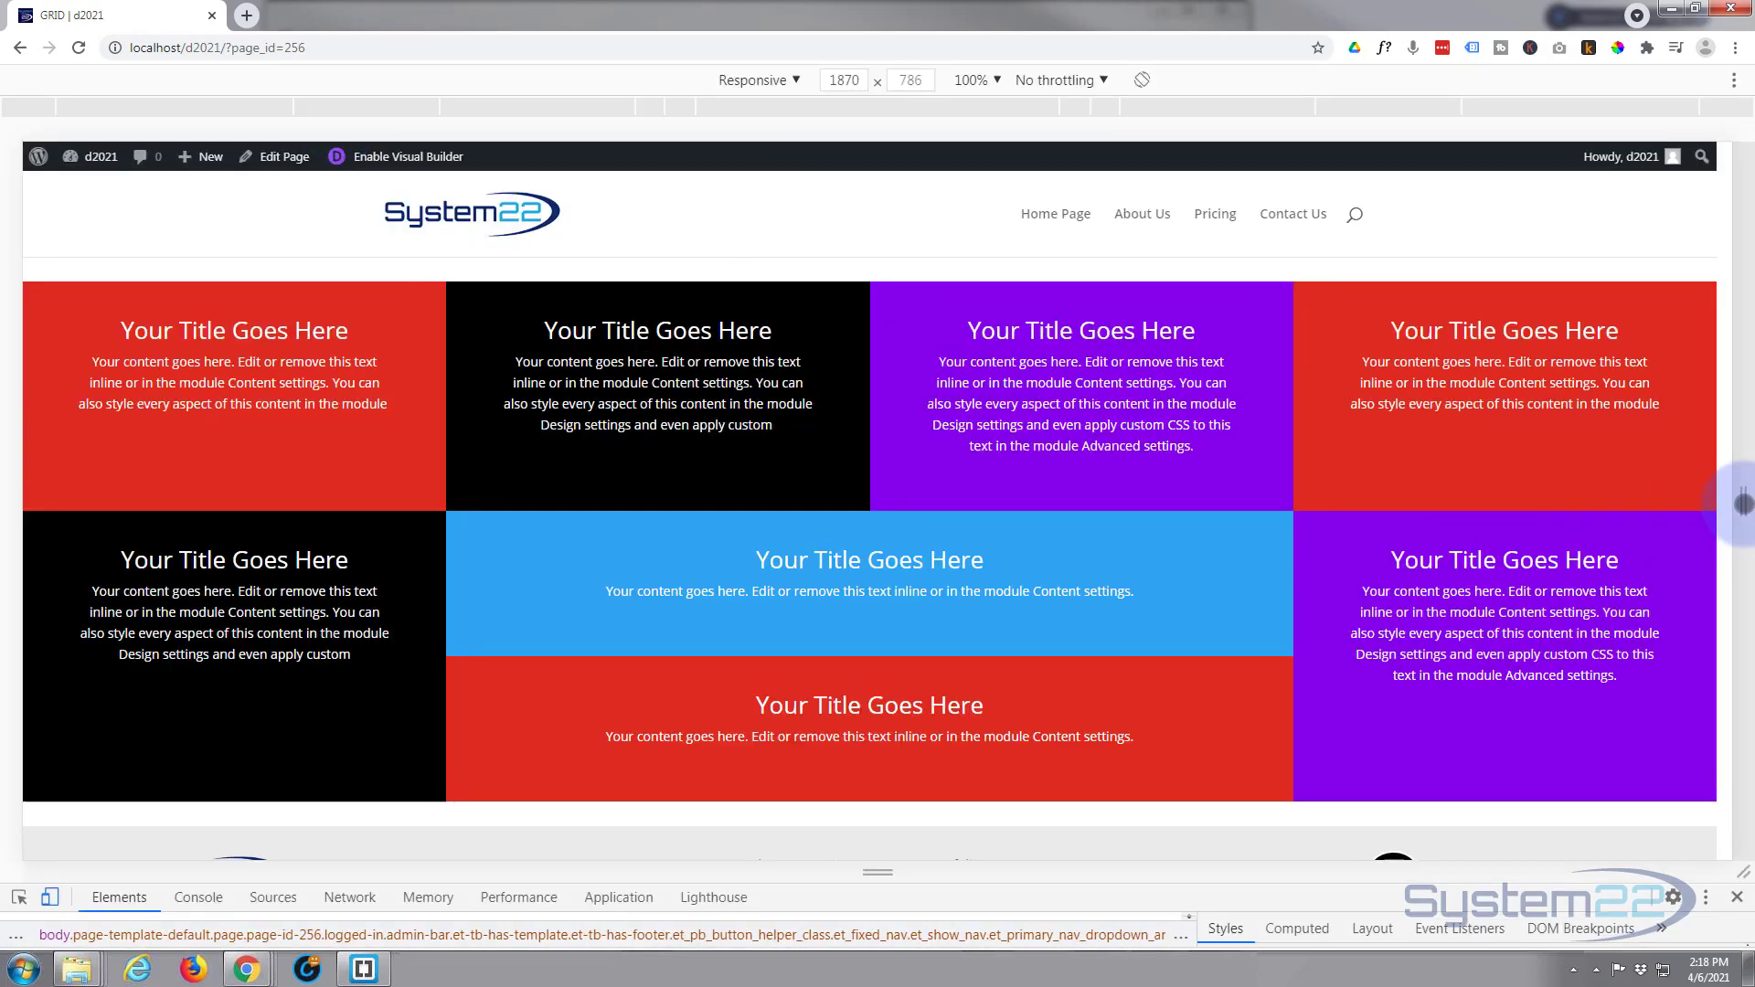
{"action": "mouse_move", "coordinate": [1743, 502]}
{"action": "left_mouse_down"}
{"action": "mouse_move", "coordinate": [1144, 516]}
{"action": "mouse_move", "coordinate": [1142, 532]}
{"action": "mouse_move", "coordinate": [1254, 490]}
{"action": "mouse_move", "coordinate": [1744, 501]}
{"action": "left_mouse_up"}
{"action": "scroll", "coordinate": [1128, 529], "scroll_direction": "down", "scroll_amount": 6}
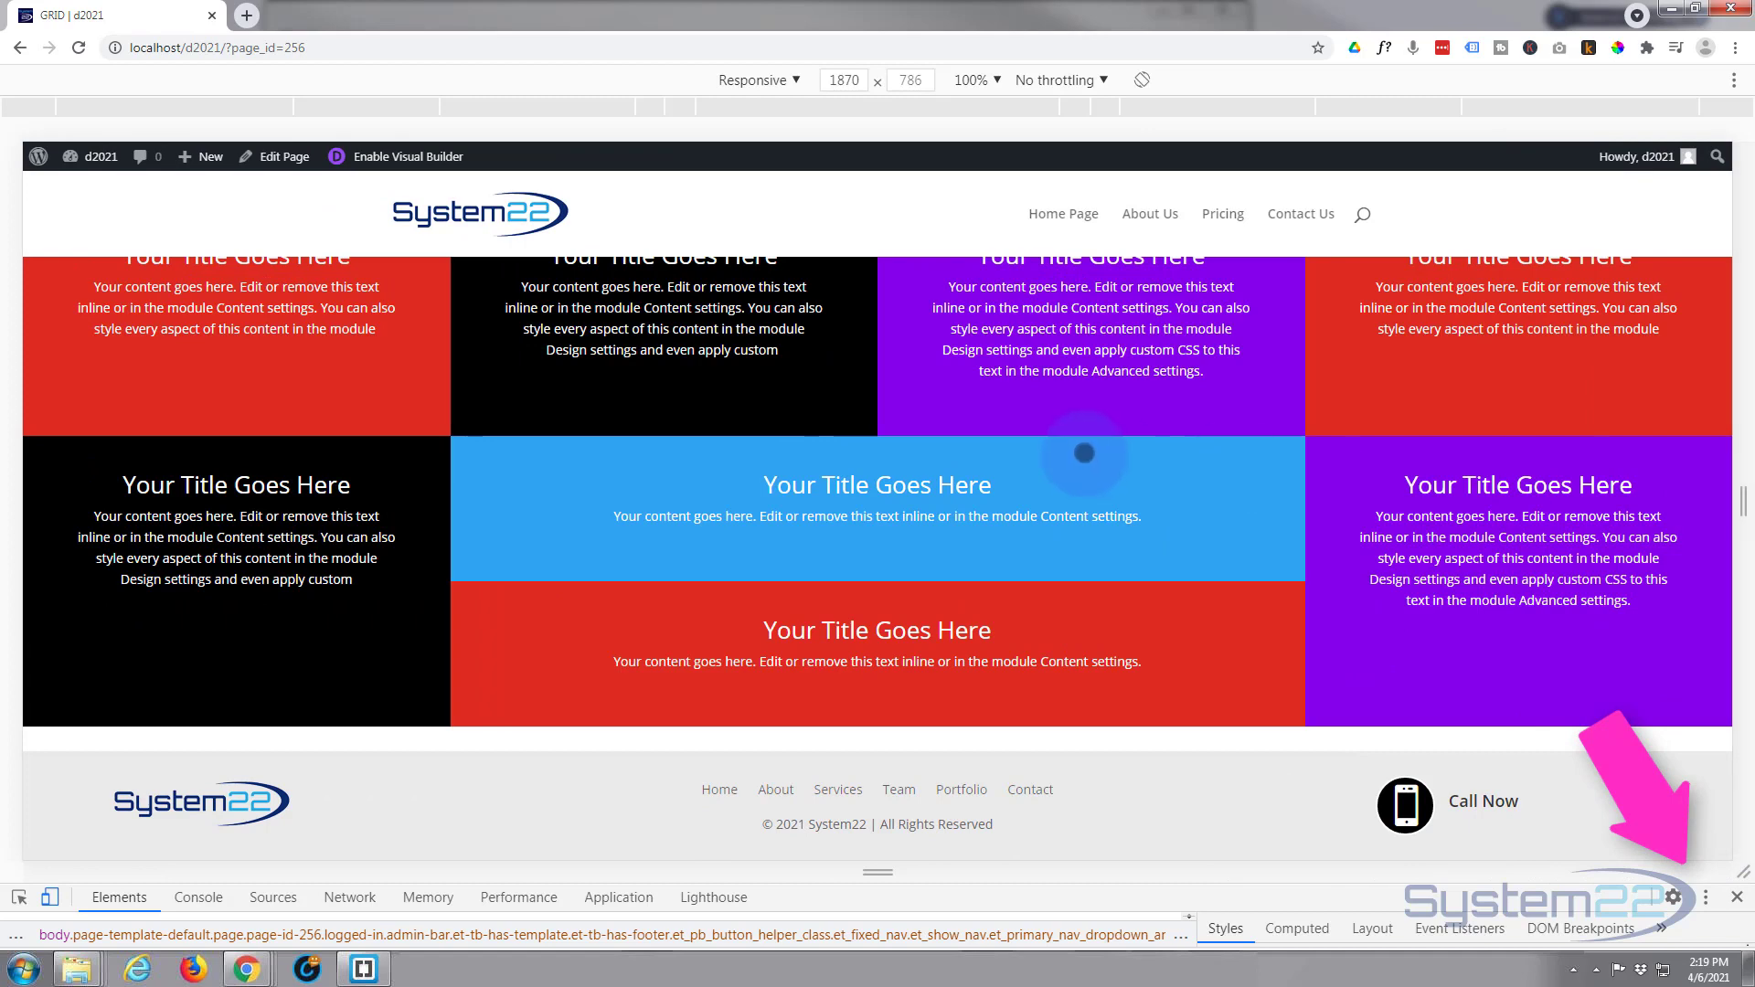
- Close Chrome DevTools with F12 to show the grid page at full width
{"action": "key", "text": "F12"}
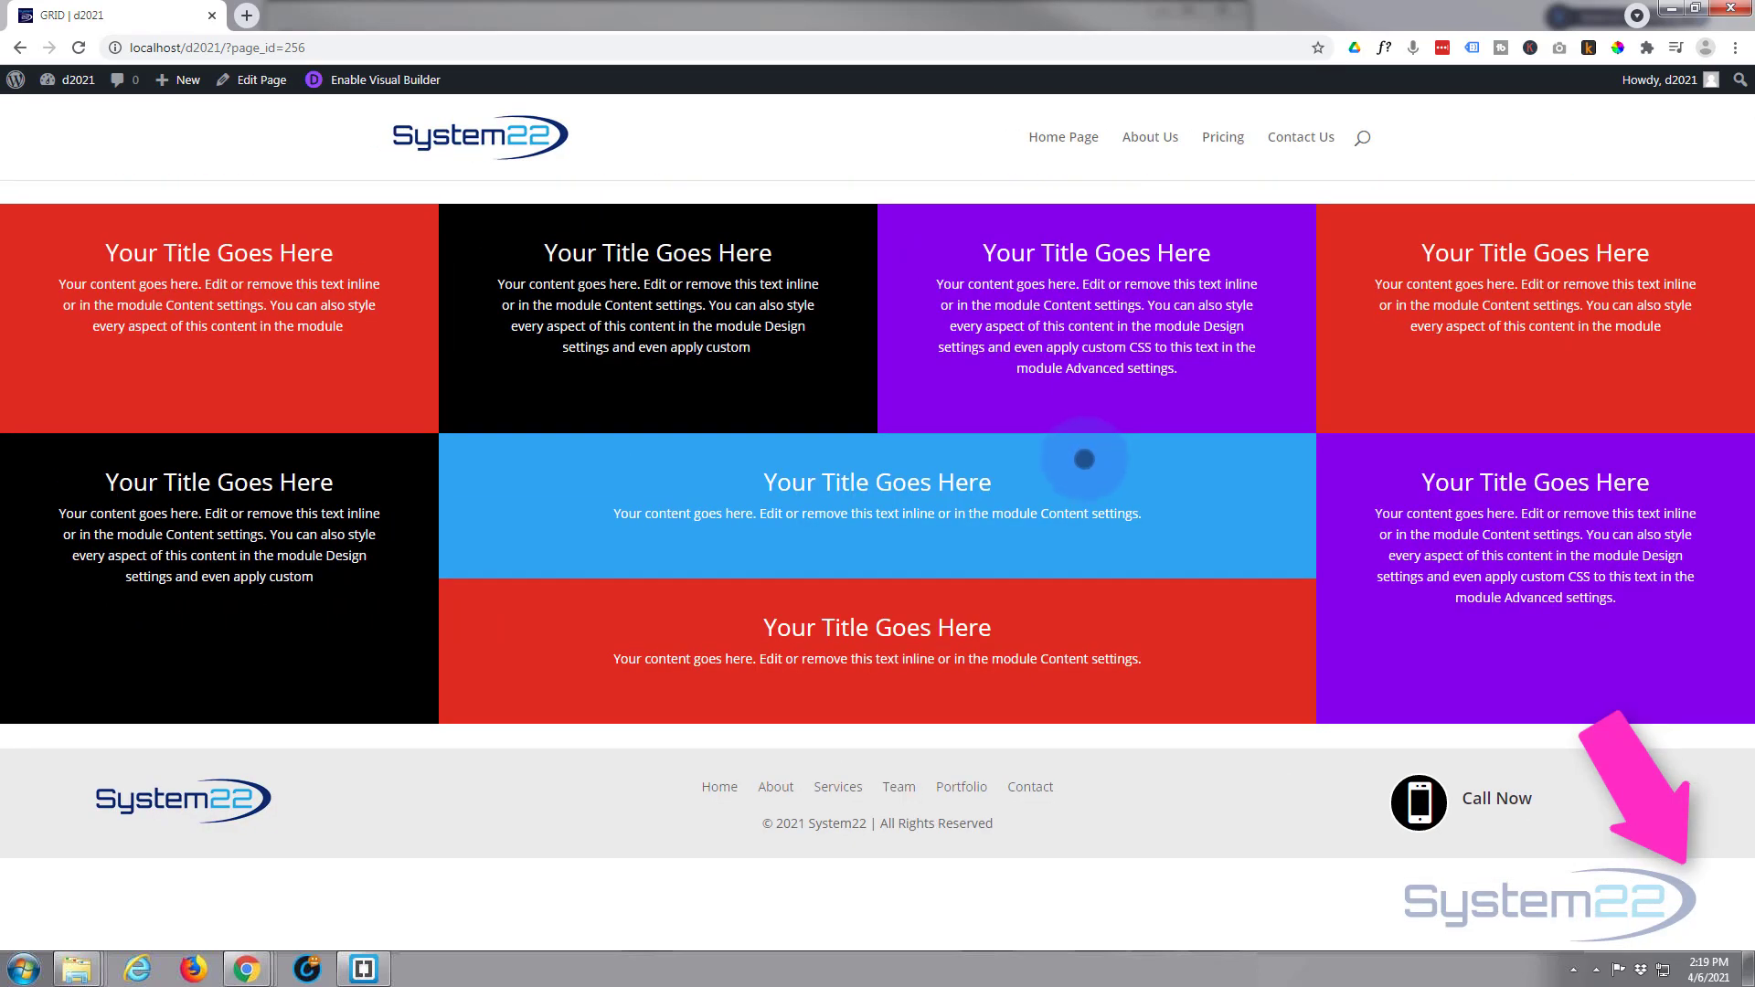